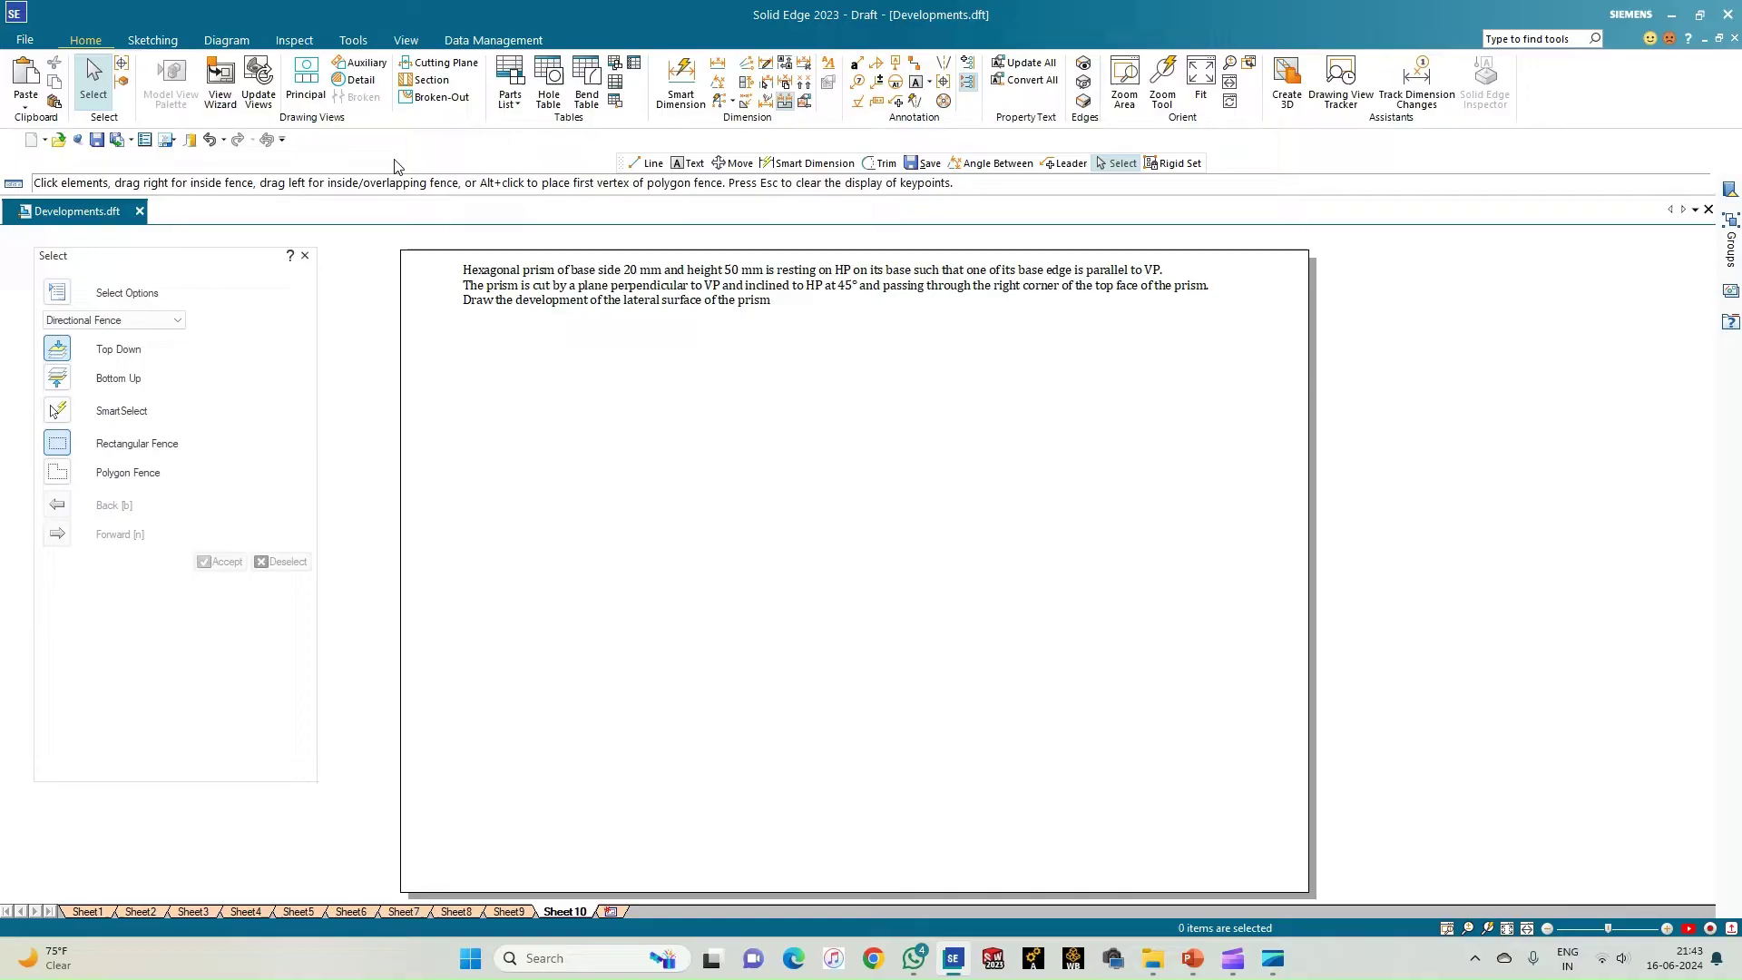
# Draw a horizontal reference line about 98 mm long across the sheet's left half with a 0.18 mm line width
pyautogui.click(151, 40)
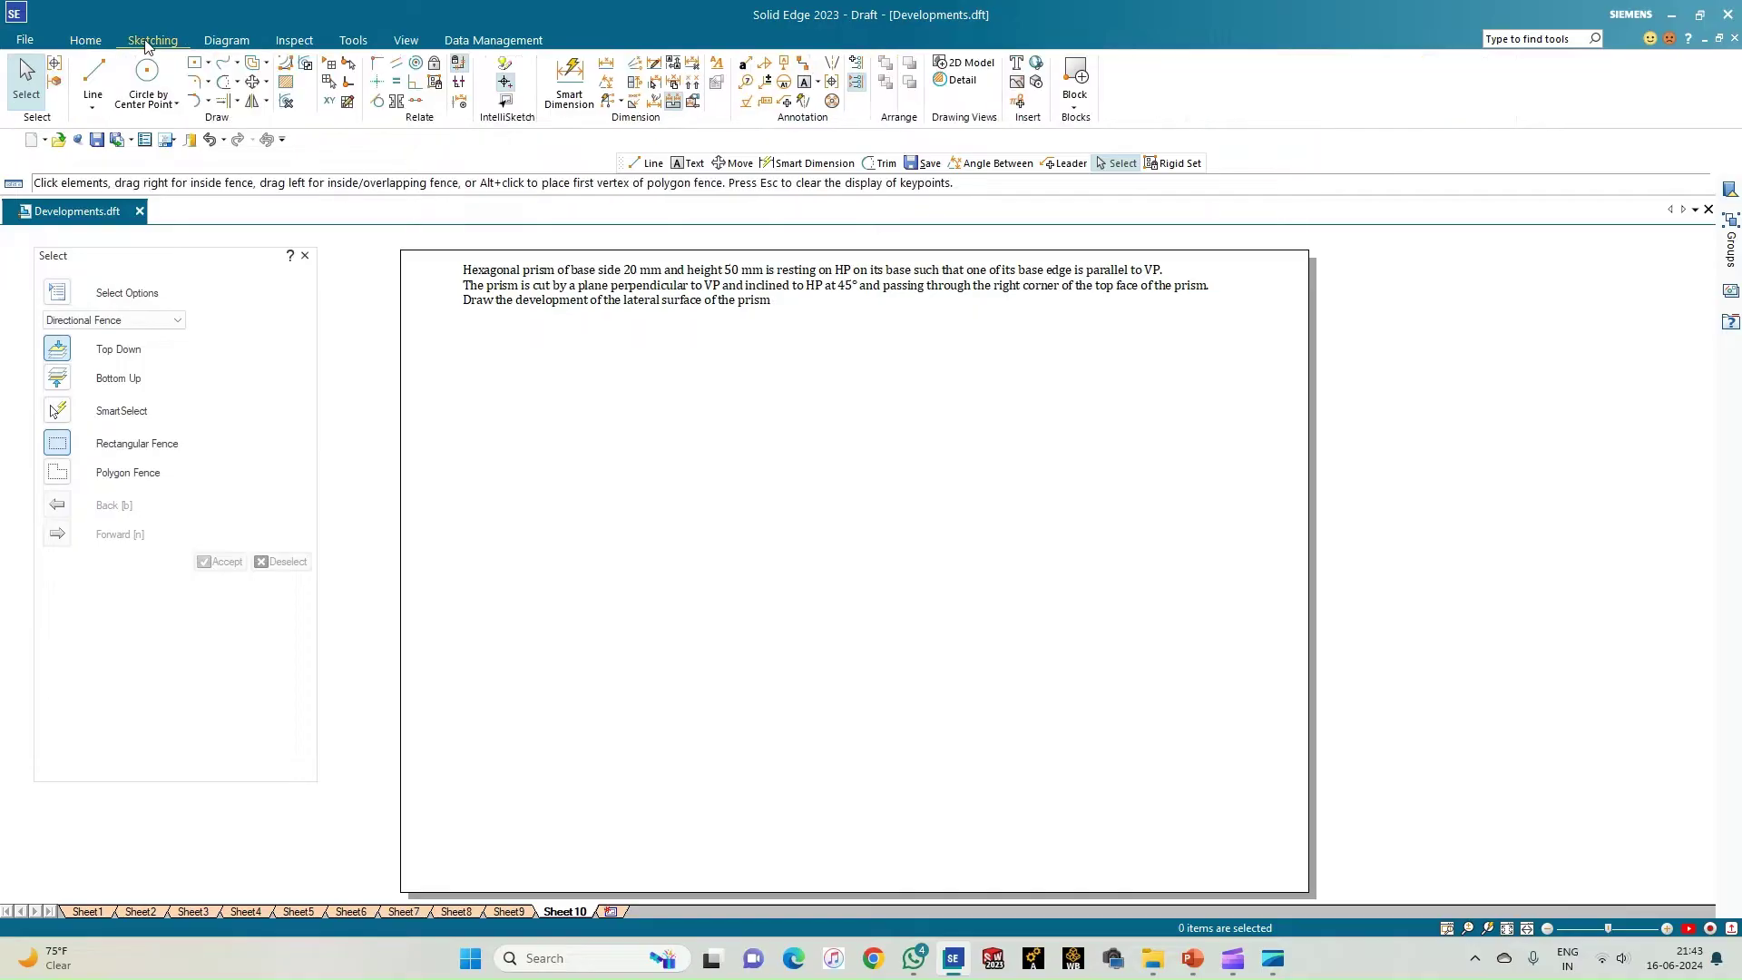
pyautogui.click(93, 80)
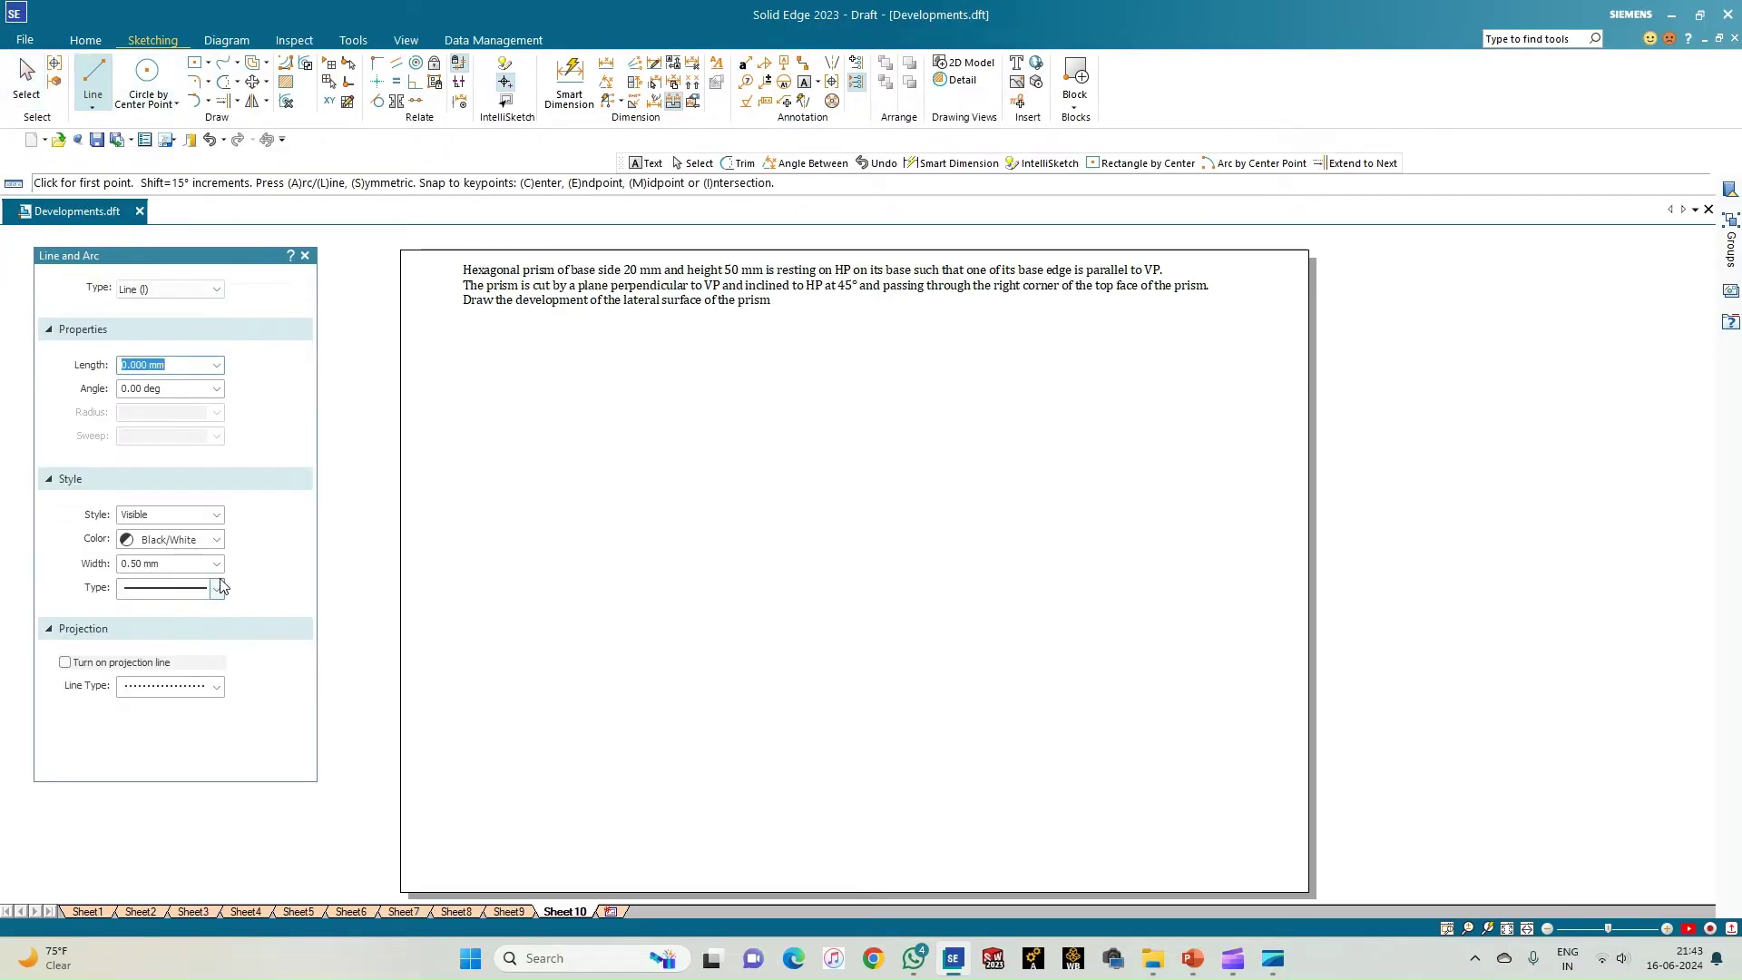
pyautogui.click(219, 568)
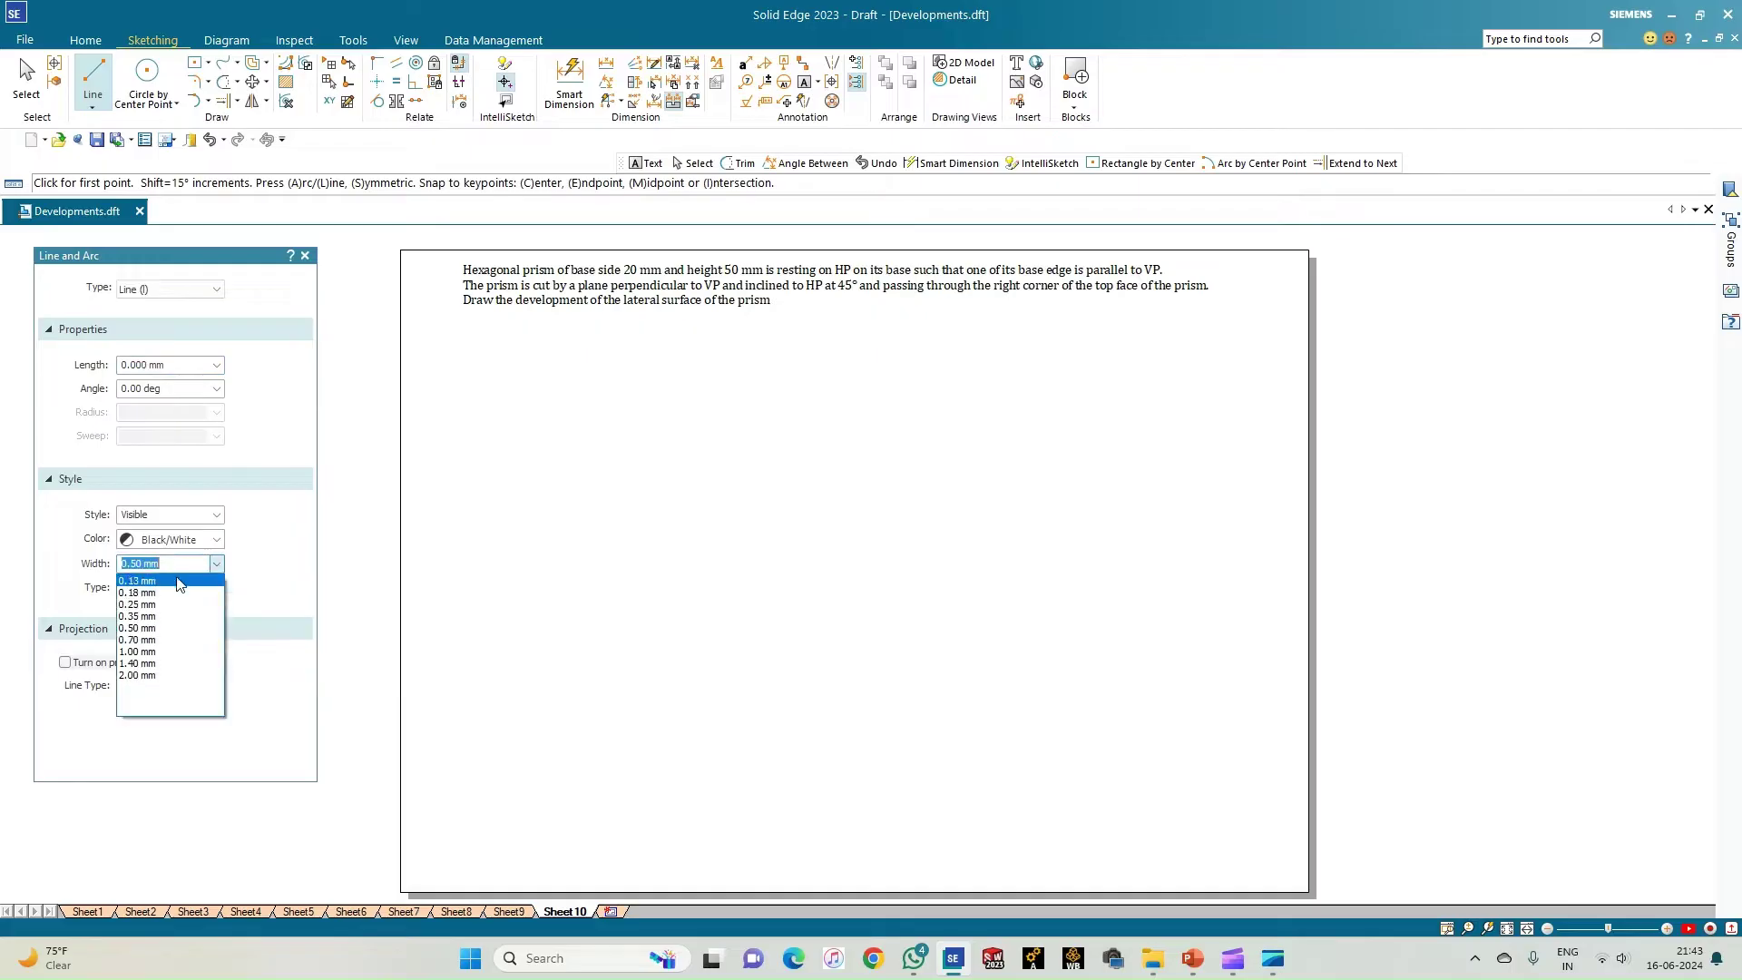
pyautogui.click(163, 608)
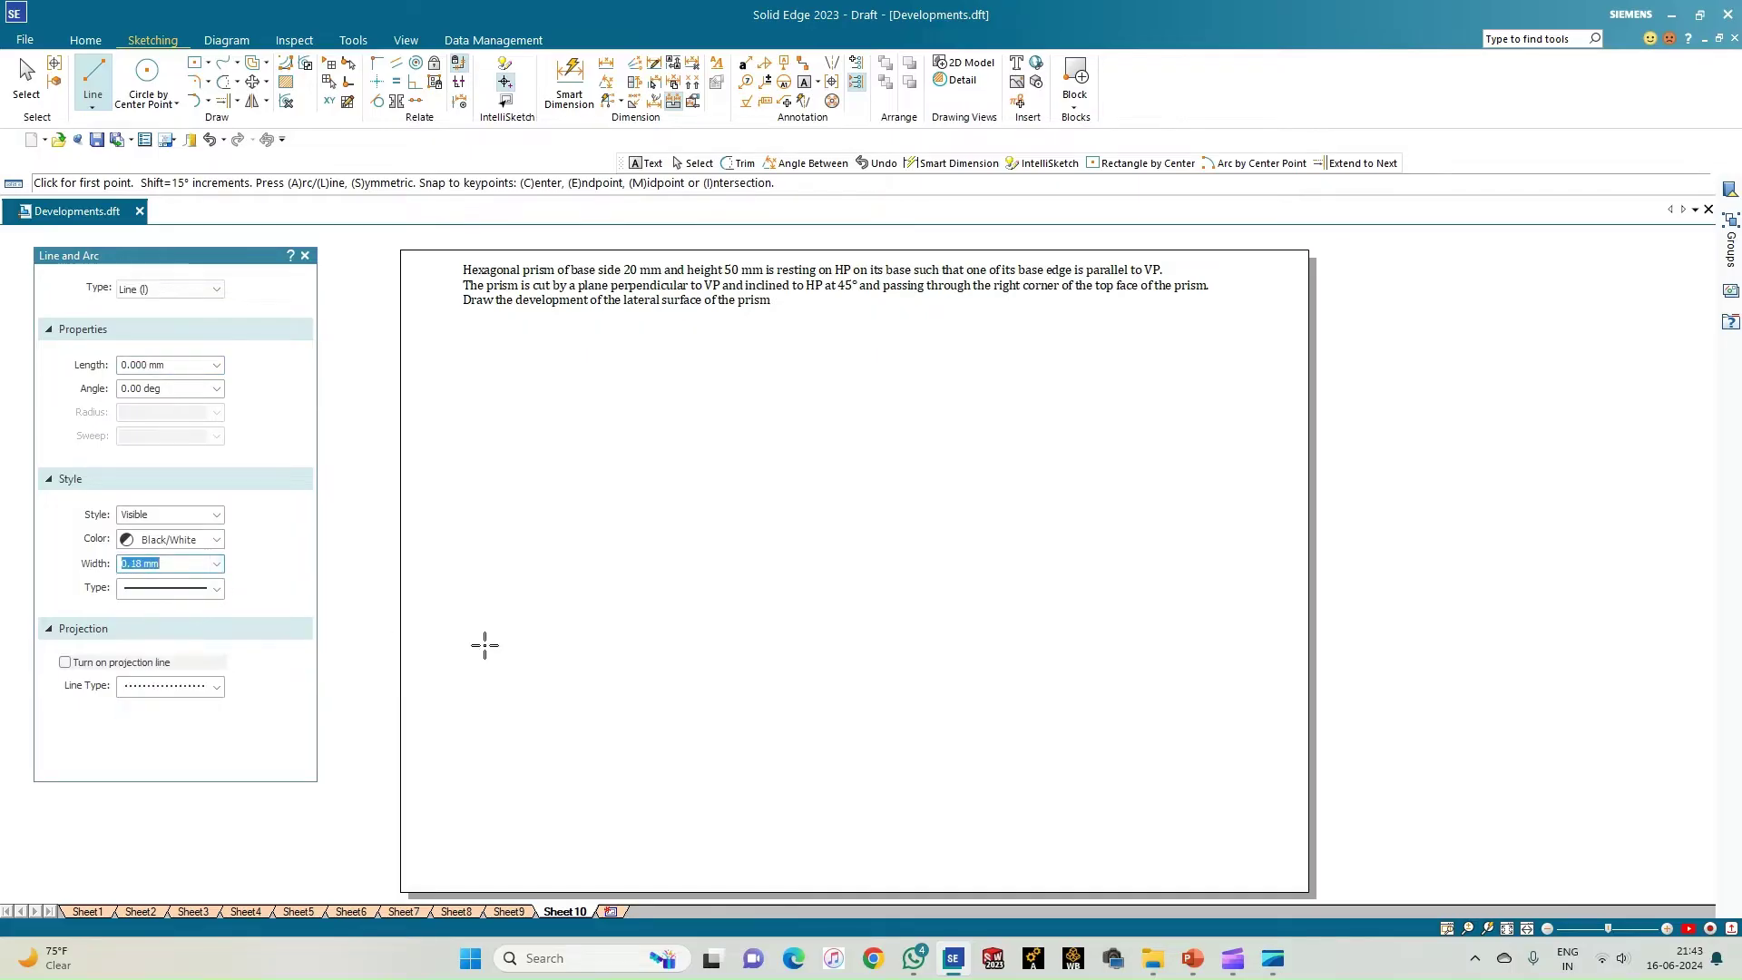
pyautogui.click(440, 634)
pyautogui.click(739, 635)
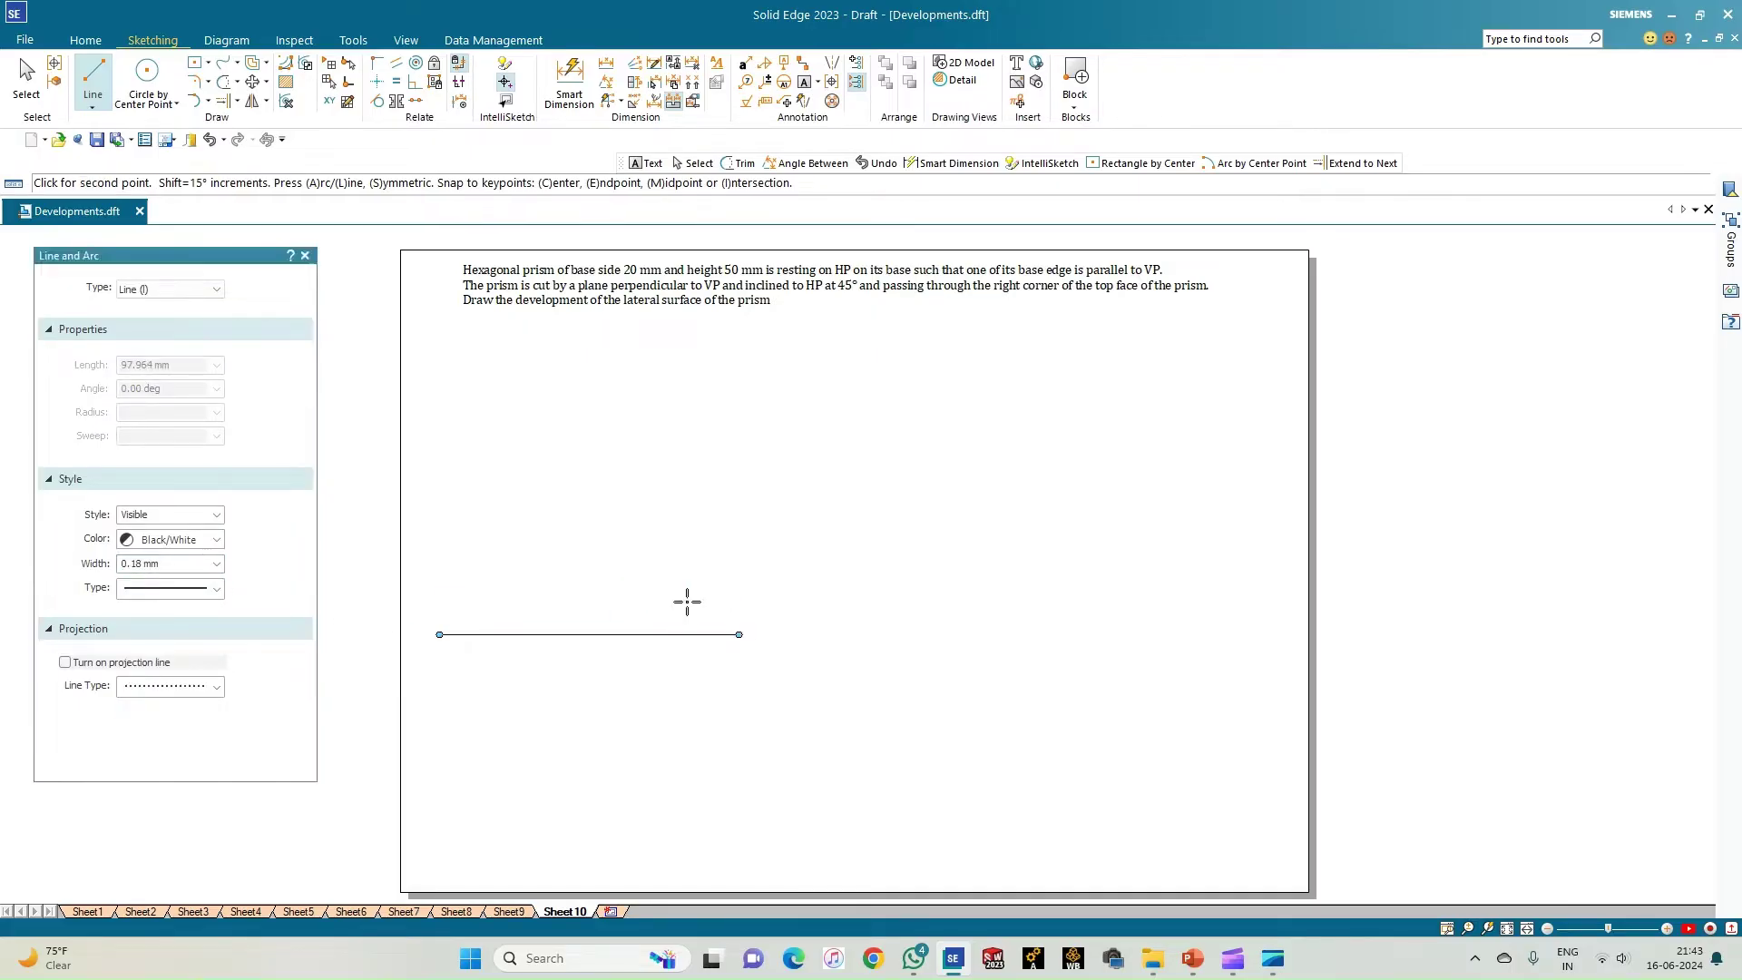
pyautogui.press('Escape')
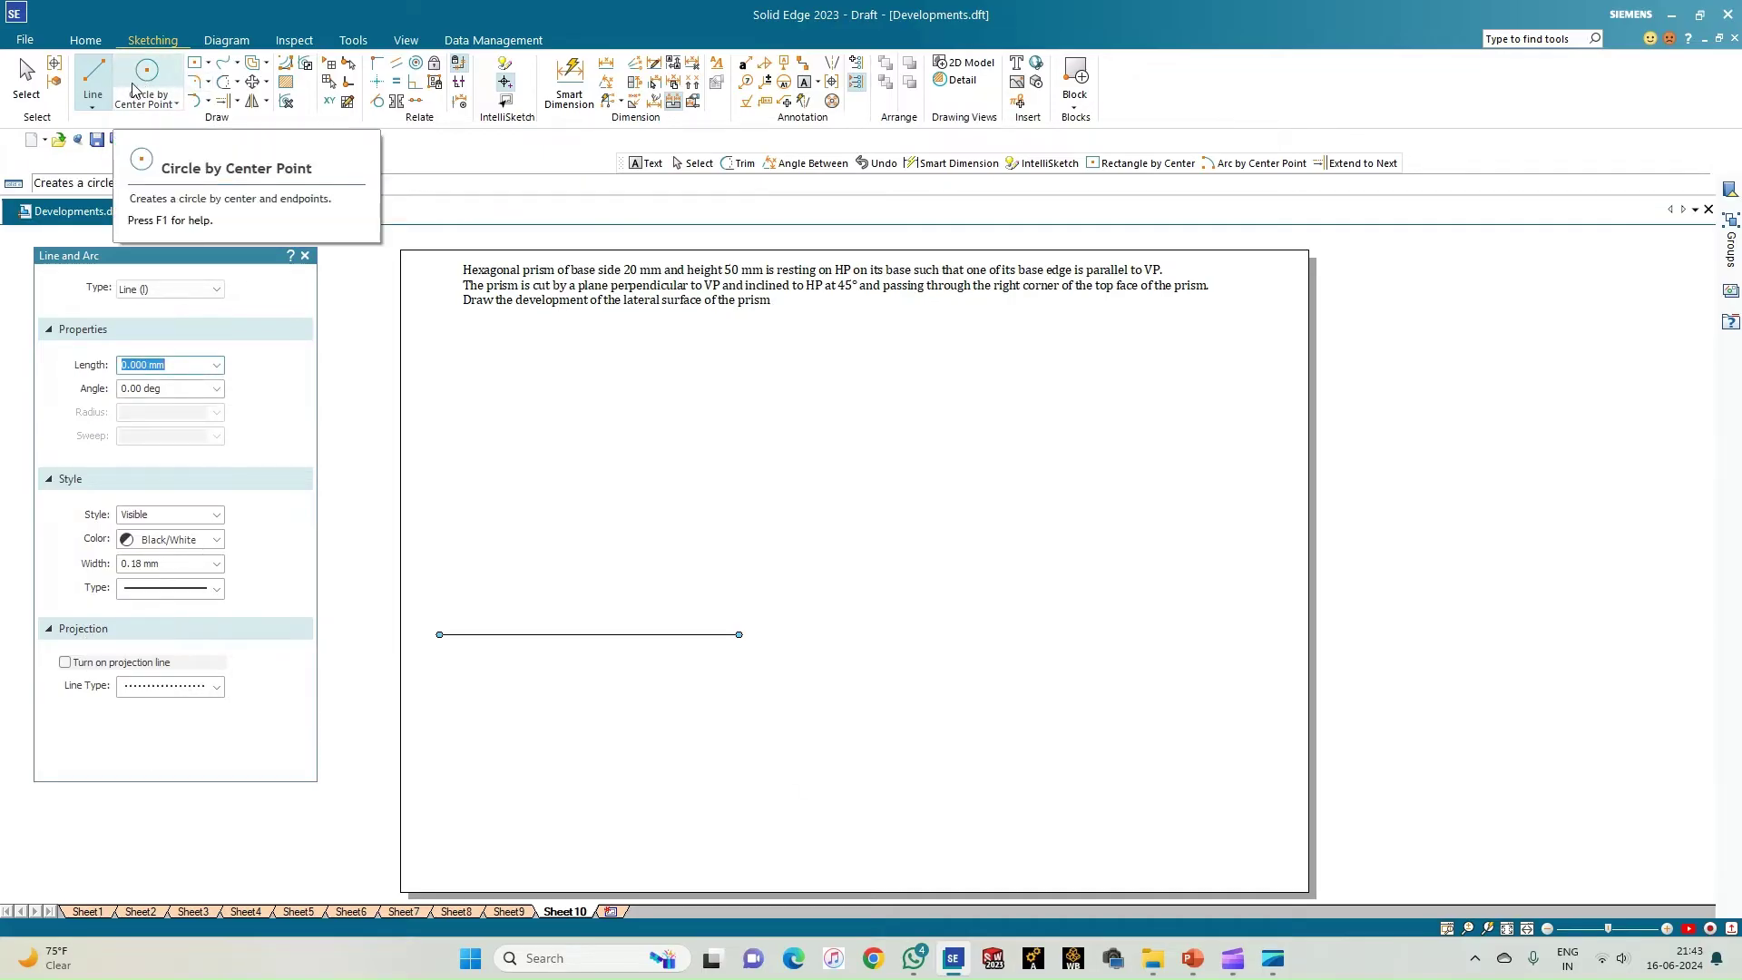
# Set the line width to 0.13 mm and draw a 20 mm horizontal bottom edge of the hexagon below the reference line
pyautogui.click(217, 565)
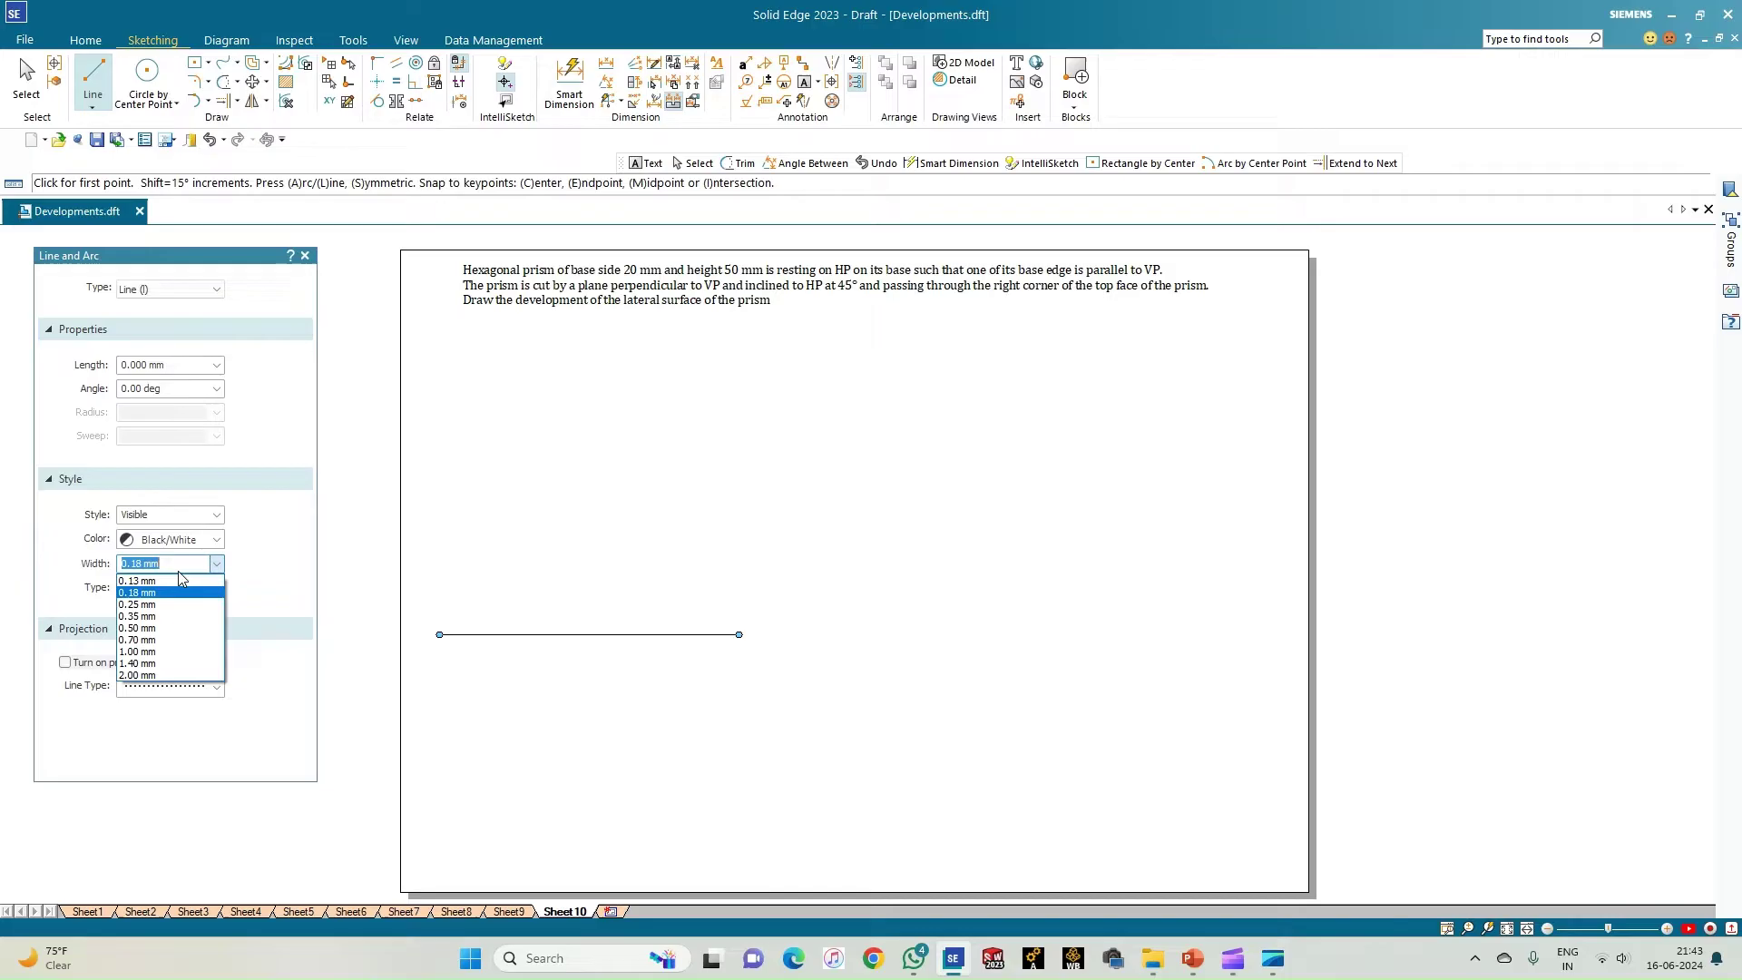
pyautogui.click(177, 582)
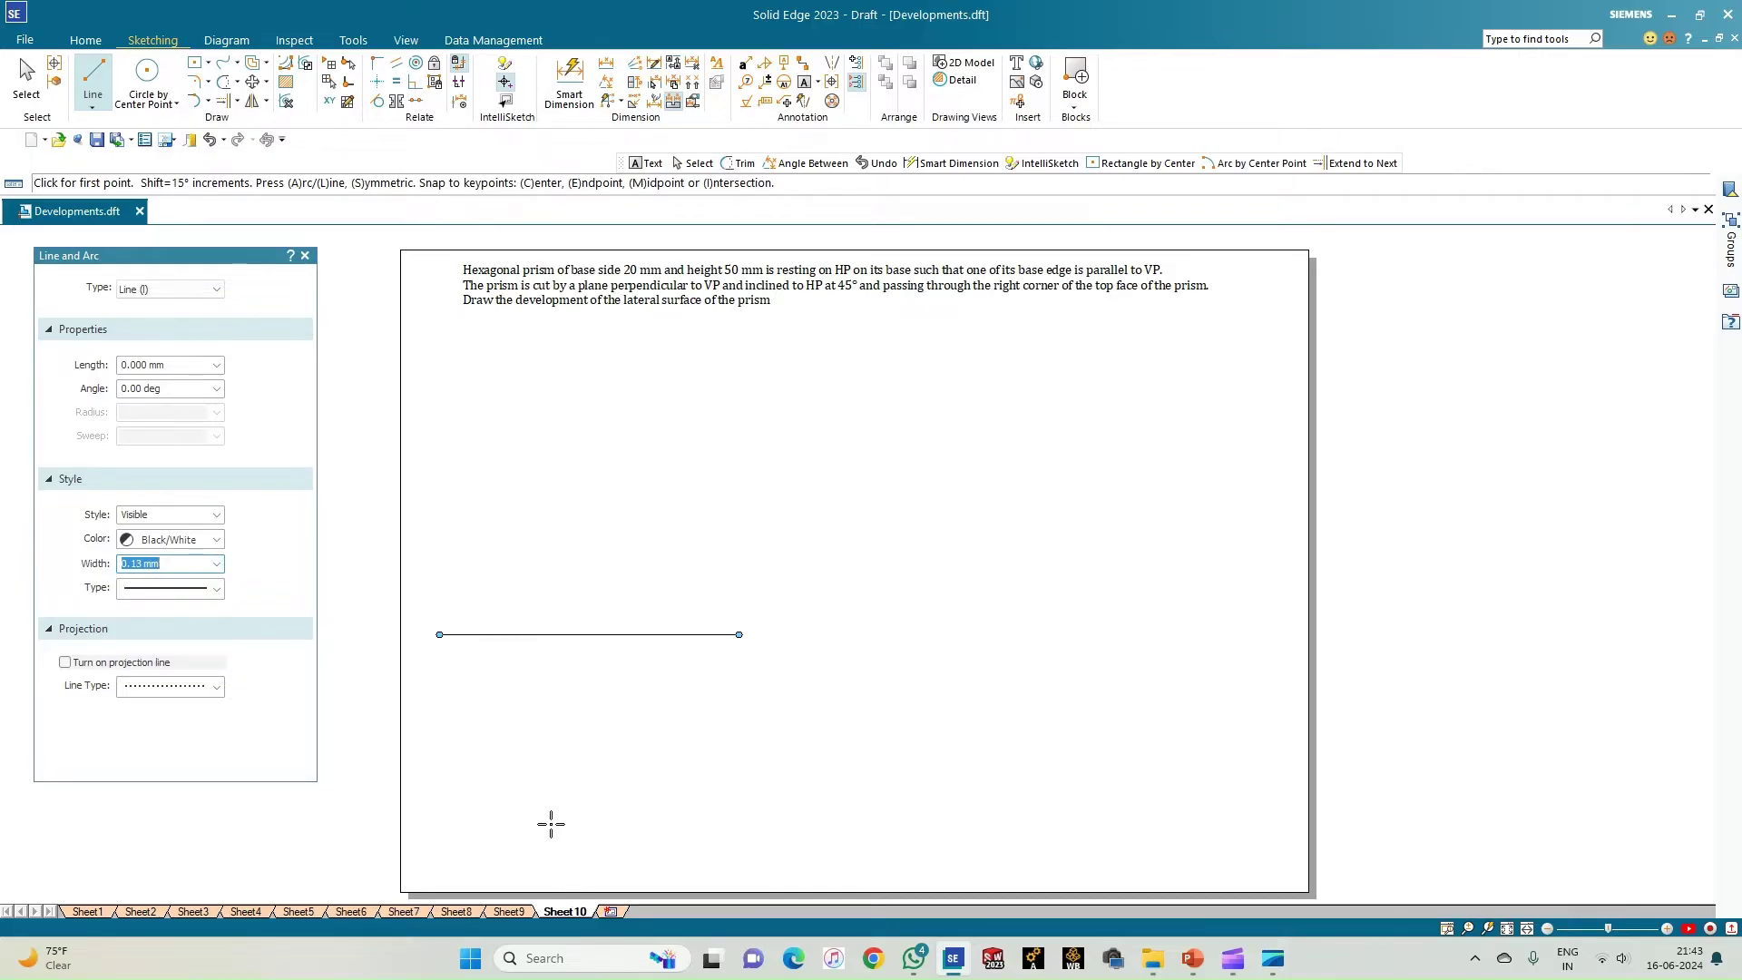
pyautogui.click(551, 793)
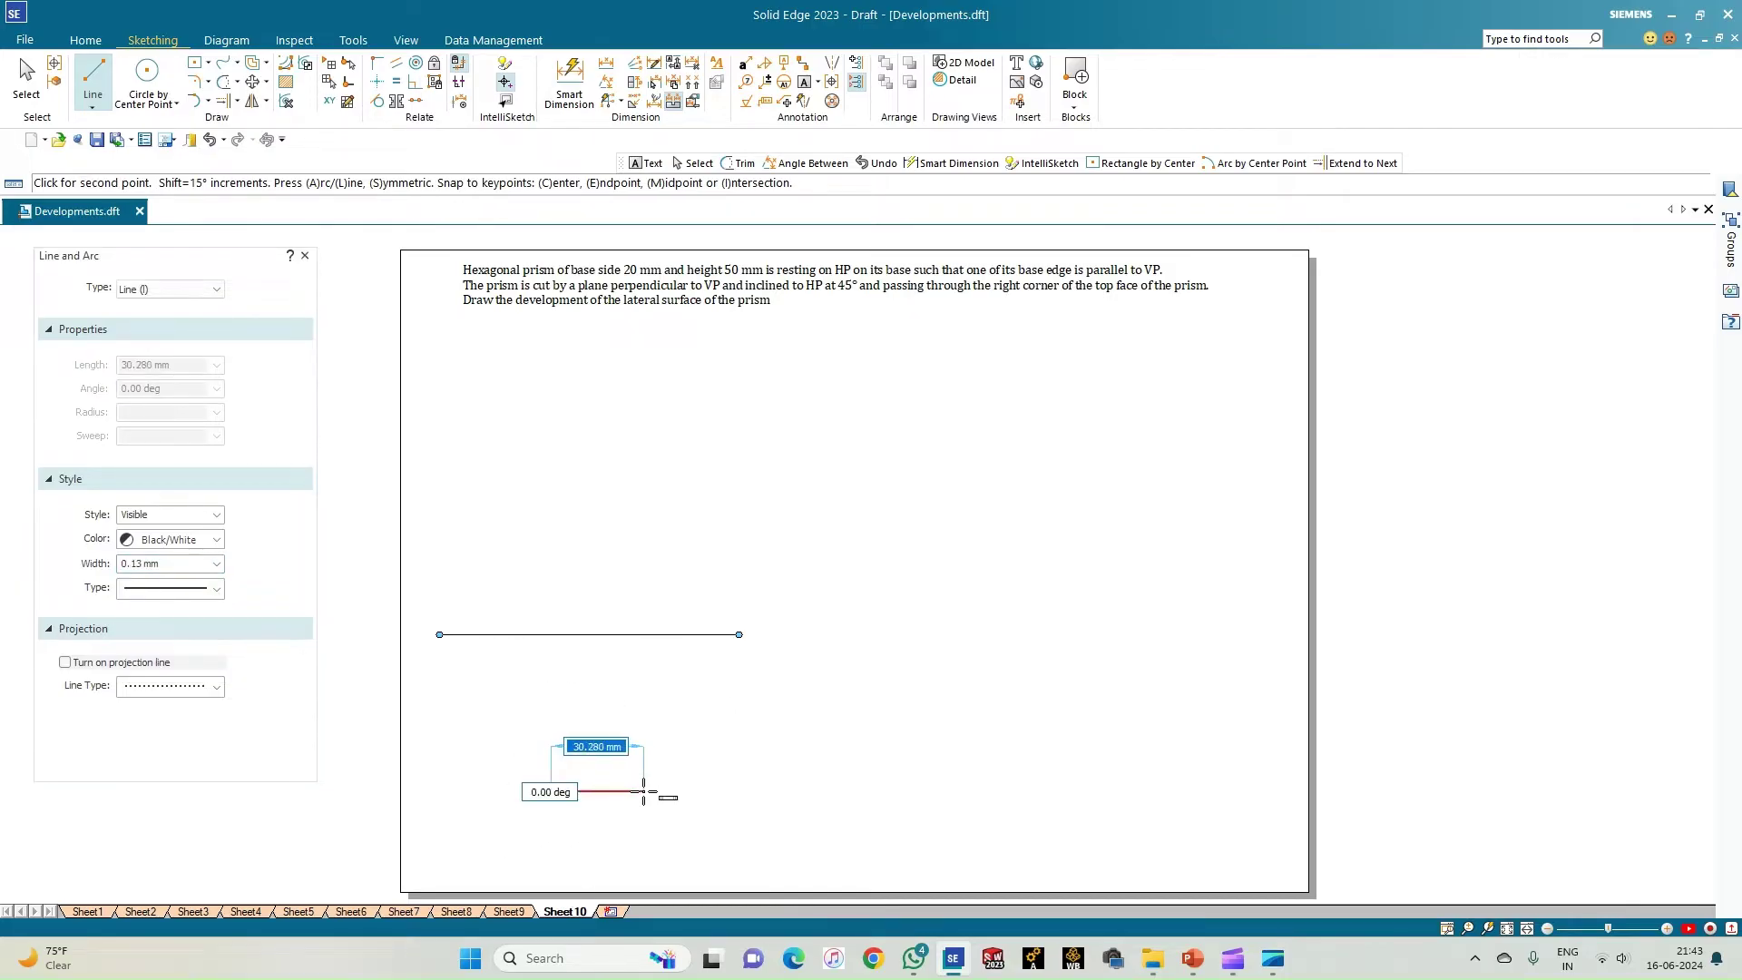
pyautogui.write('20')
pyautogui.press('Tab')
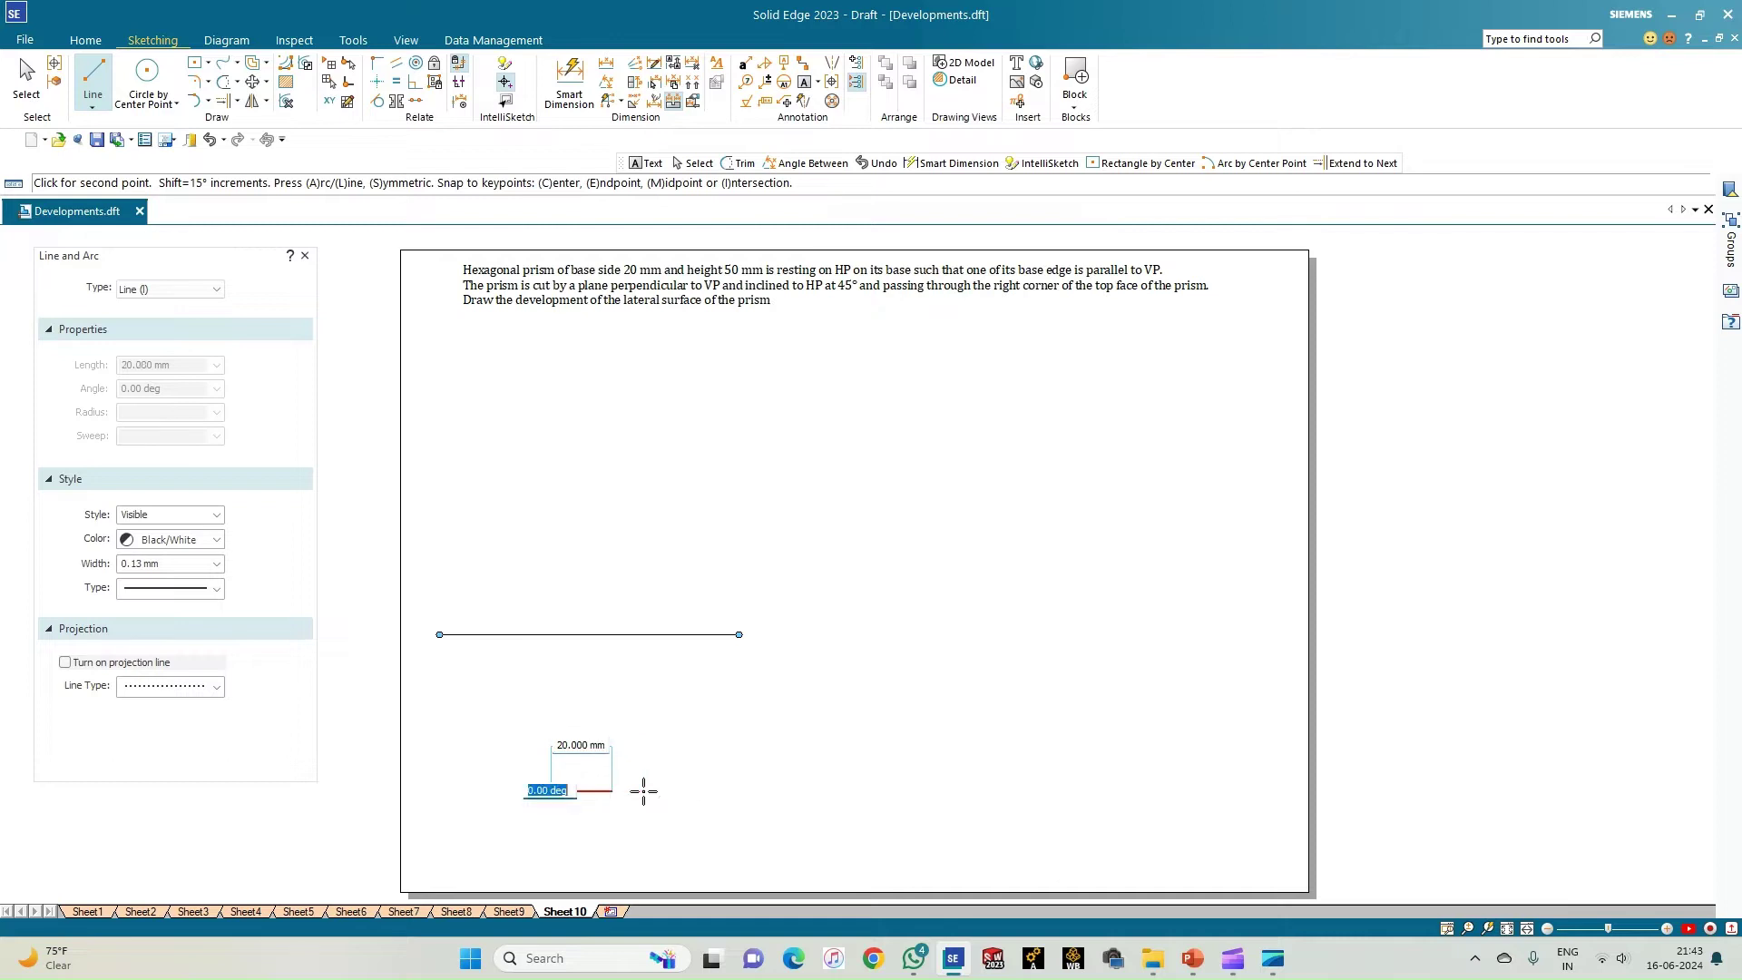
pyautogui.press('Return')
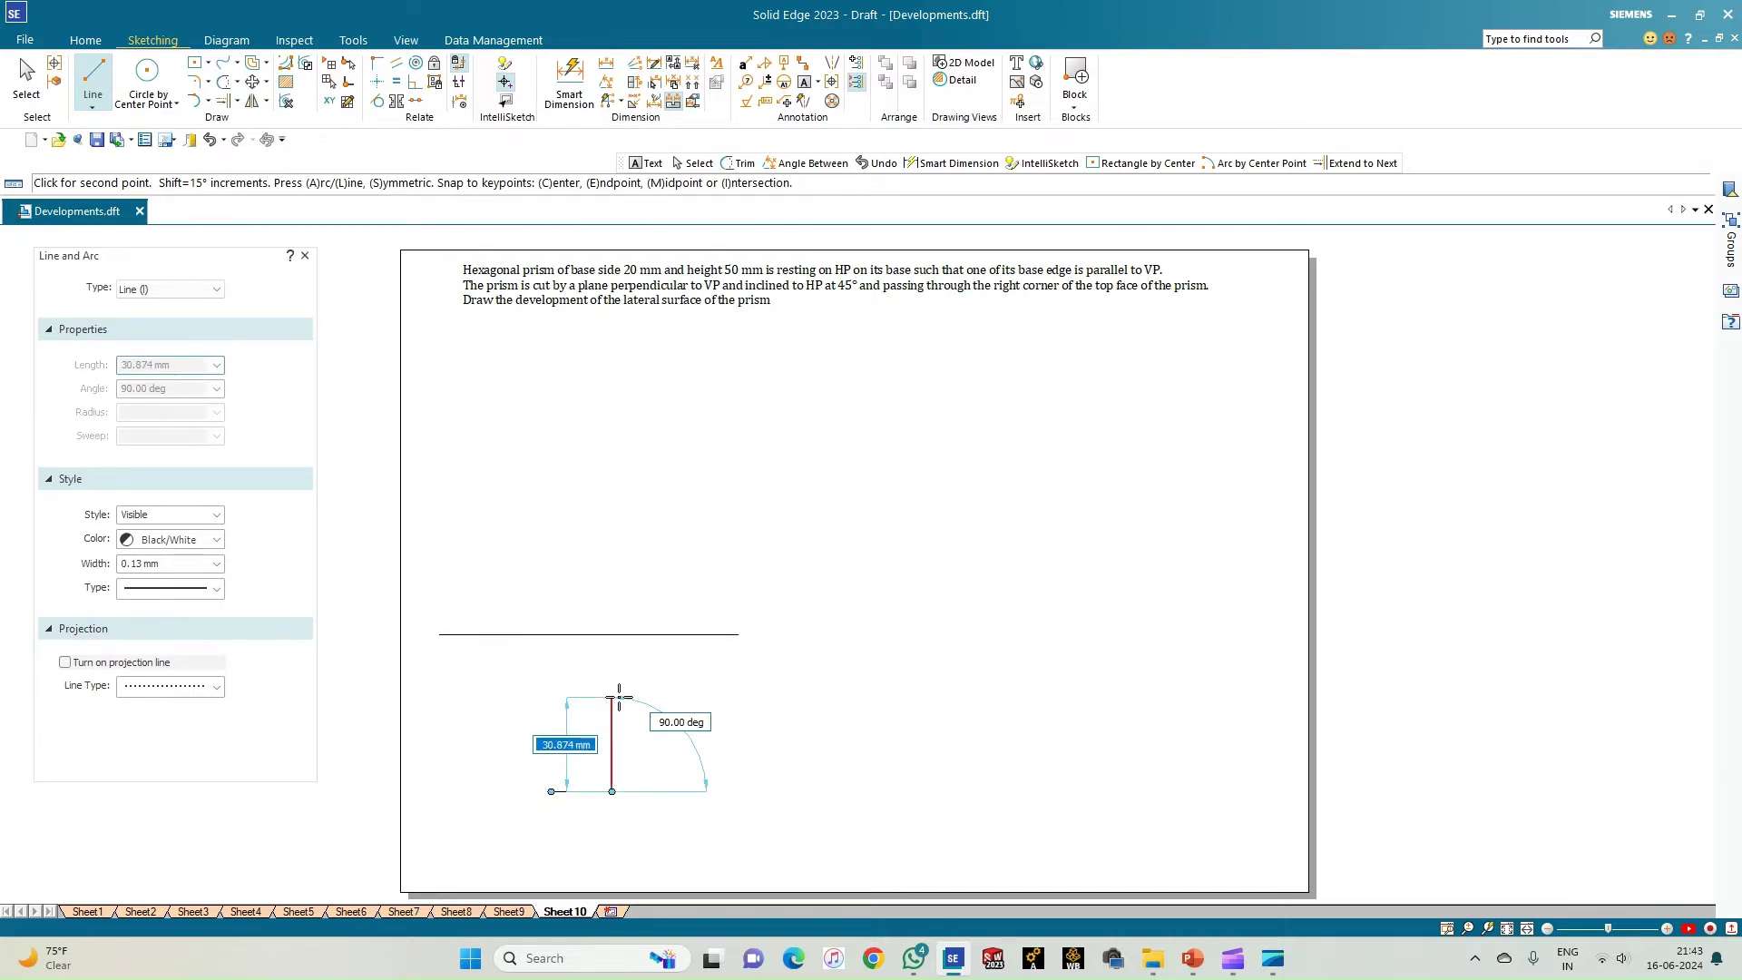
# Continue the hexagon from the bottom edge's right end with two 20 mm edges at 60° and 120°
pyautogui.write('20')
pyautogui.press('Tab')
pyautogui.write('60')
pyautogui.press('Return')
pyautogui.write('20')
pyautogui.press('Tab')
pyautogui.write('60')
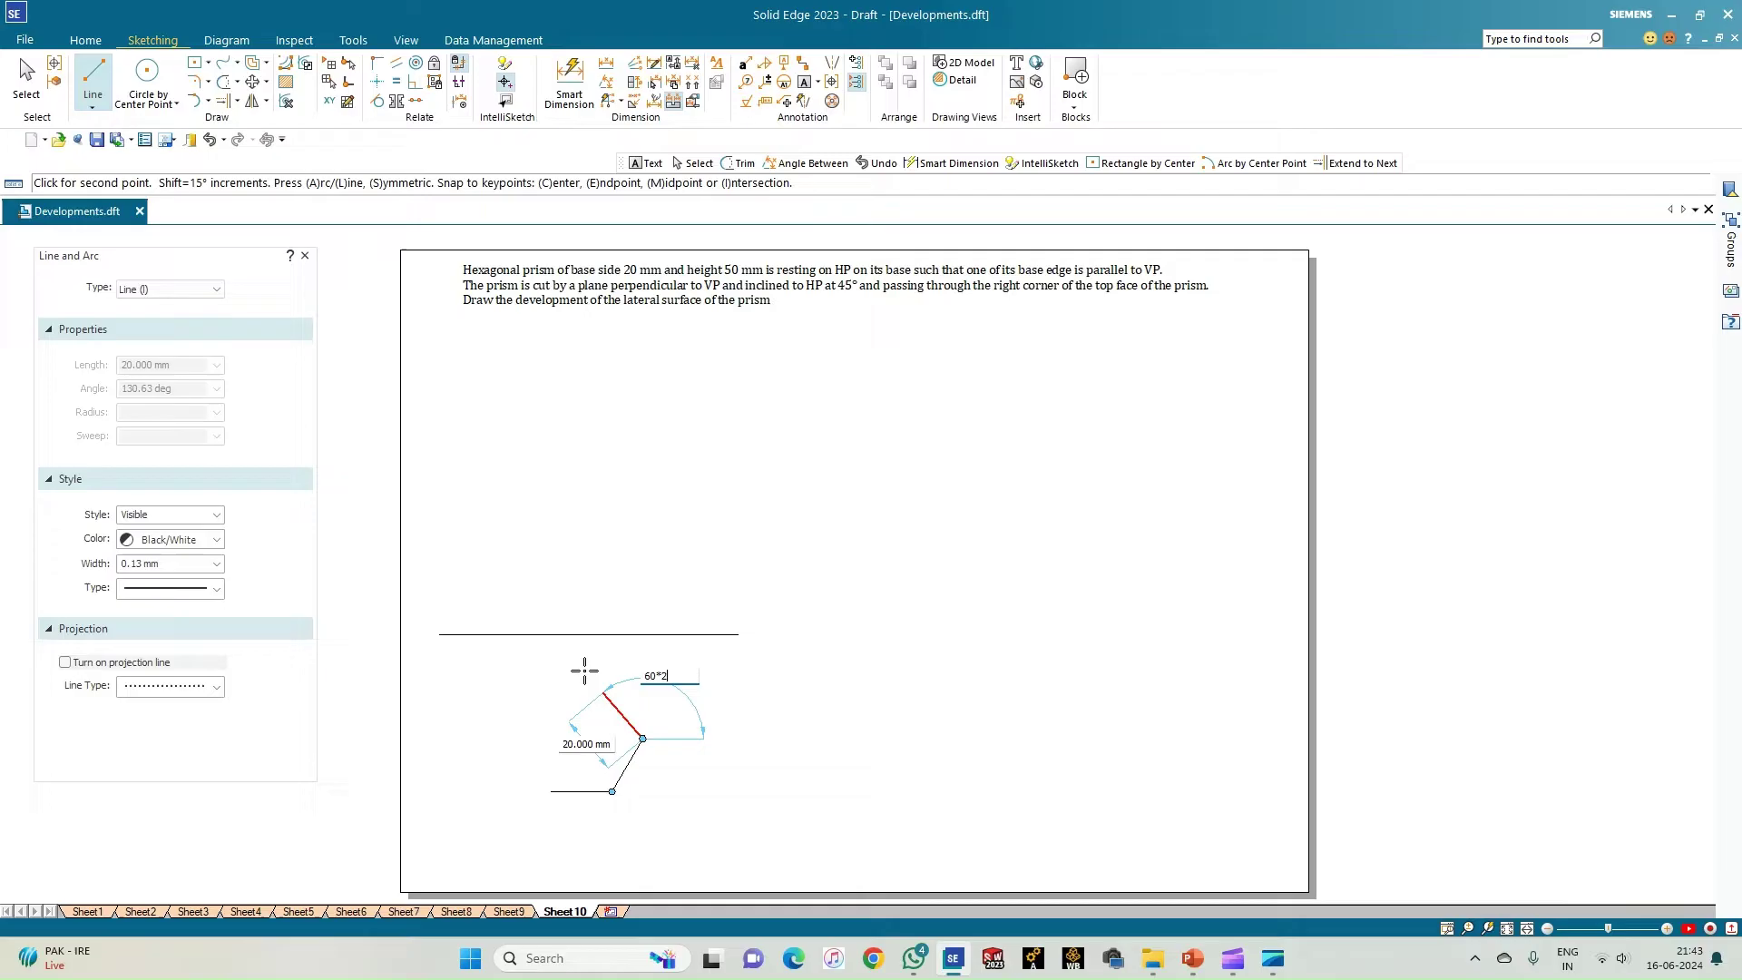
pyautogui.press('Return')
pyautogui.write('2')
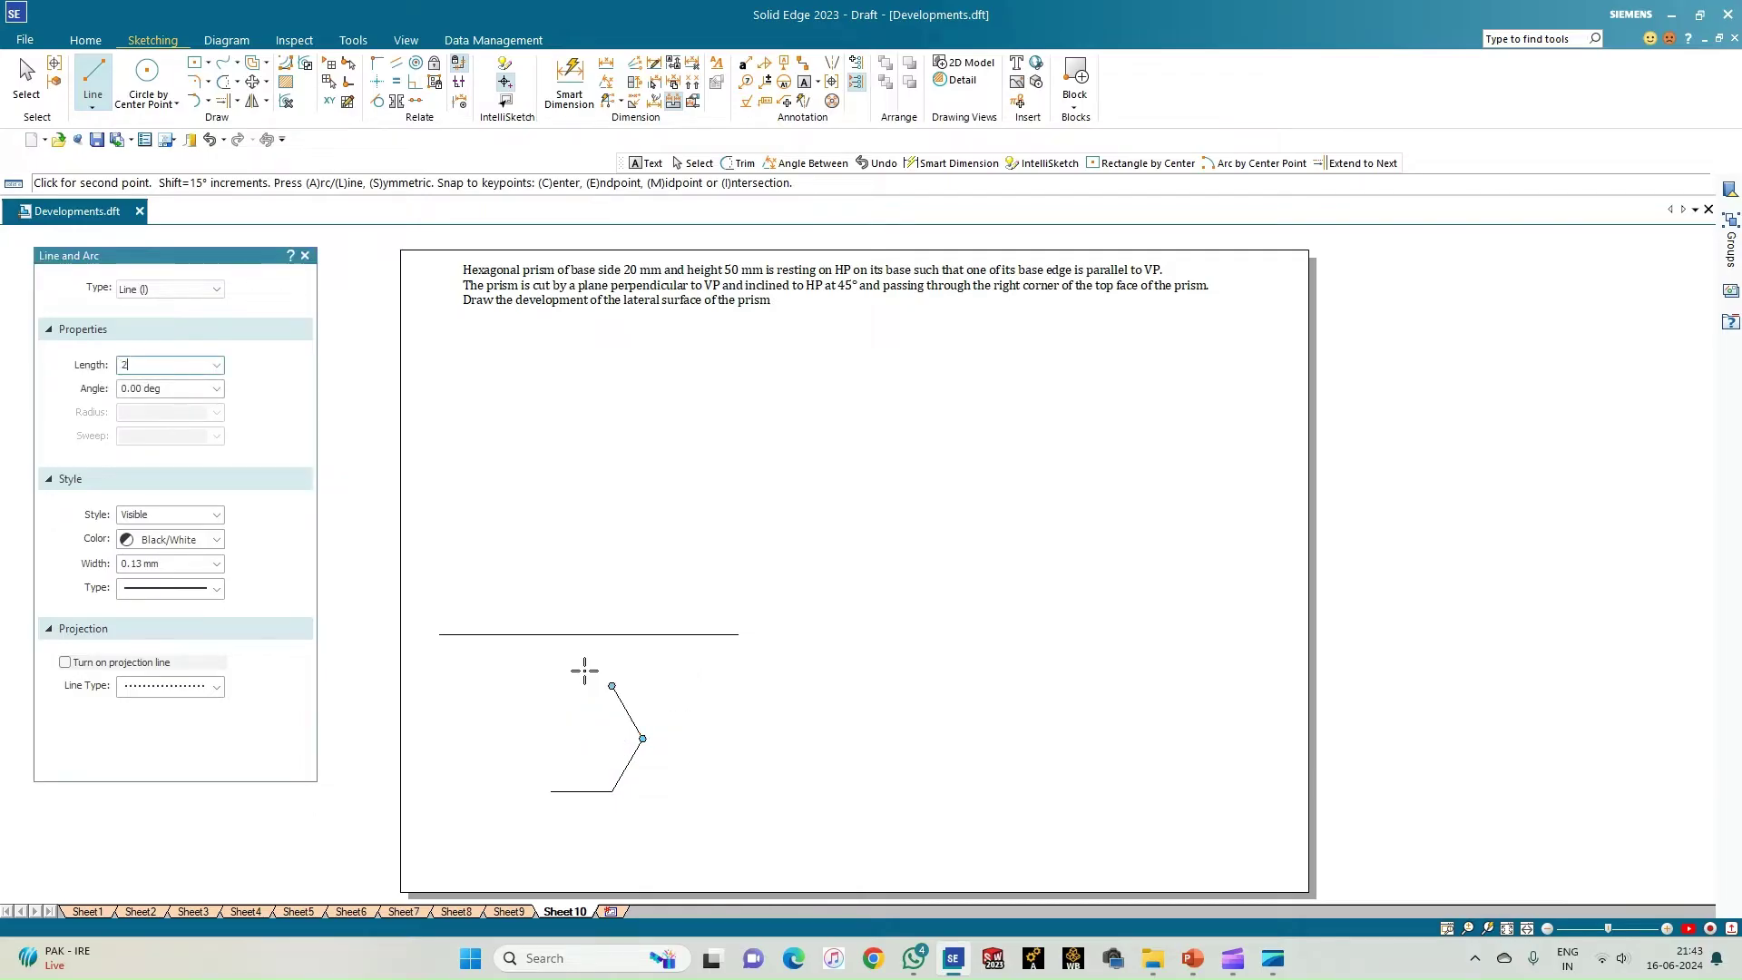
pyautogui.press('Tab')
pyautogui.press('Escape')
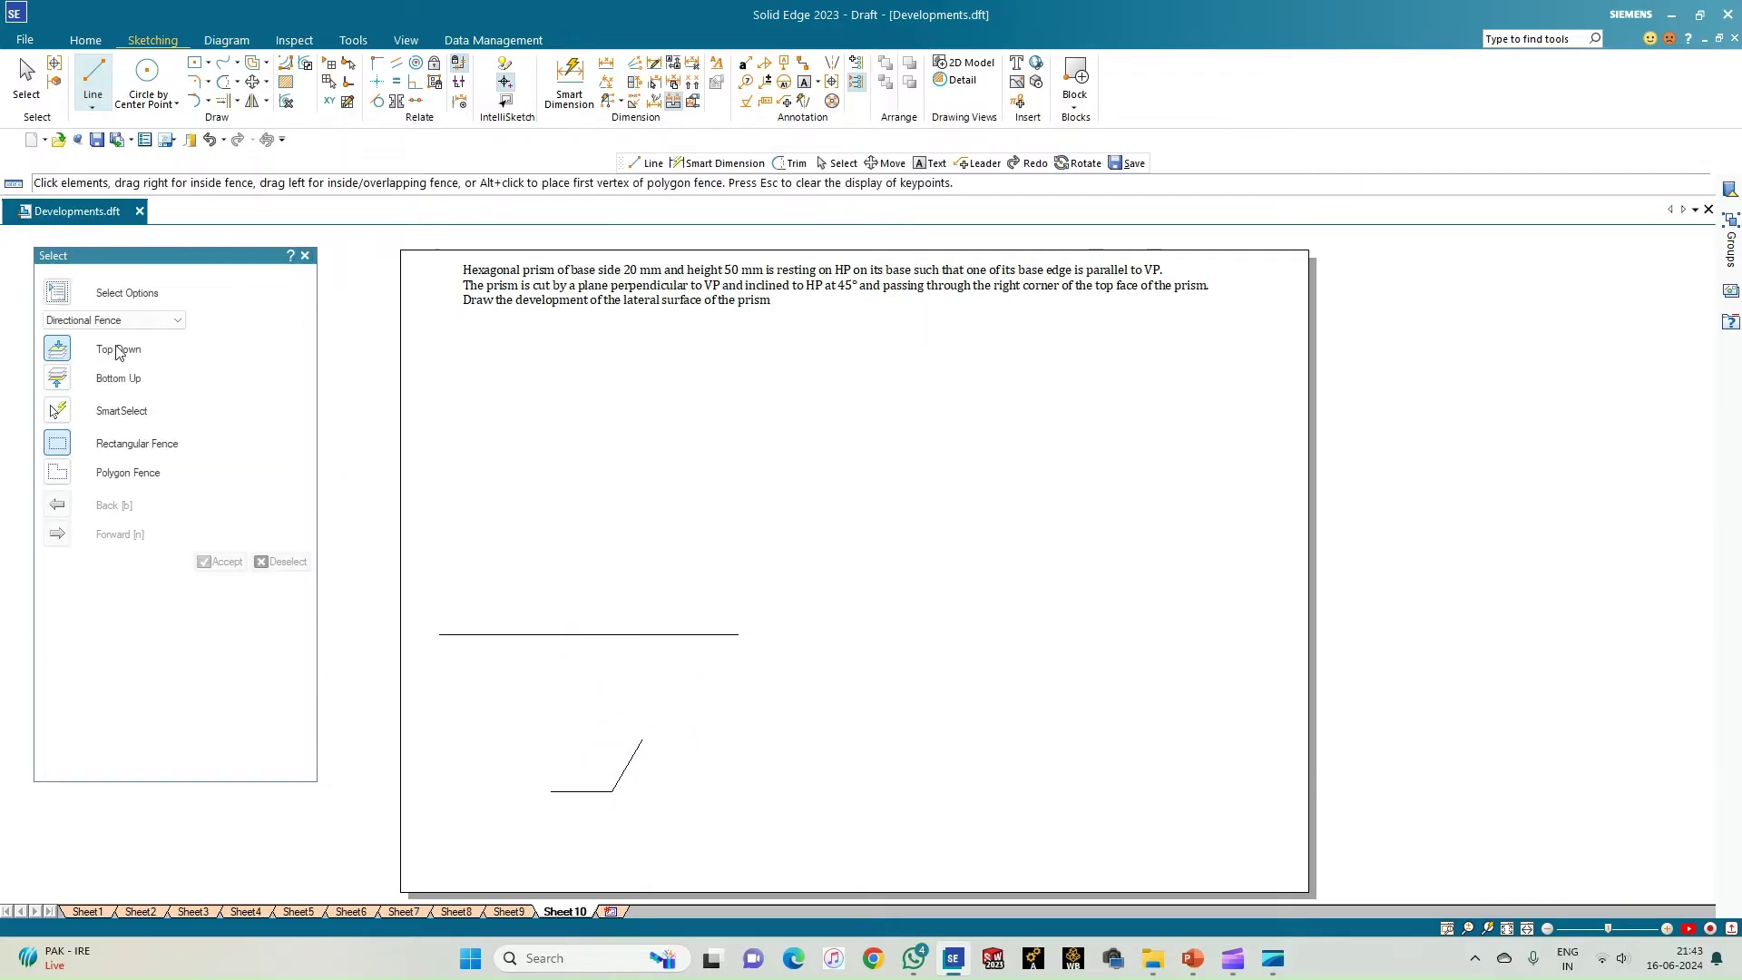
# Draw the hexagon's 20 mm top edge at 180° from the open upper-right corner
pyautogui.click(105, 87)
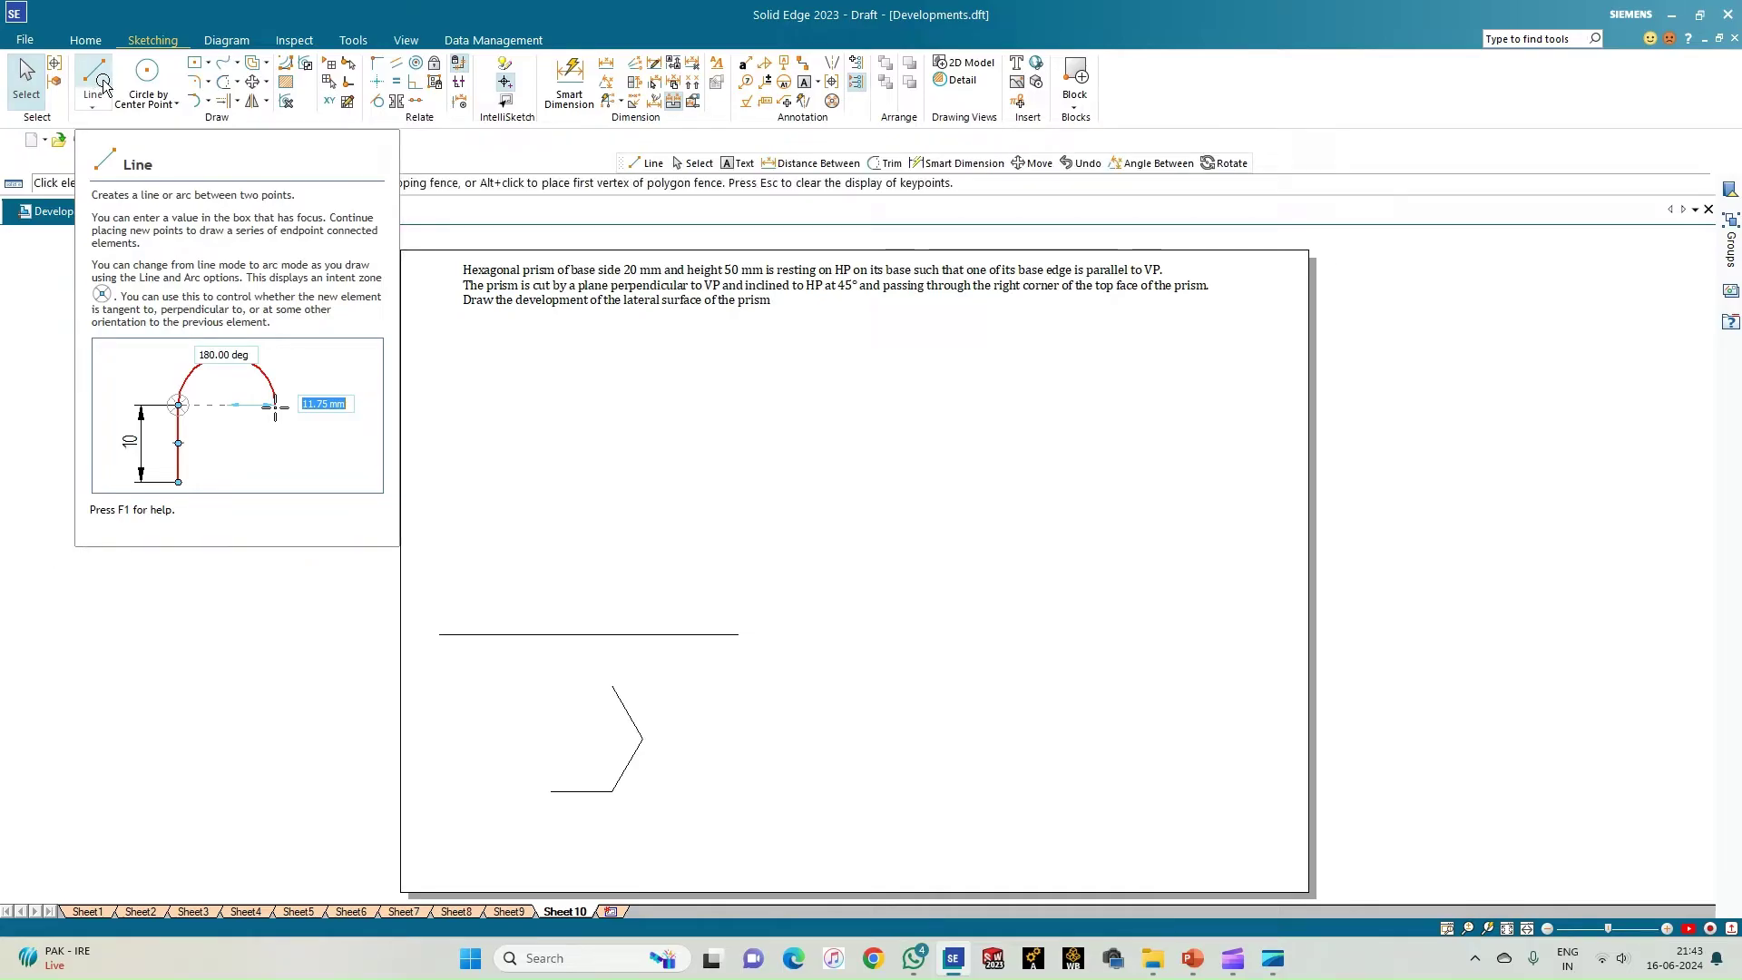
pyautogui.click(613, 686)
pyautogui.write('20')
pyautogui.press('Tab')
pyautogui.write('6')
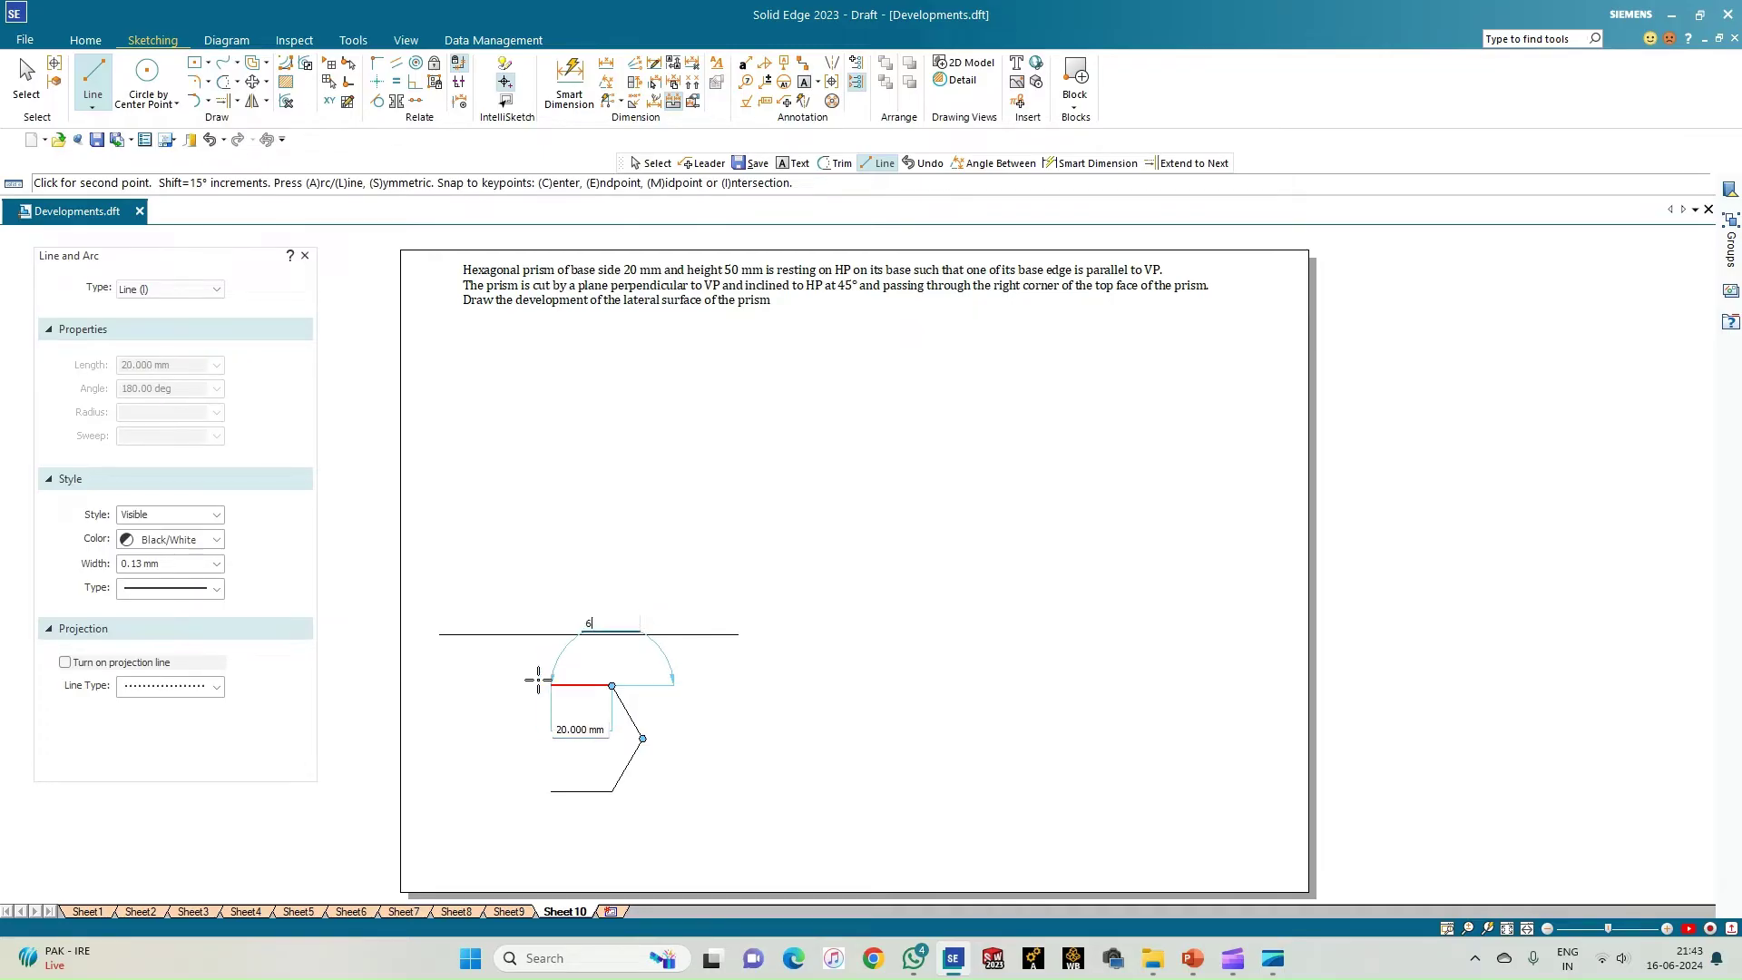
pyautogui.press('Return')
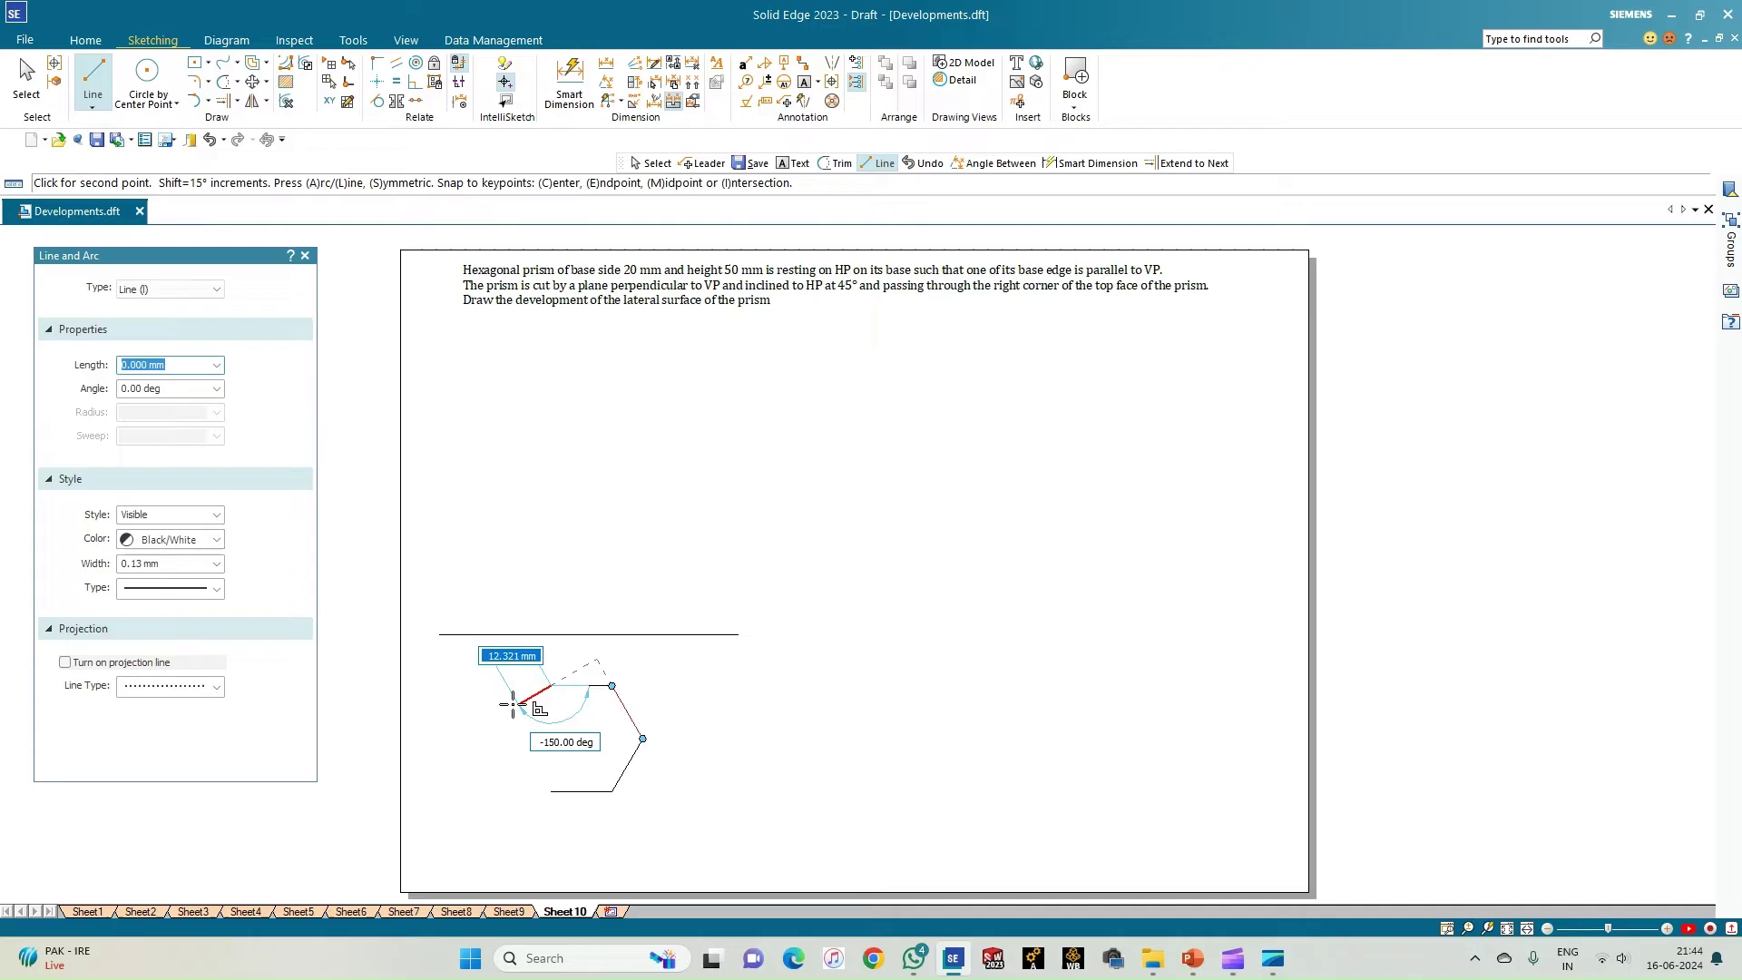
# Draw the upper-left edge 20 mm long at -120° and close the hexagon at the bottom edge's left end
pyautogui.write('20')
pyautogui.press('Tab')
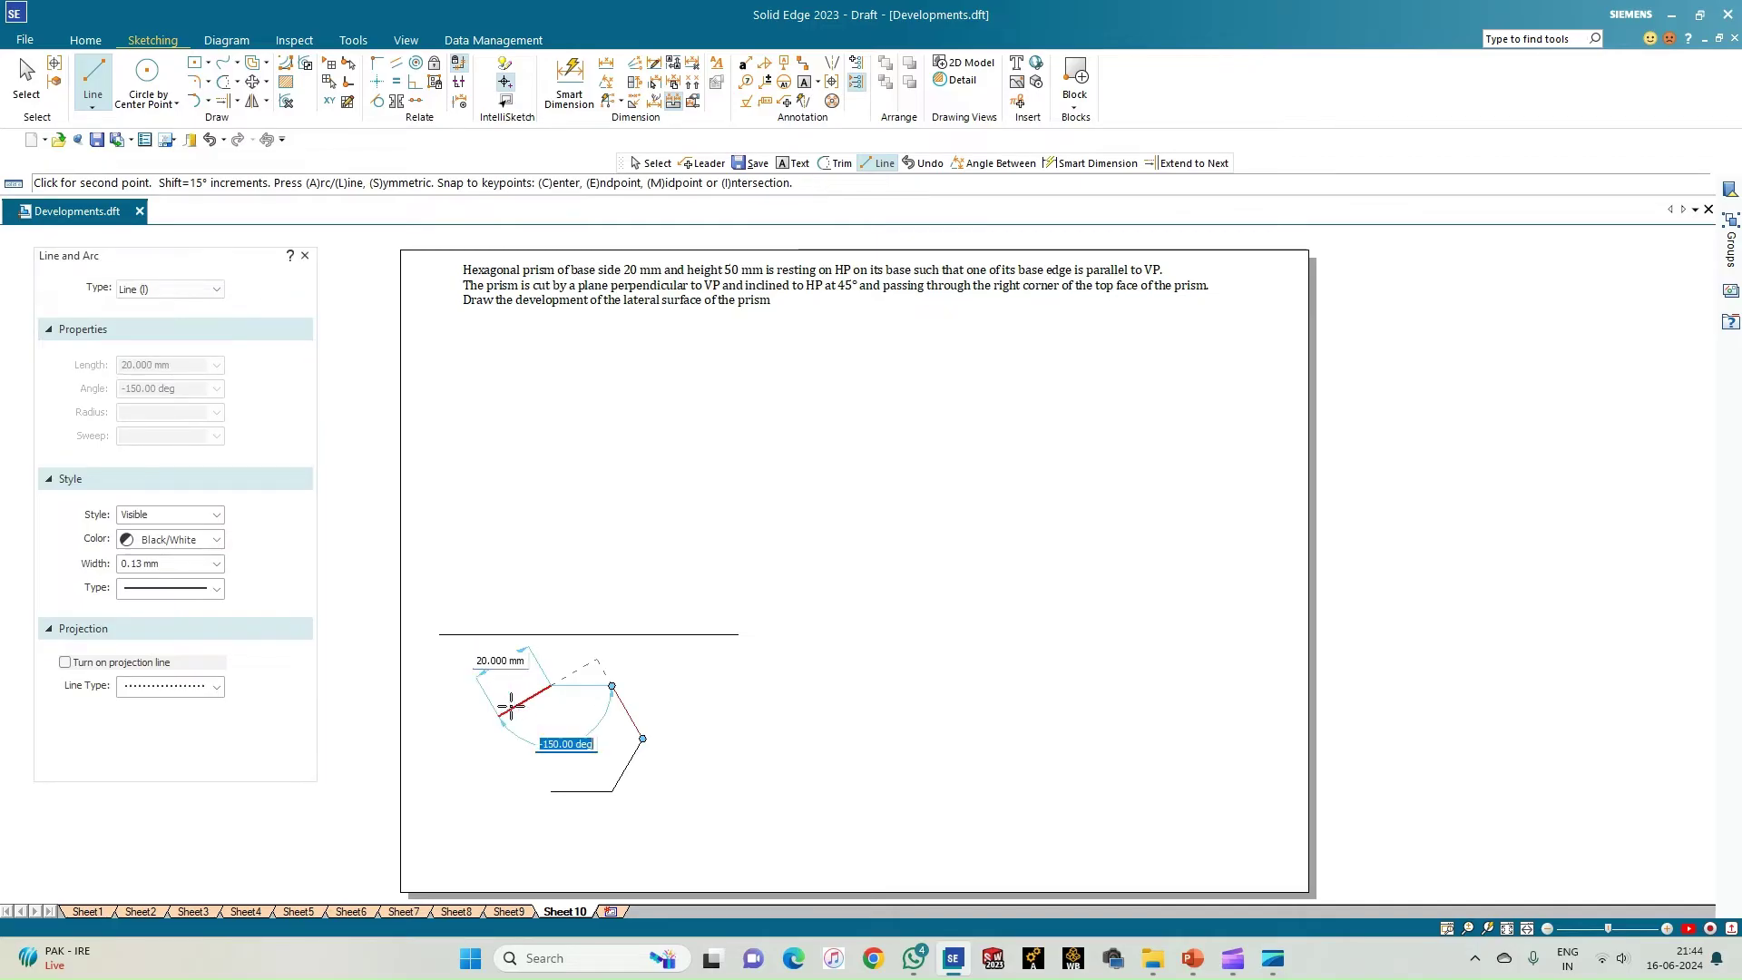
pyautogui.write('-120')
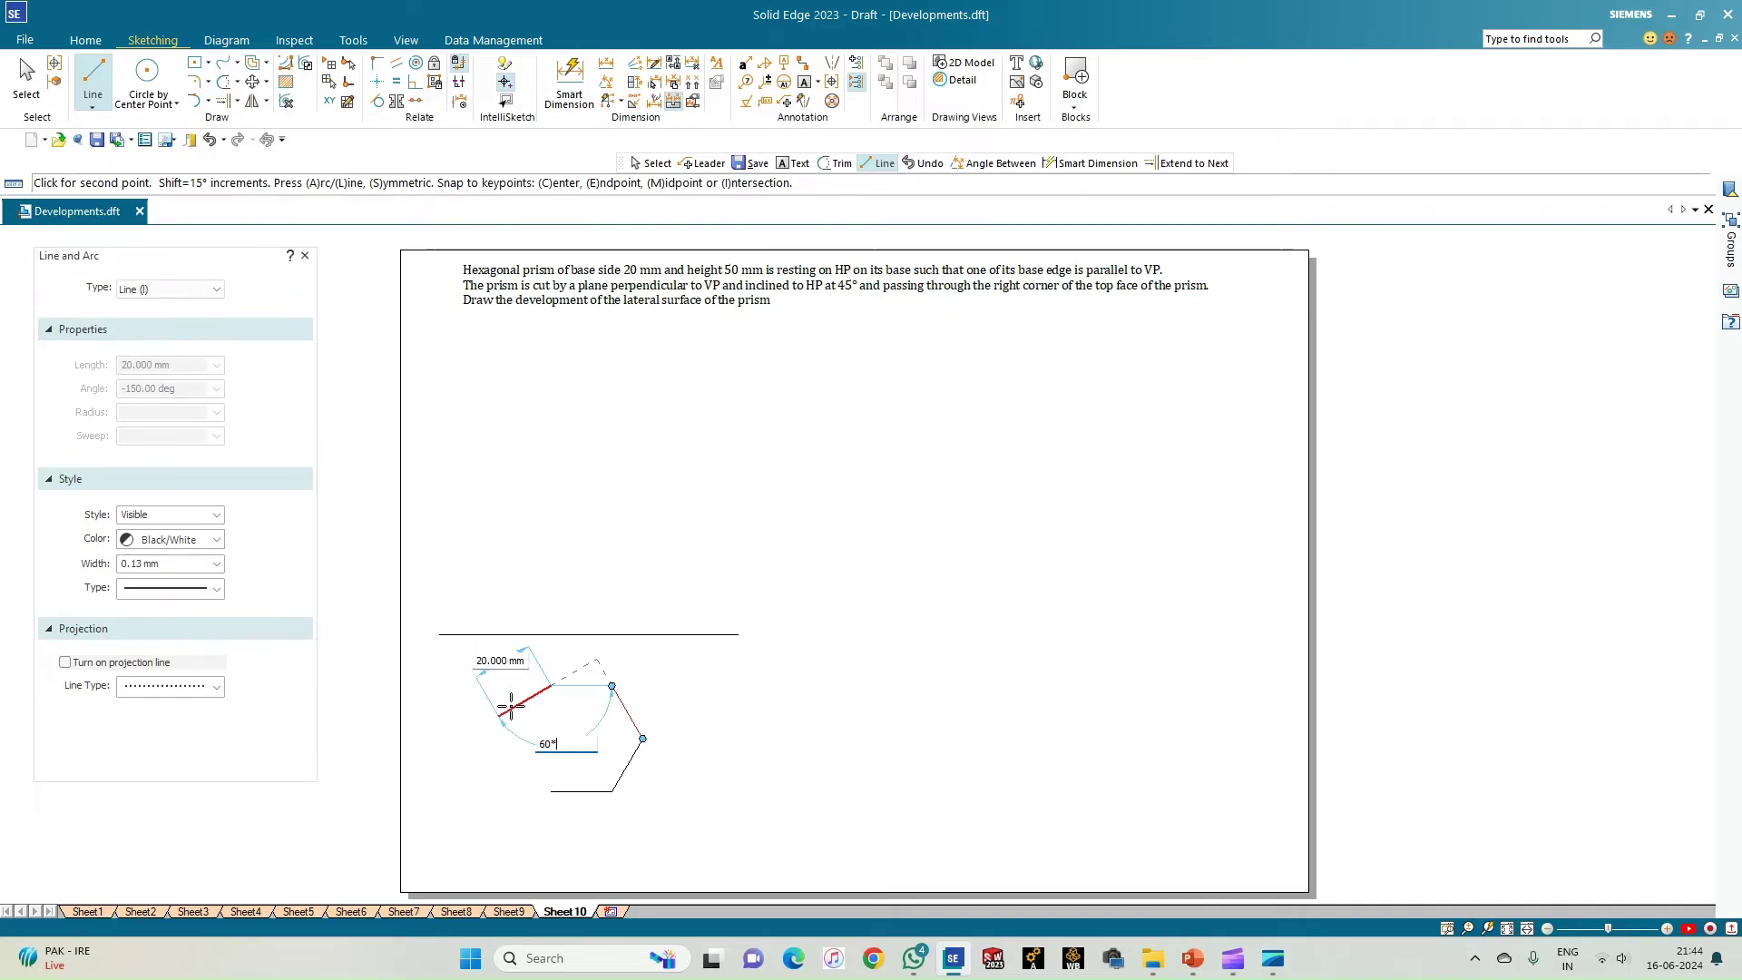
pyautogui.press('Return')
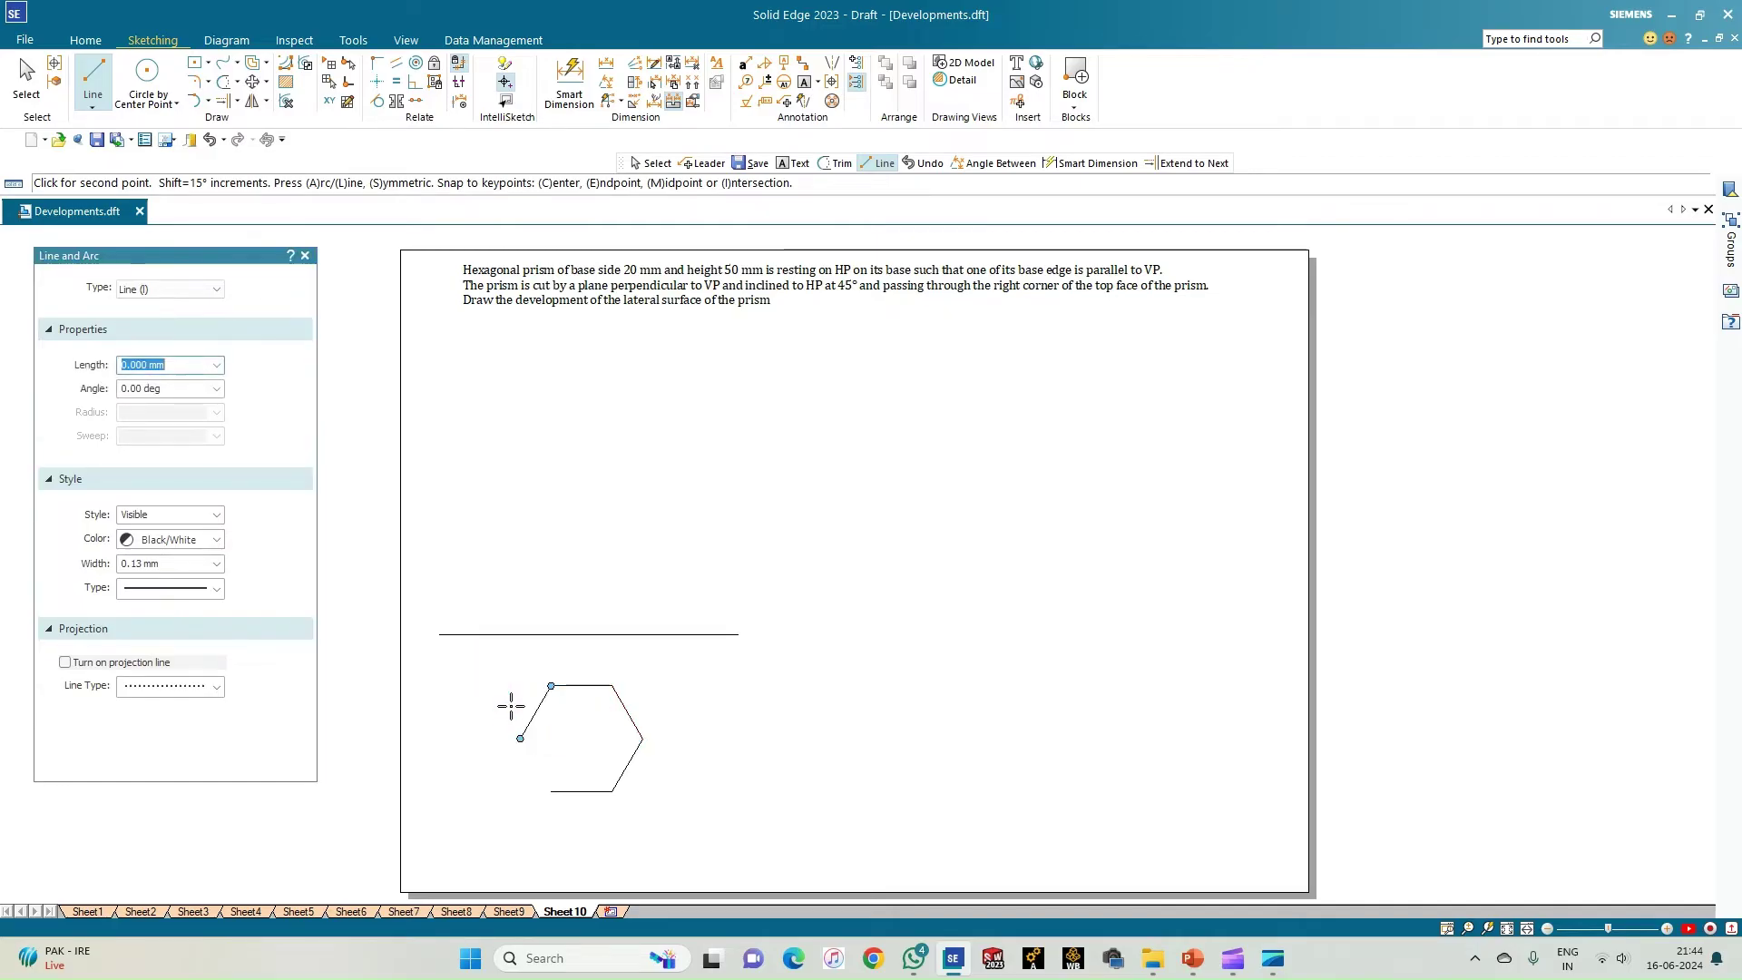
pyautogui.click(551, 791)
pyautogui.rightClick(682, 834)
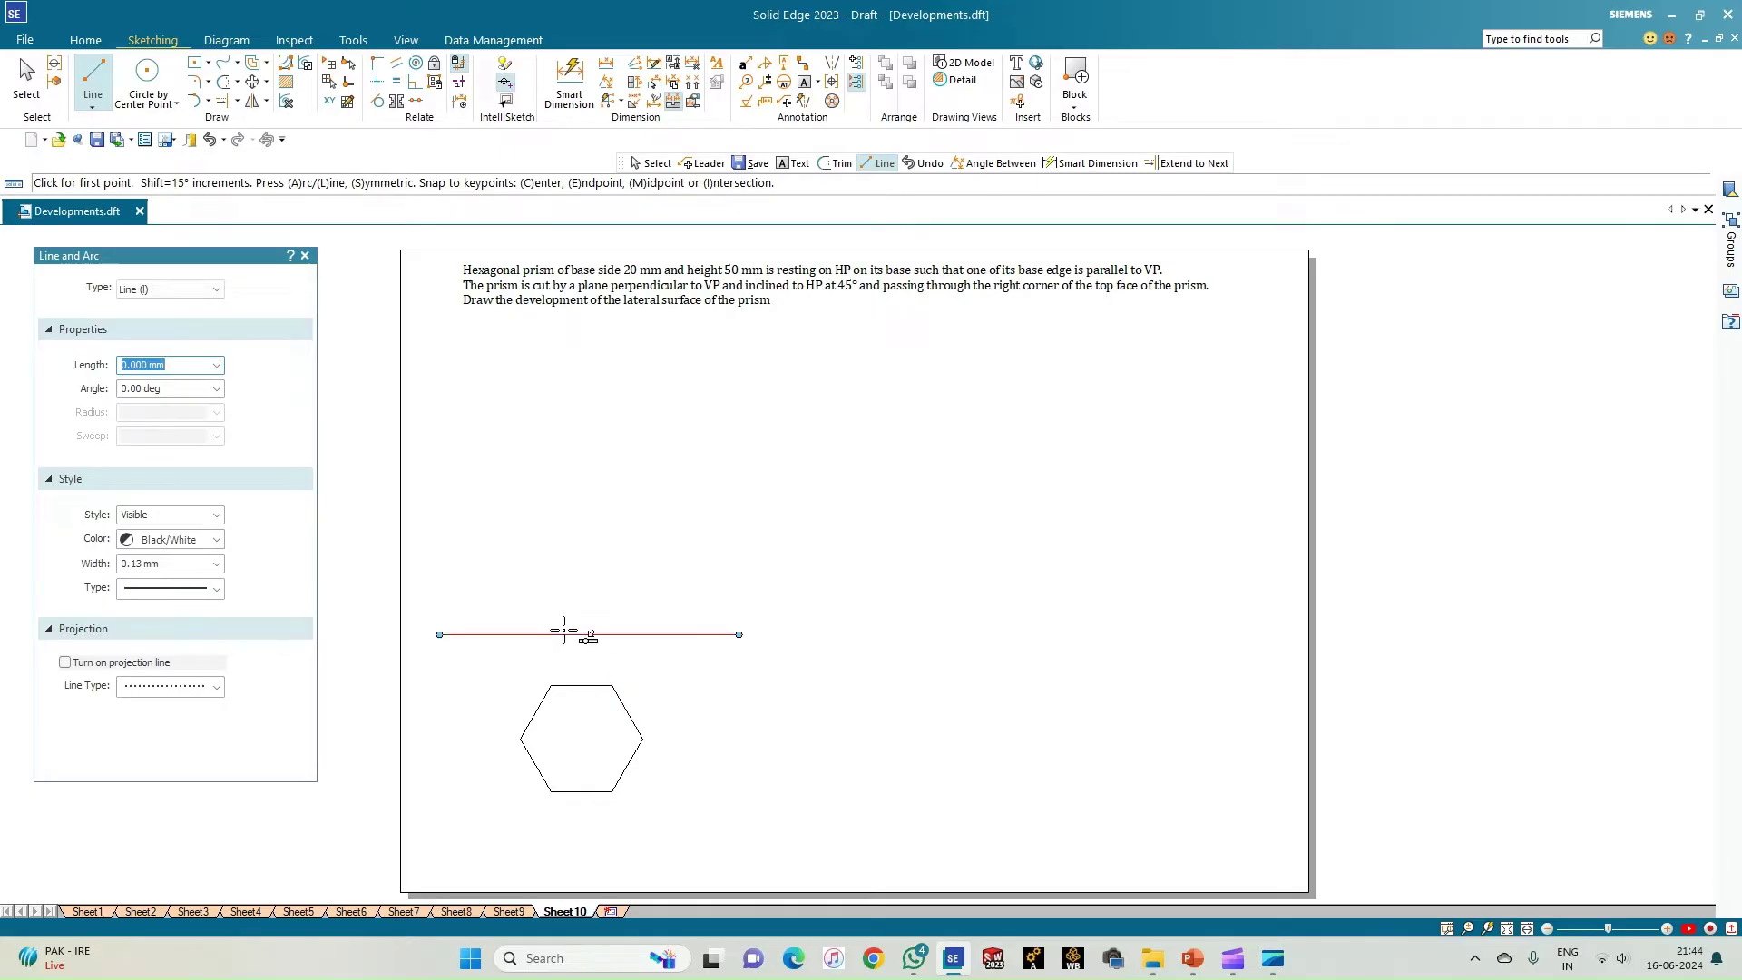
# Project the hexagon's outer left, outer right and two bottom corners vertically up to the reference line
pyautogui.click(520, 739)
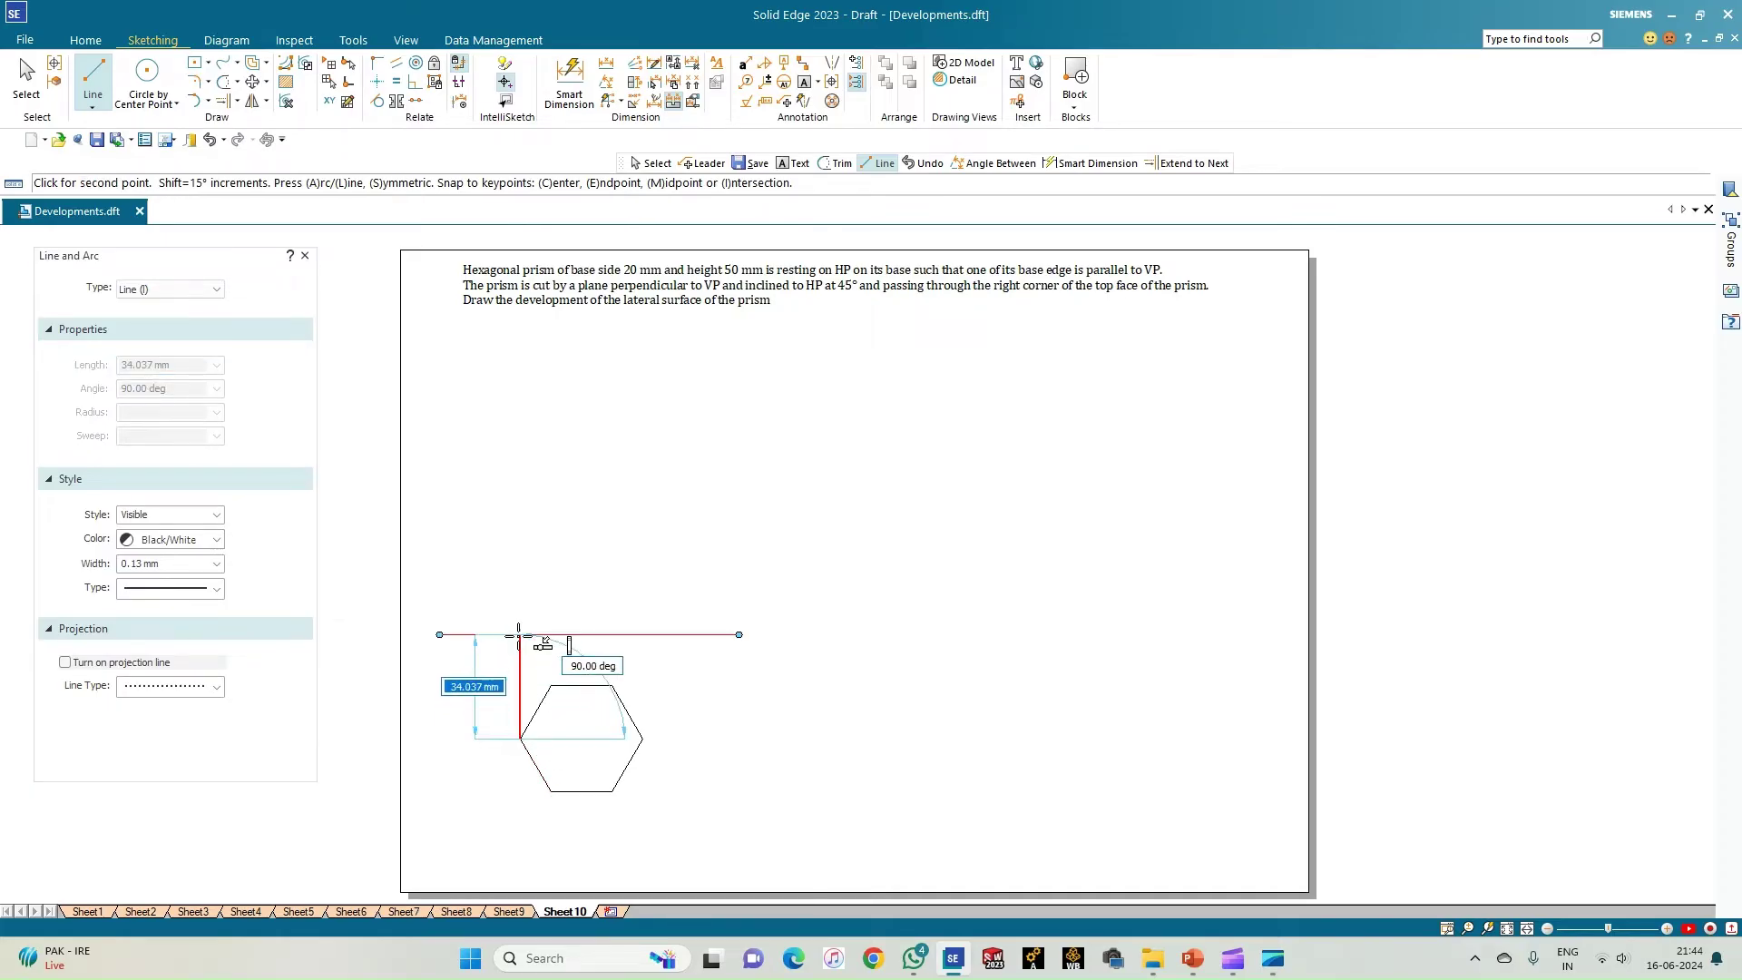
pyautogui.click(542, 646)
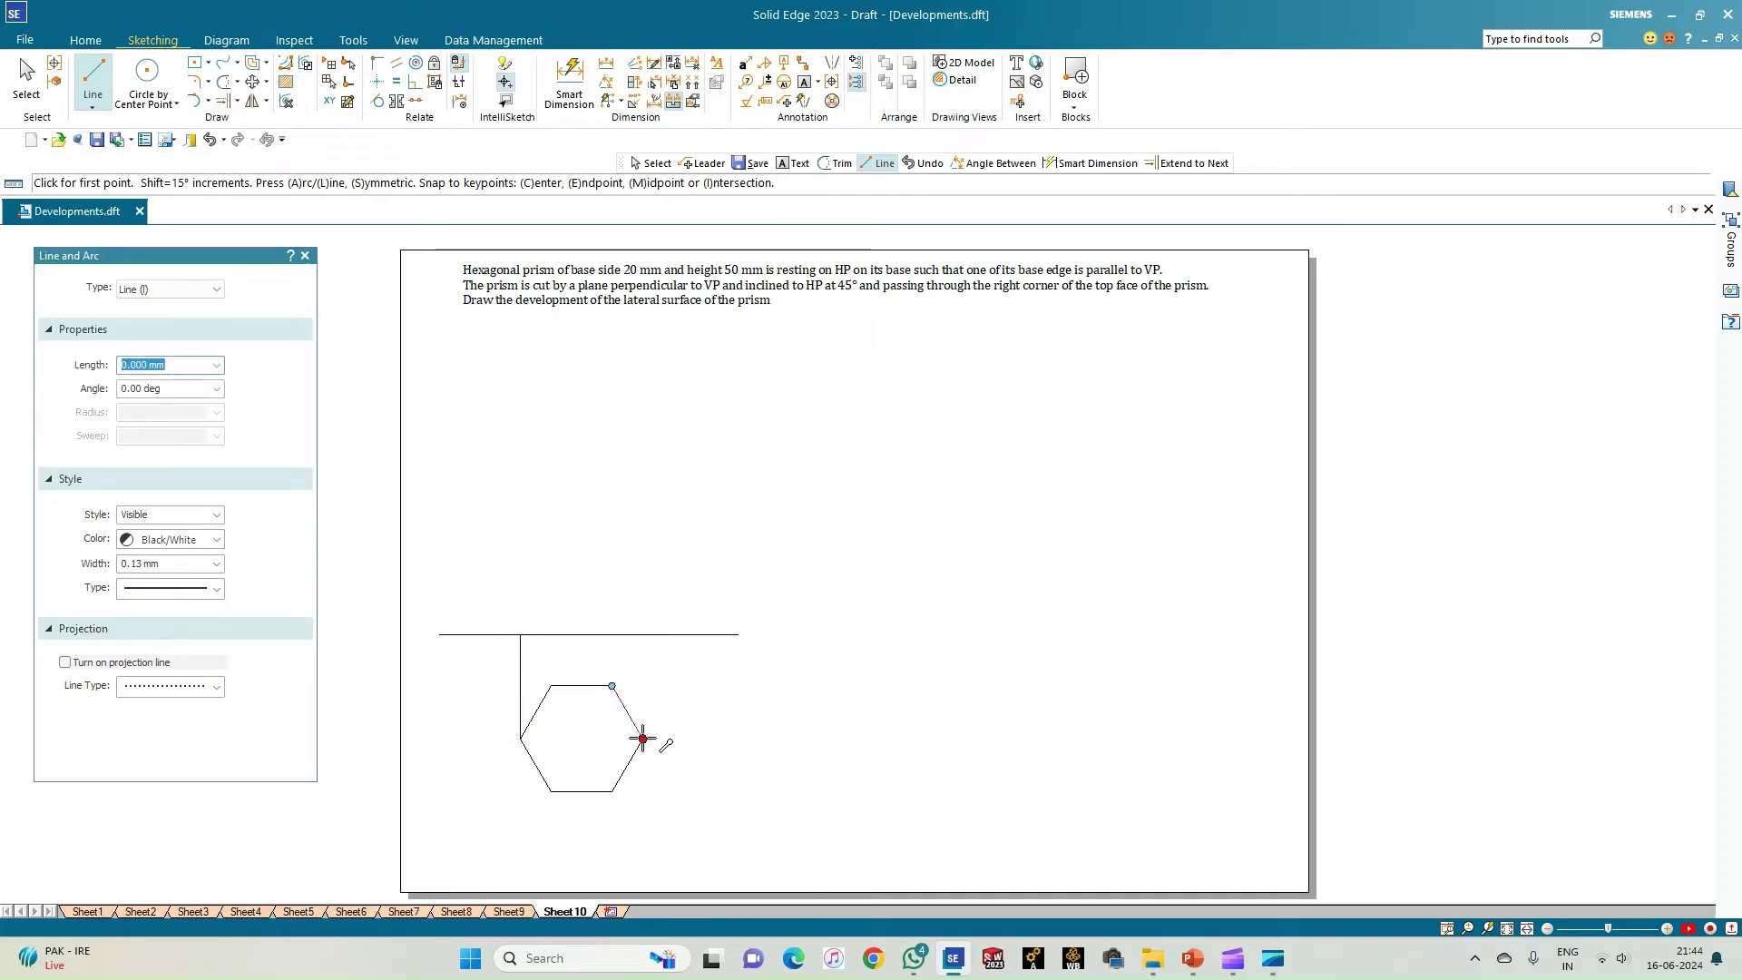
pyautogui.click(643, 739)
pyautogui.doubleClick(643, 634)
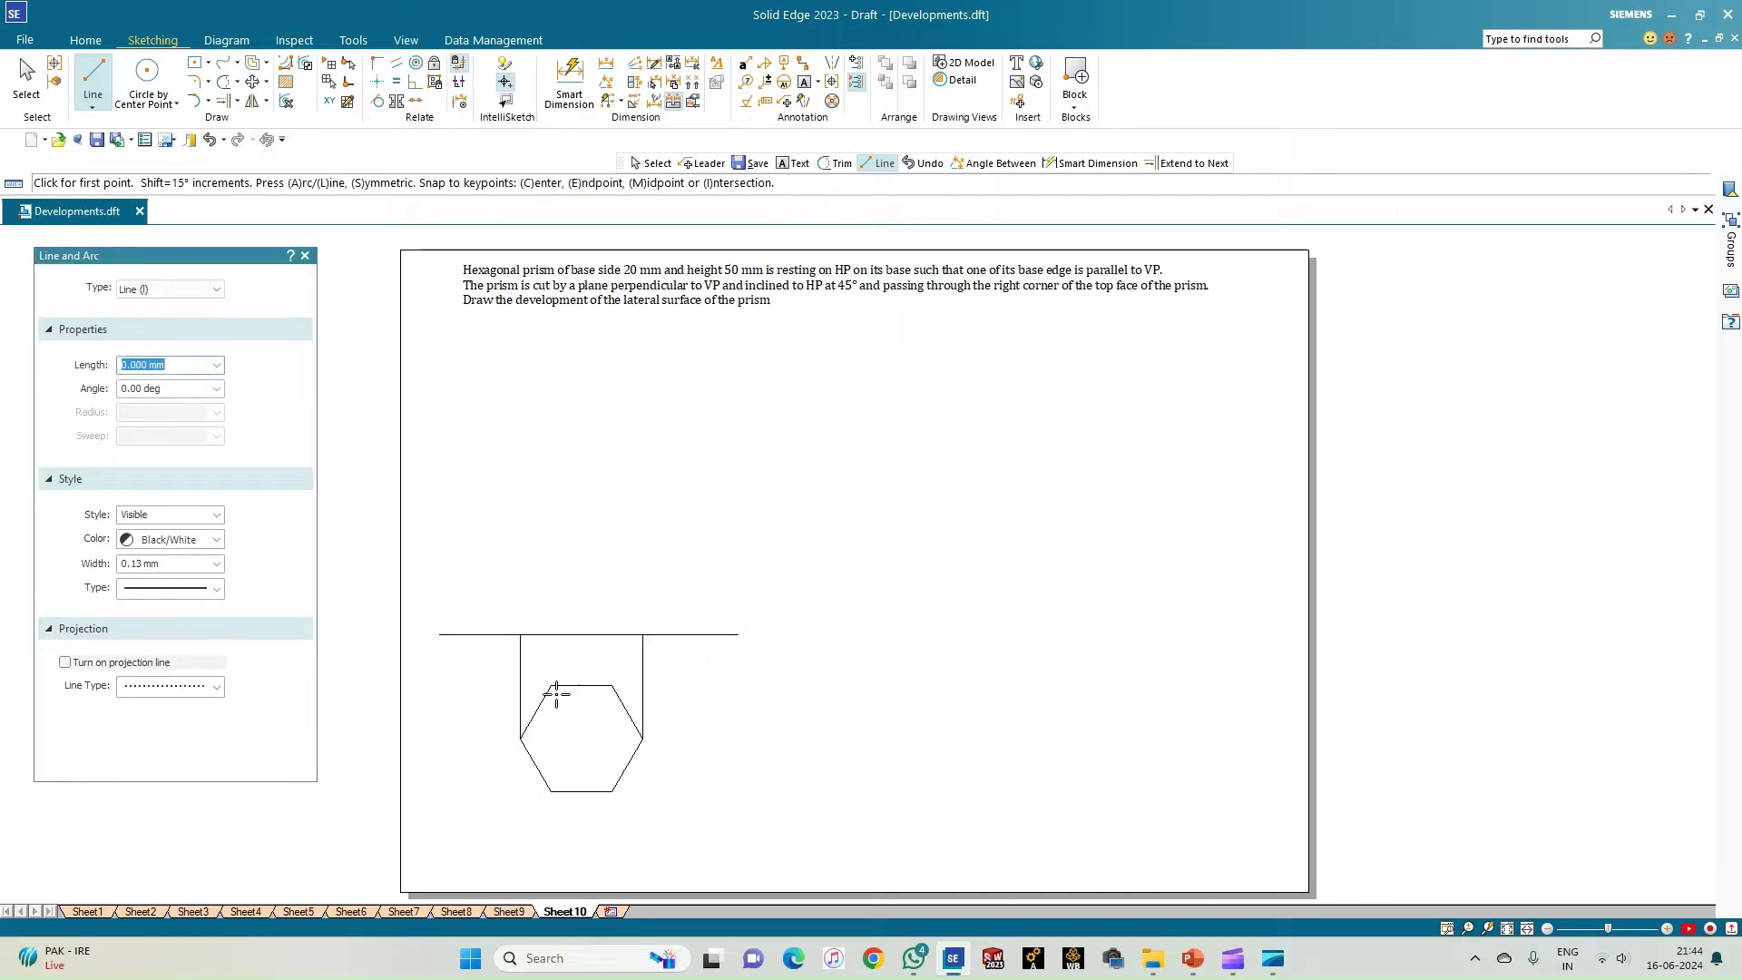
pyautogui.click(550, 791)
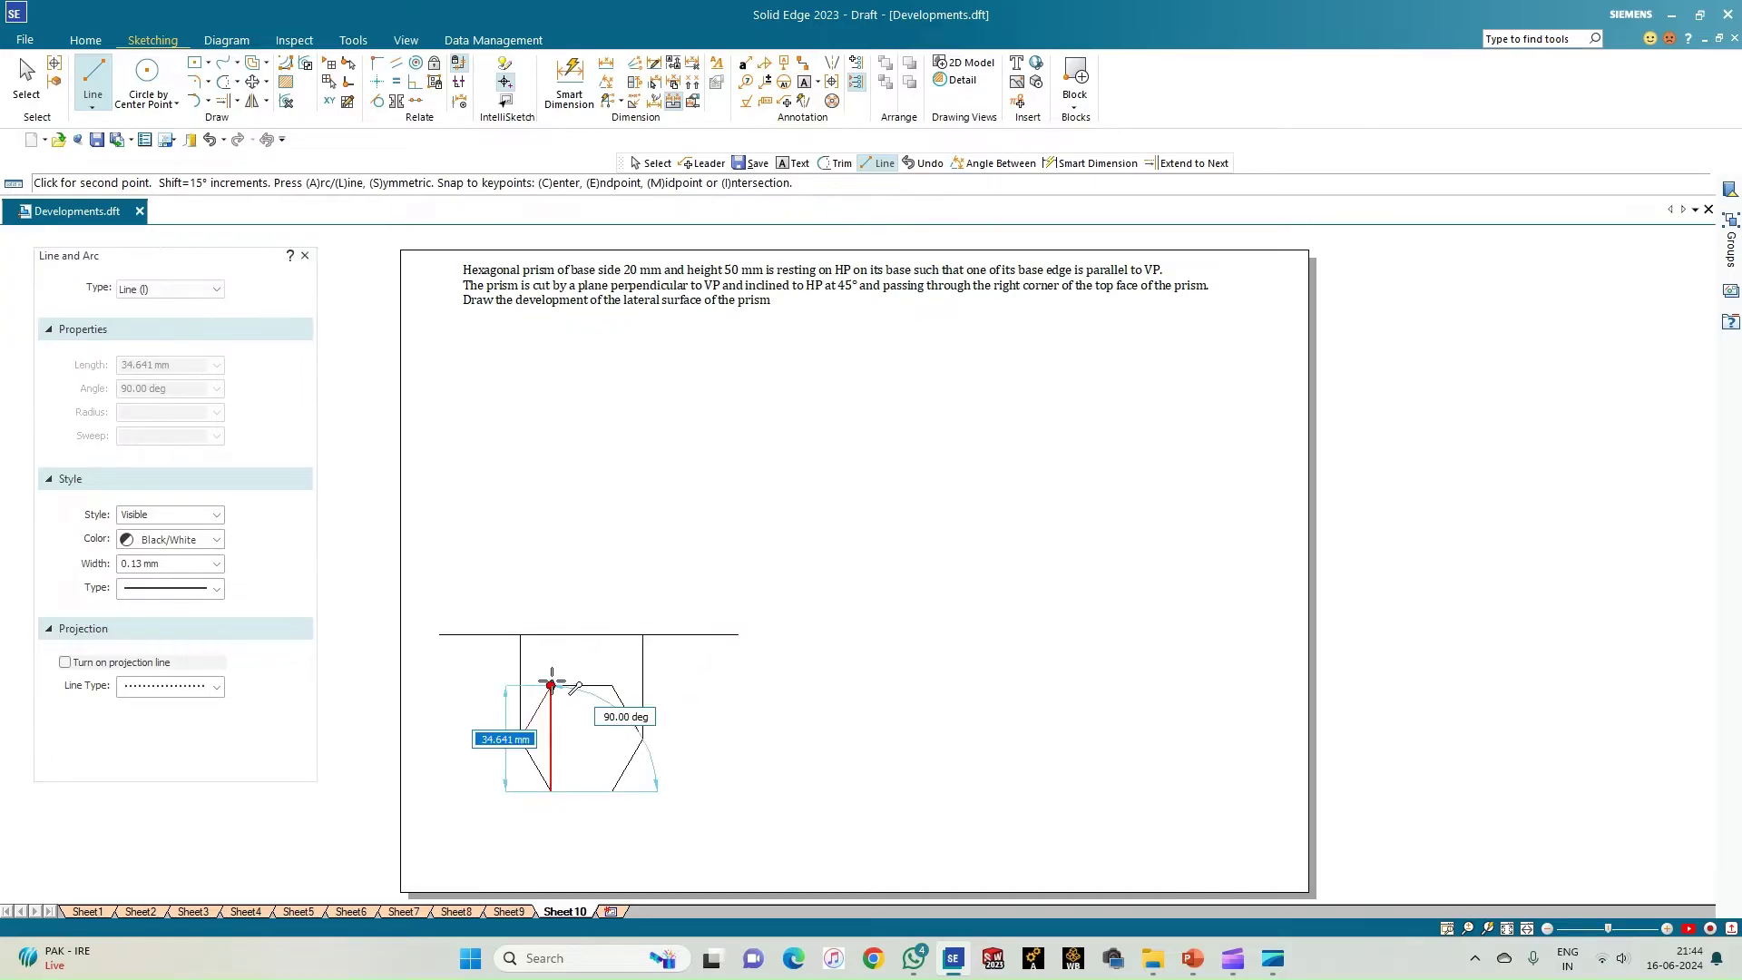
pyautogui.doubleClick(551, 634)
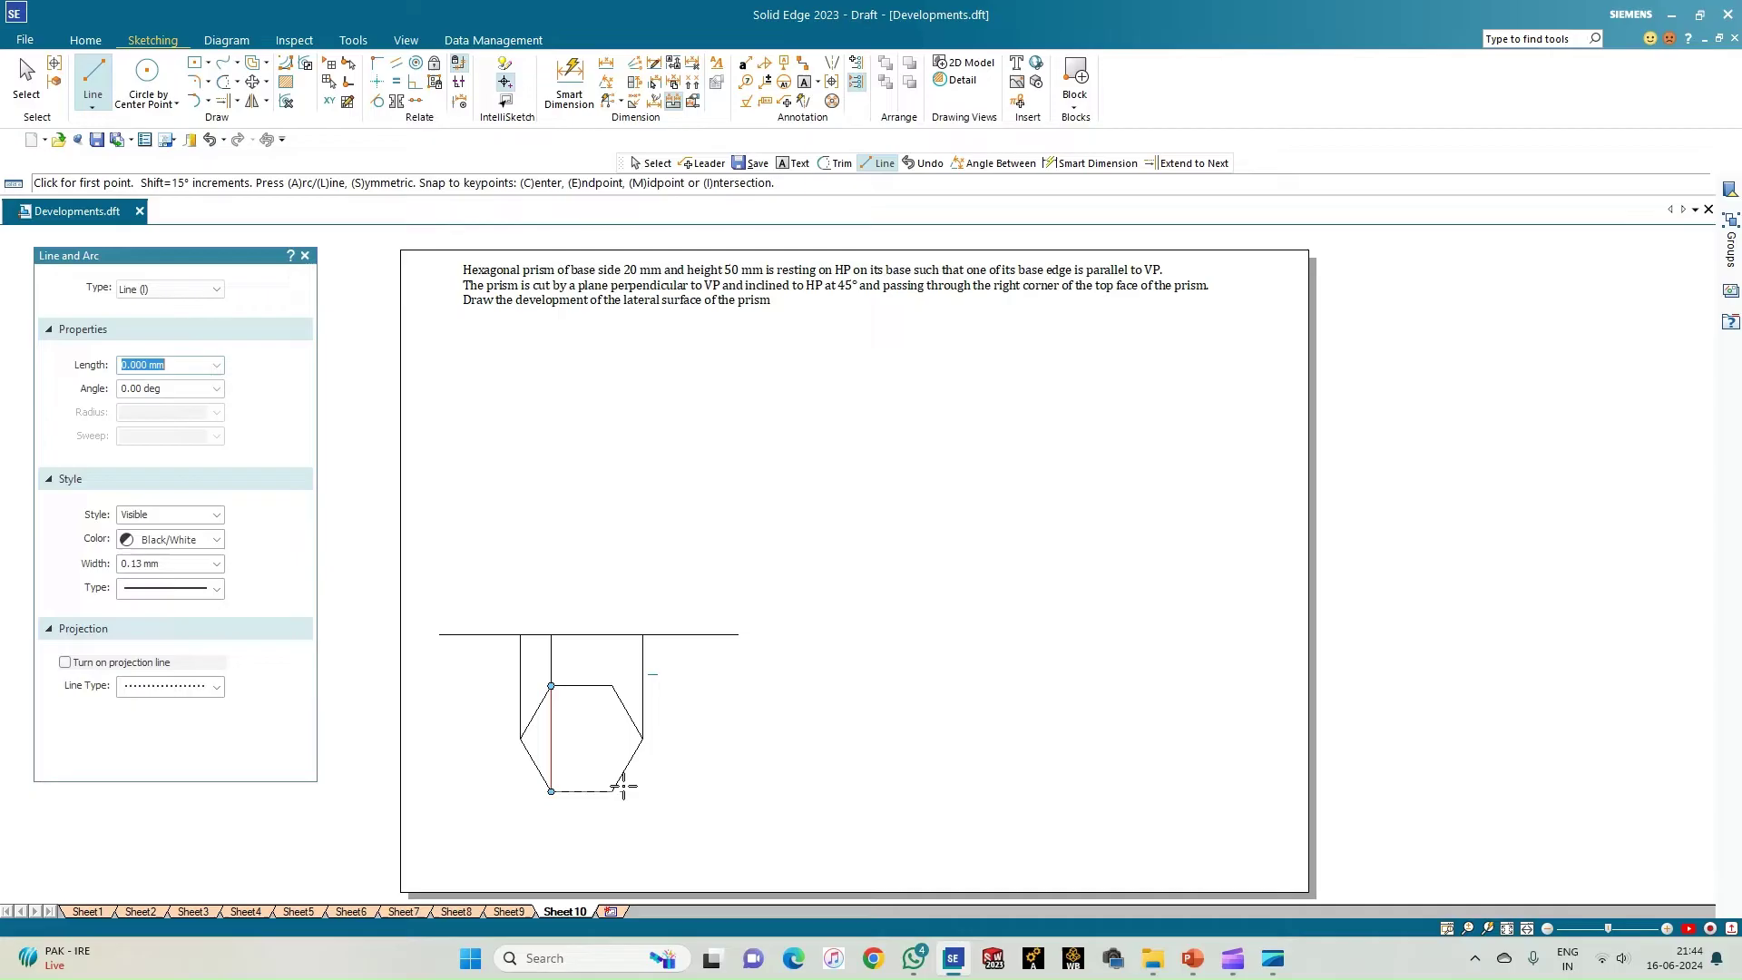
pyautogui.click(612, 791)
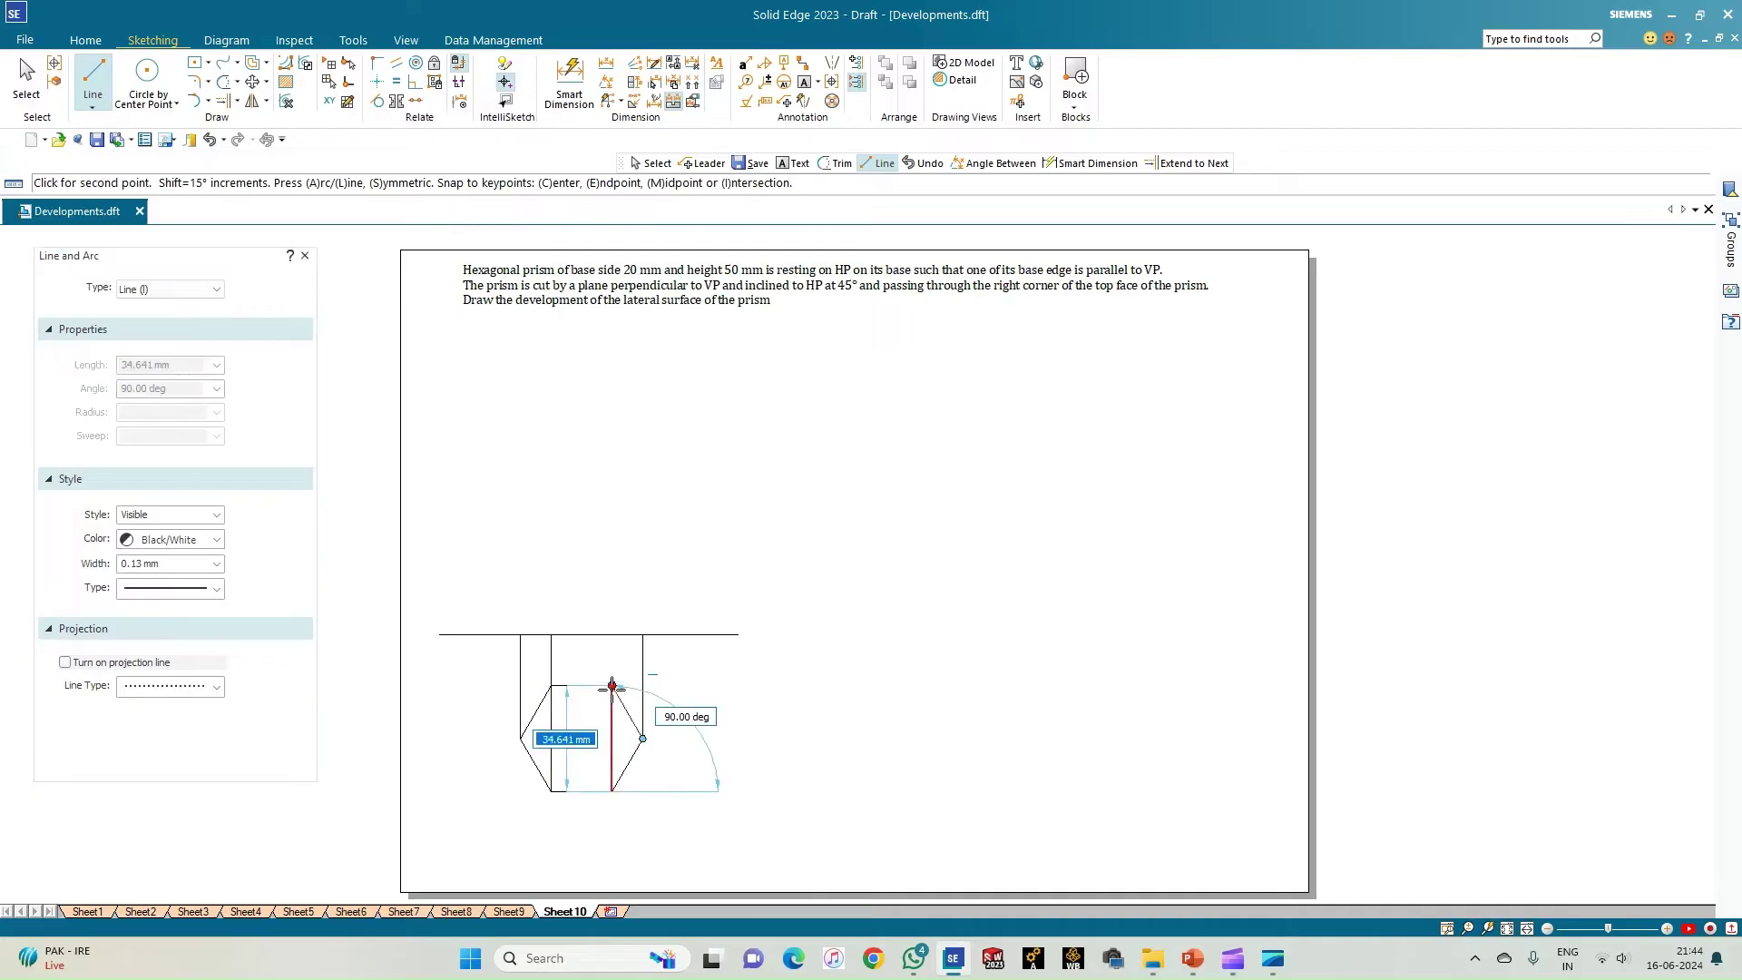
pyautogui.doubleClick(612, 635)
# Draw the hexagon's horizontal and upper-right to lower-left diagonals, and project their intersection vertically up to the reference line
pyautogui.click(520, 738)
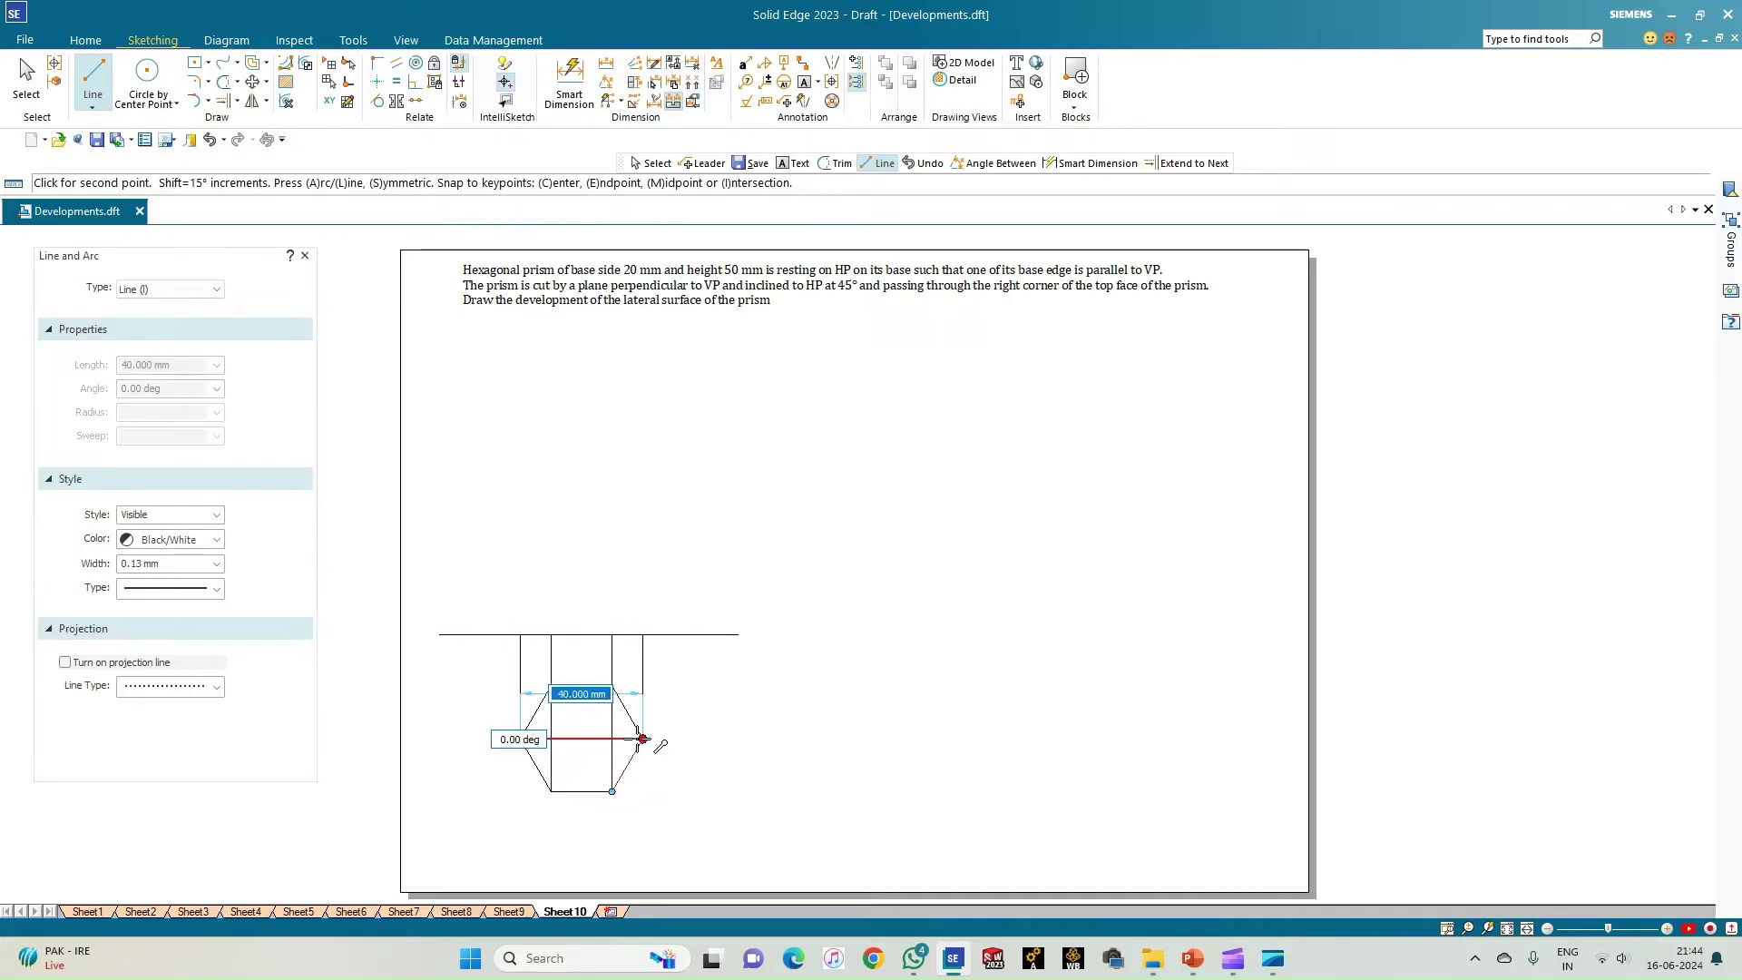
pyautogui.click(642, 737)
pyautogui.rightClick(711, 759)
pyautogui.click(613, 686)
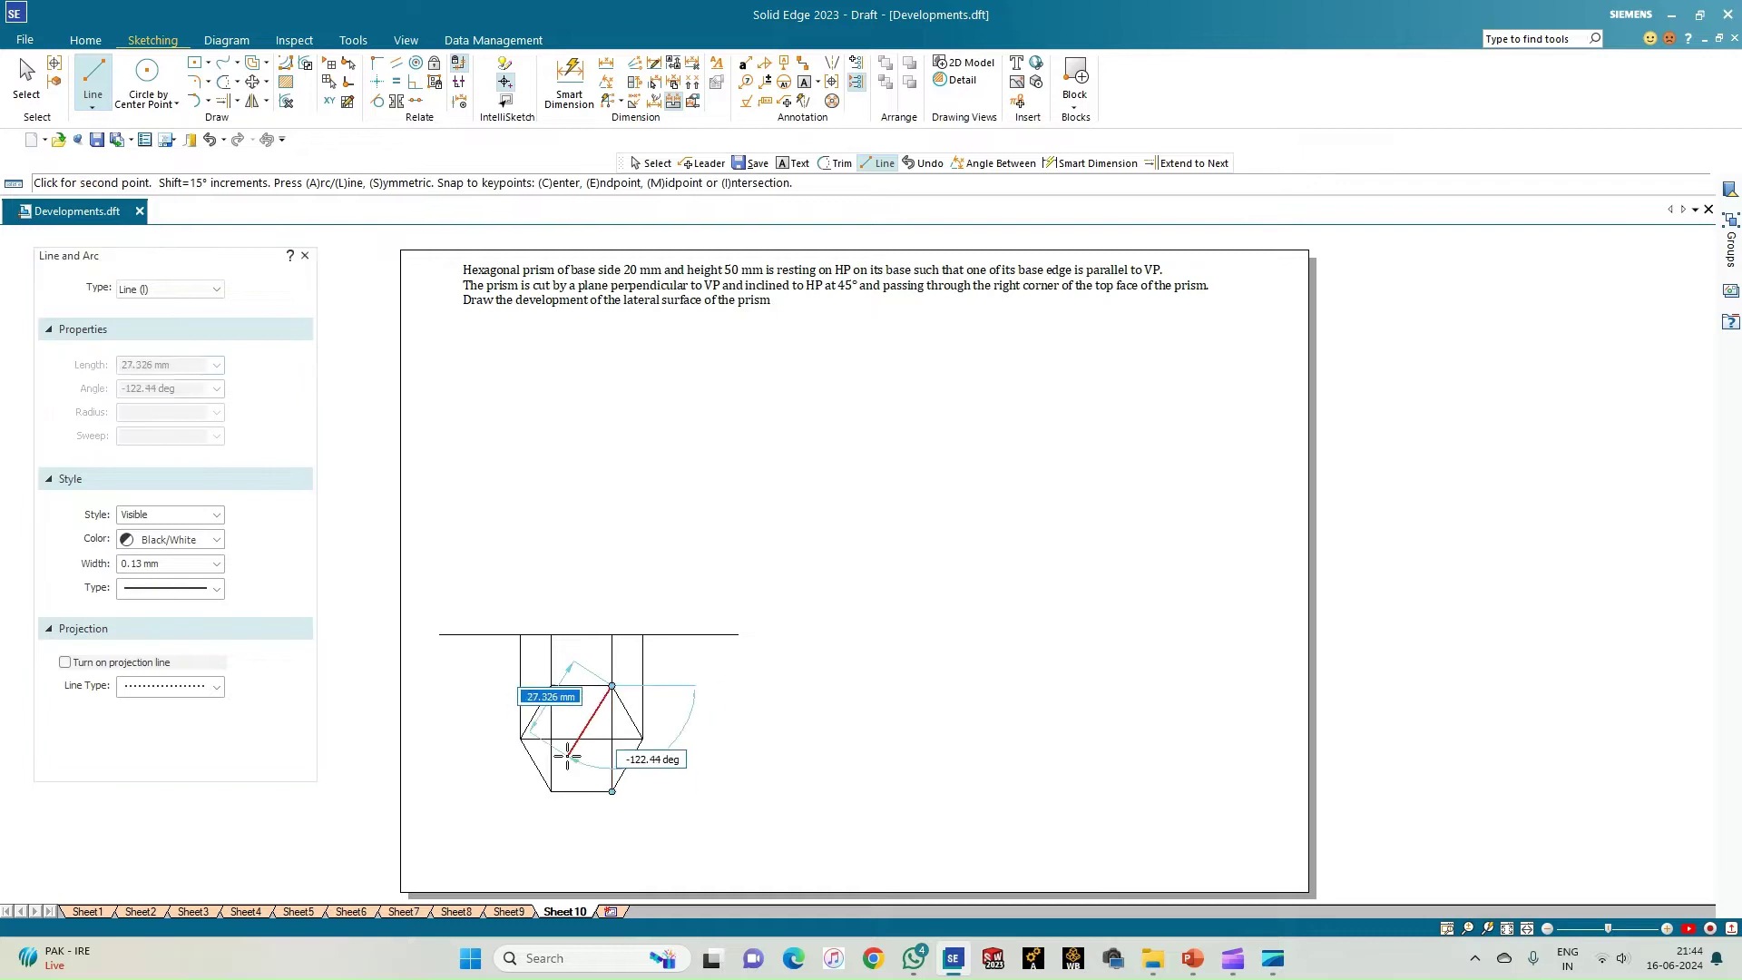
pyautogui.doubleClick(550, 791)
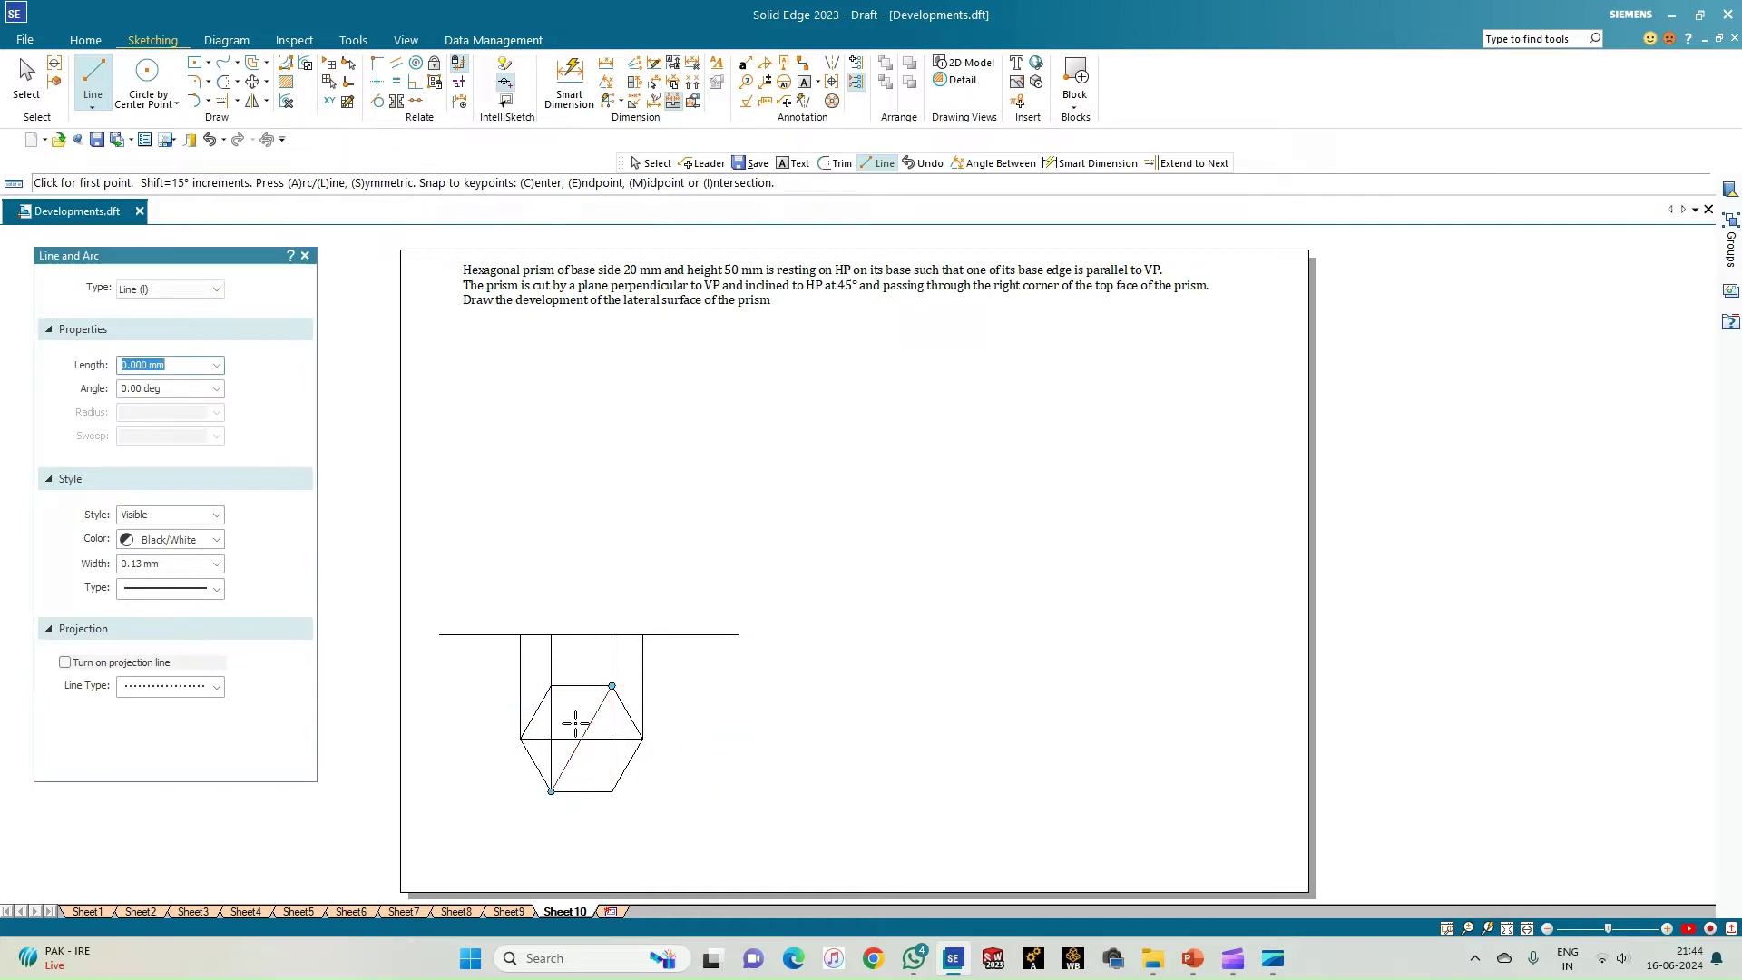
pyautogui.click(581, 738)
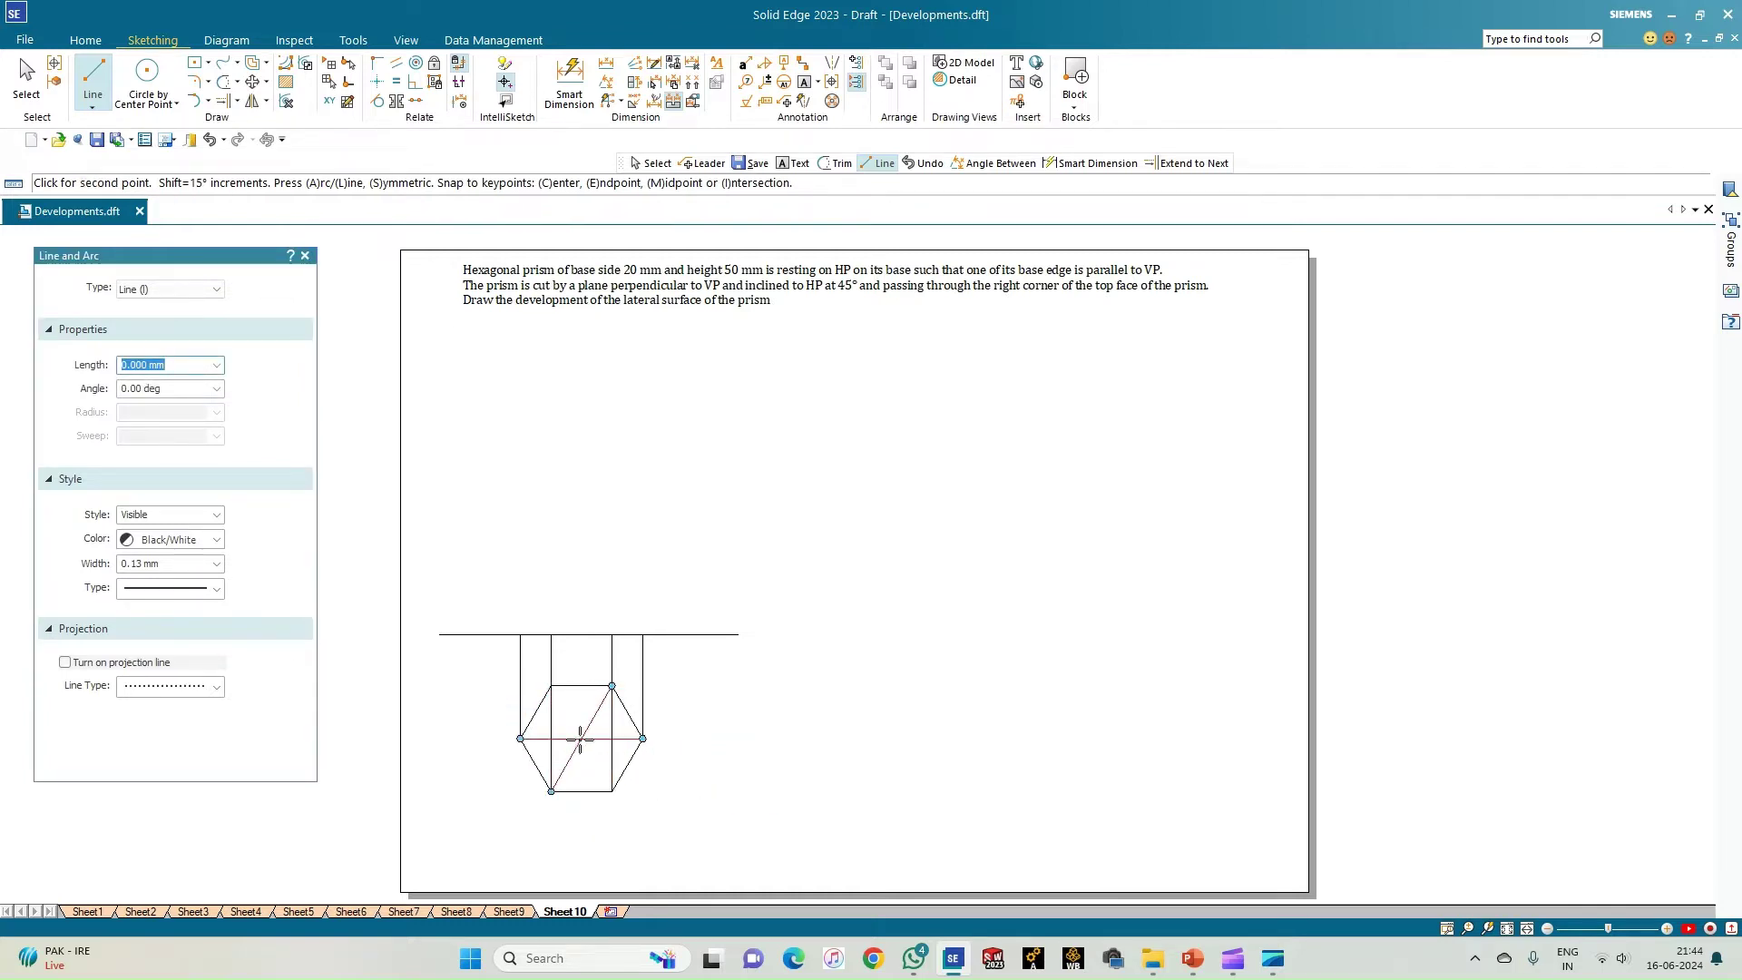
pyautogui.click(582, 634)
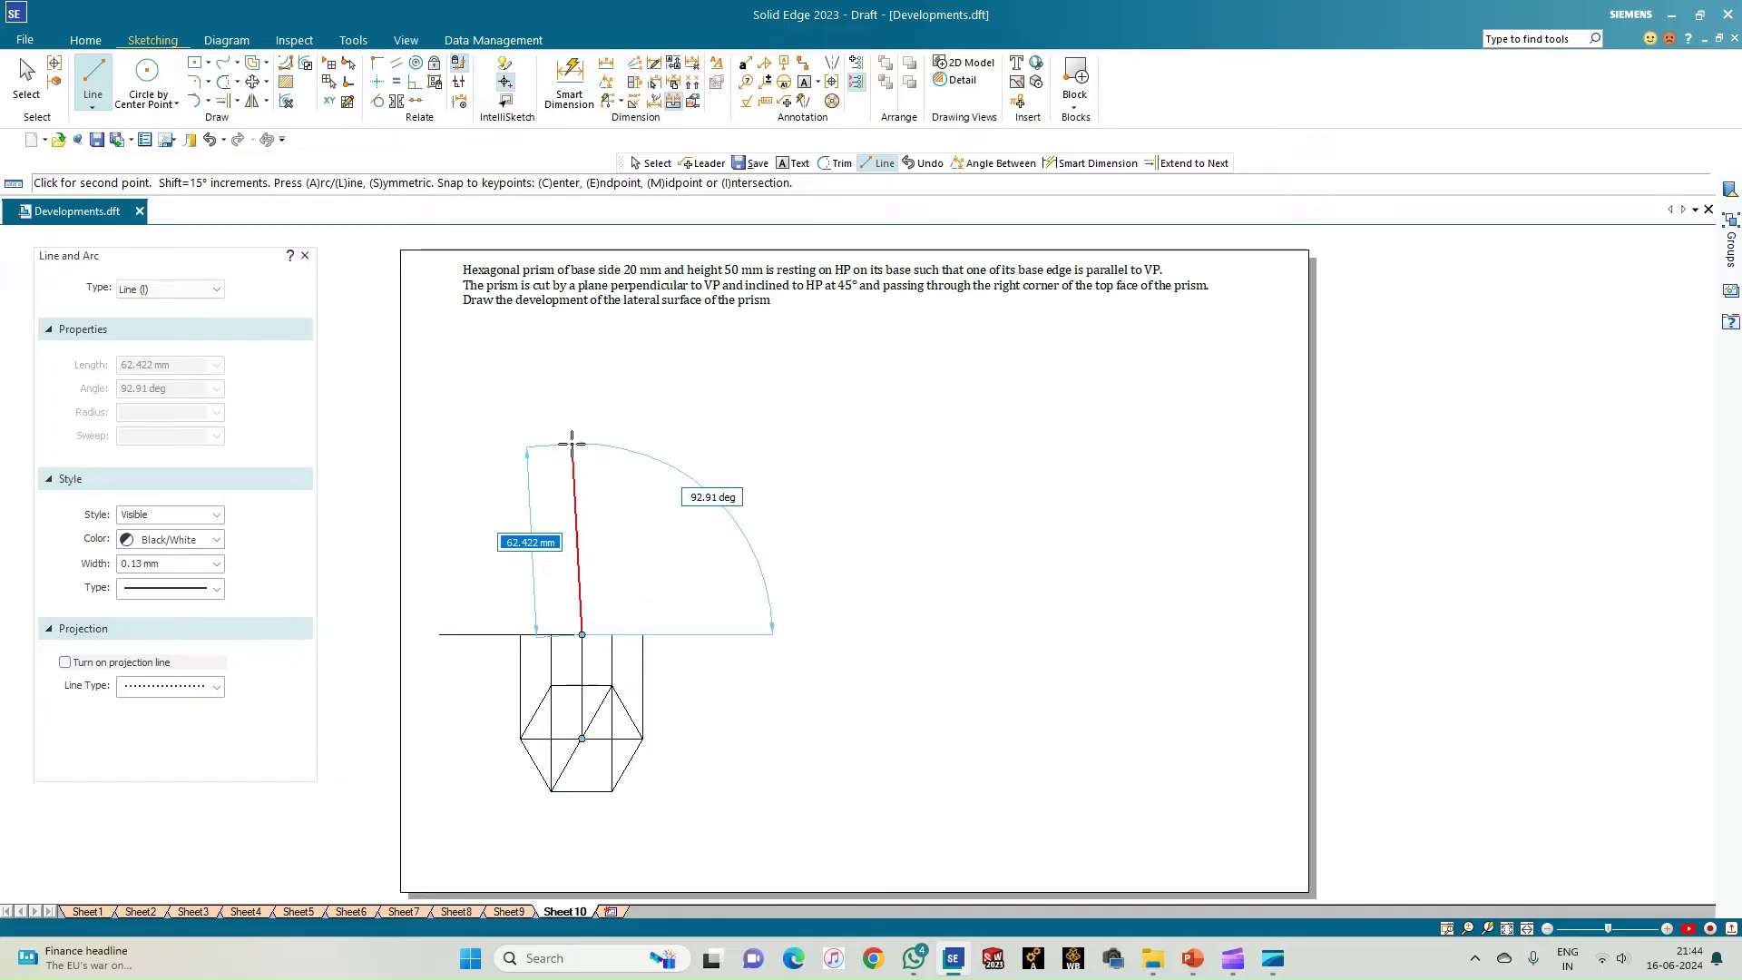
# Draw the prism's axis as a 50 mm chain line at 90° upward from the centre projector's point on the reference line
pyautogui.click(216, 588)
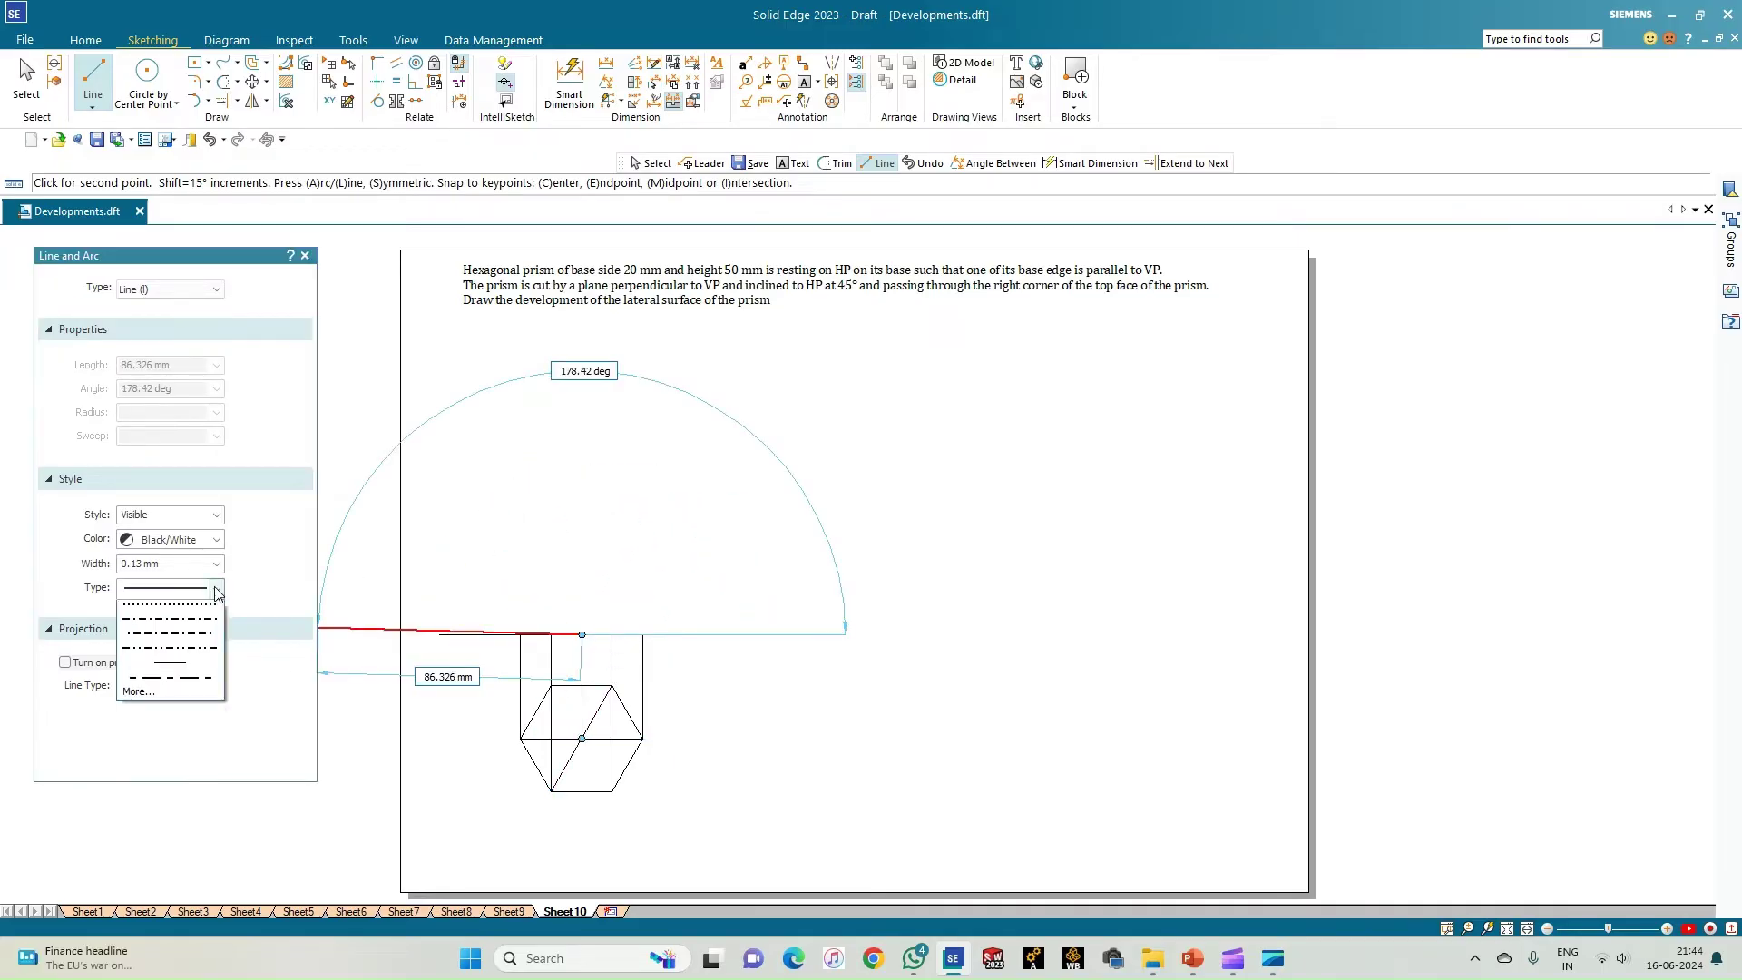
pyautogui.click(183, 637)
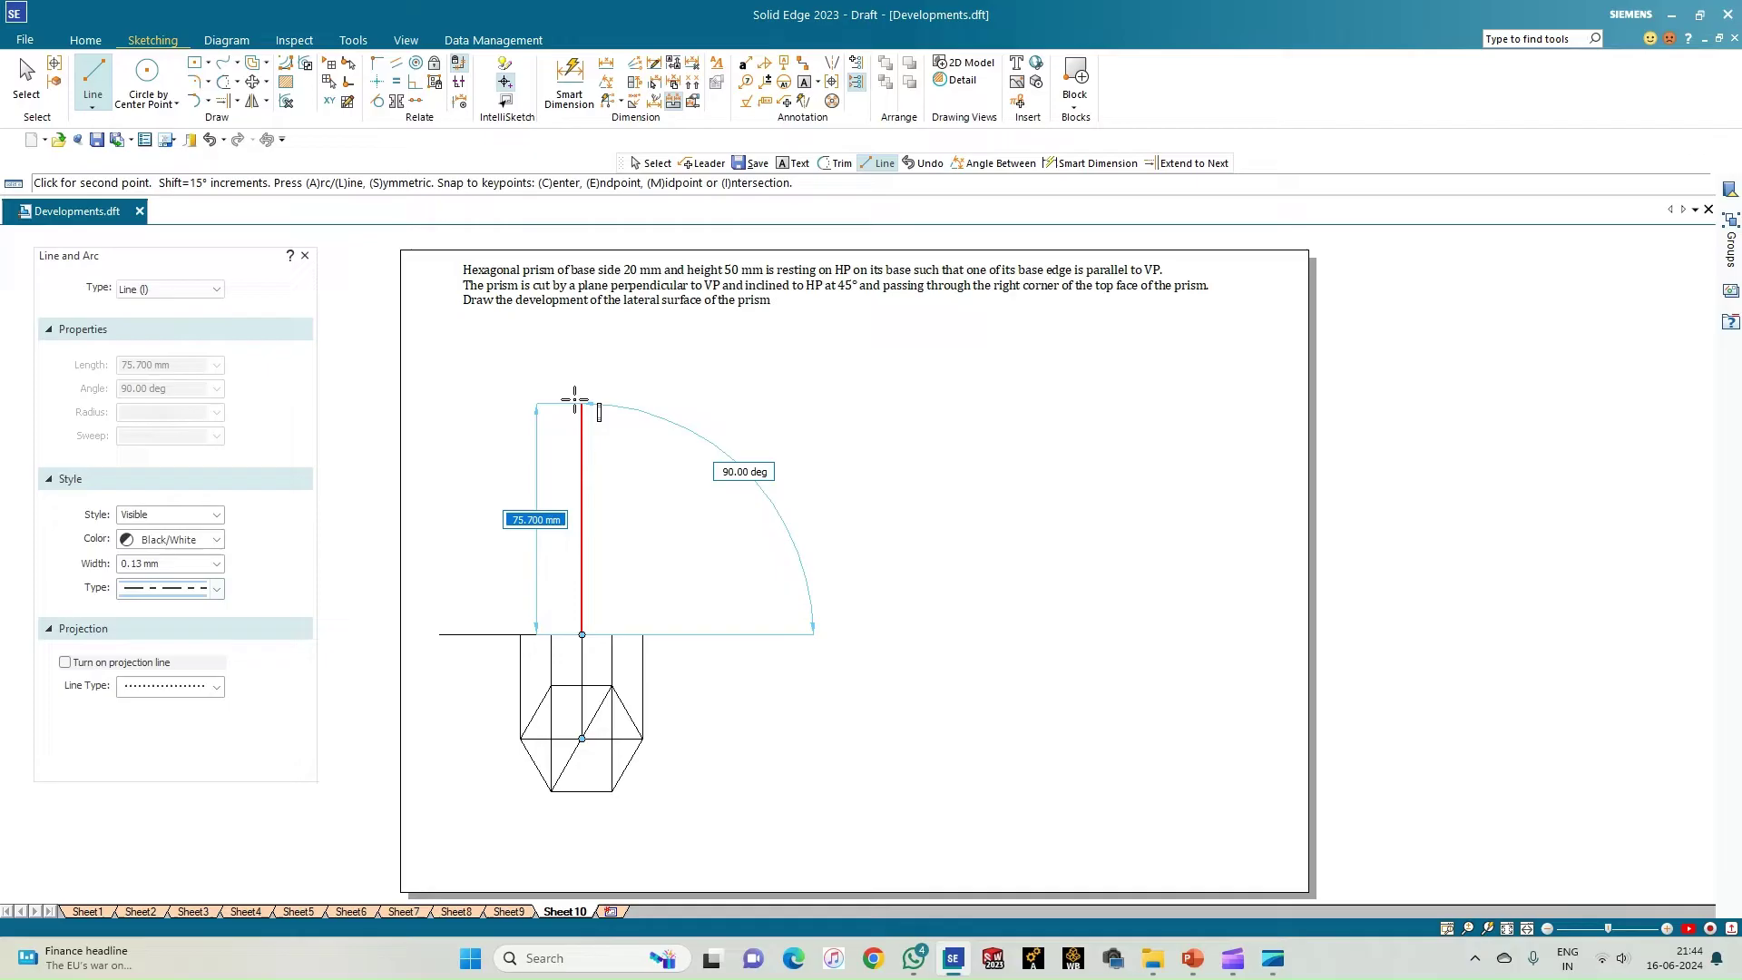
pyautogui.write('50')
pyautogui.press('Tab')
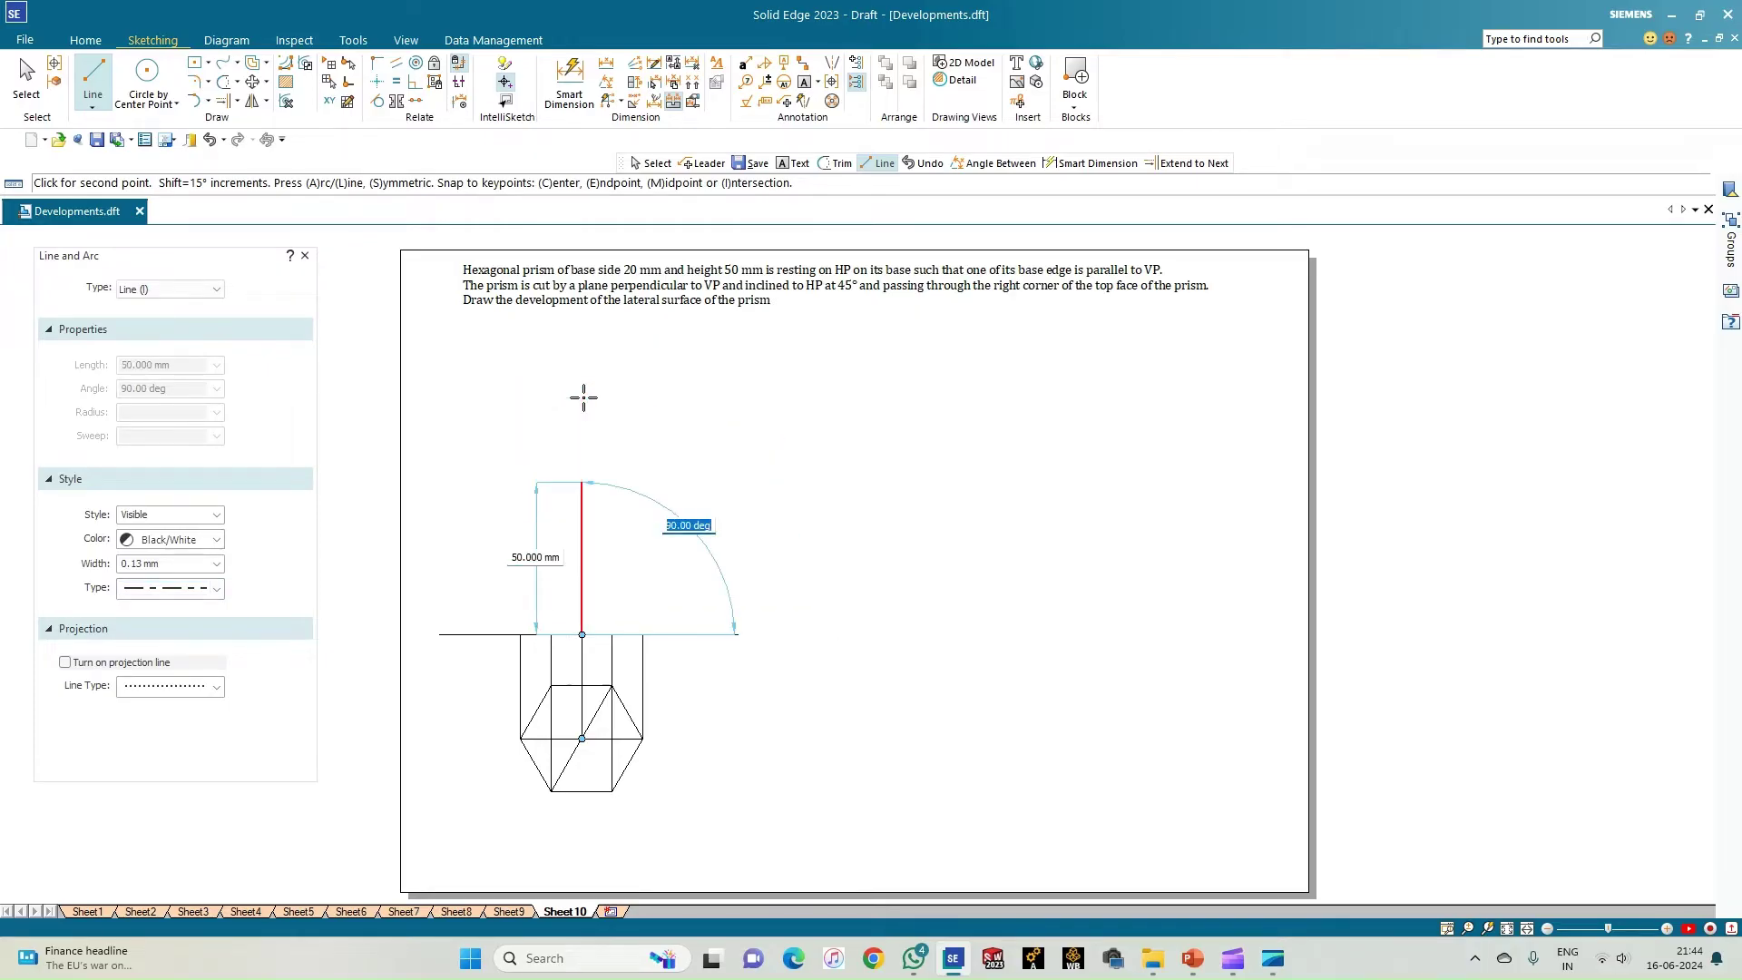
pyautogui.press('Return')
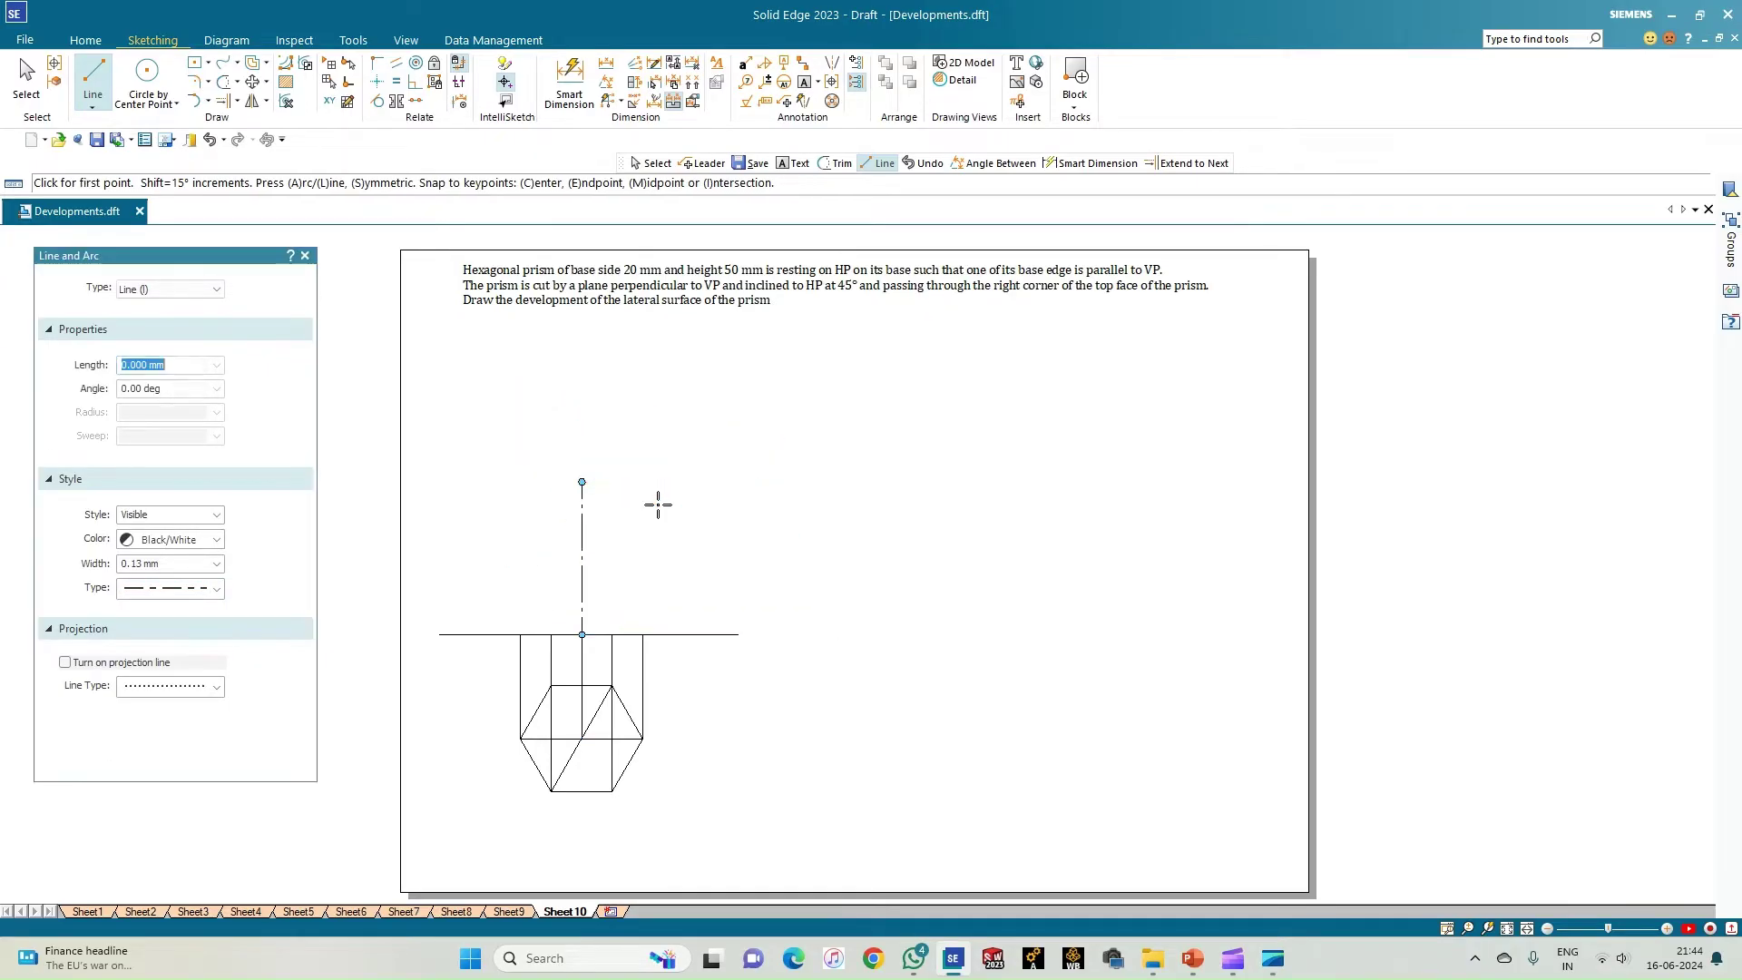
# Draw the front view's outer left, top and right edges with a continuous line, up to the axis height
pyautogui.click(173, 590)
pyautogui.click(155, 610)
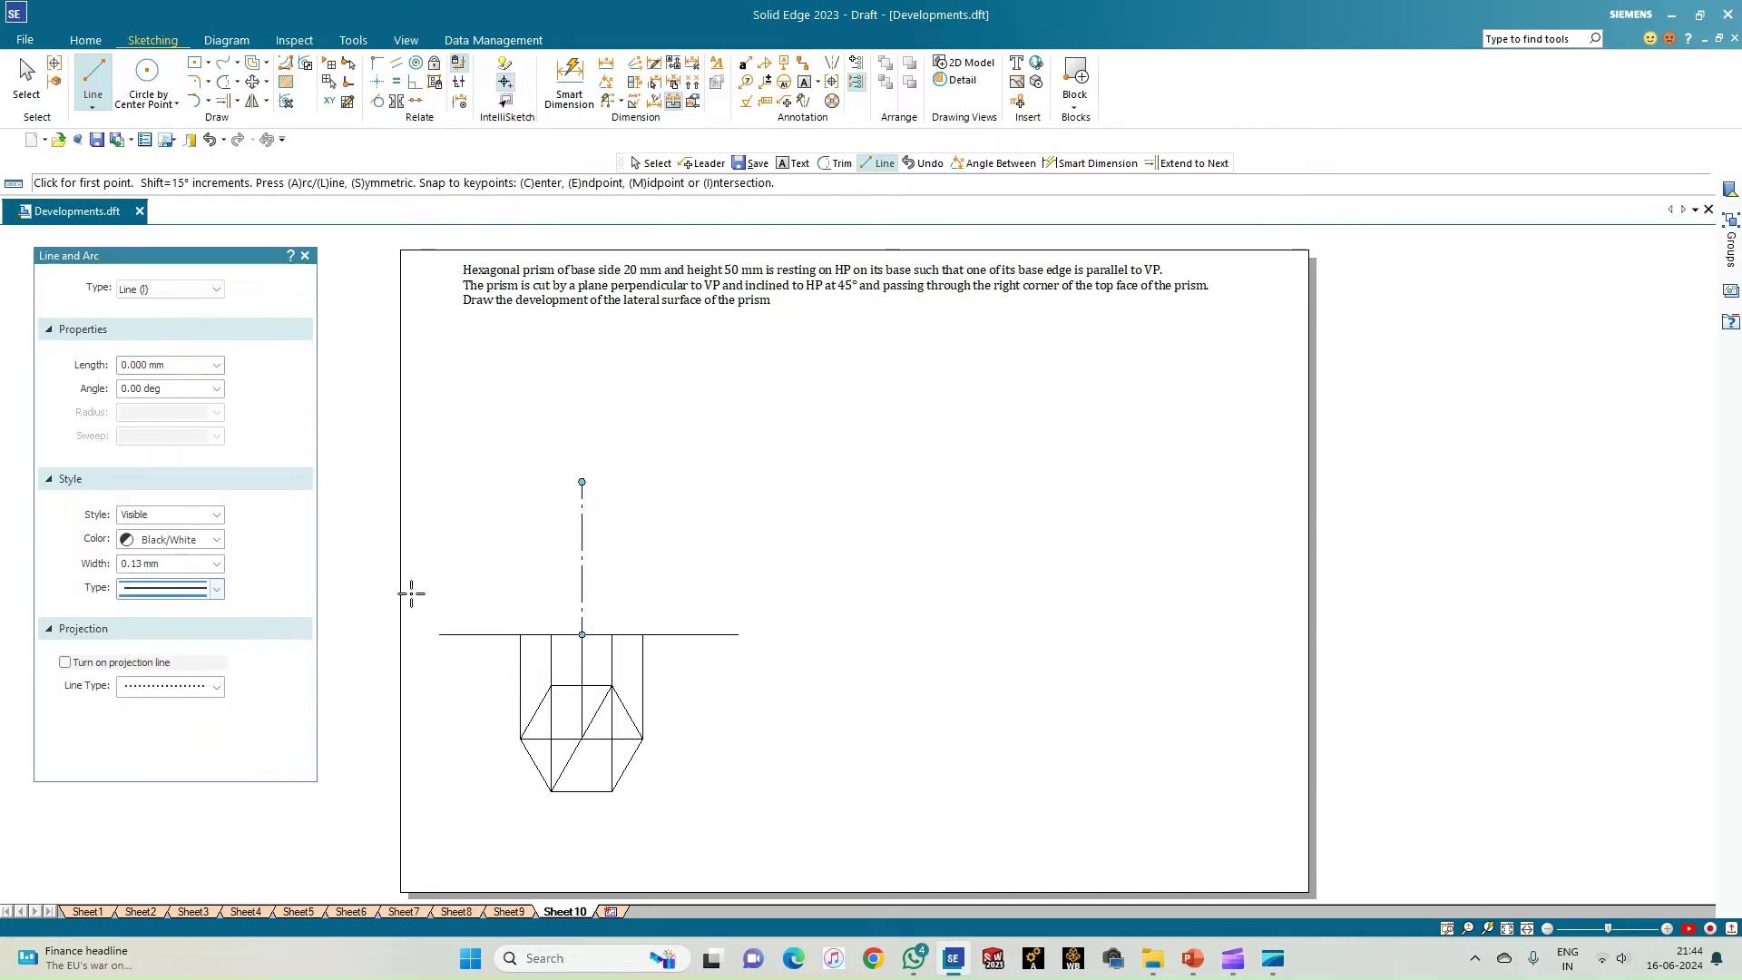
pyautogui.click(520, 635)
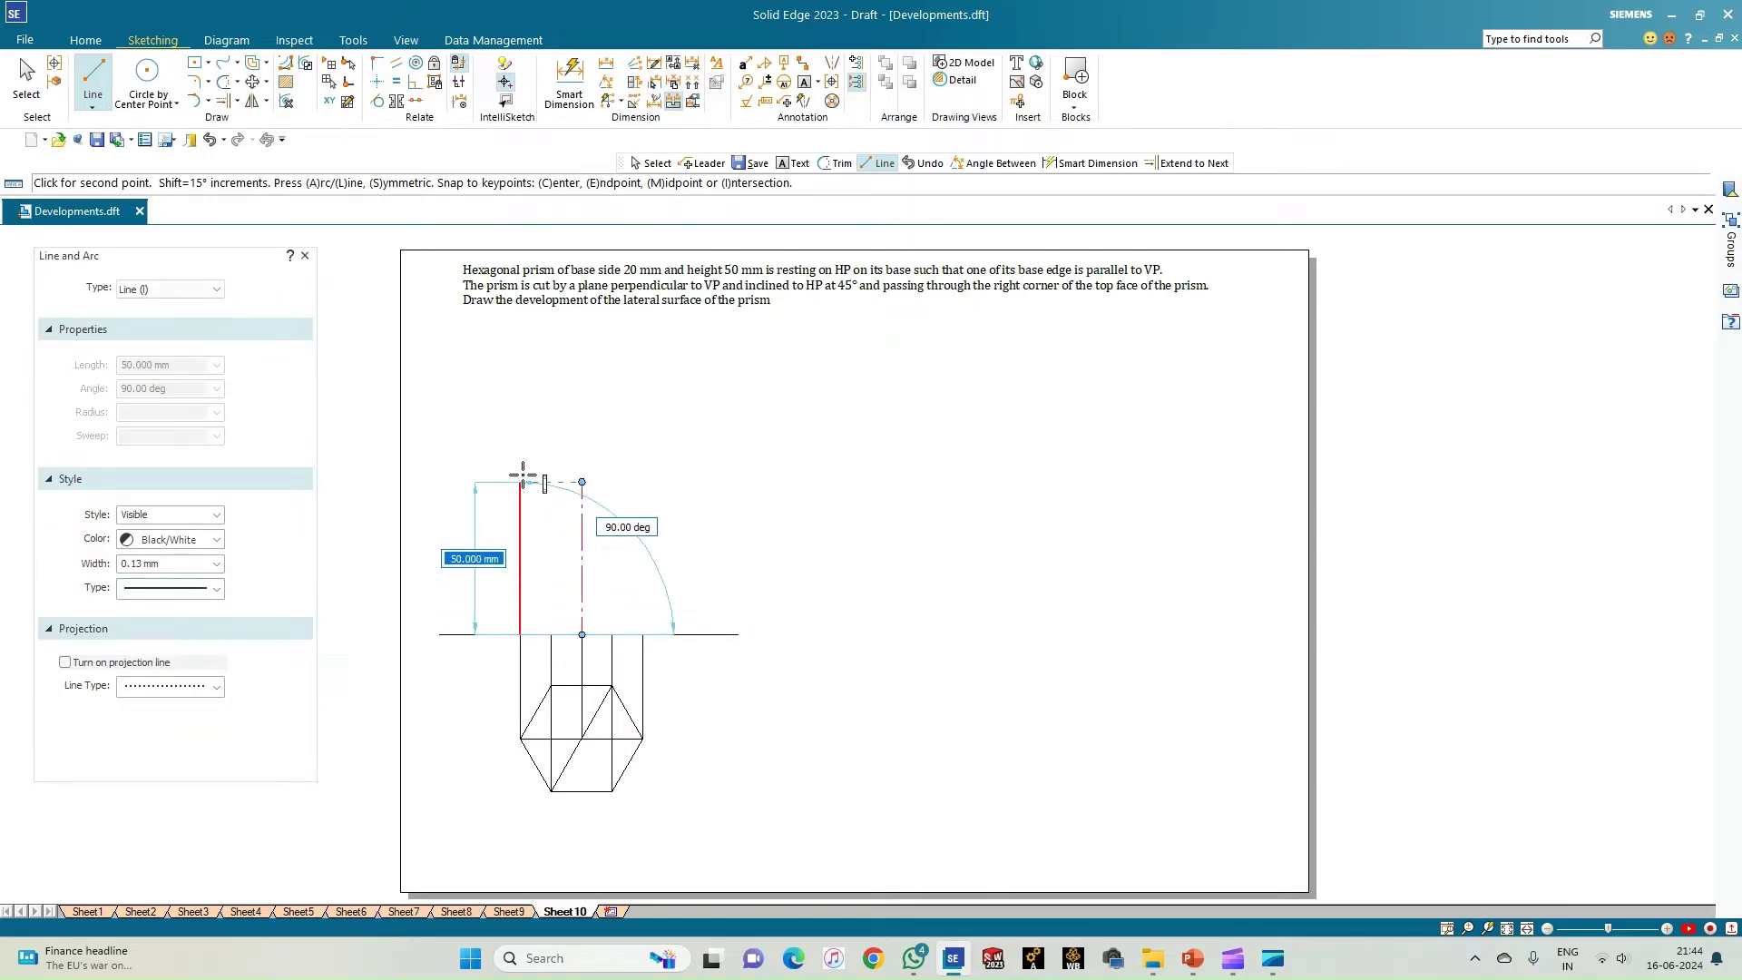
pyautogui.click(520, 481)
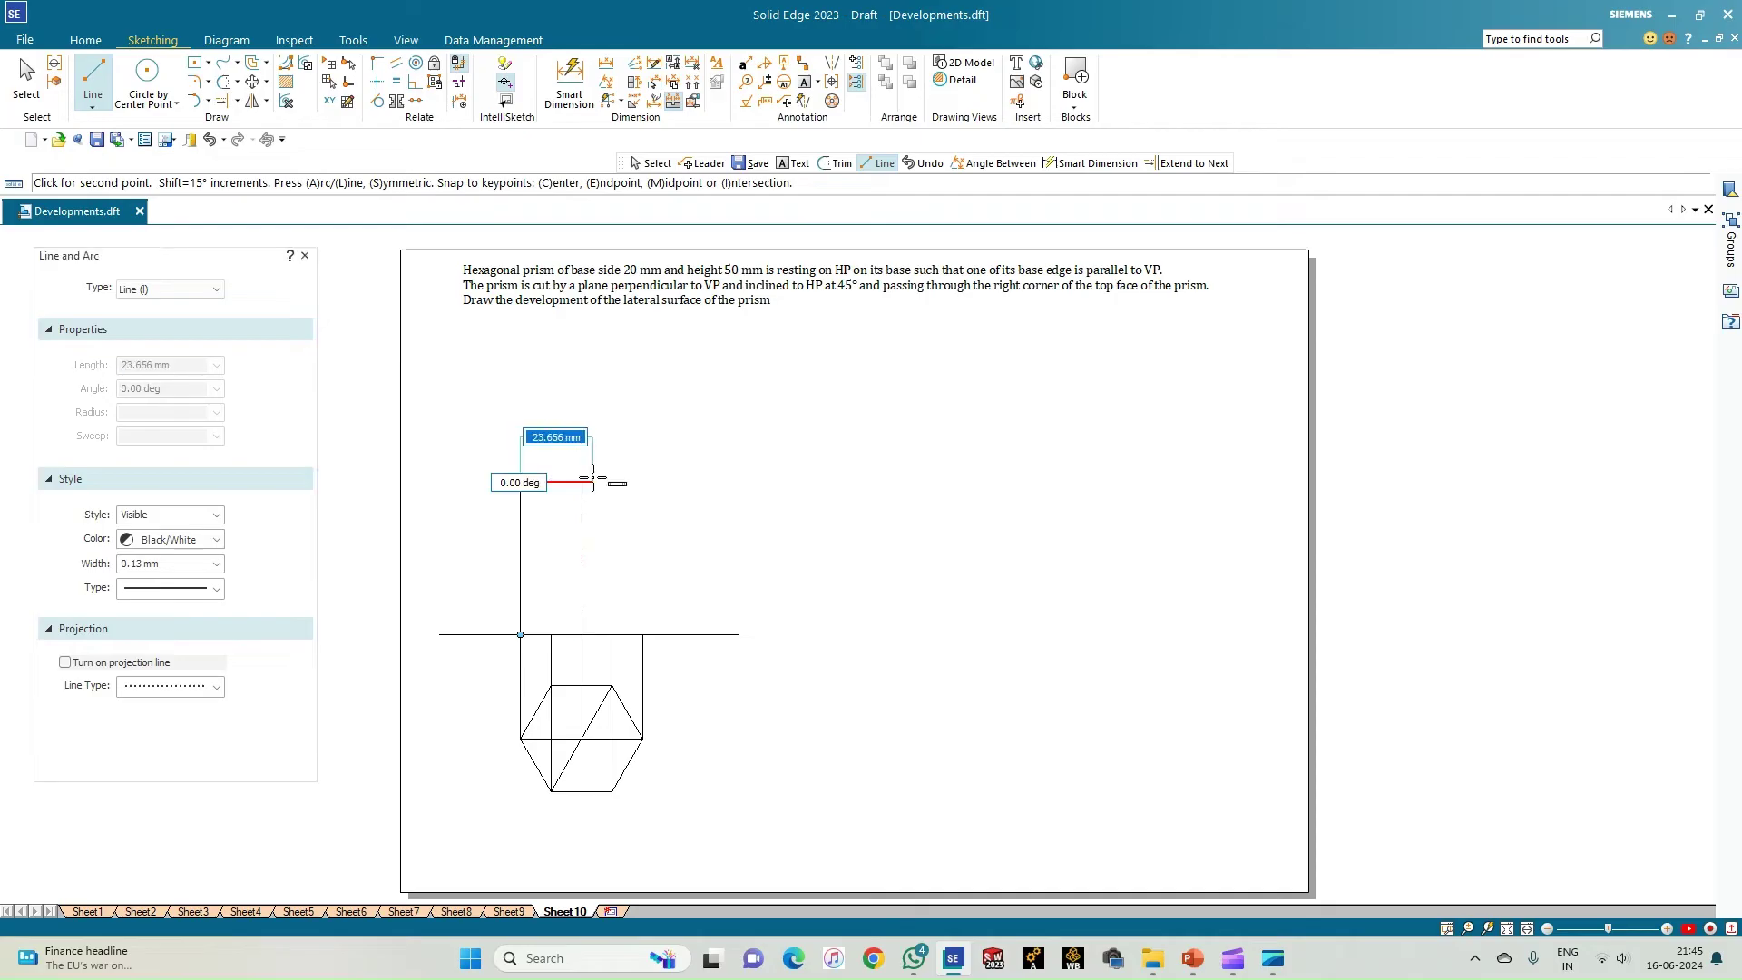
pyautogui.click(643, 482)
pyautogui.click(642, 634)
pyautogui.rightClick(617, 644)
# Draw the front view's two inner vertical edges from the reference line to the top edge
pyautogui.click(612, 635)
pyautogui.click(612, 482)
pyautogui.rightClick(625, 532)
pyautogui.click(551, 635)
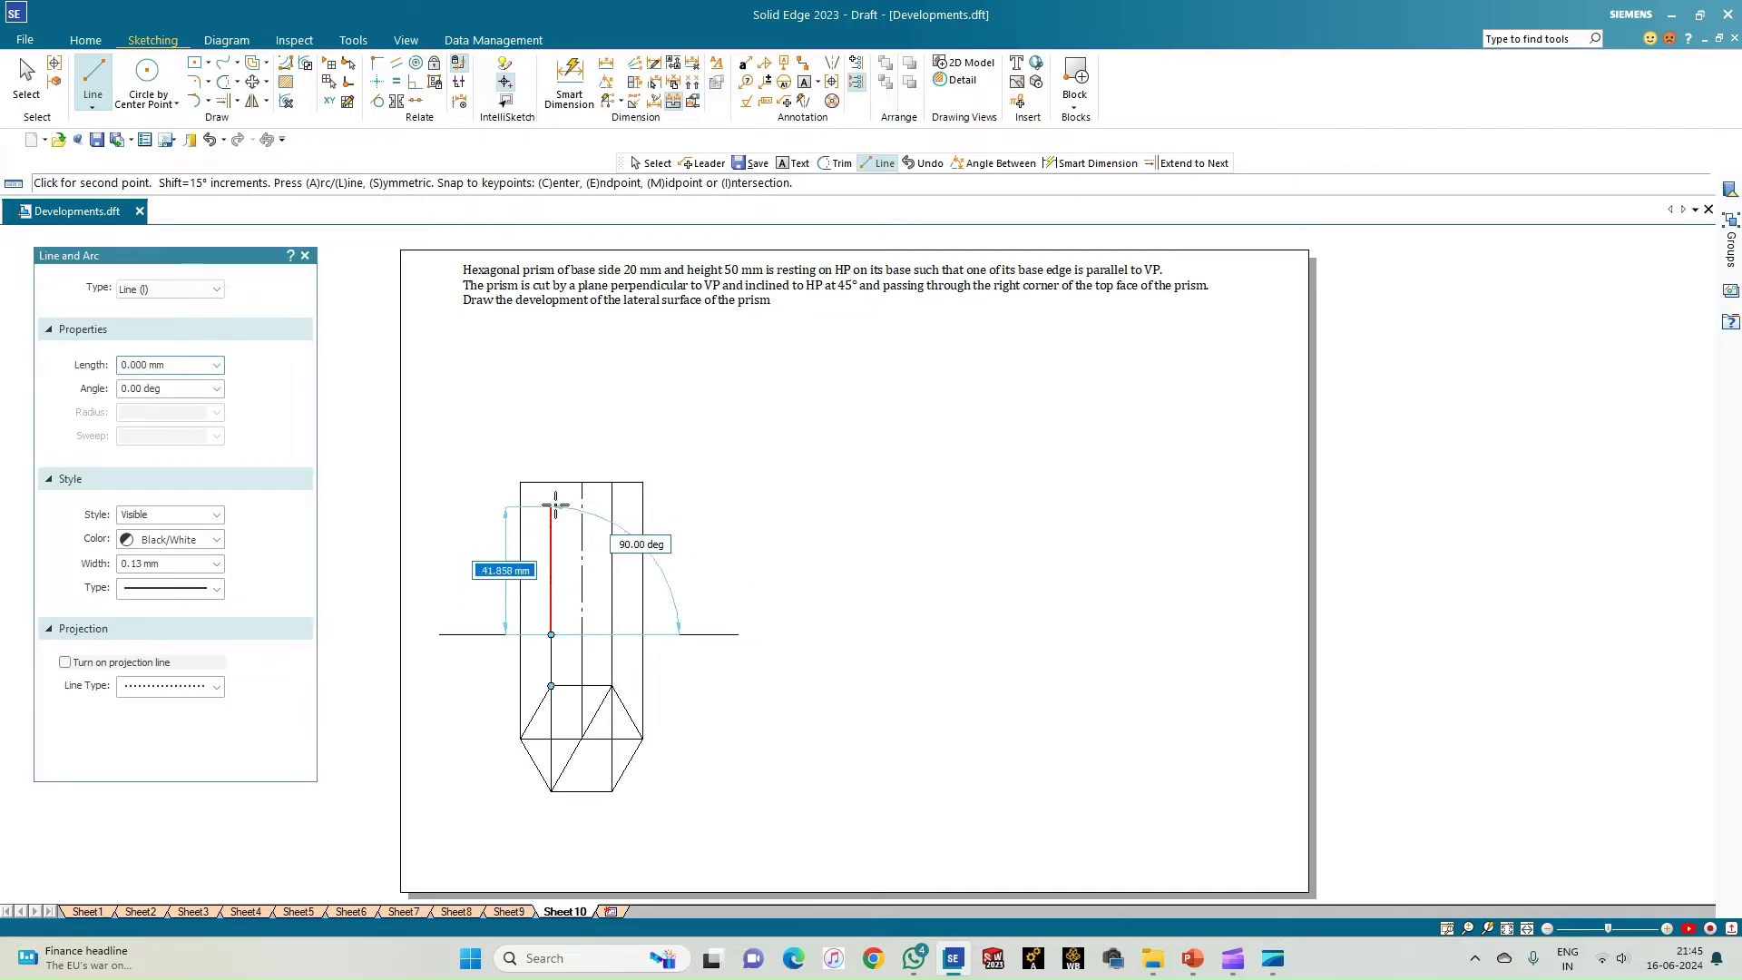
pyautogui.click(551, 482)
pyautogui.rightClick(686, 603)
pyautogui.scroll(2, 599, 643)
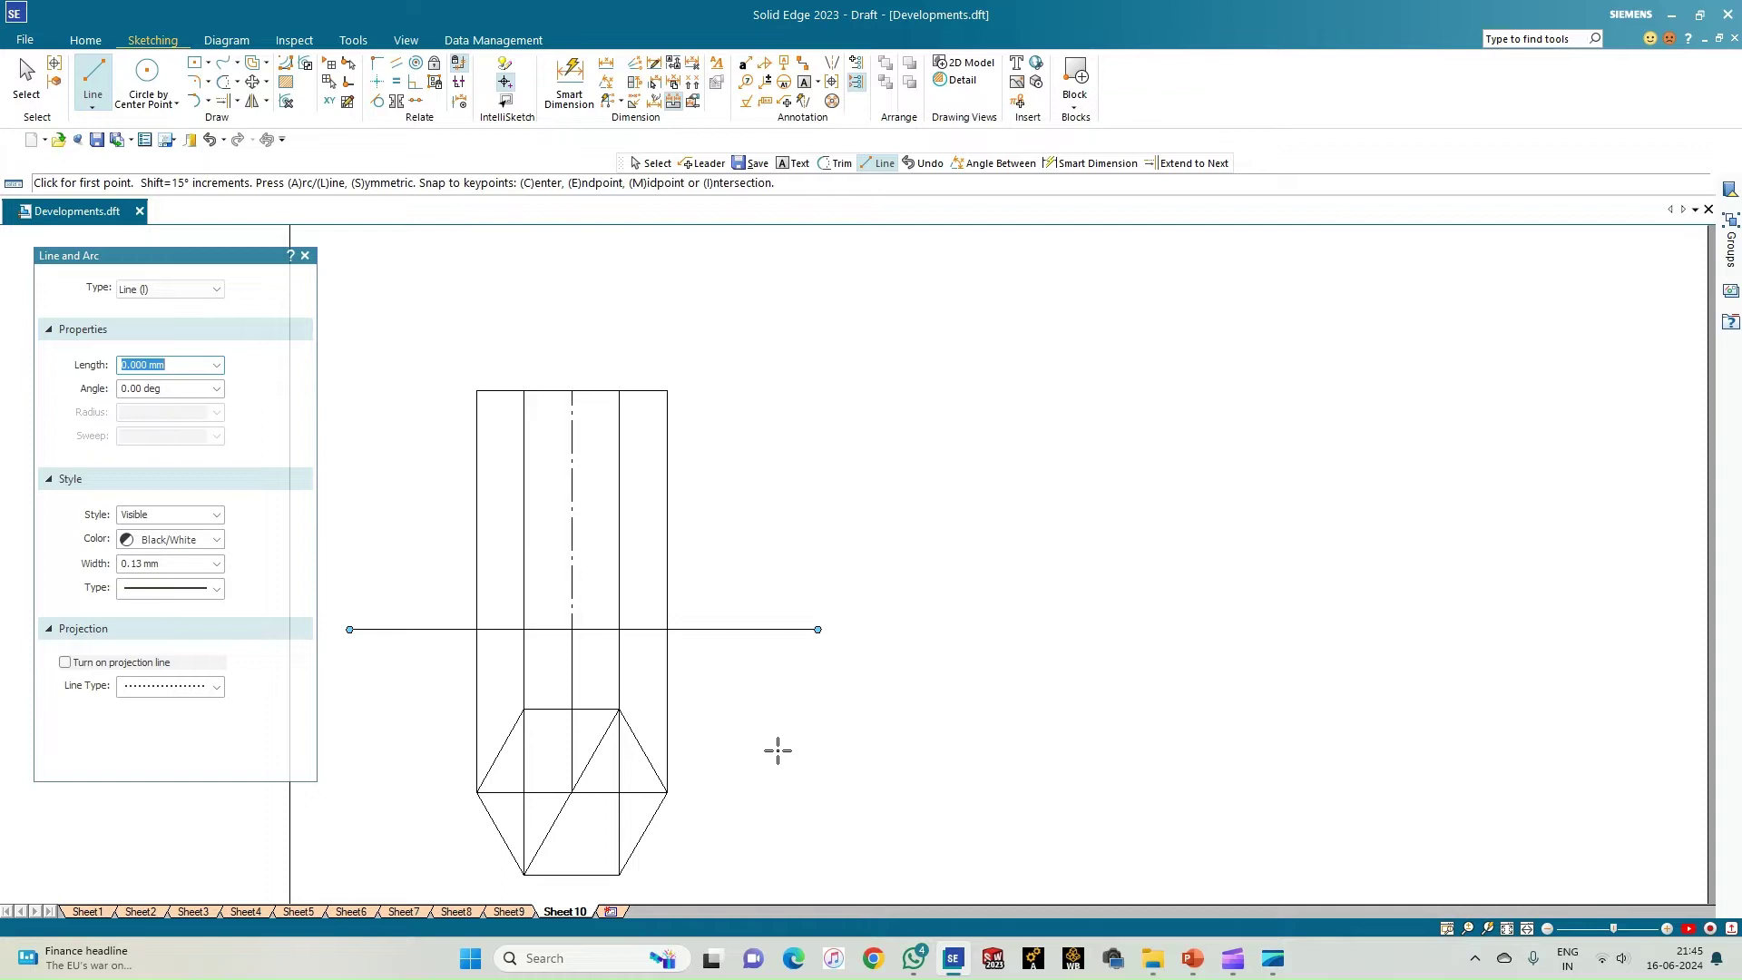
pyautogui.press('Escape')
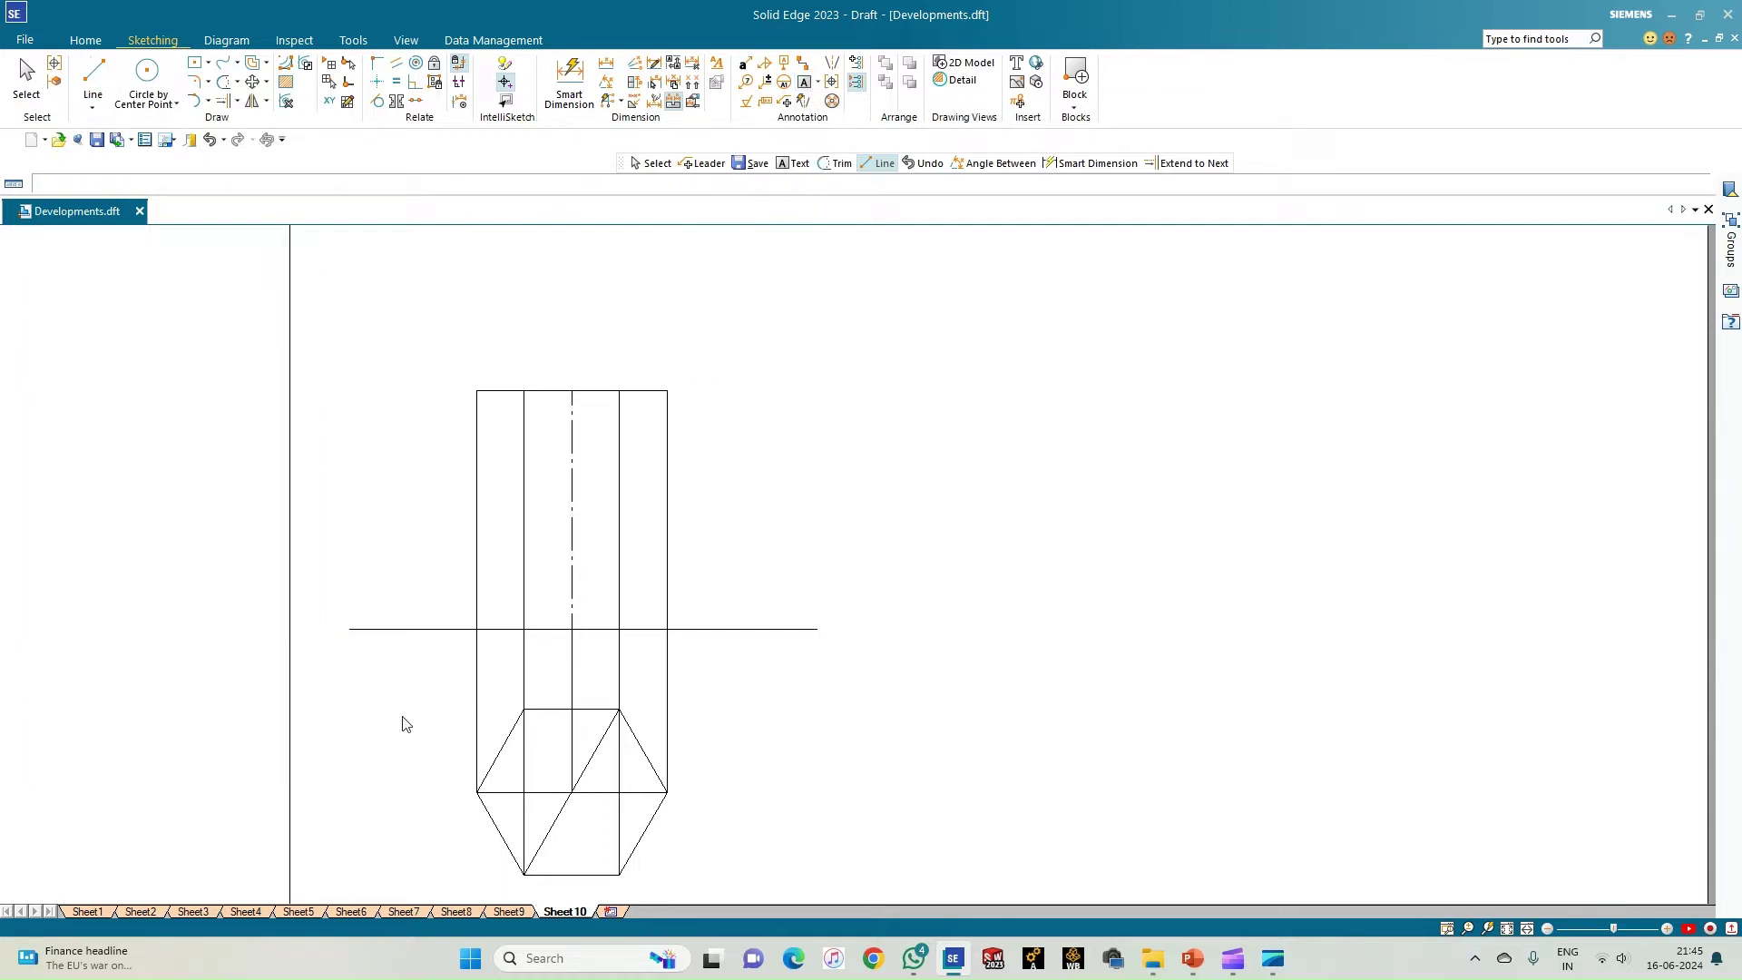
# Label the reference line's ends X and Y and its two sides VP and HP in text of height 2
pyautogui.press('t')
pyautogui.click(335, 612)
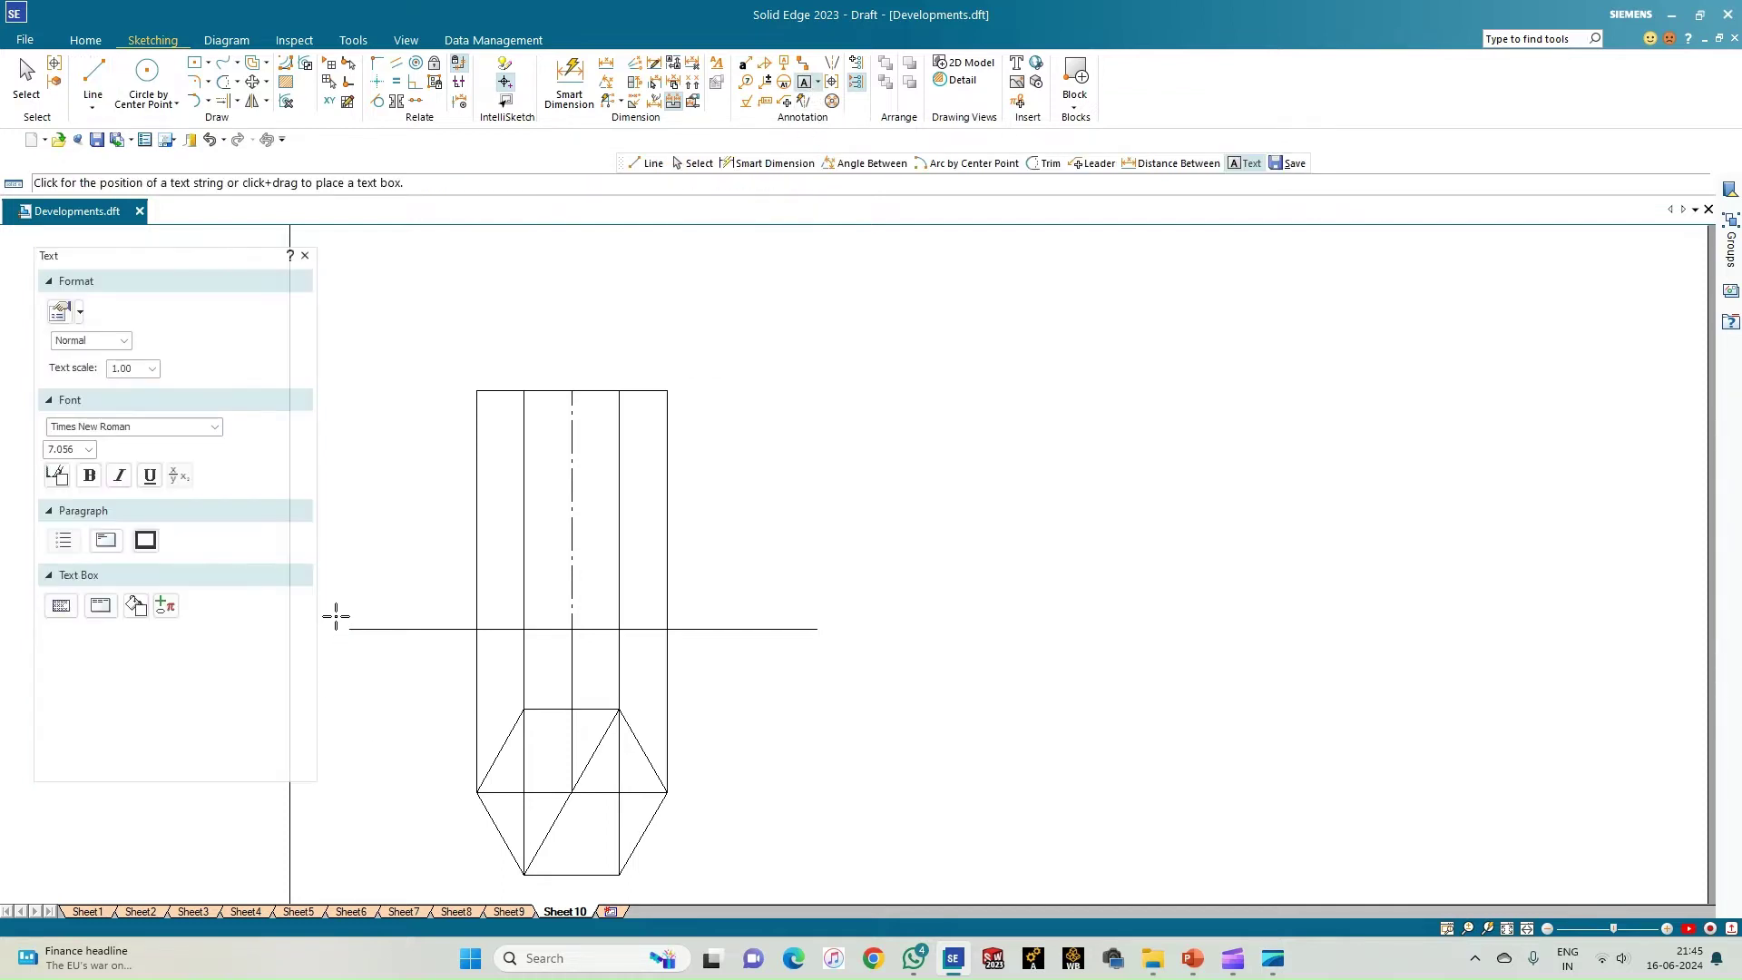
pyautogui.click(89, 449)
pyautogui.click(57, 463)
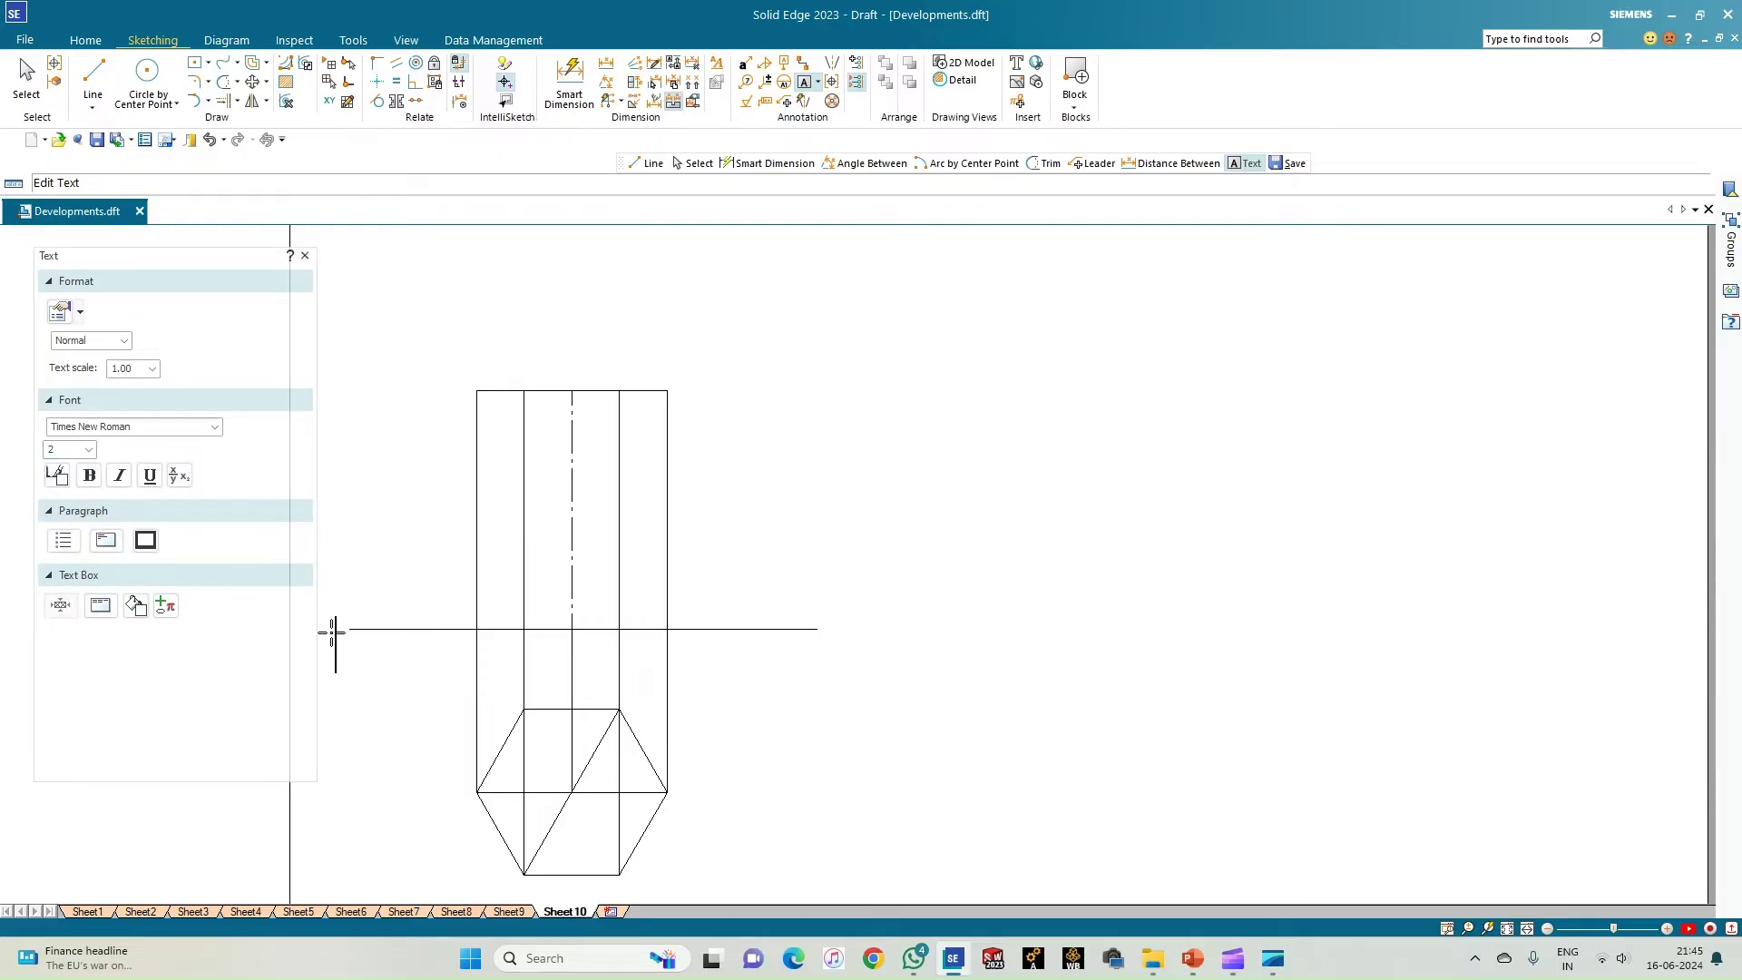
pyautogui.write('X')
pyautogui.click(818, 615)
pyautogui.write('Y')
pyautogui.click(776, 608)
pyautogui.click(779, 644)
pyautogui.write('HP')
# Label the hexagon's corners a(a1), b(b1), c(c1), d(d1), e(e1) and f(f1), and its centre o(o1)
pyautogui.click(464, 787)
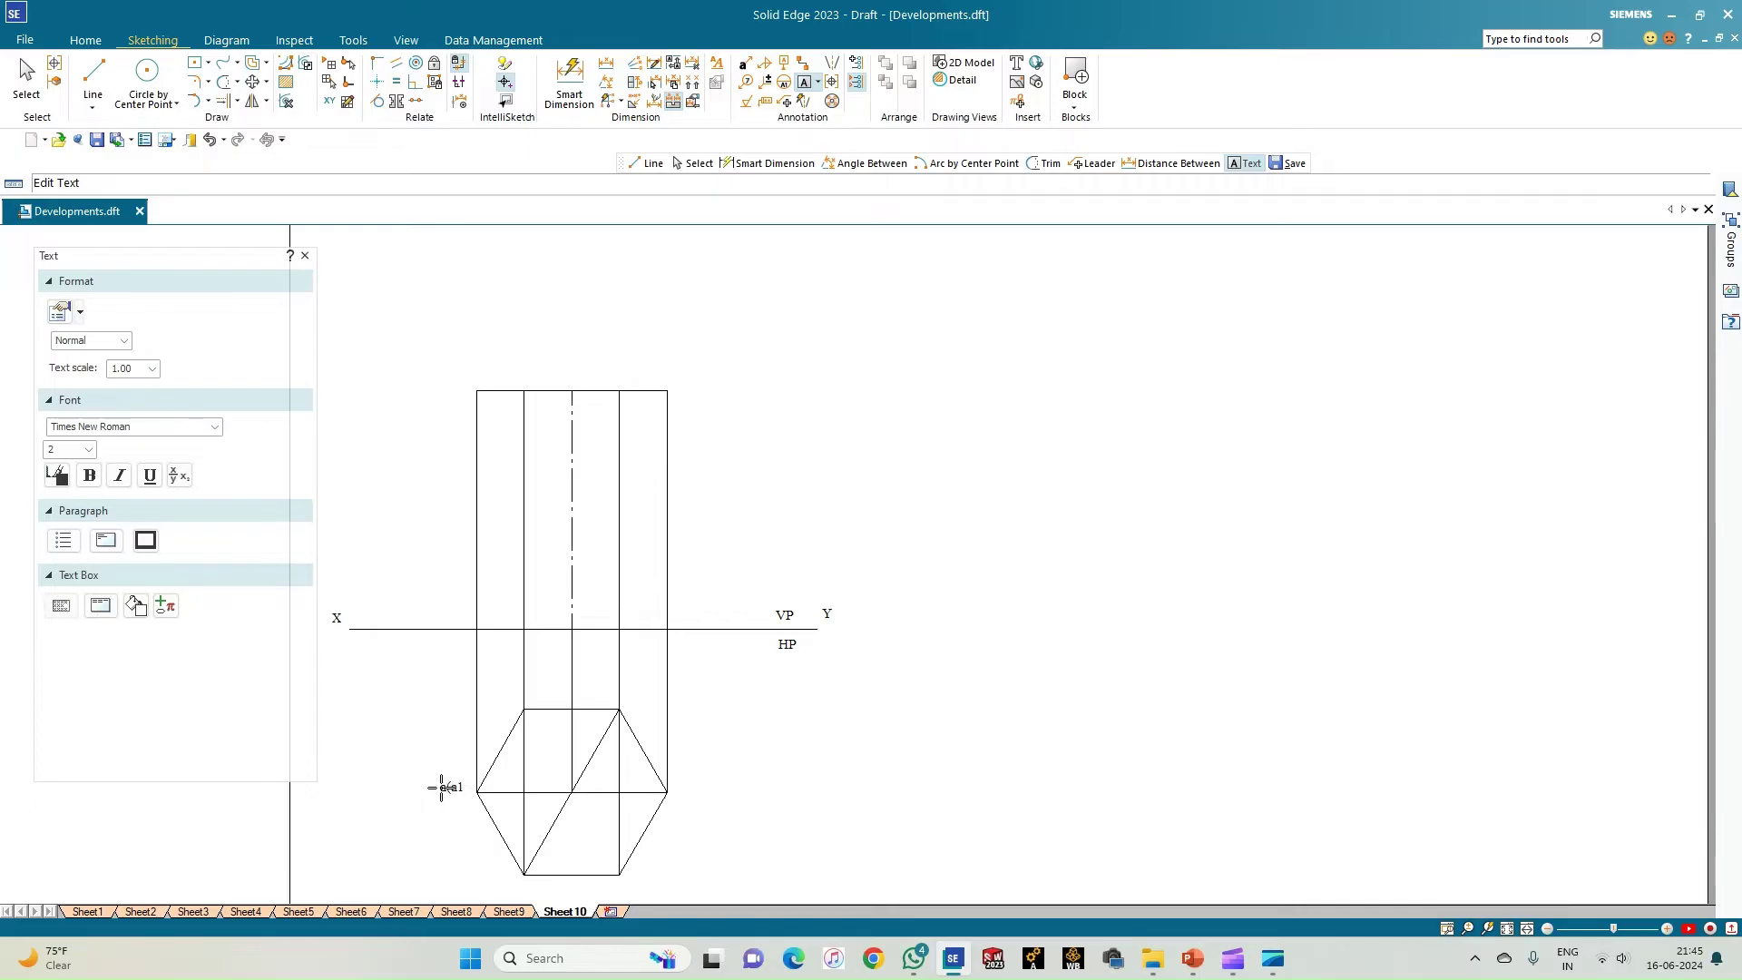
pyautogui.click(514, 864)
pyautogui.click(617, 882)
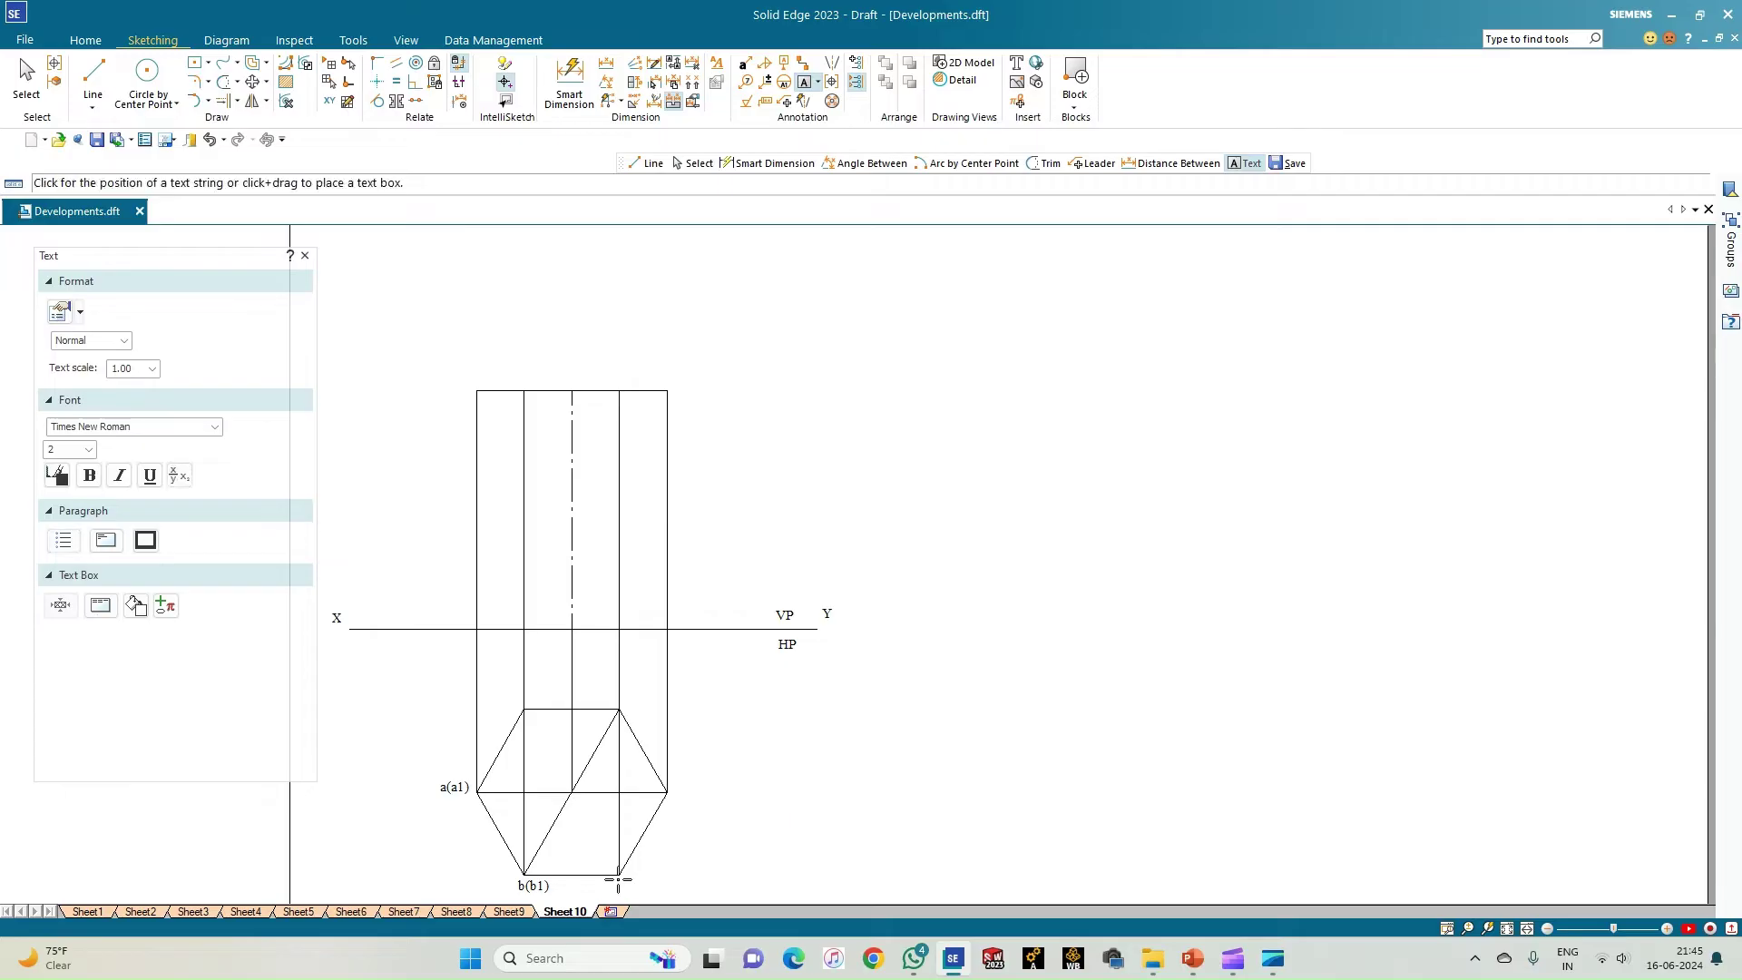
pyautogui.write('c(c1')
pyautogui.click(673, 786)
pyautogui.write('d(d1)')
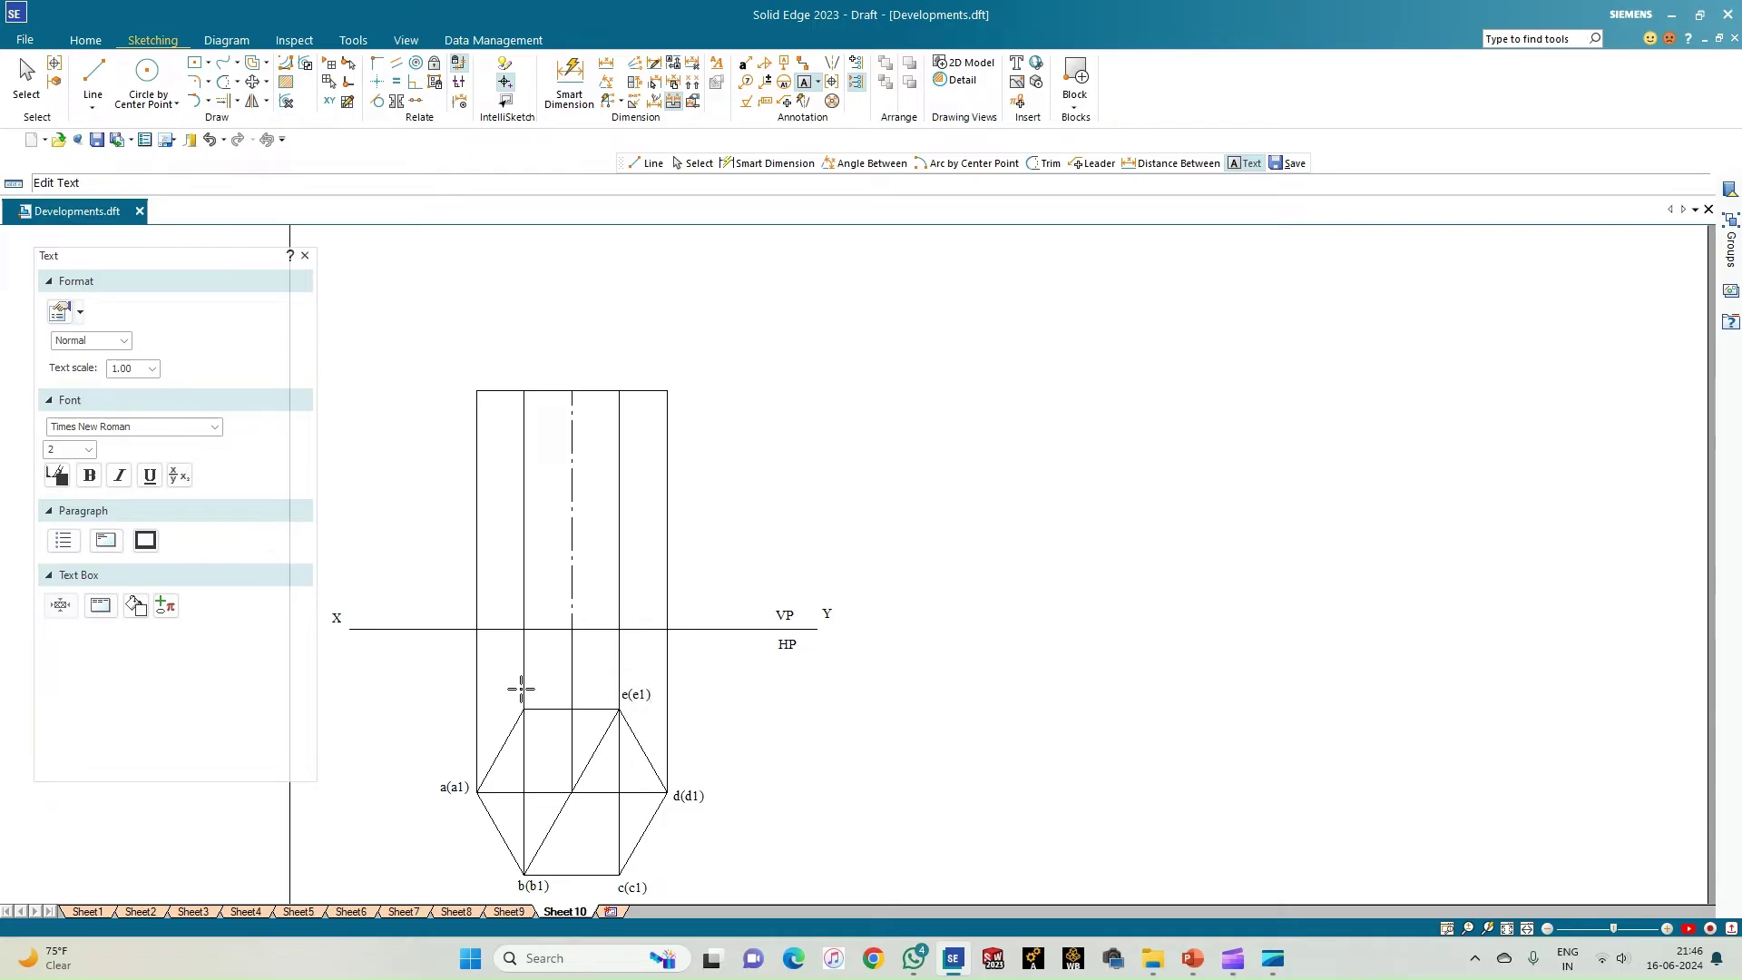
pyautogui.write('f(f1)')
pyautogui.click(574, 793)
pyautogui.click(575, 793)
# Label the front view's right edge ends d1' and d', and the inner right edge ends c1'(e1') and c'(e')
pyautogui.click(672, 601)
pyautogui.write("d1'")
pyautogui.click(673, 370)
pyautogui.write("d'")
pyautogui.click(621, 599)
pyautogui.write("c1'(e")
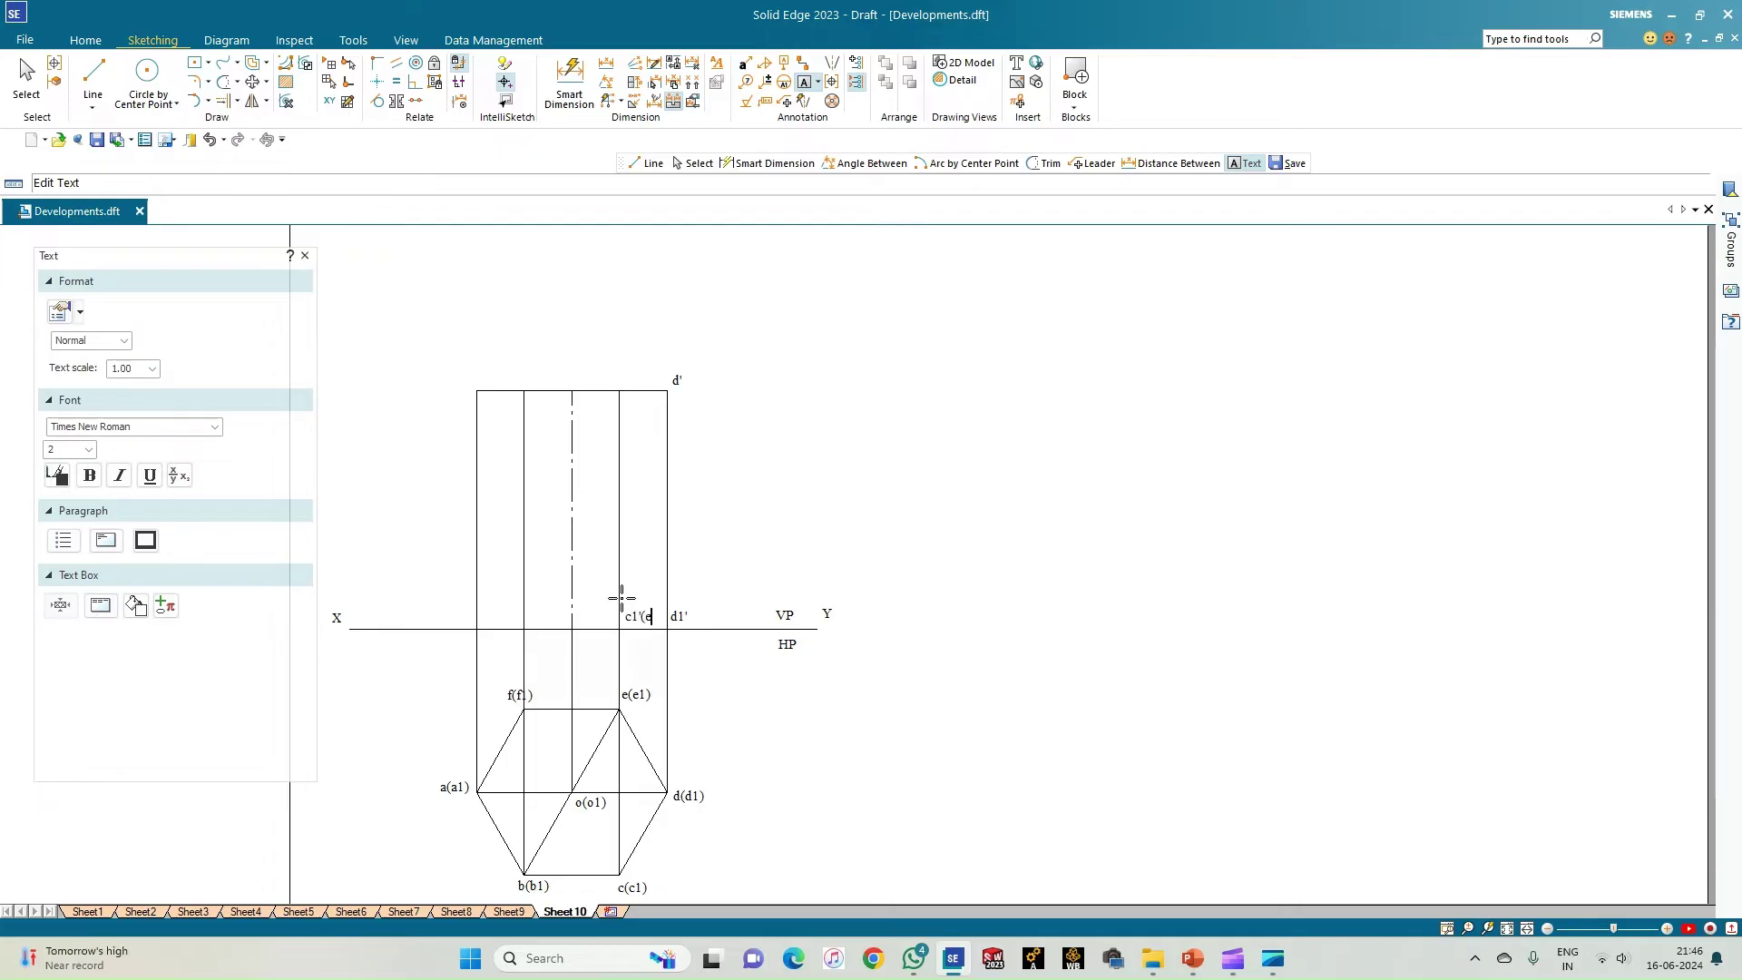
pyautogui.write("1')")
pyautogui.click(619, 363)
pyautogui.write("c'(e')")
# Label the front view's axis ends o1' and o', inner left edge ends b1'(f1') and b'(f'), and outer left edge ends a1' and a'
pyautogui.click(578, 609)
pyautogui.write('o1')
pyautogui.click(570, 370)
pyautogui.write("o'")
pyautogui.click(527, 599)
pyautogui.write("b1'(f1')")
pyautogui.click(523, 364)
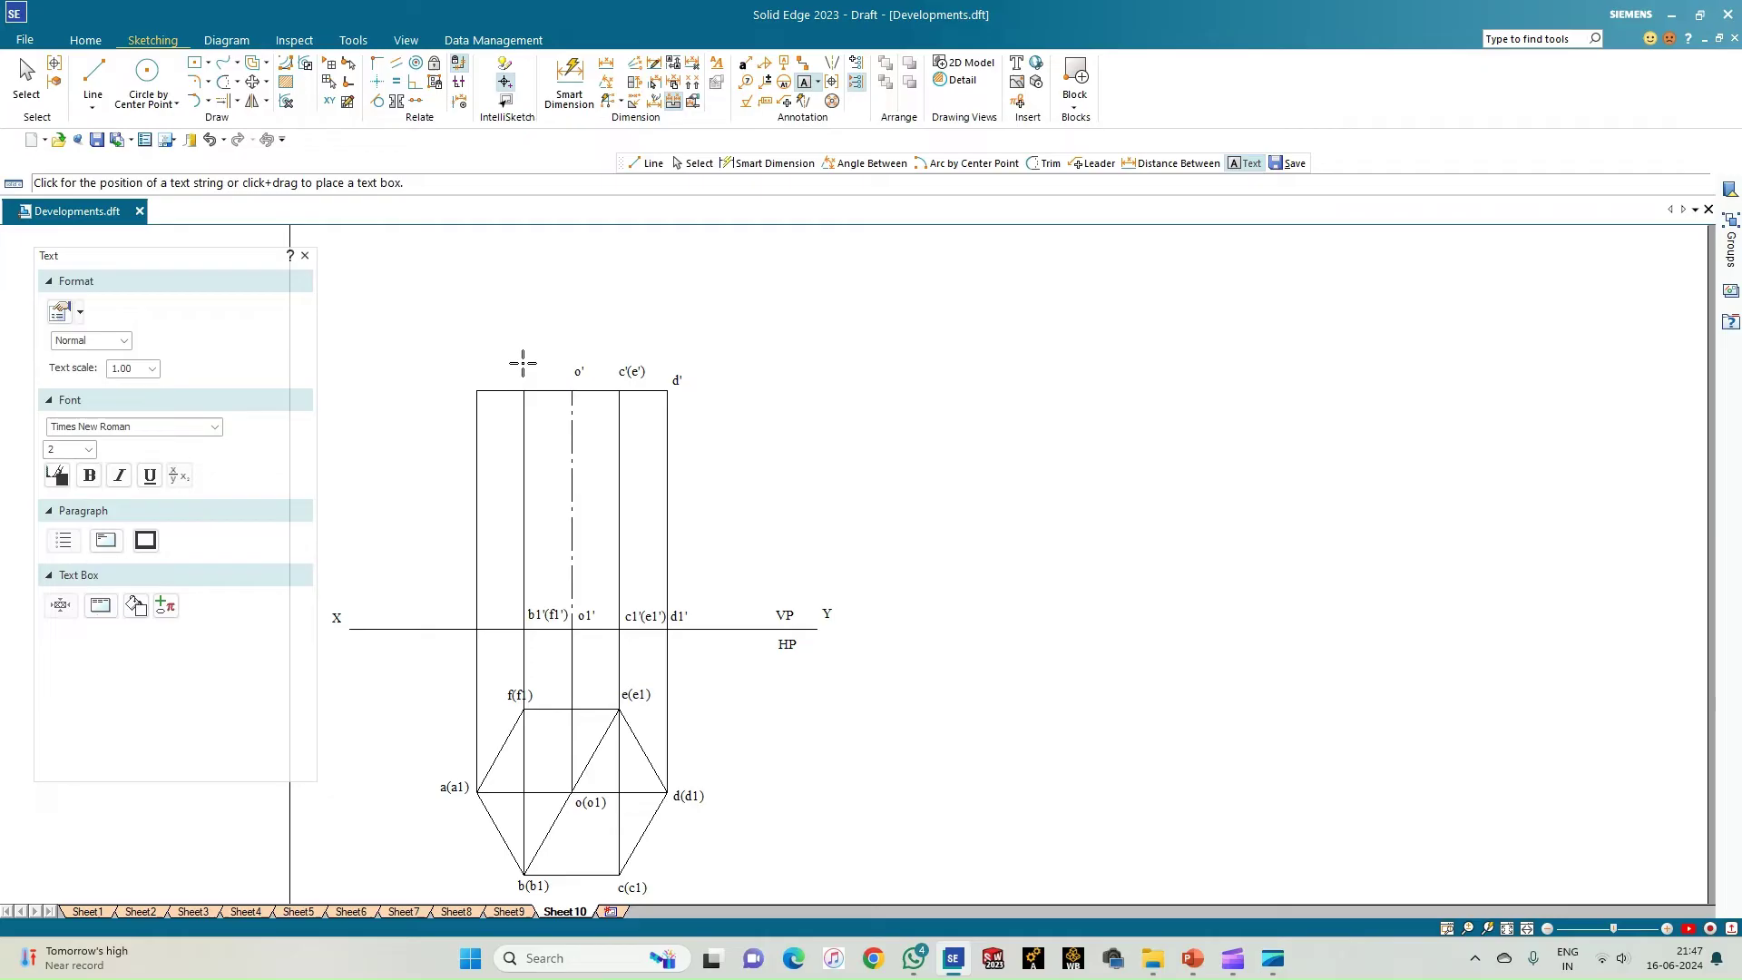
pyautogui.write("b'(f")
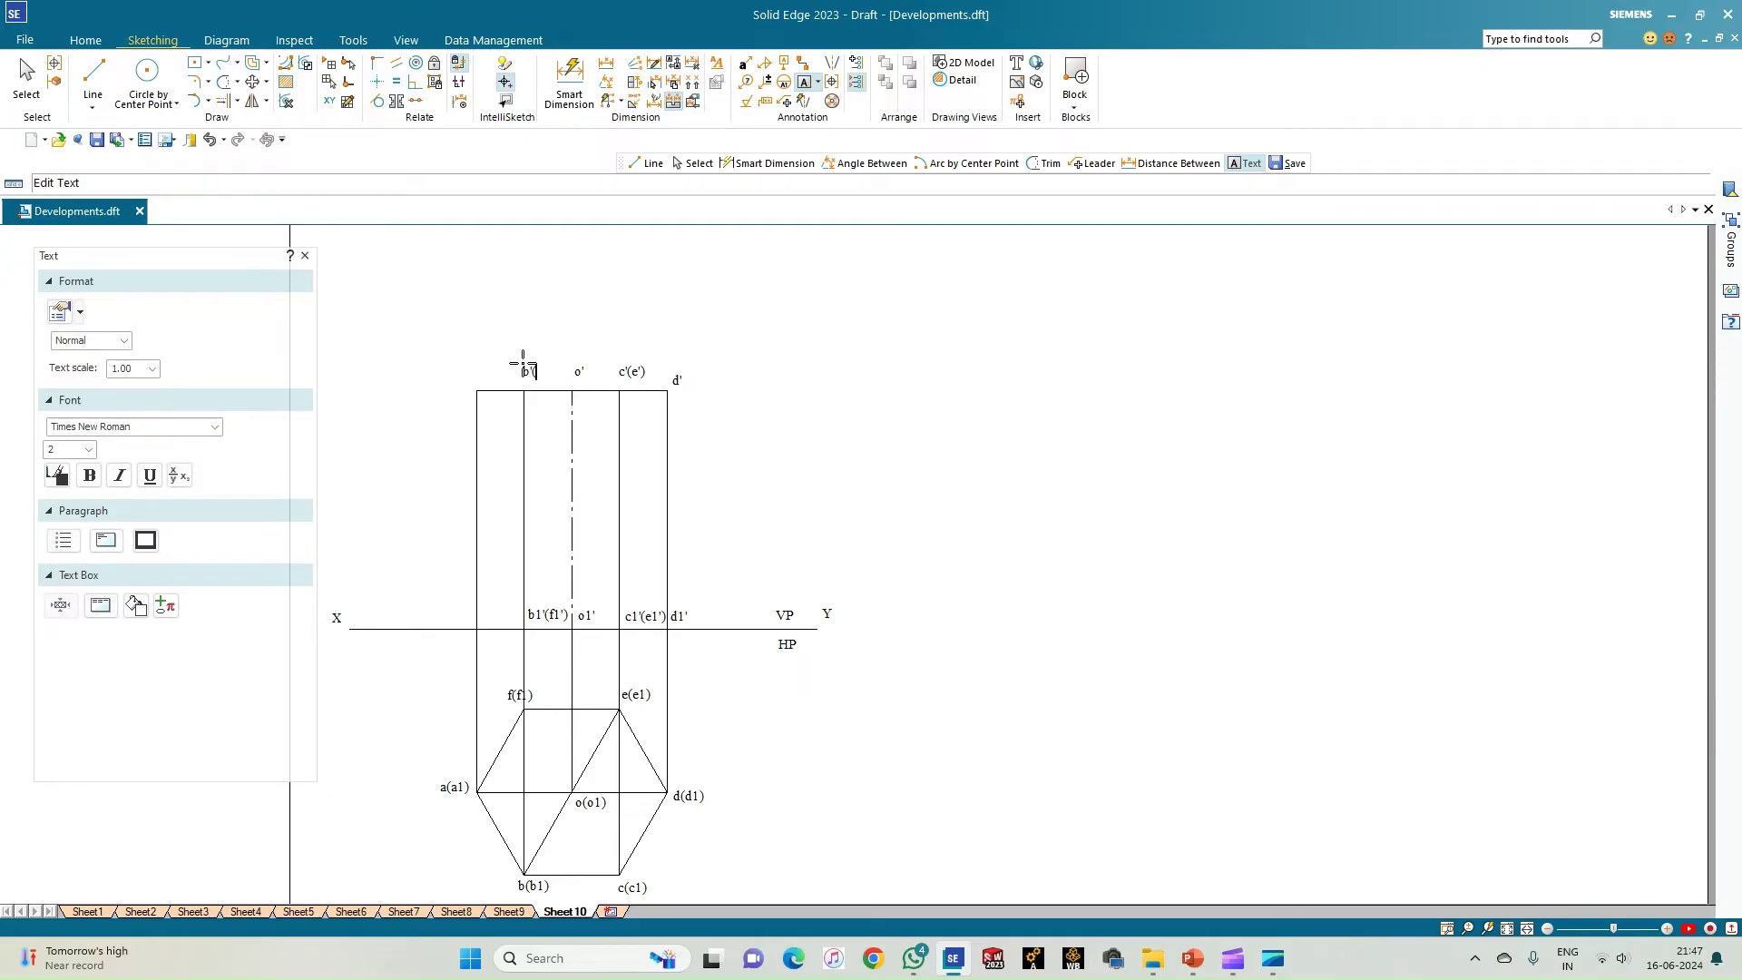
pyautogui.click(459, 602)
pyautogui.write("a1'")
pyautogui.click(463, 393)
pyautogui.press('BackSpace')
# Move the f(f1) label to the left of its hexagon corner, clear of the projector line
pyautogui.click(26, 77)
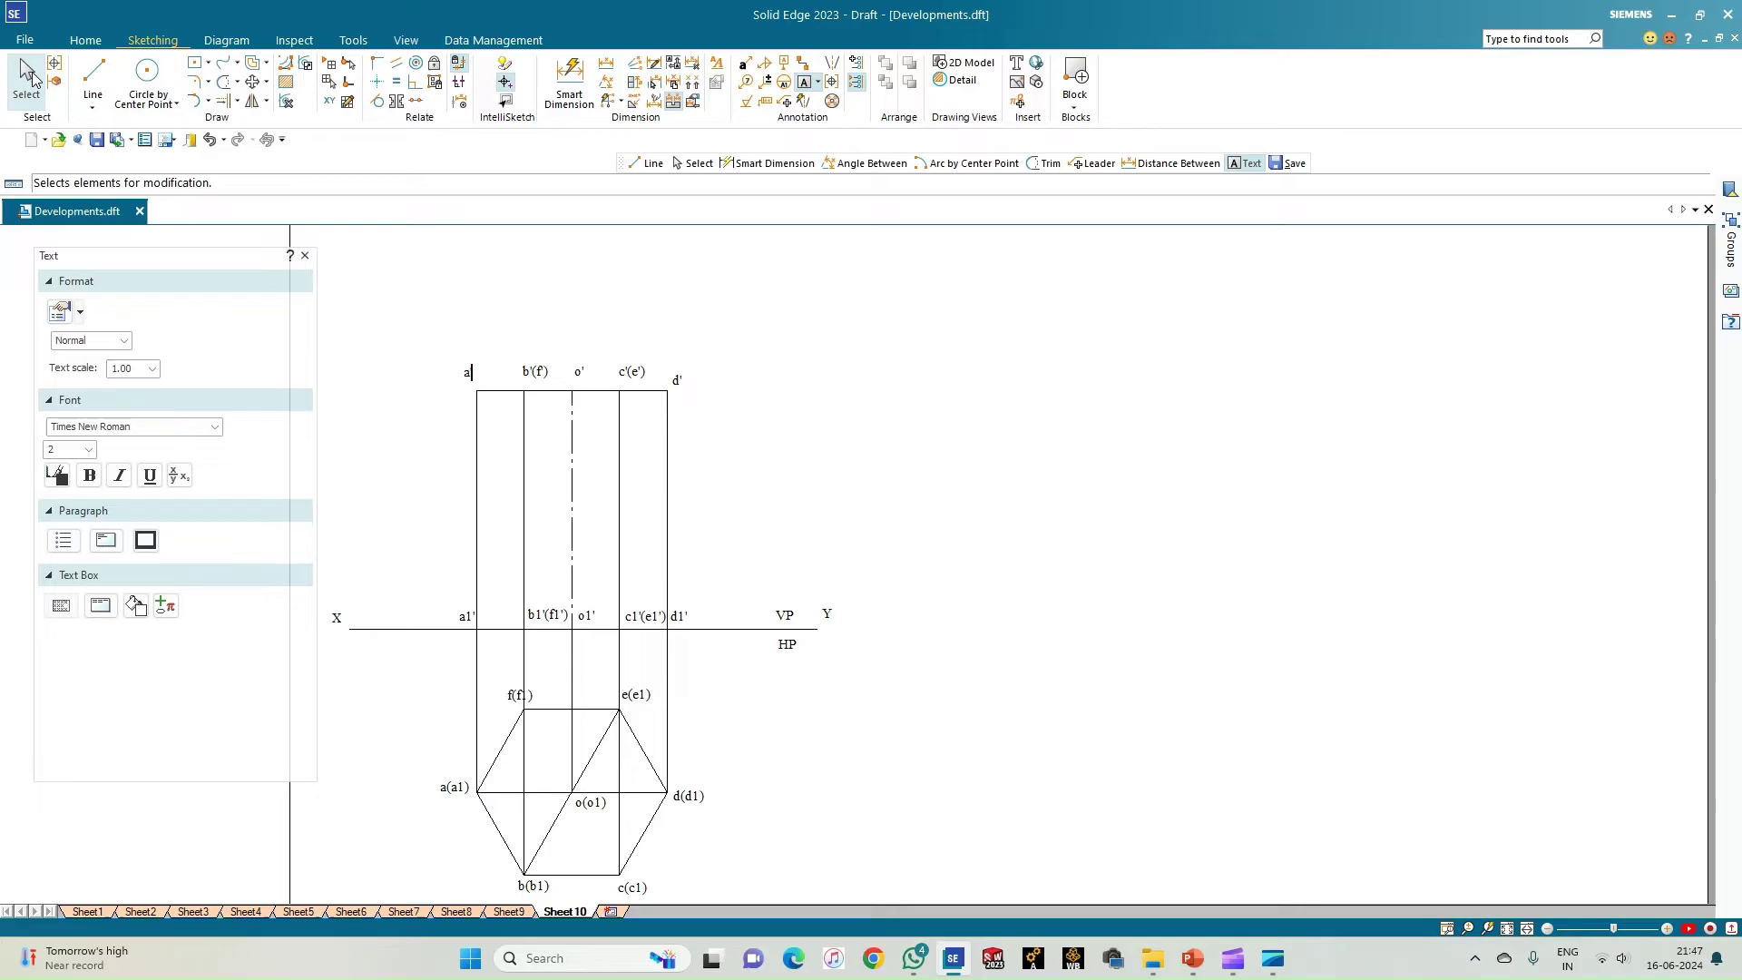
pyautogui.click(513, 695)
pyautogui.moveTo(513, 694); pyautogui.dragTo(500, 694)
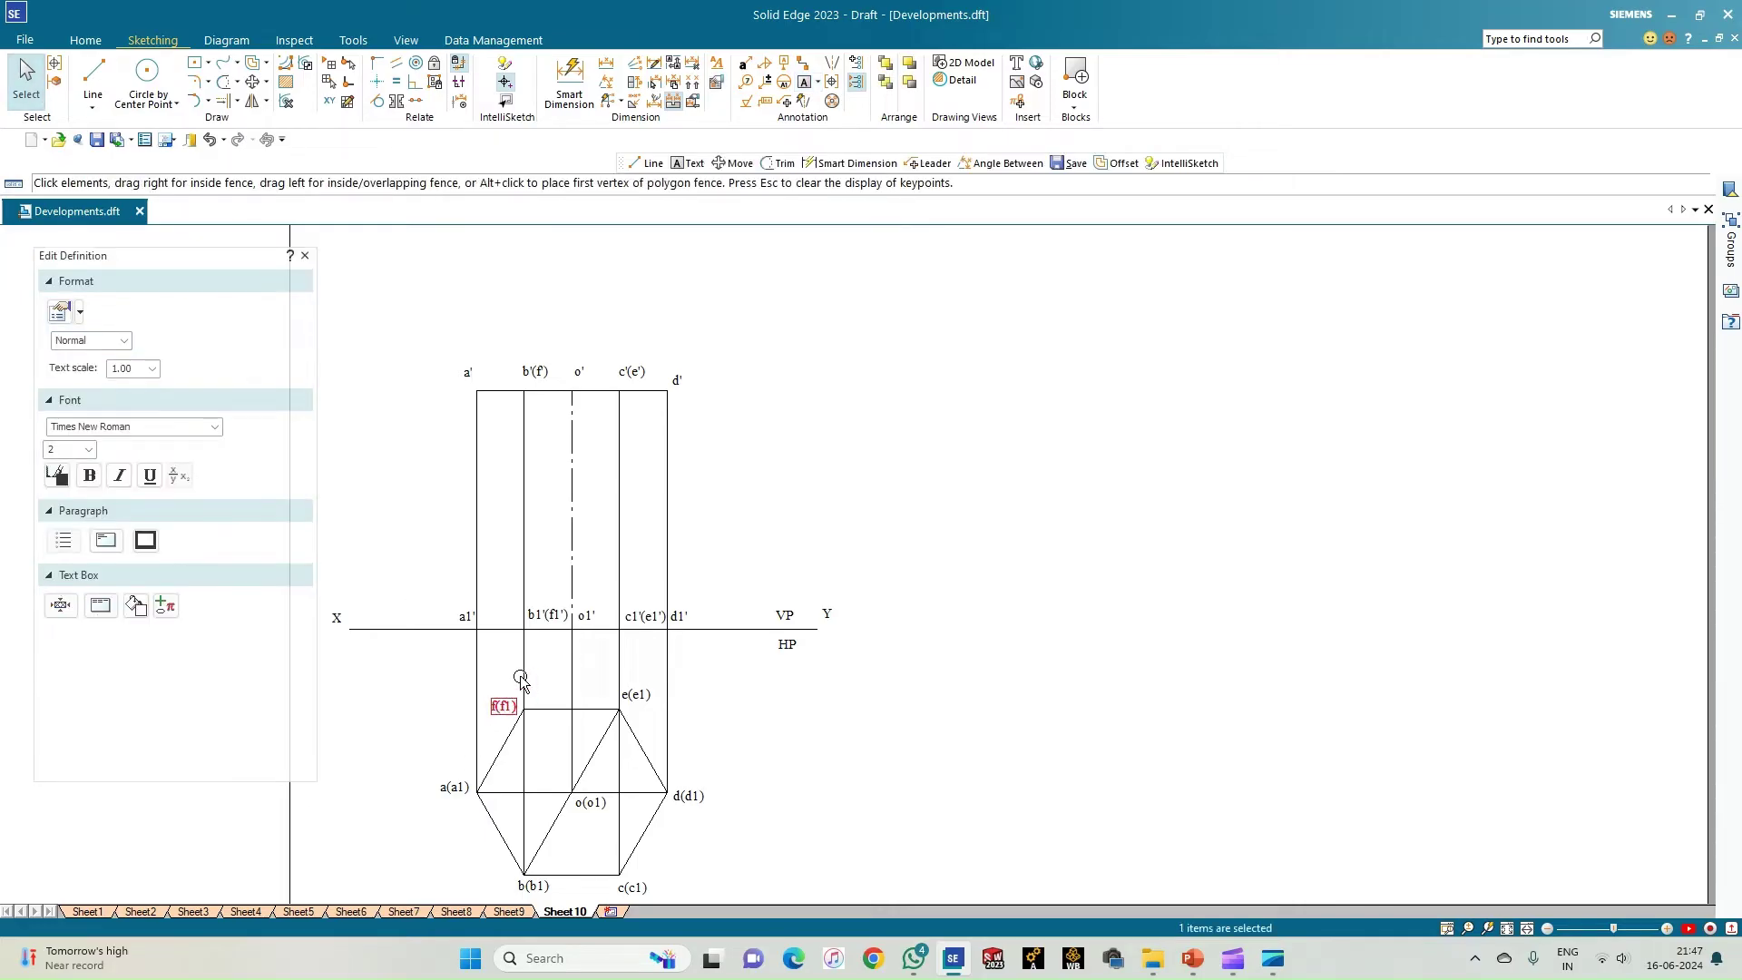
pyautogui.click(540, 678)
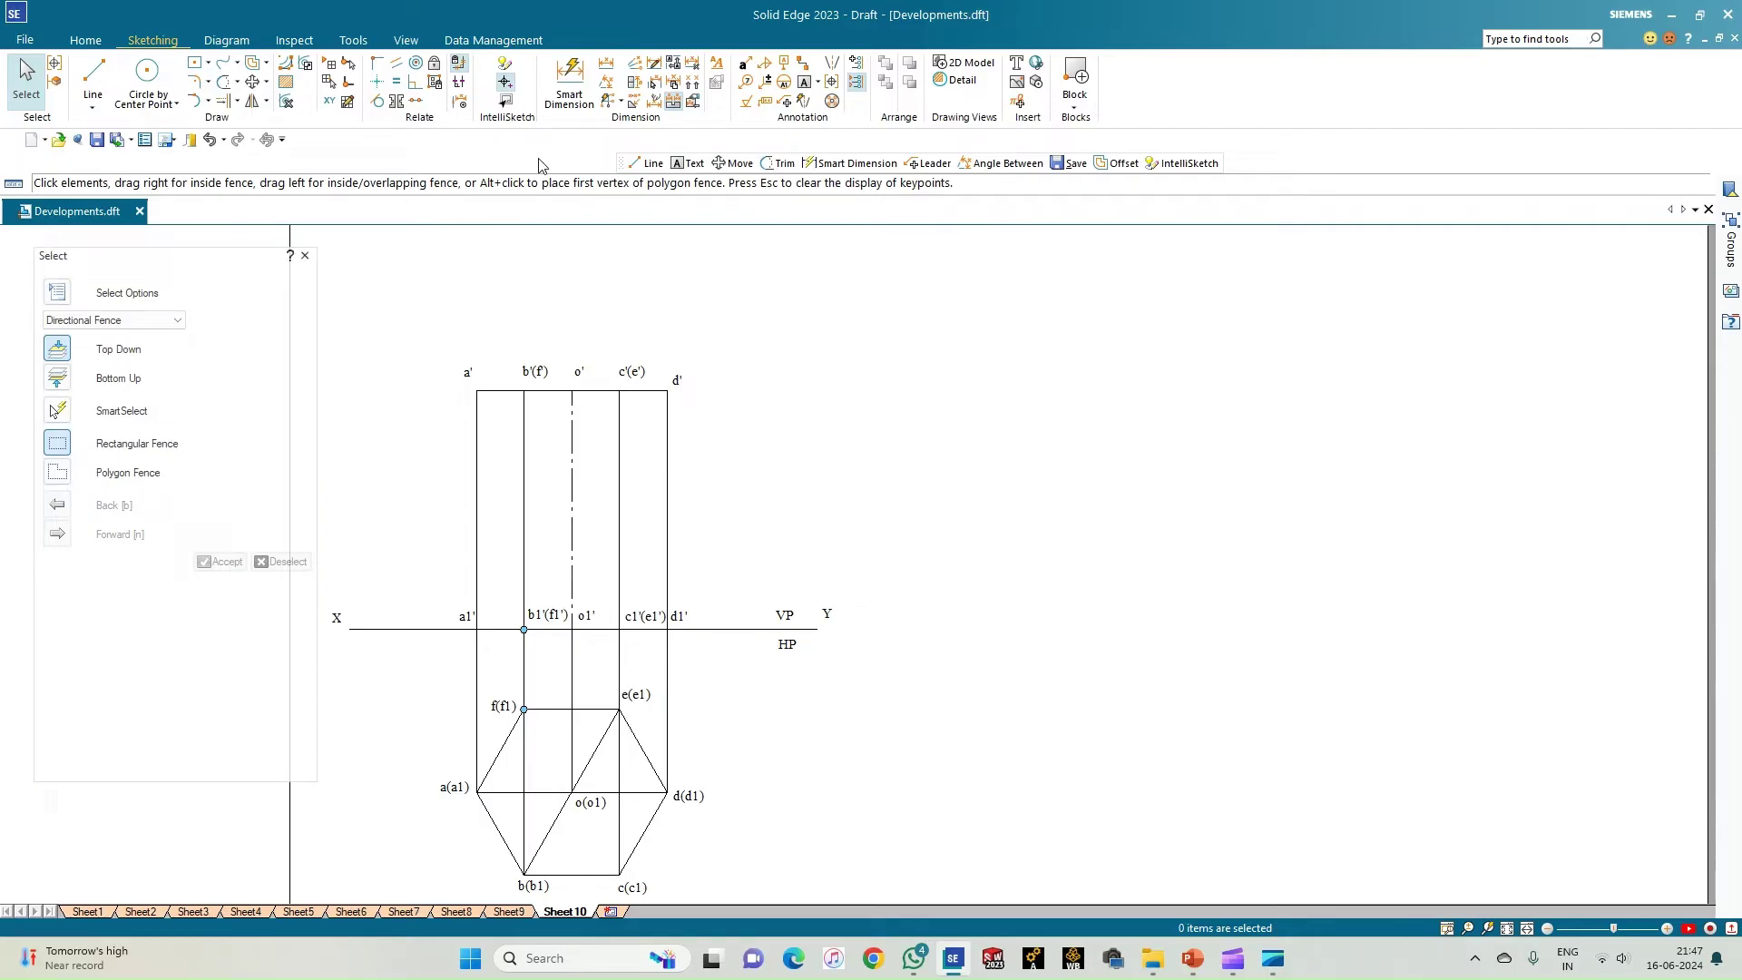
# Dimension the hexagon's lower-left side and the prism's height in the front view
pyautogui.click(569, 80)
pyautogui.click(493, 831)
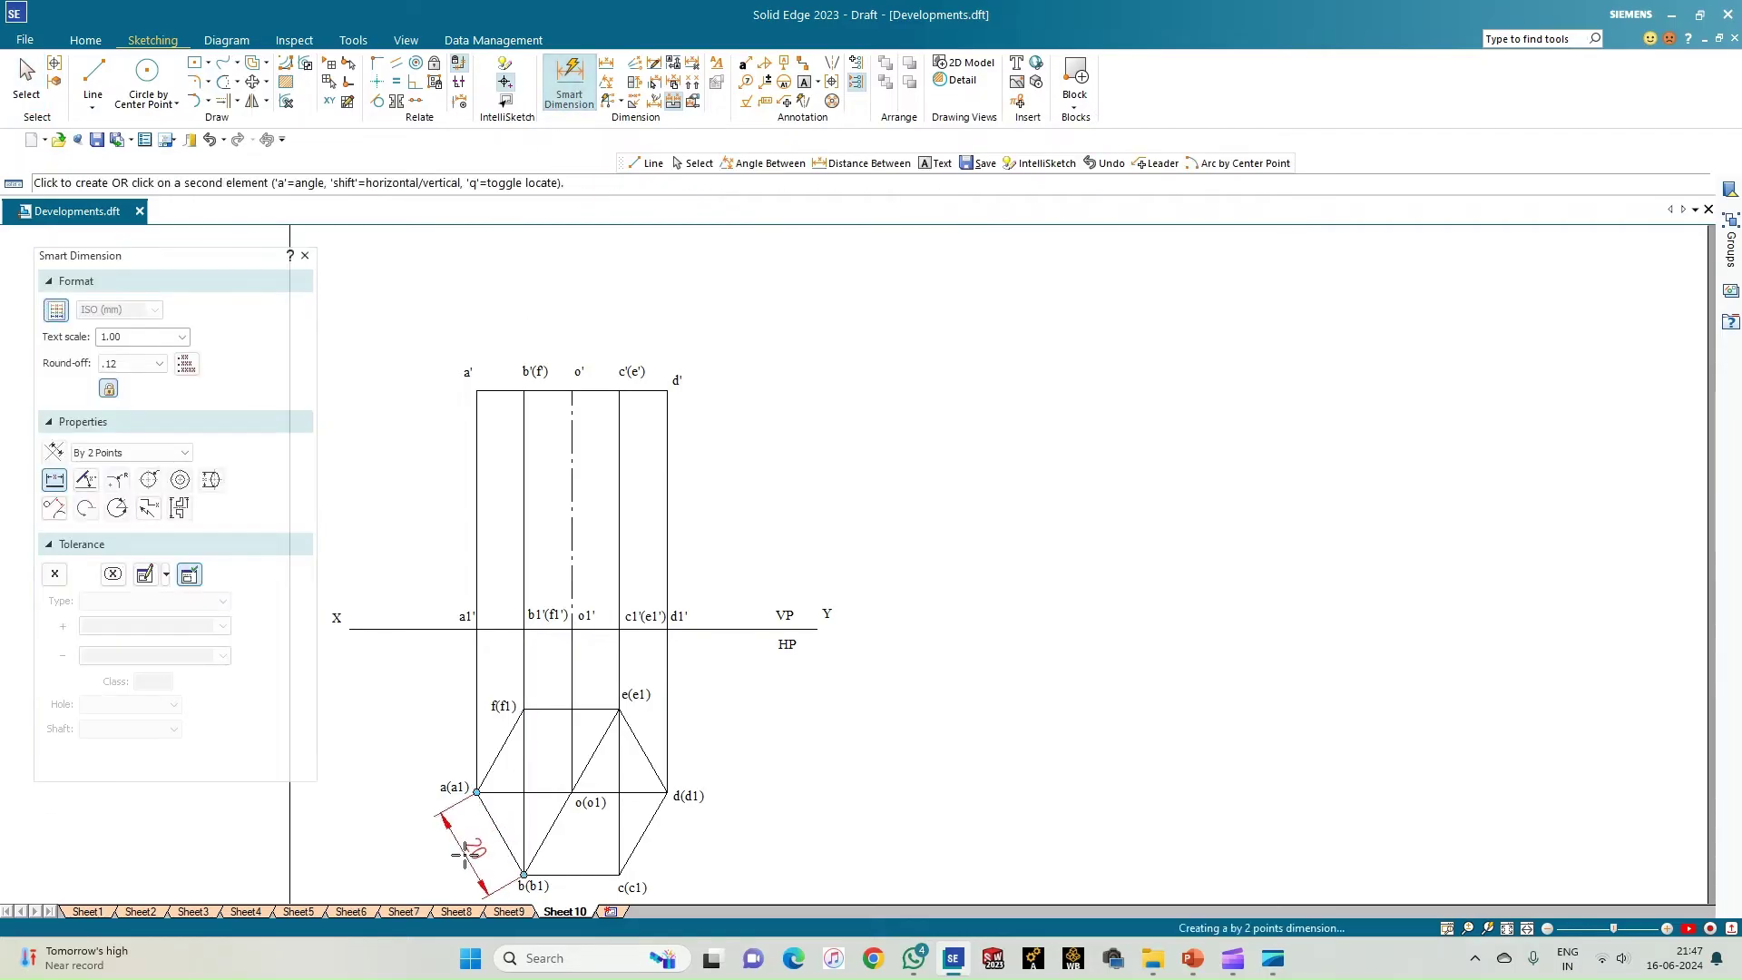
pyautogui.click(445, 835)
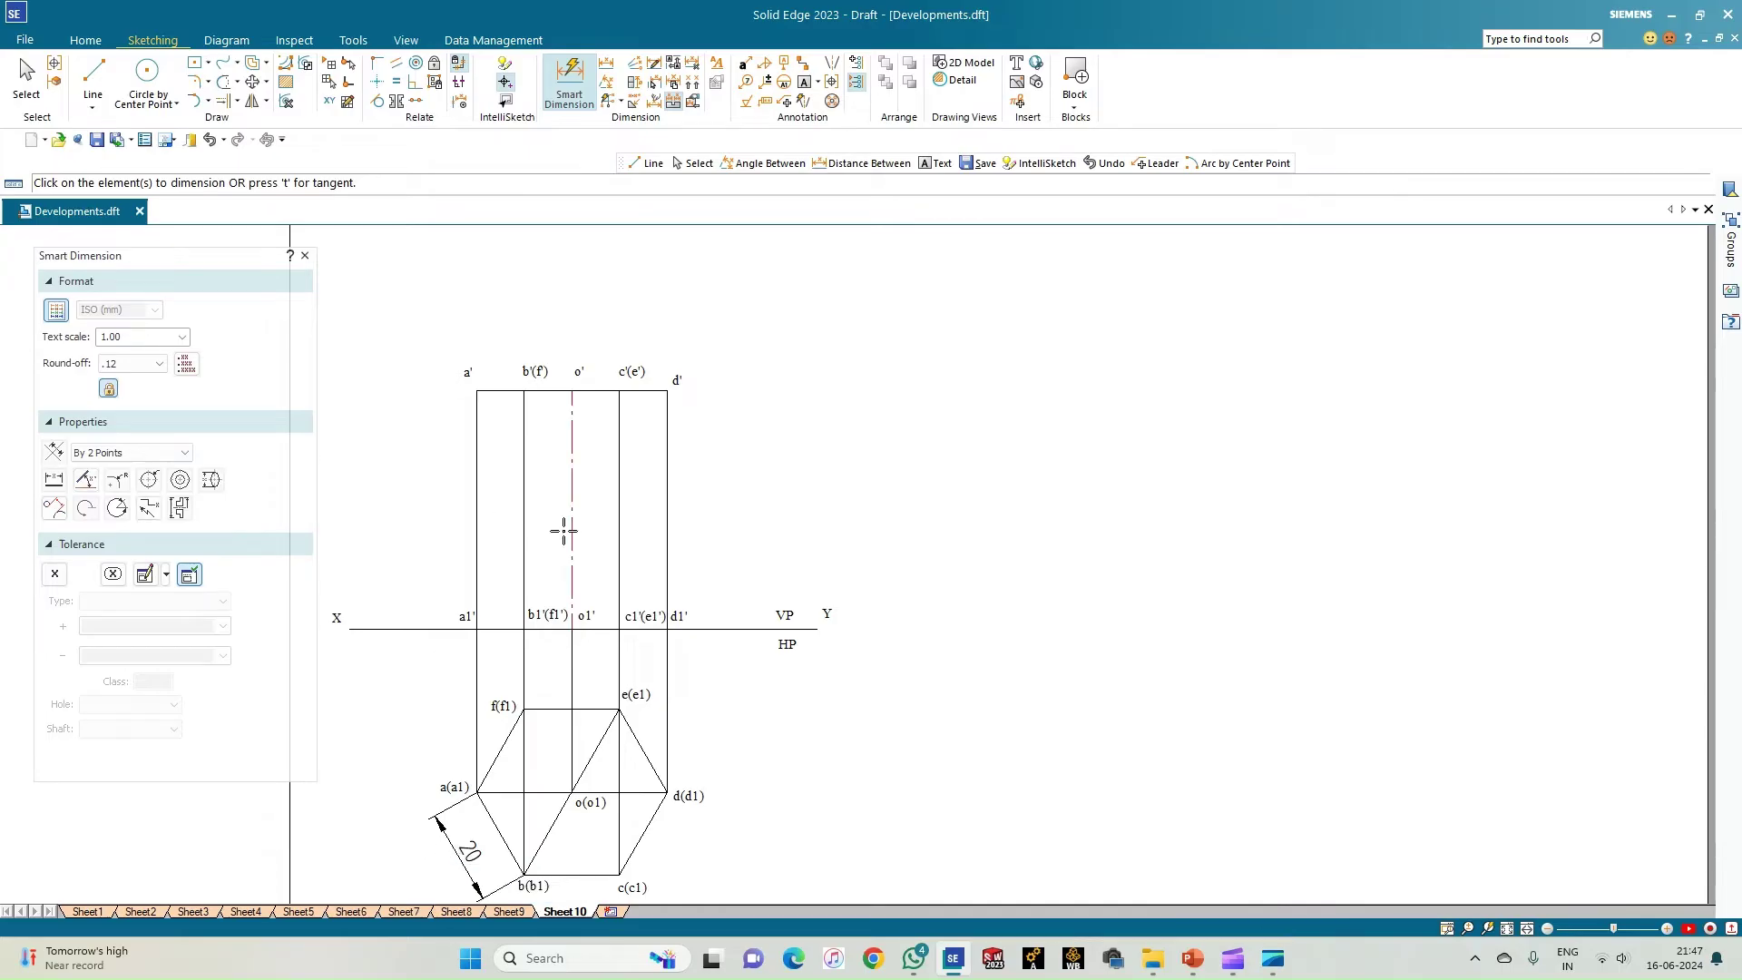
pyautogui.click(571, 502)
pyautogui.click(393, 513)
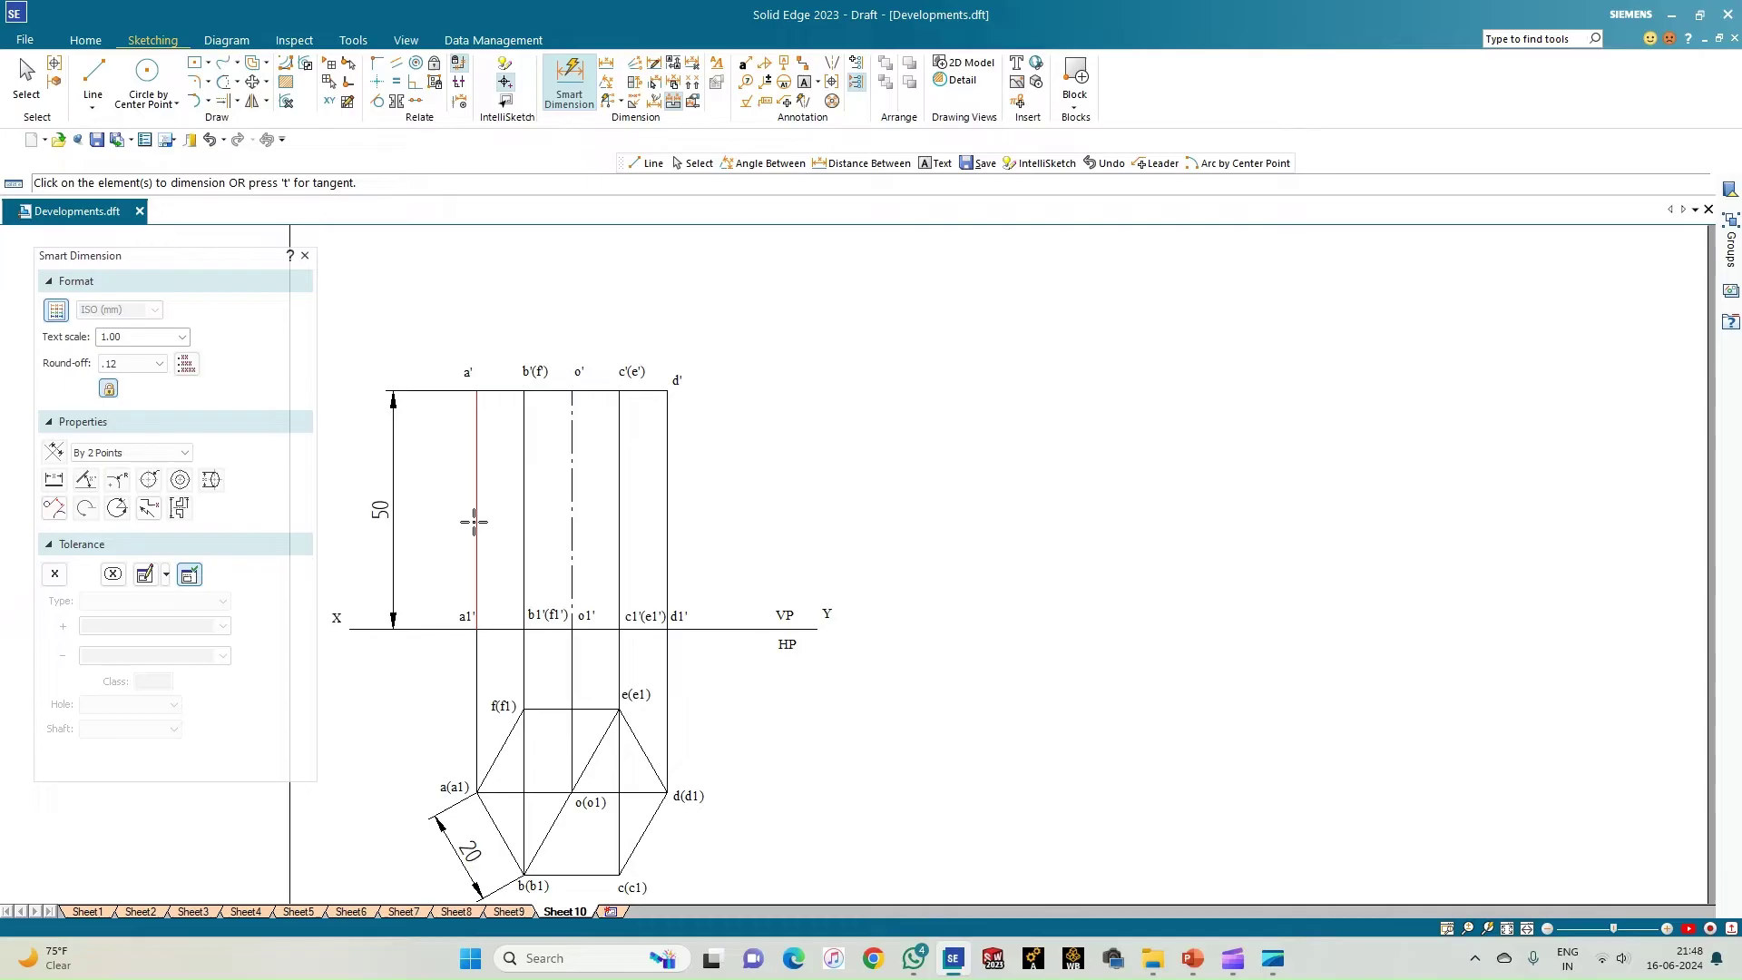
# Draw the cutting plane as a dashed line about 56 mm long from d' down to the front view's left edge
pyautogui.scroll(-2, 555, 506)
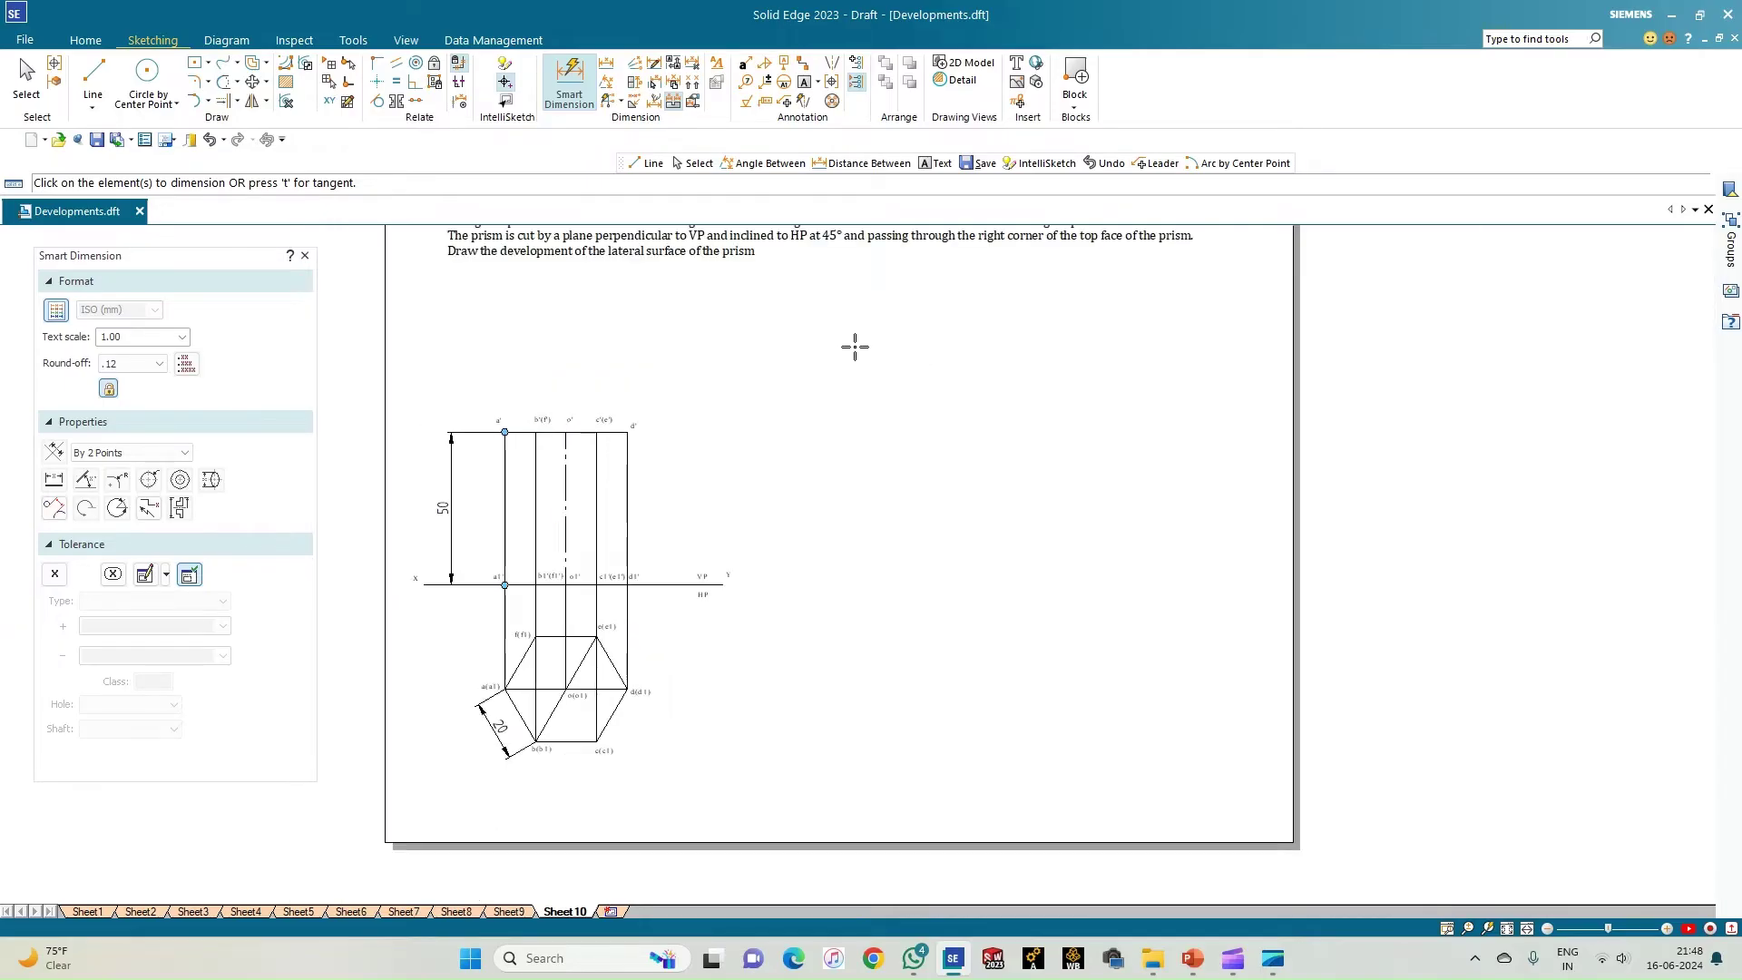
pyautogui.scroll(1, 698, 478)
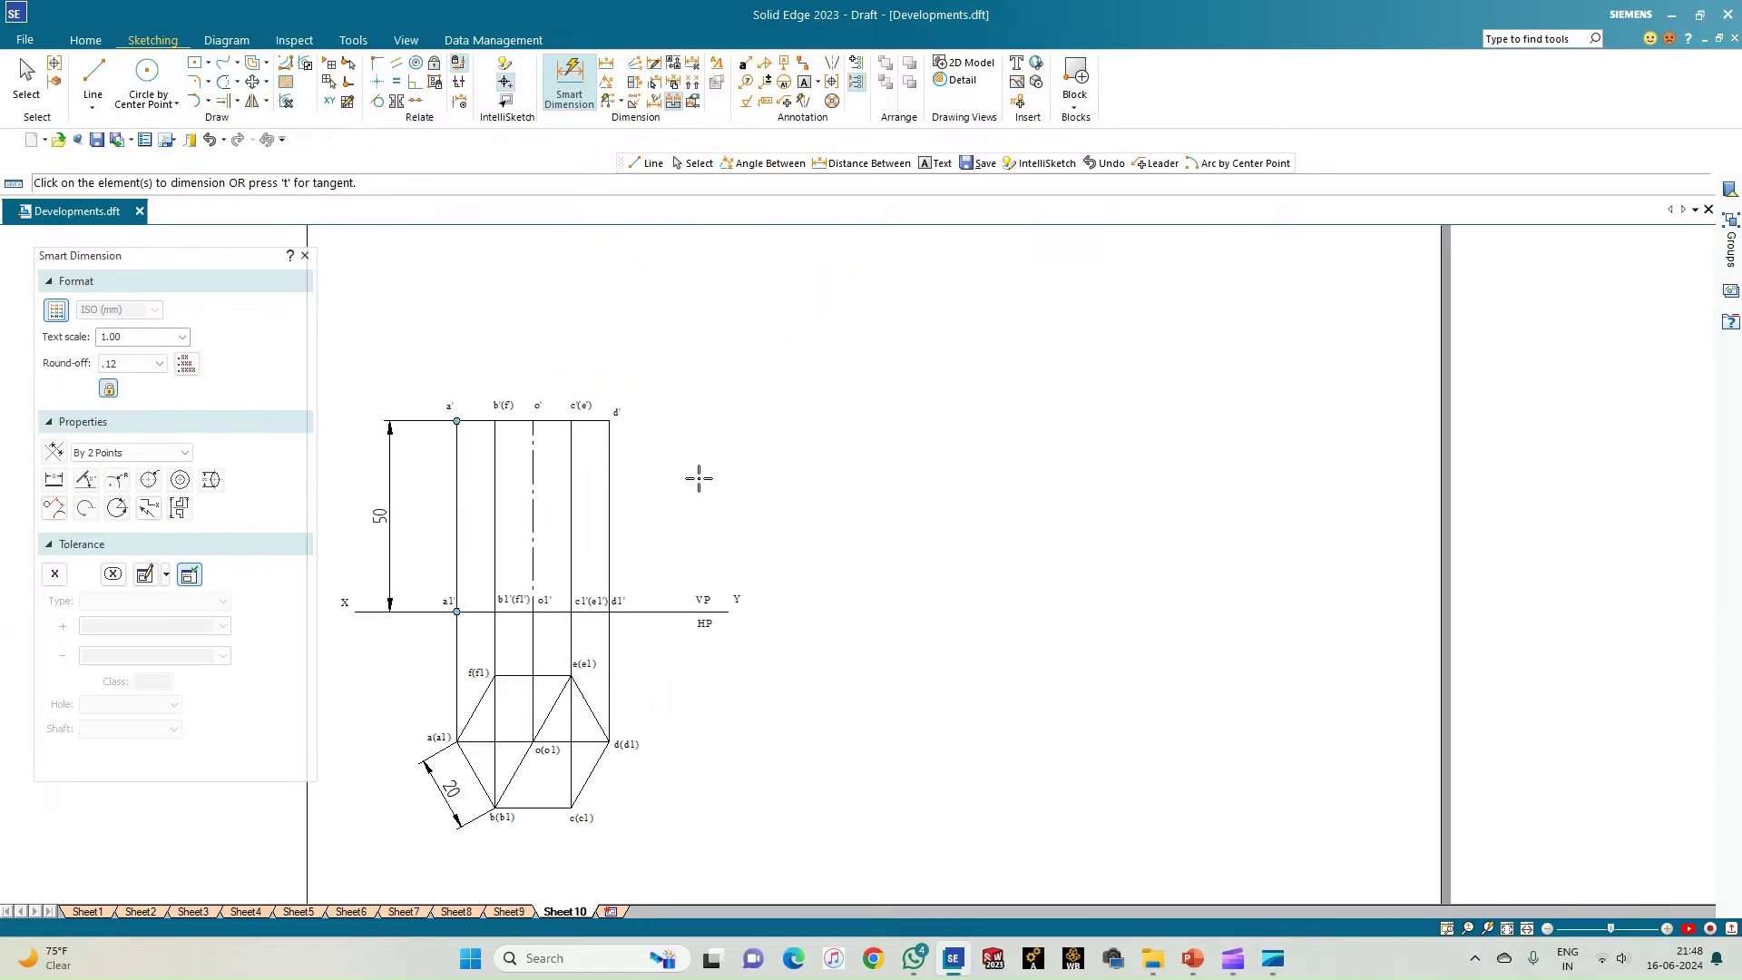
pyautogui.scroll(1, 699, 478)
pyautogui.click(94, 89)
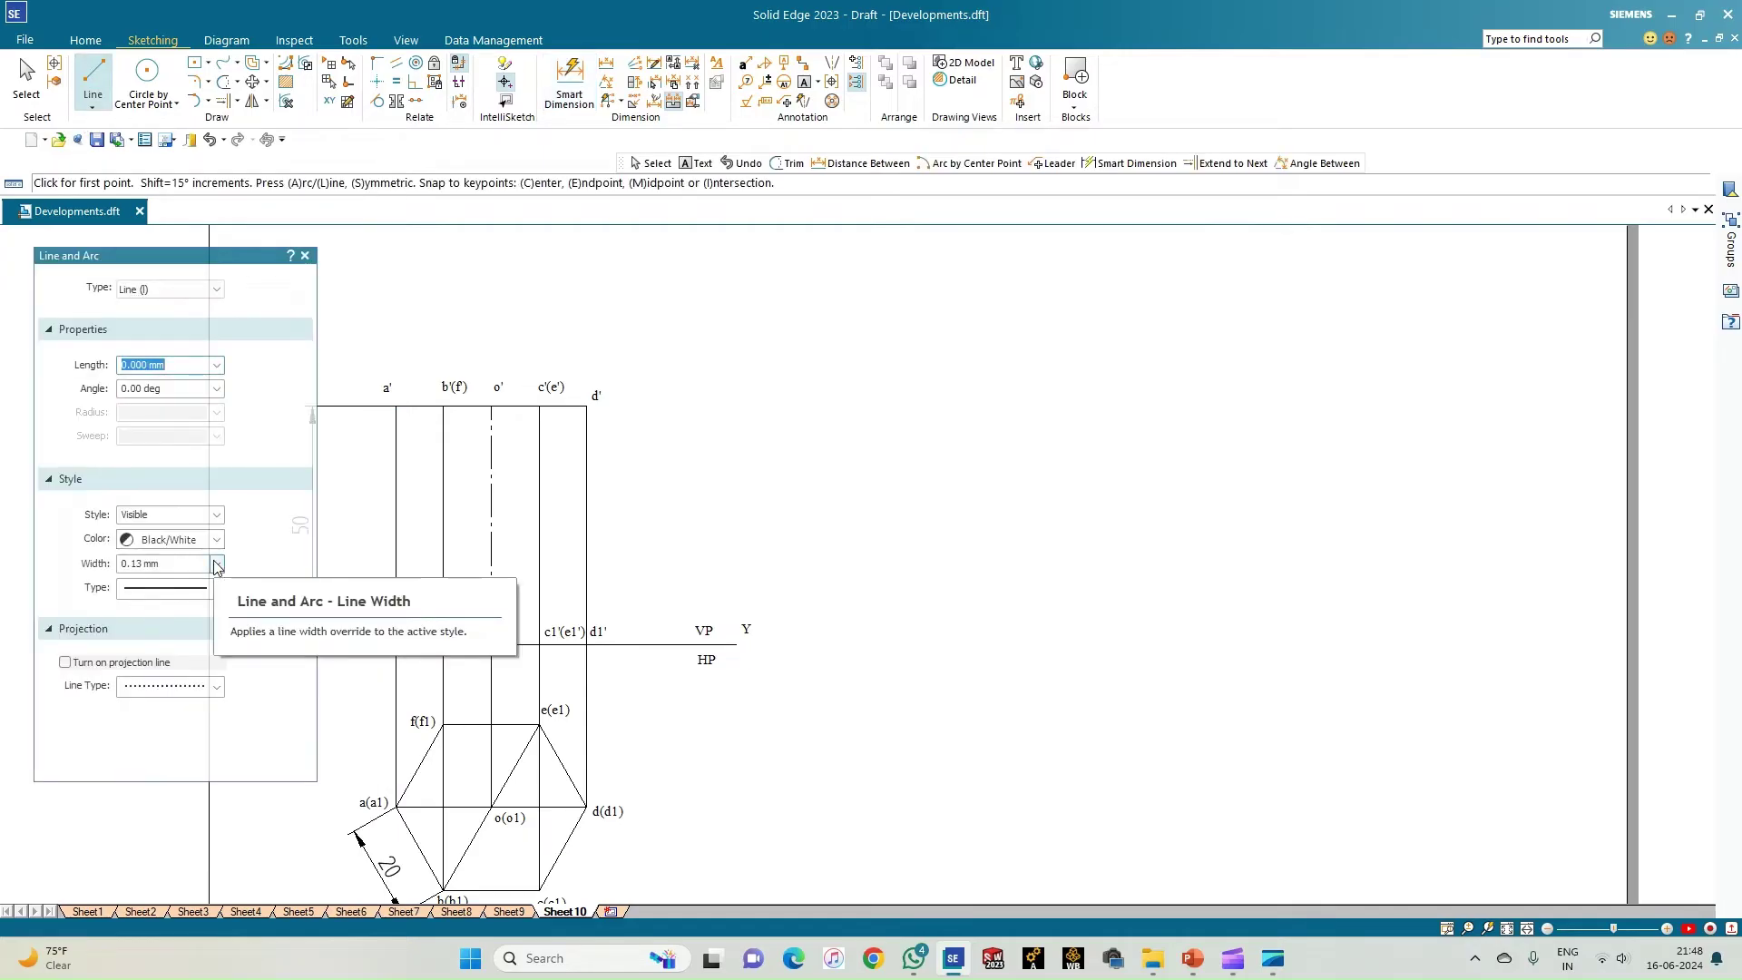
pyautogui.click(217, 591)
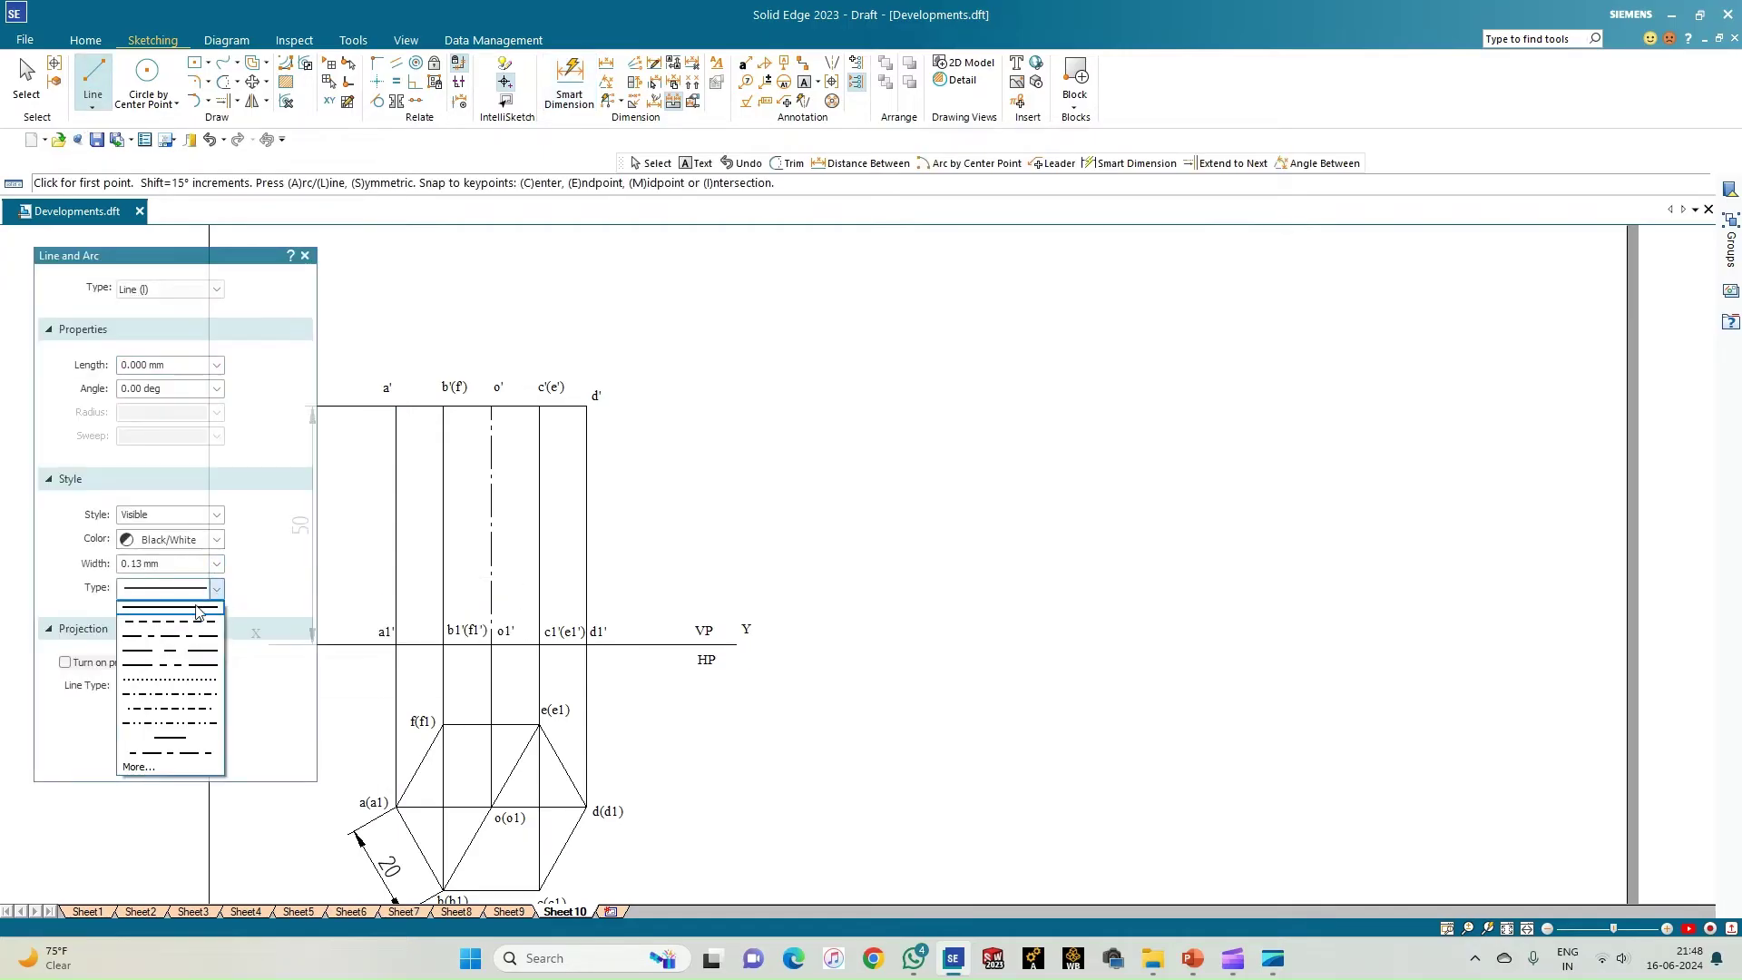
pyautogui.click(179, 650)
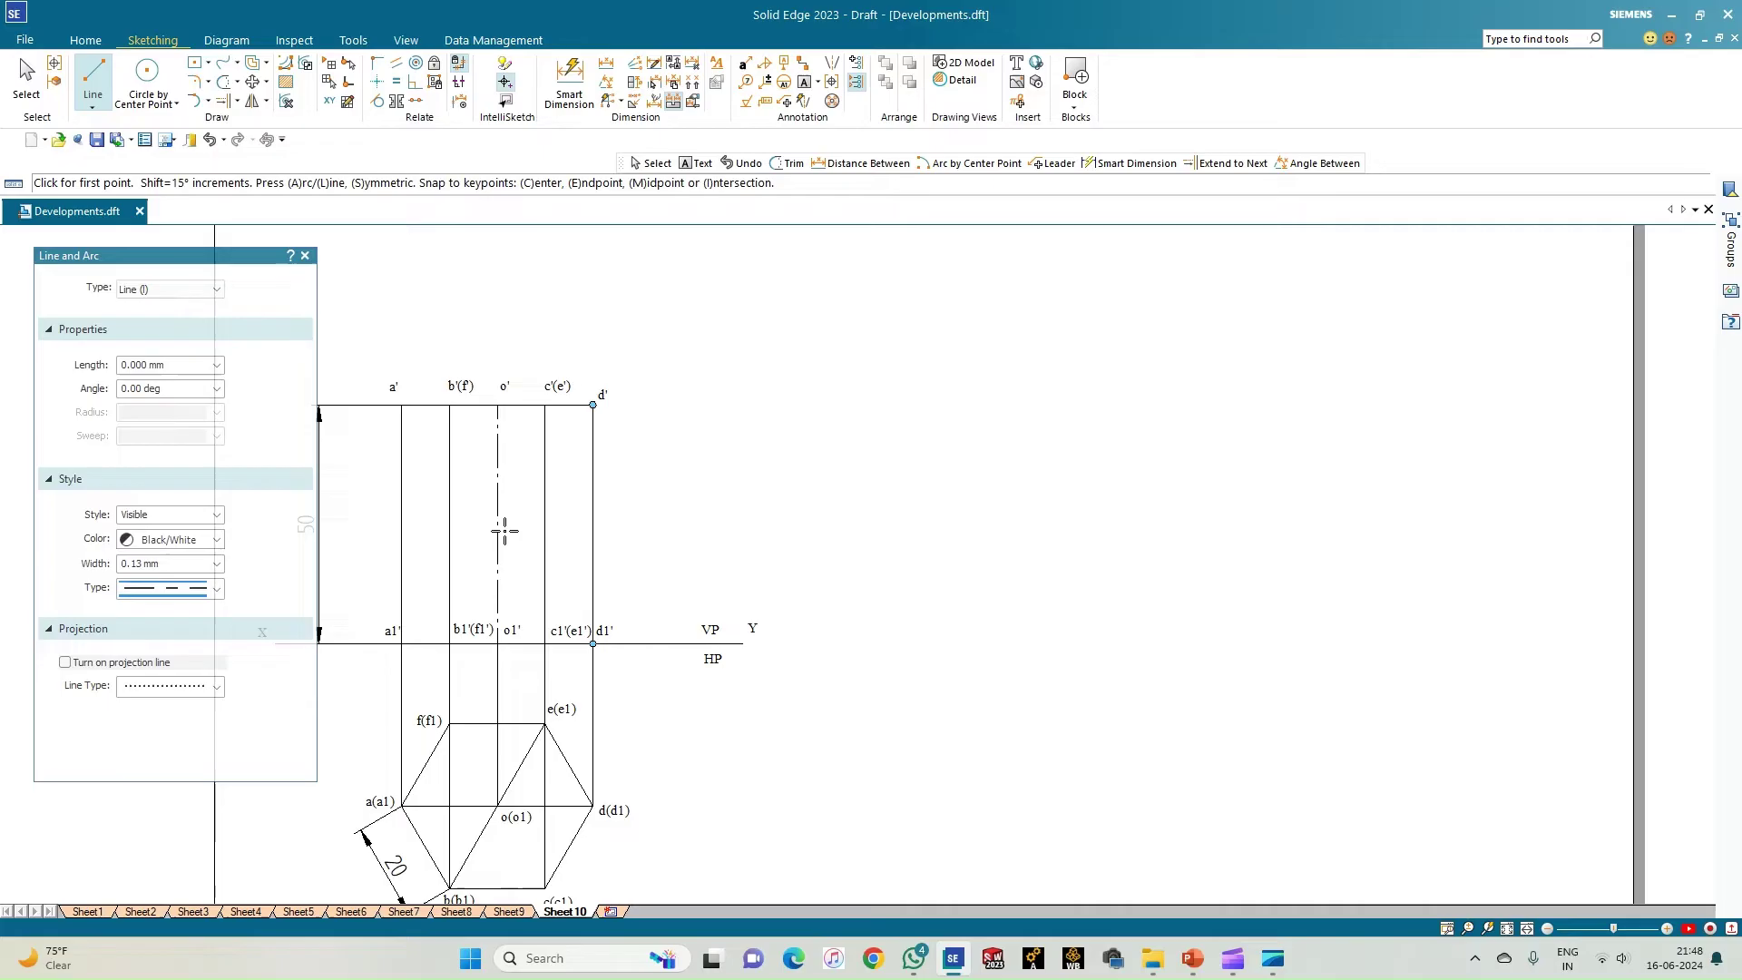
pyautogui.click(593, 405)
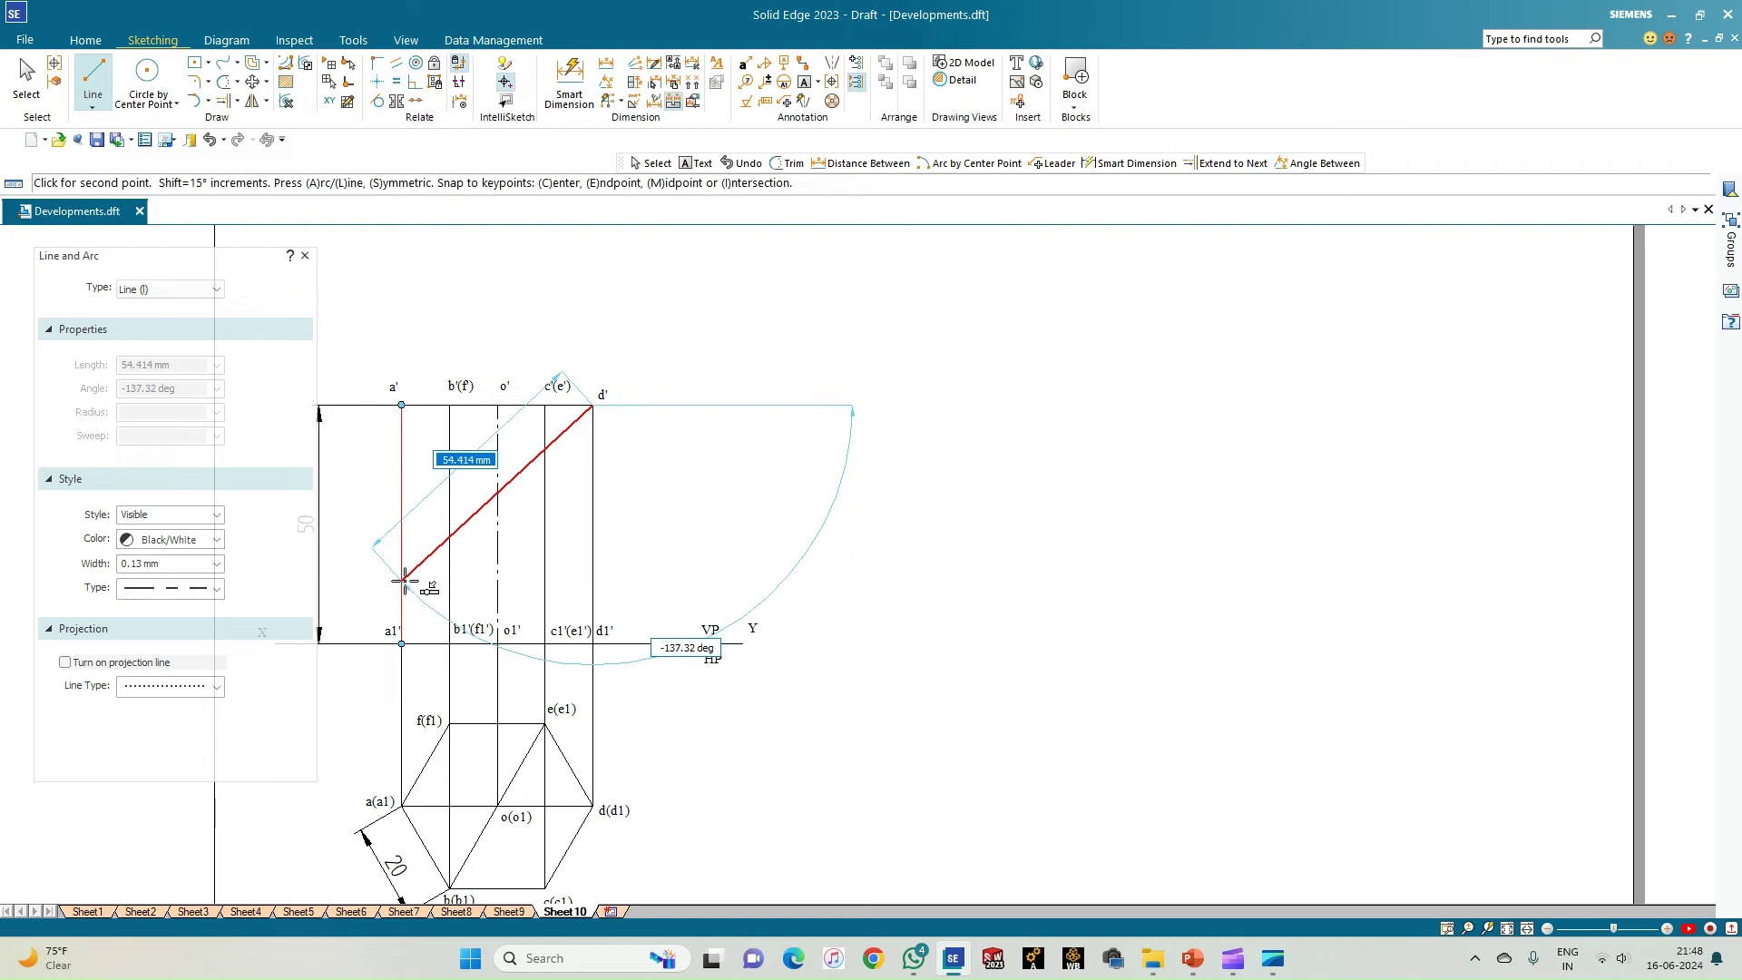
pyautogui.click(401, 591)
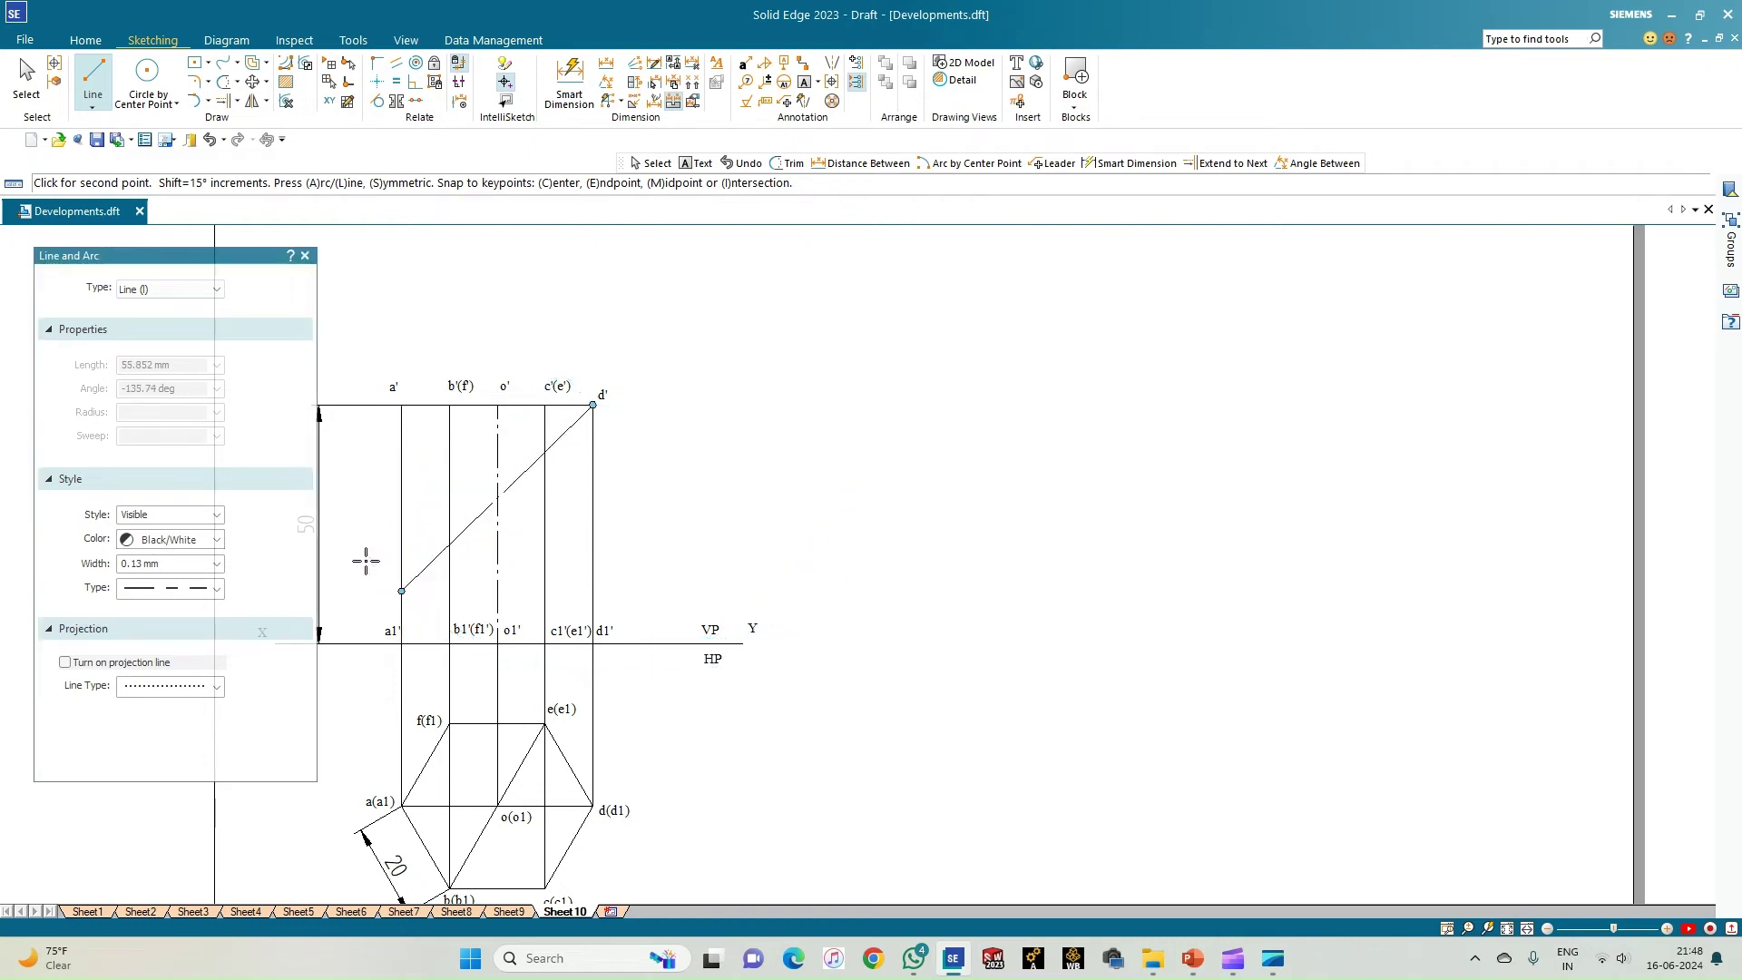
# Dimension the angle between the cutting plane line and the front view's top edge, and set it to 45°
pyautogui.click(607, 81)
pyautogui.click(562, 436)
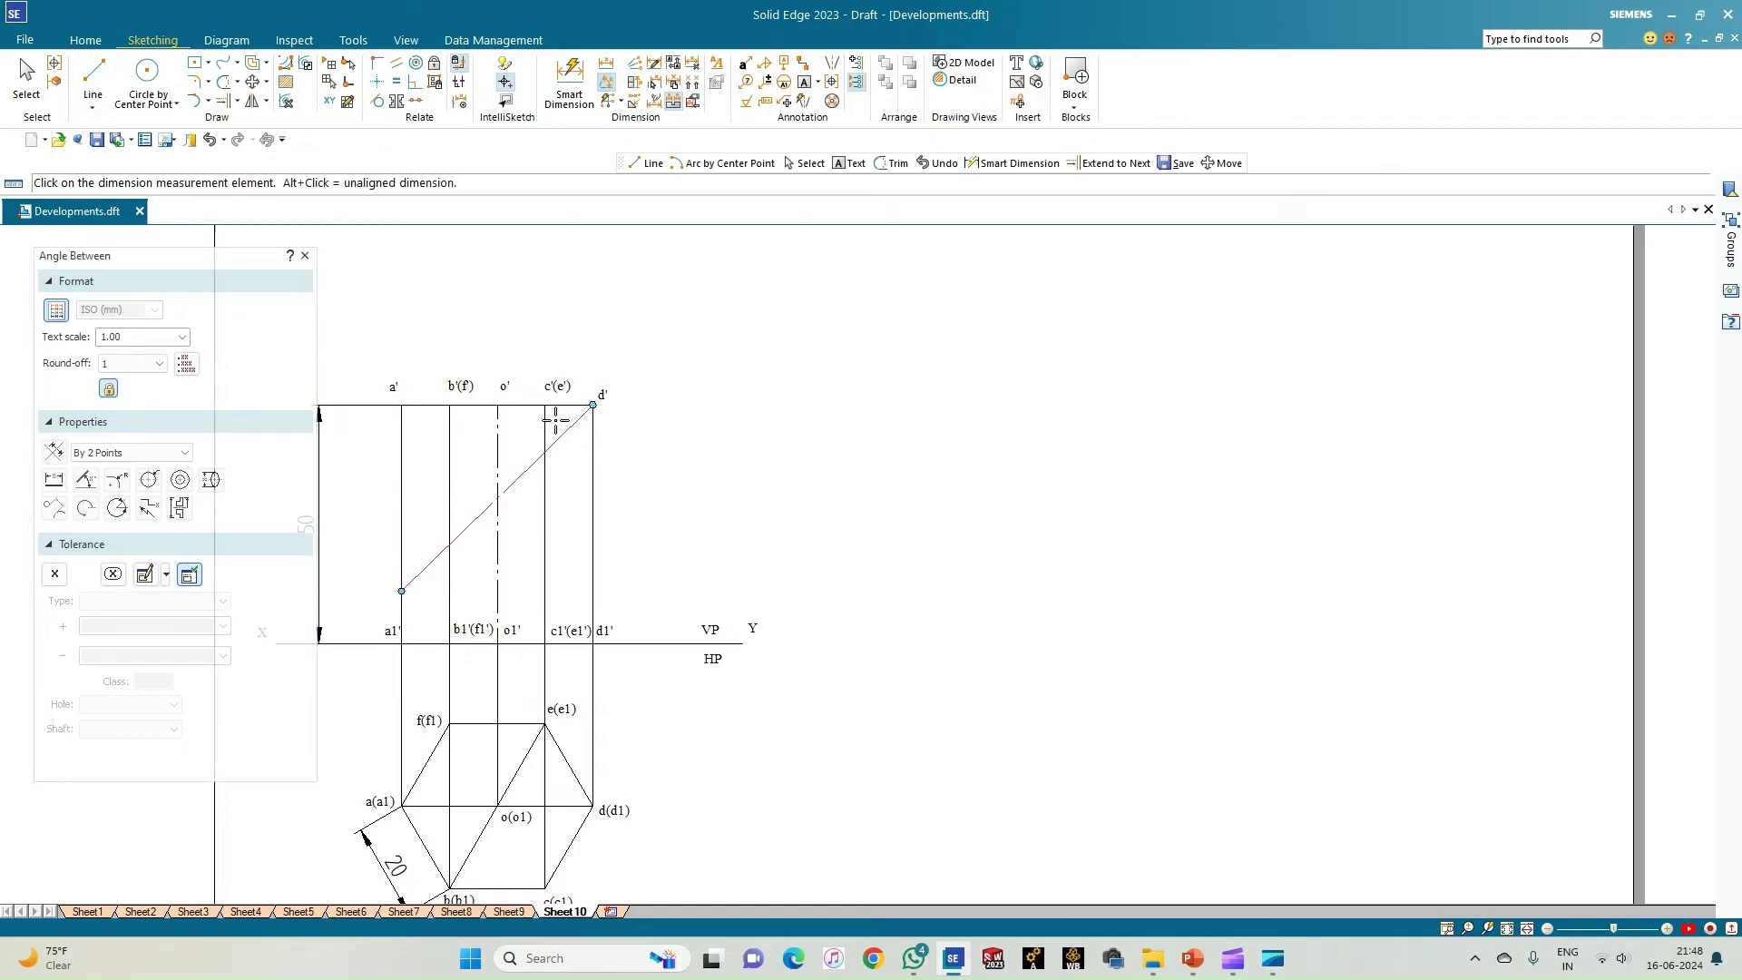
pyautogui.click(557, 406)
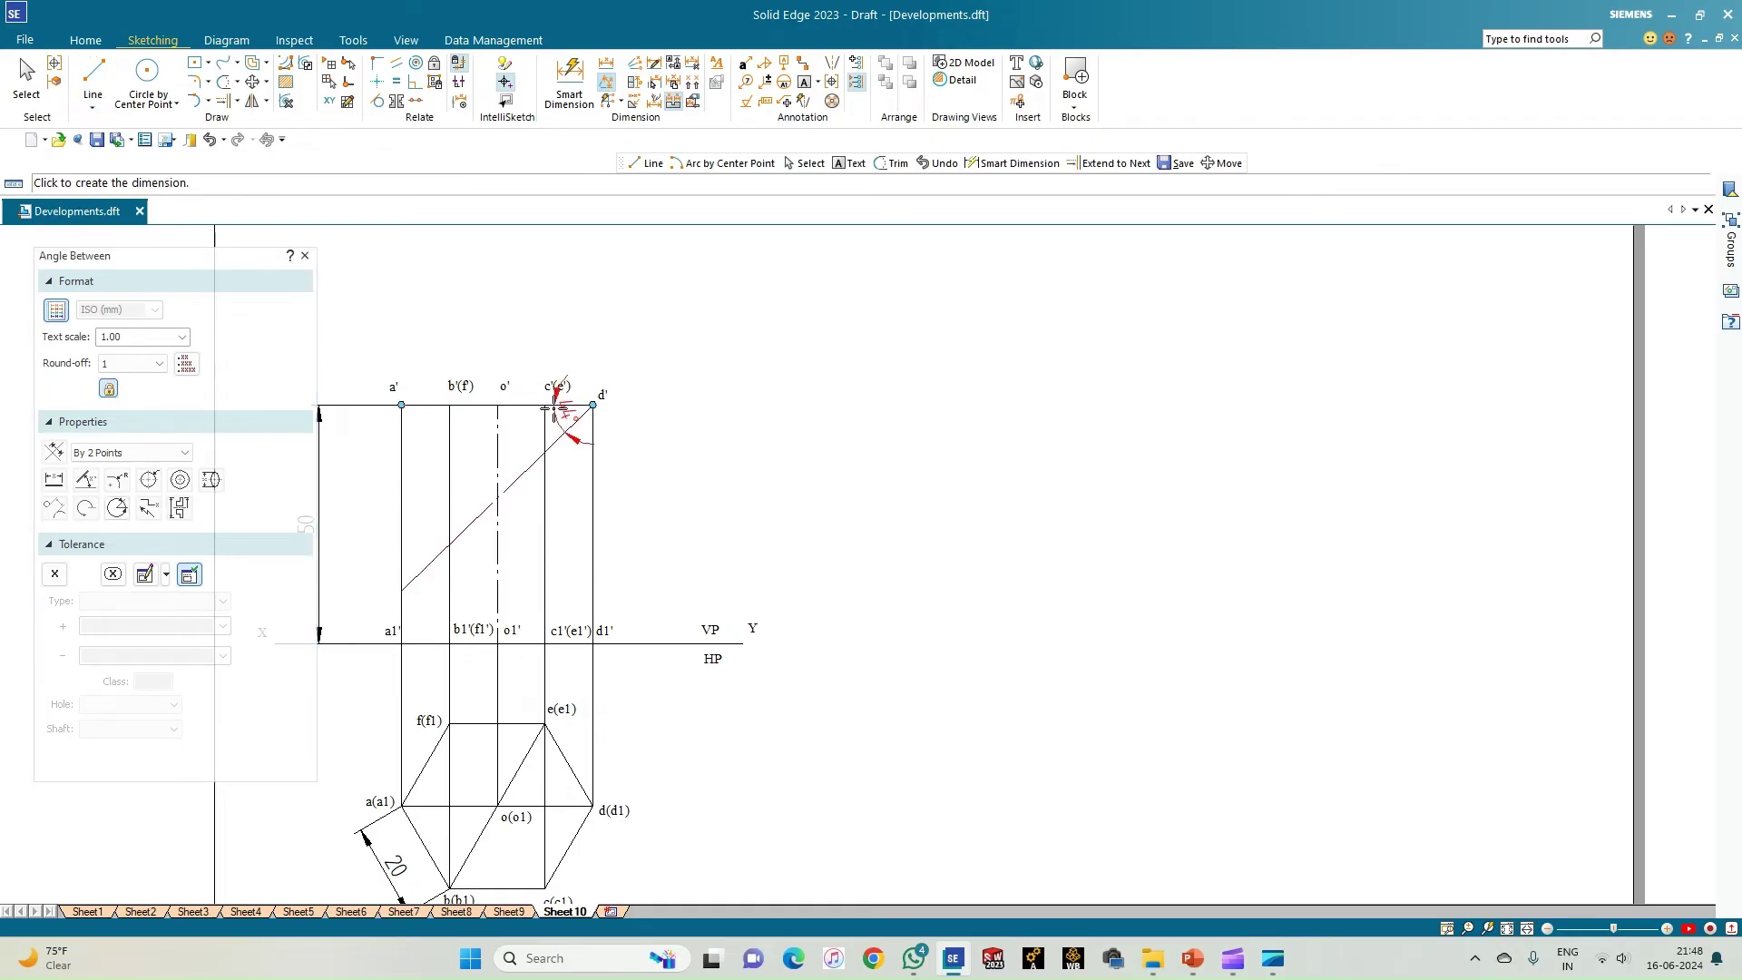
pyautogui.click(488, 450)
pyautogui.write('45')
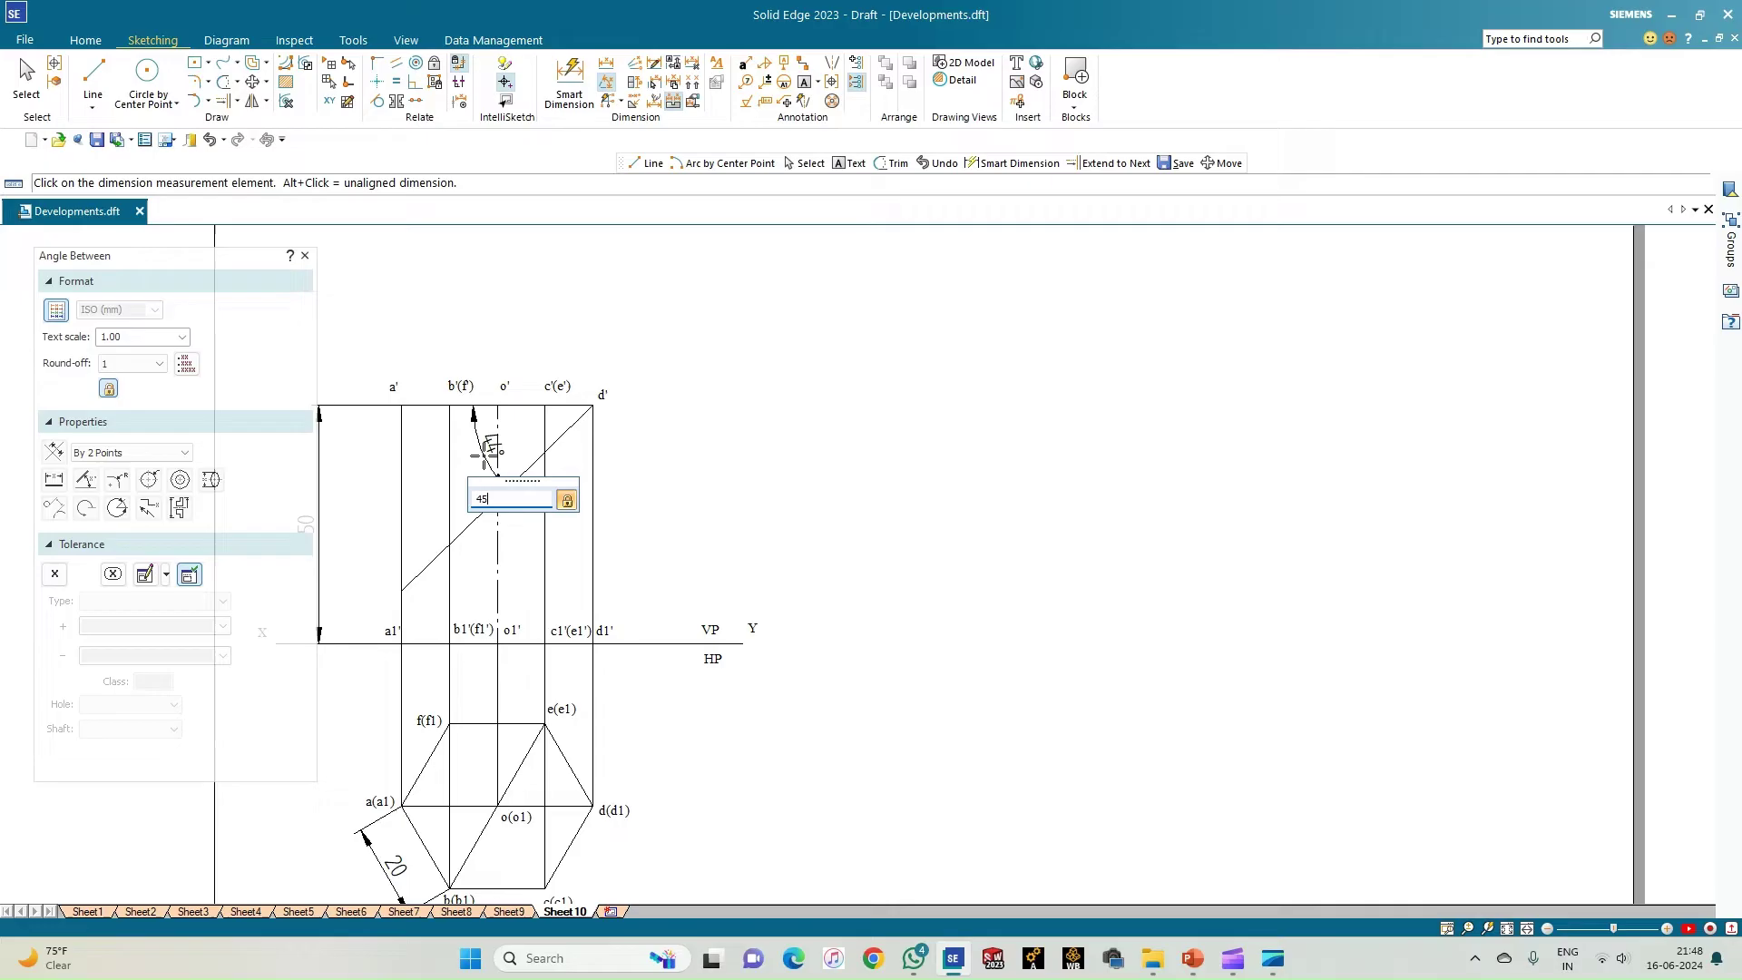
pyautogui.press('Return')
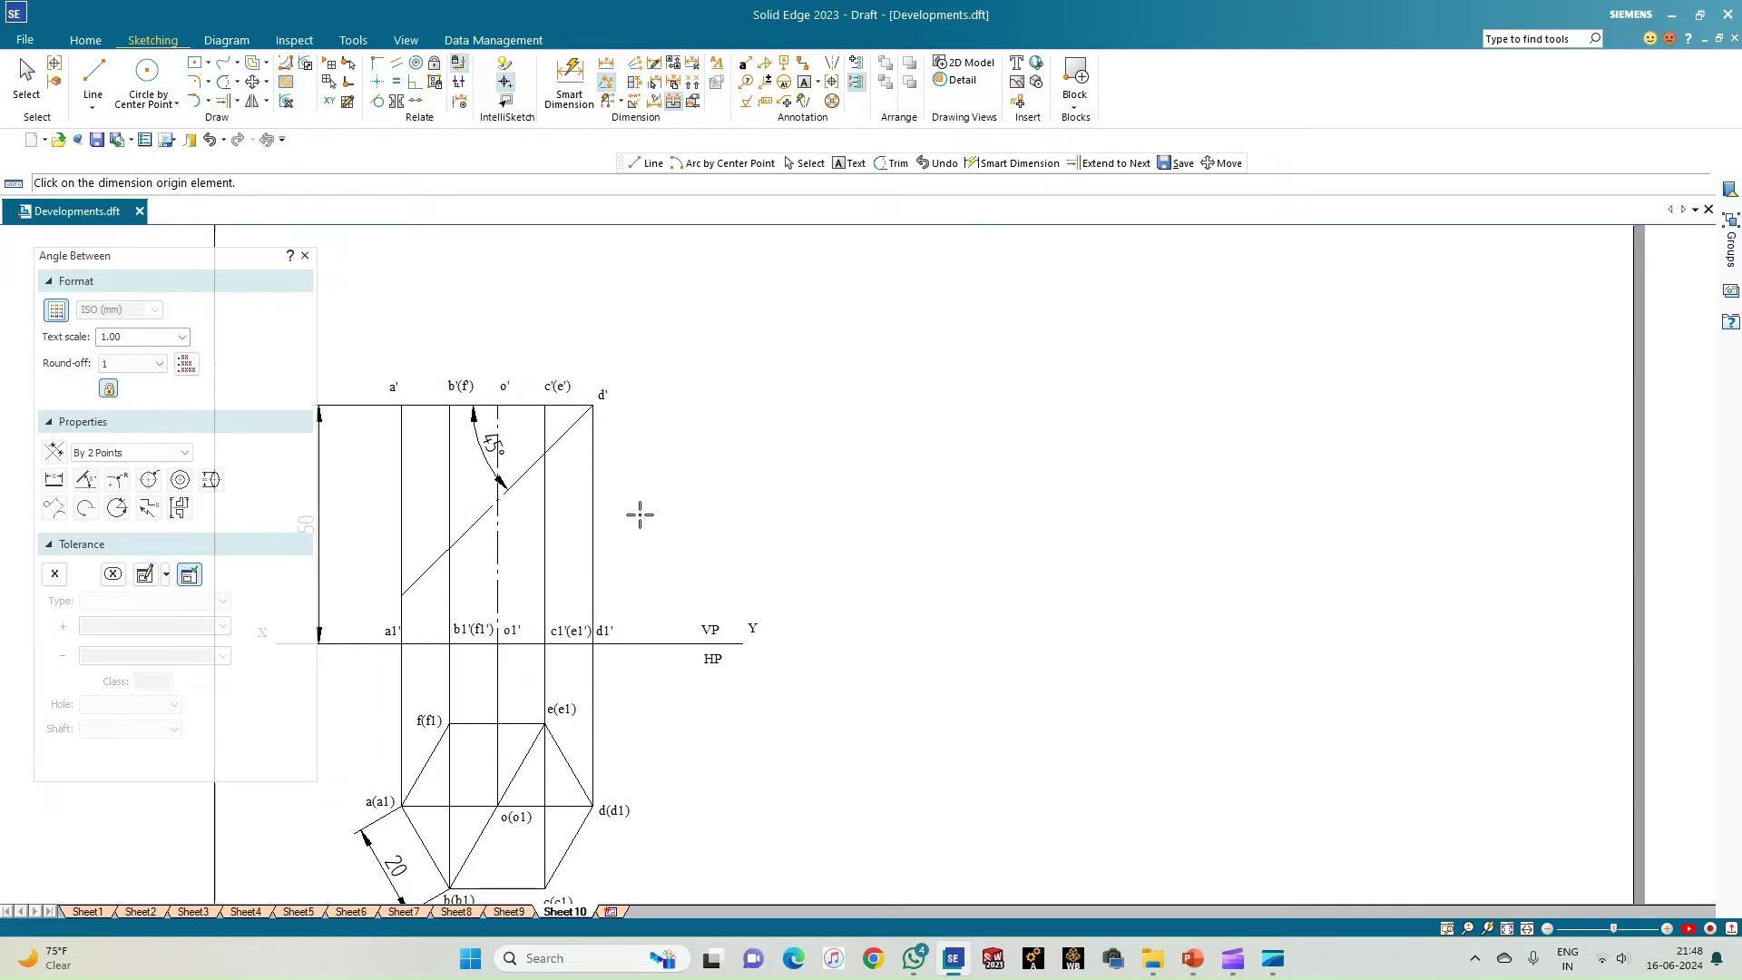
# Outline the cut prism's front view with solid 0.50 mm lines from the cutting plane's lower end through a1' and d1' up to d'
pyautogui.scroll(2, 504, 481)
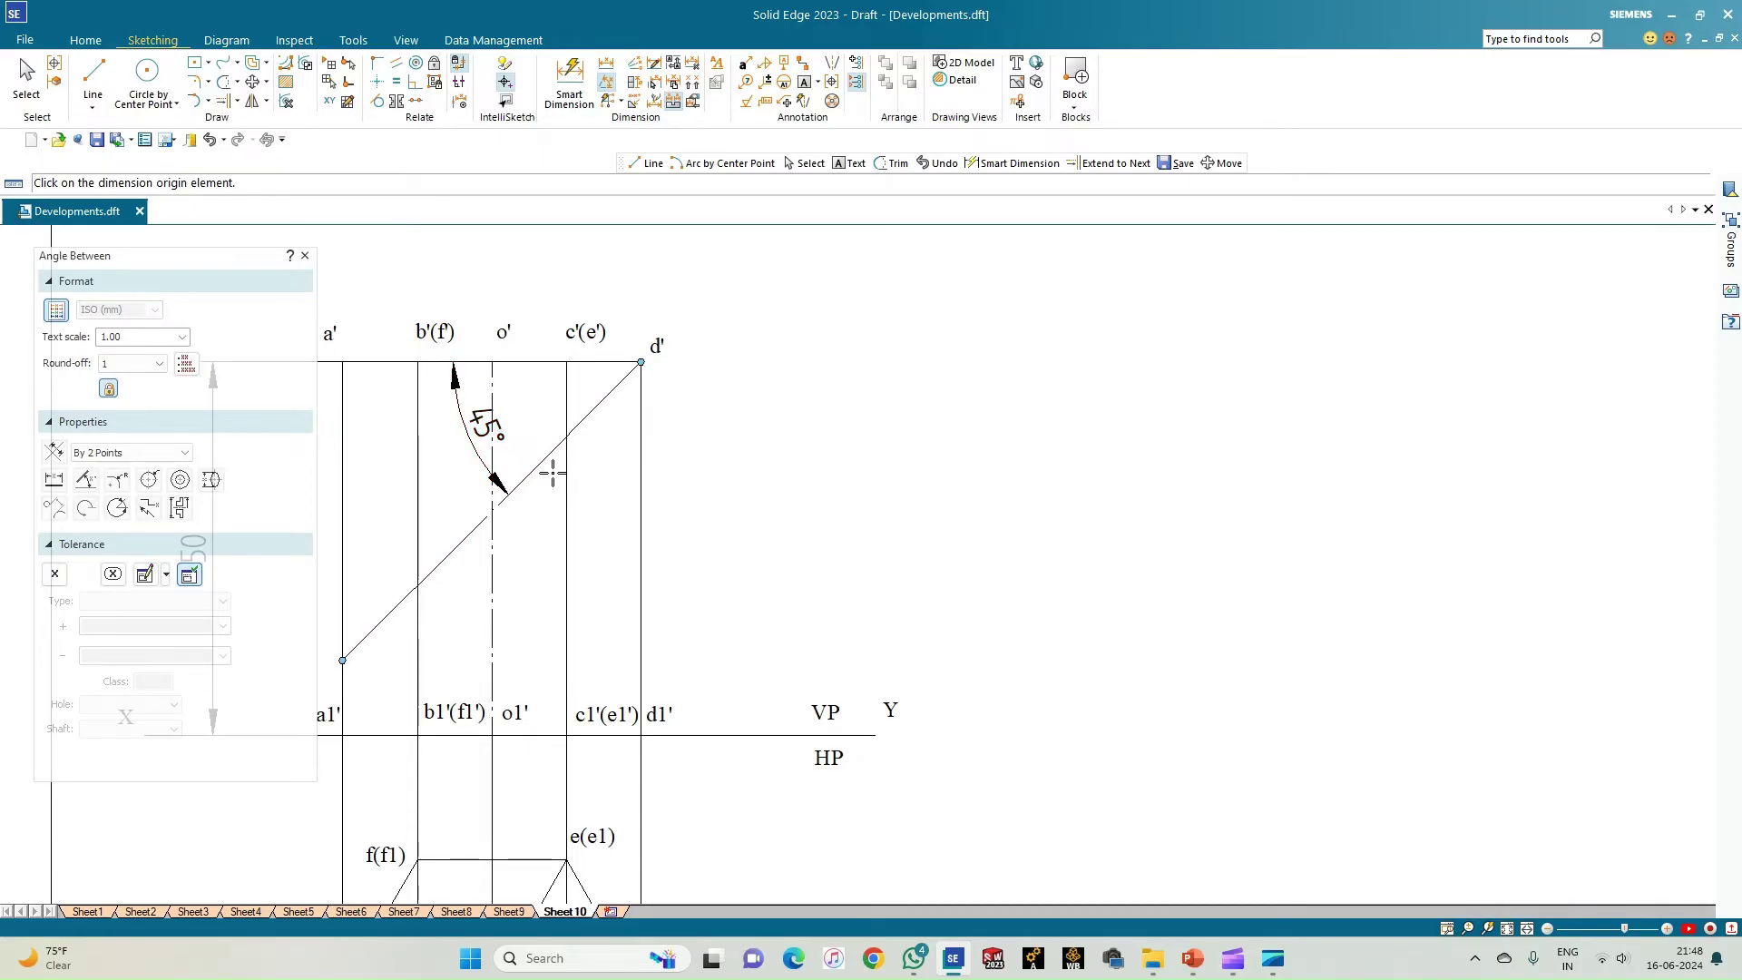
pyautogui.scroll(-1, 551, 472)
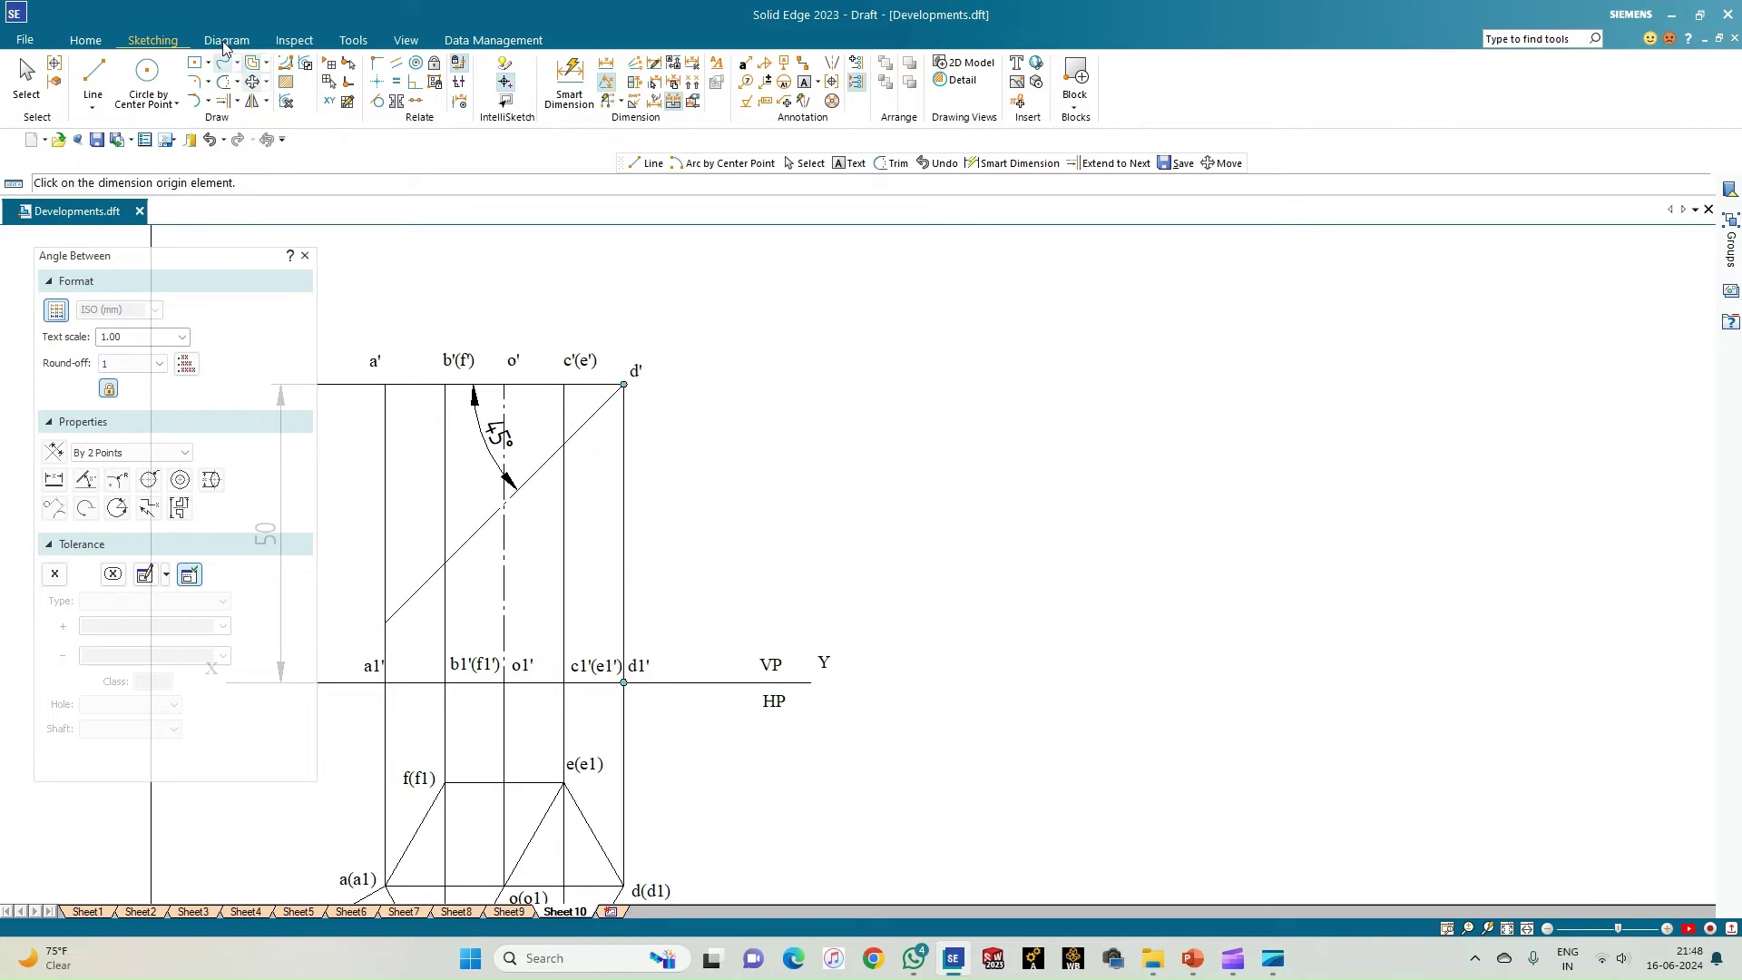
pyautogui.click(93, 78)
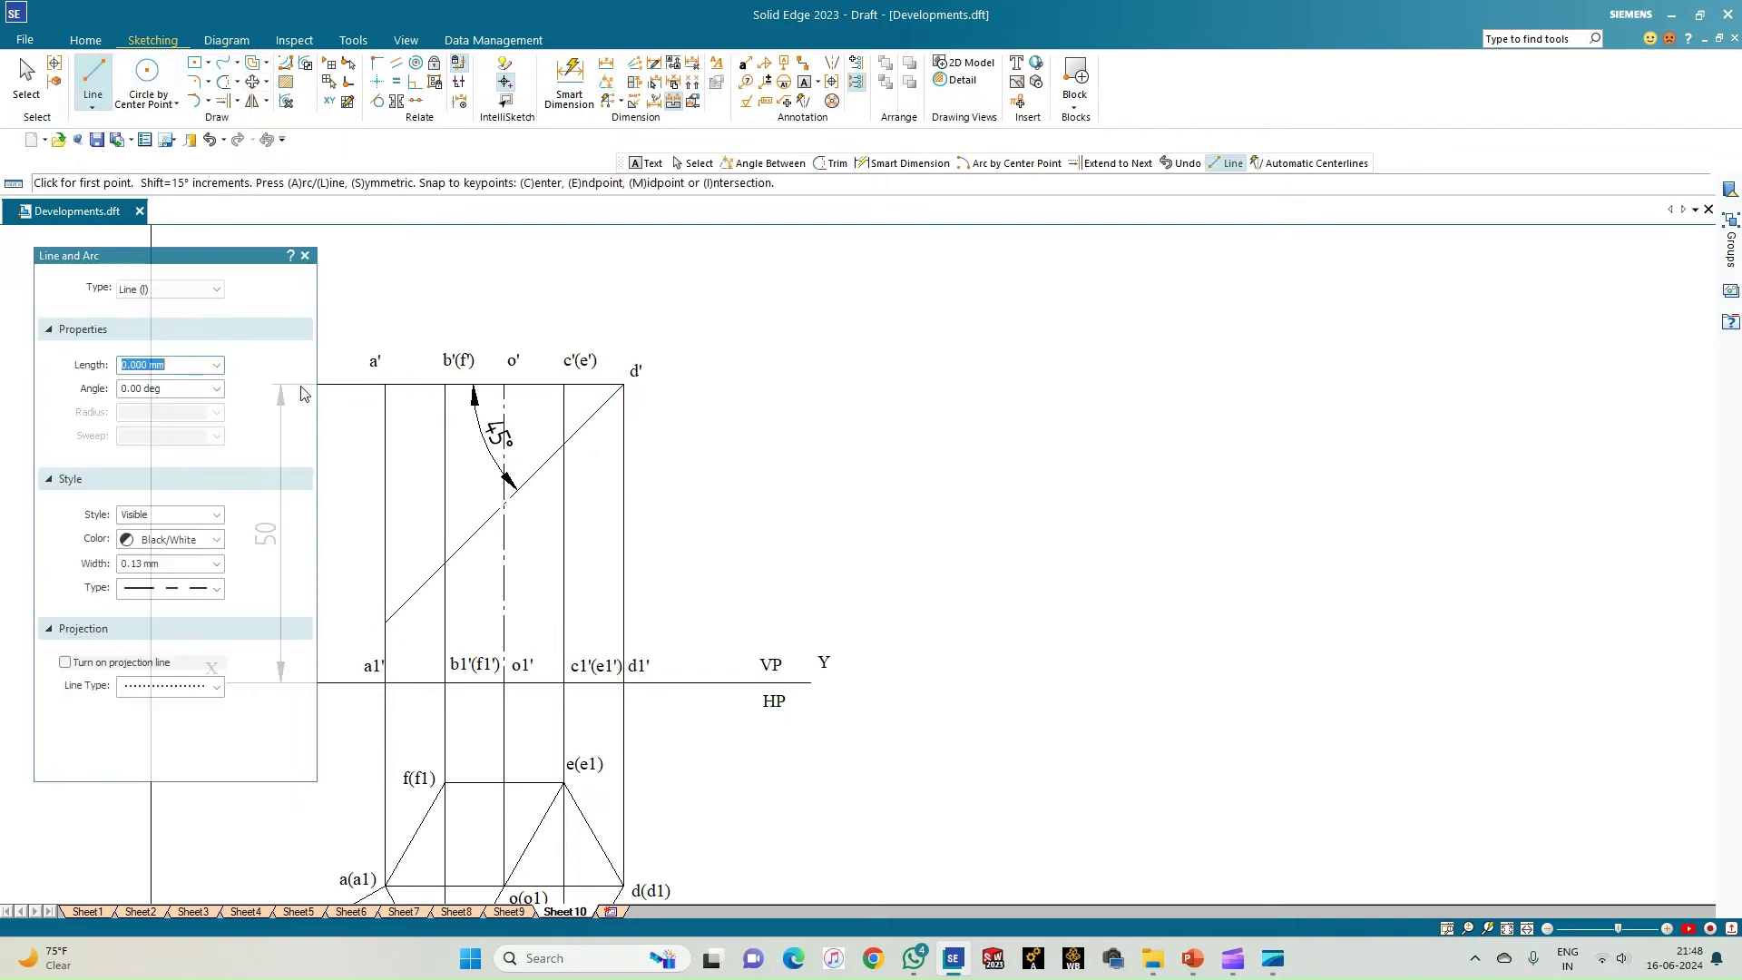
pyautogui.click(218, 588)
pyautogui.click(182, 610)
pyautogui.click(199, 565)
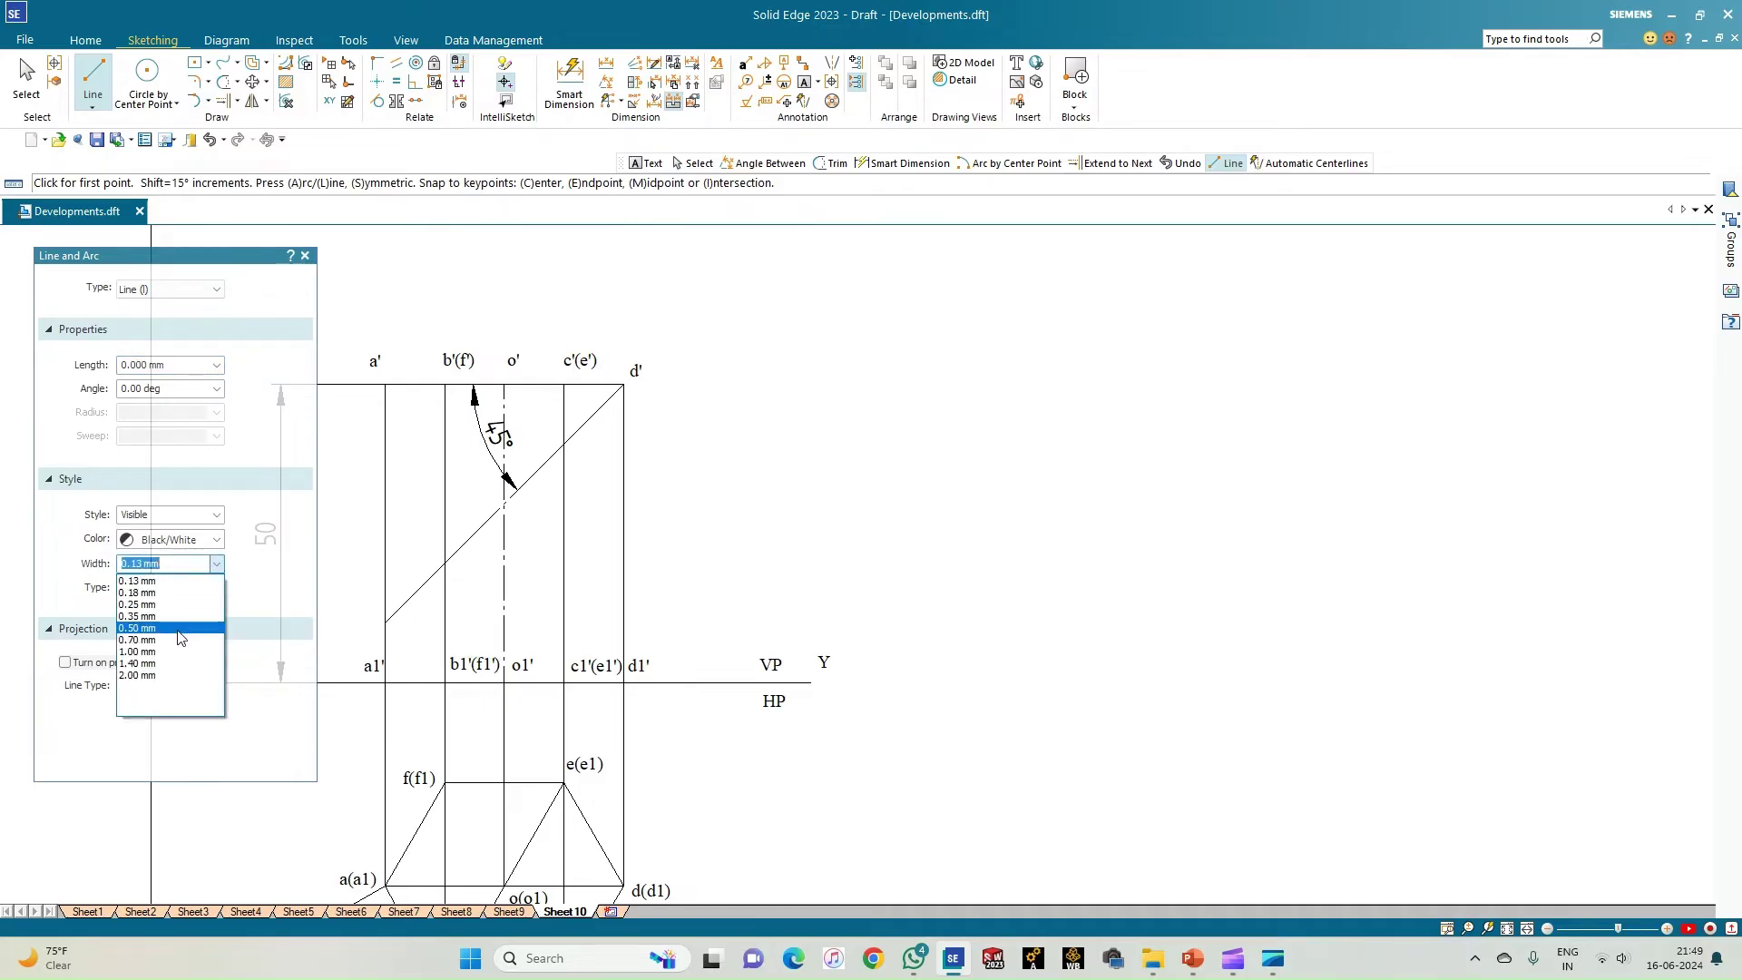
pyautogui.click(178, 629)
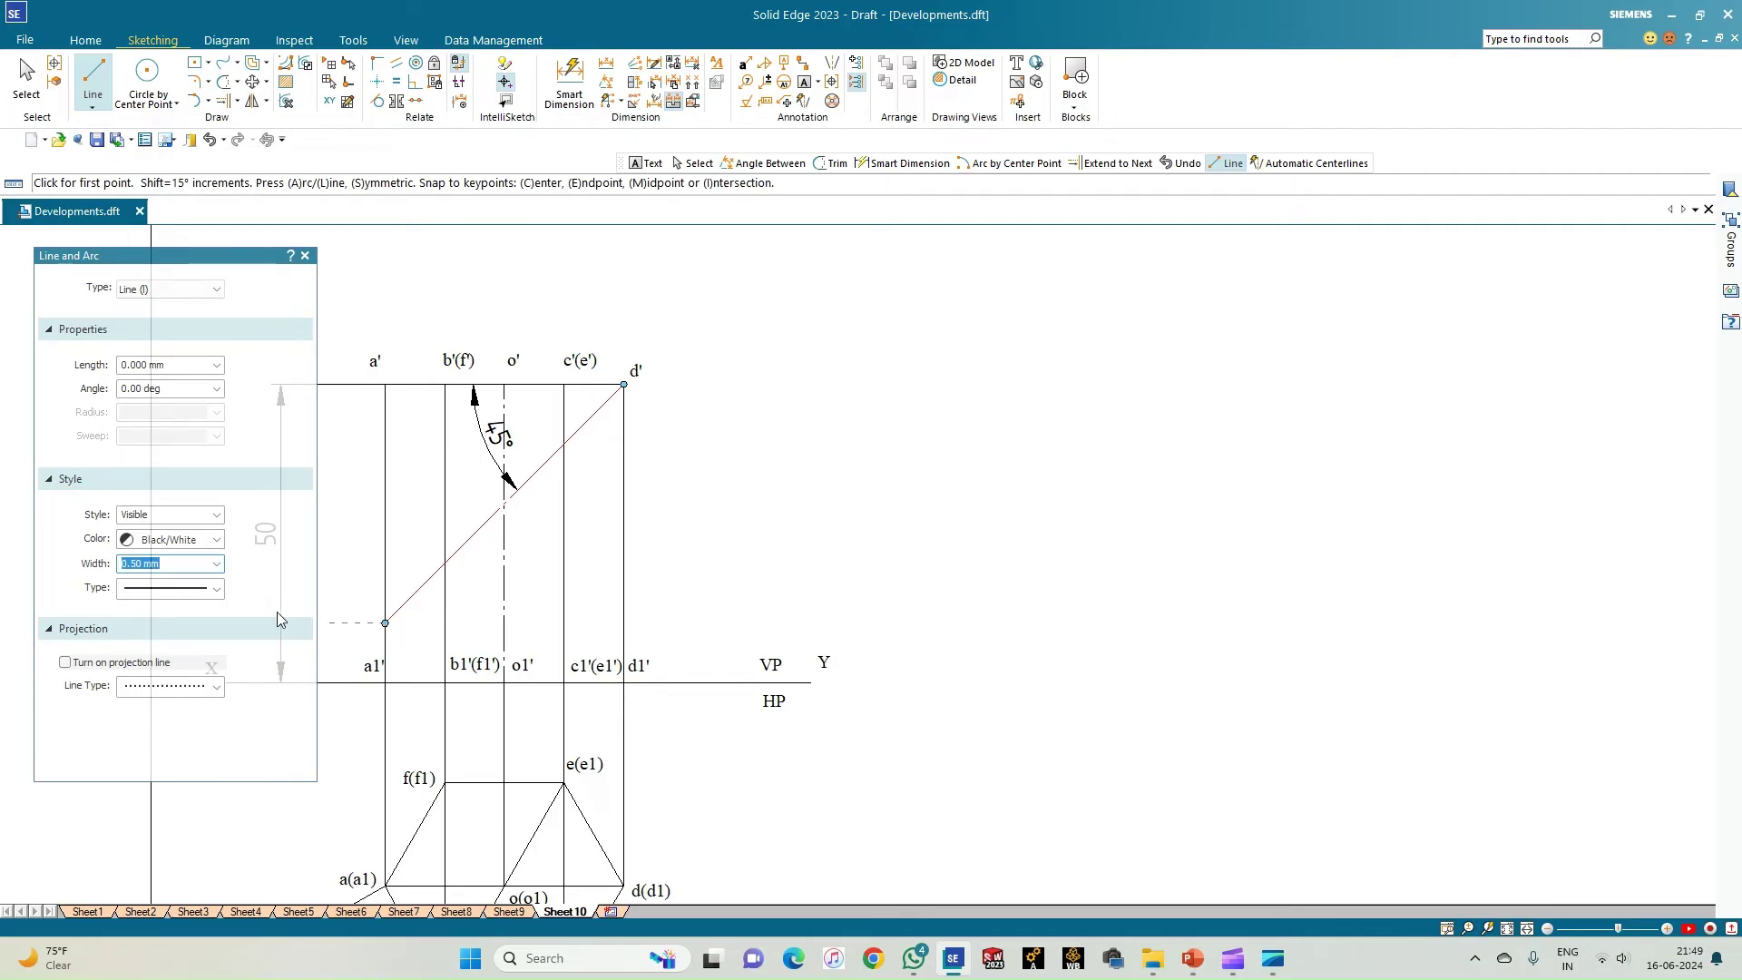
pyautogui.click(386, 624)
pyautogui.click(386, 683)
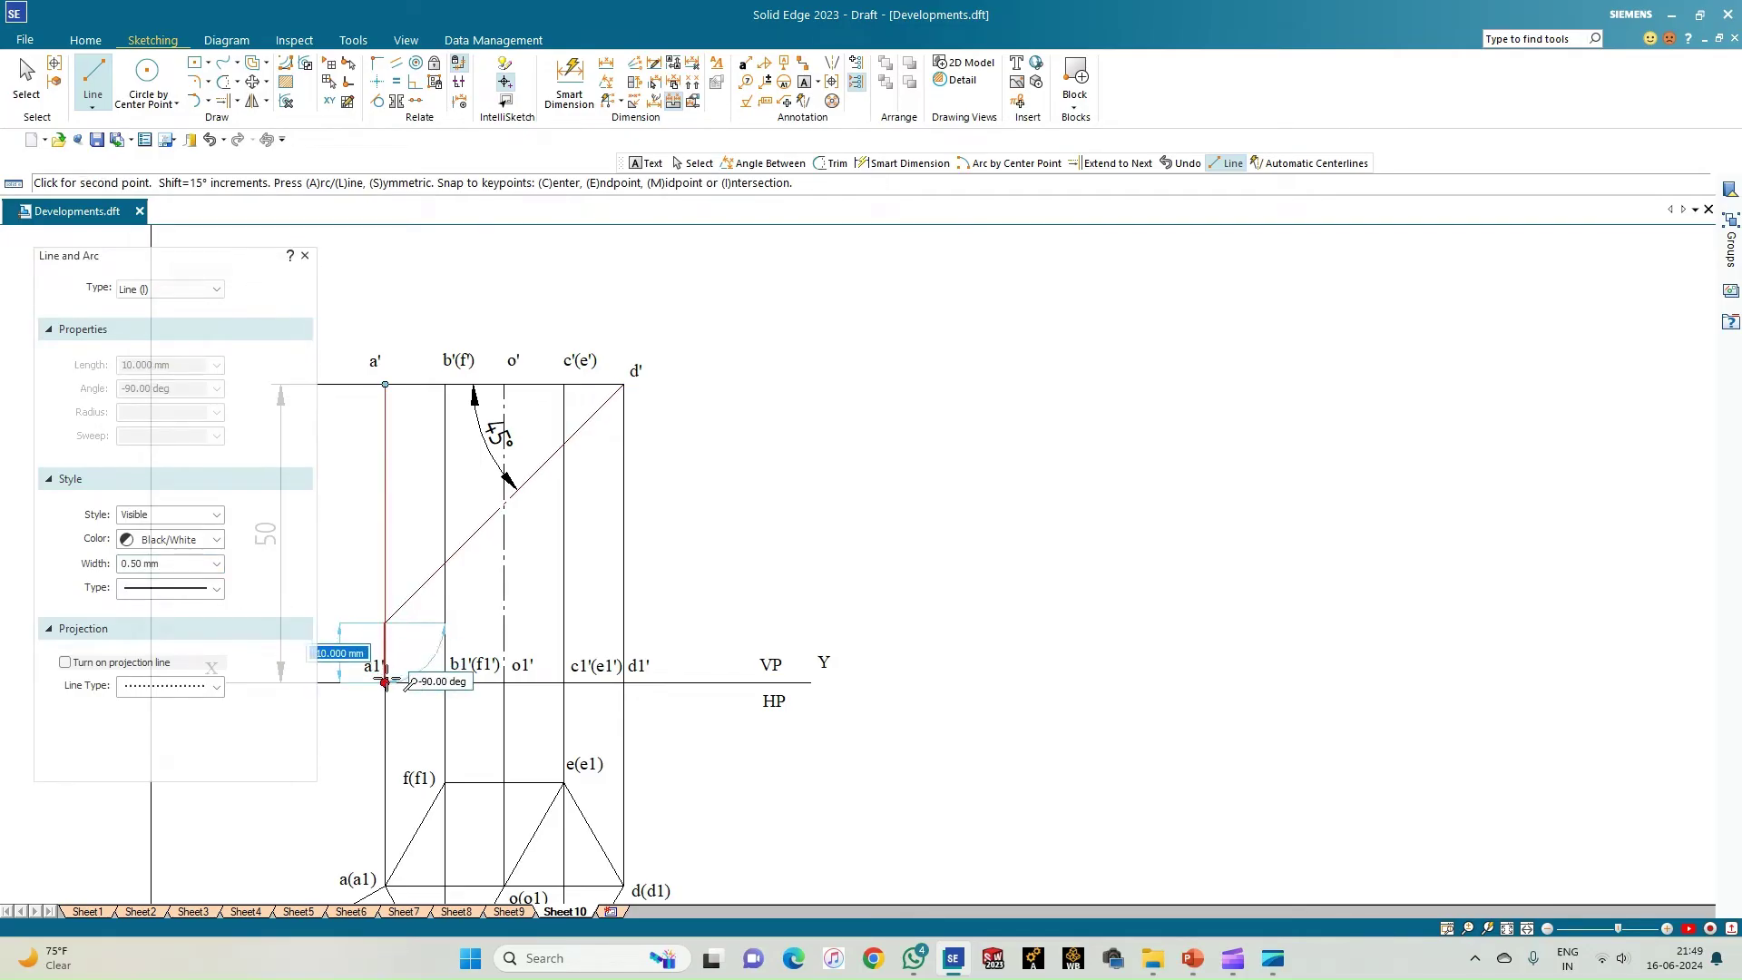
pyautogui.click(624, 683)
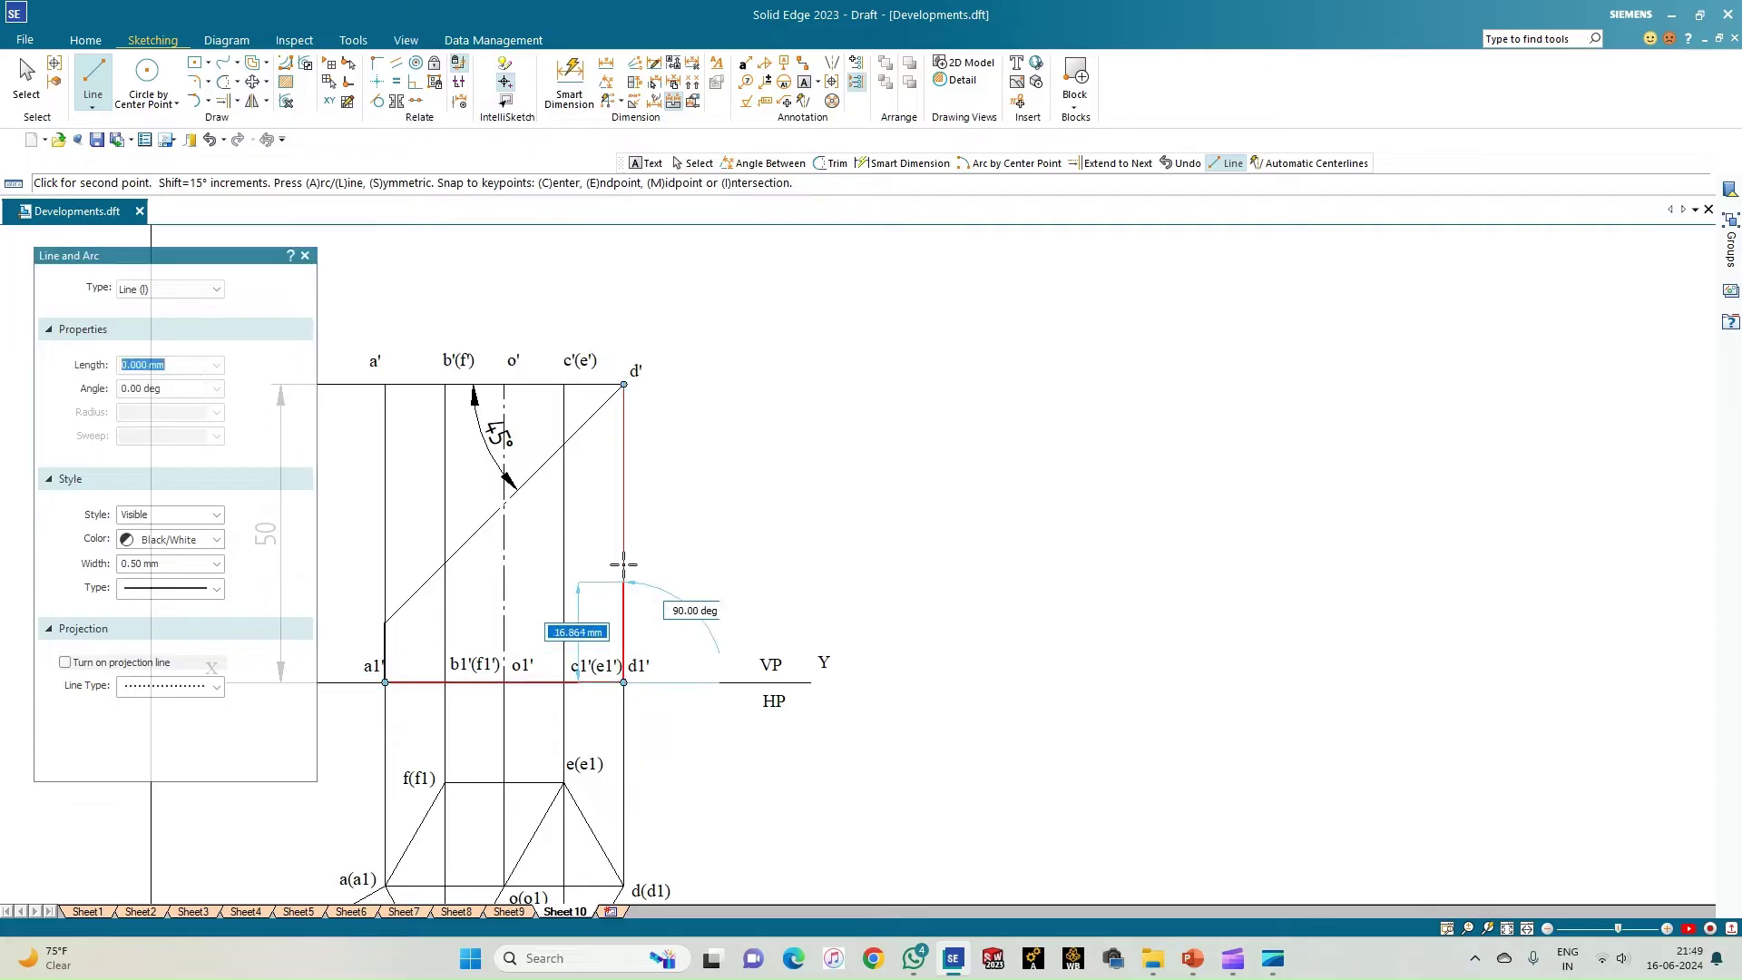
pyautogui.click(623, 384)
pyautogui.rightClick(733, 465)
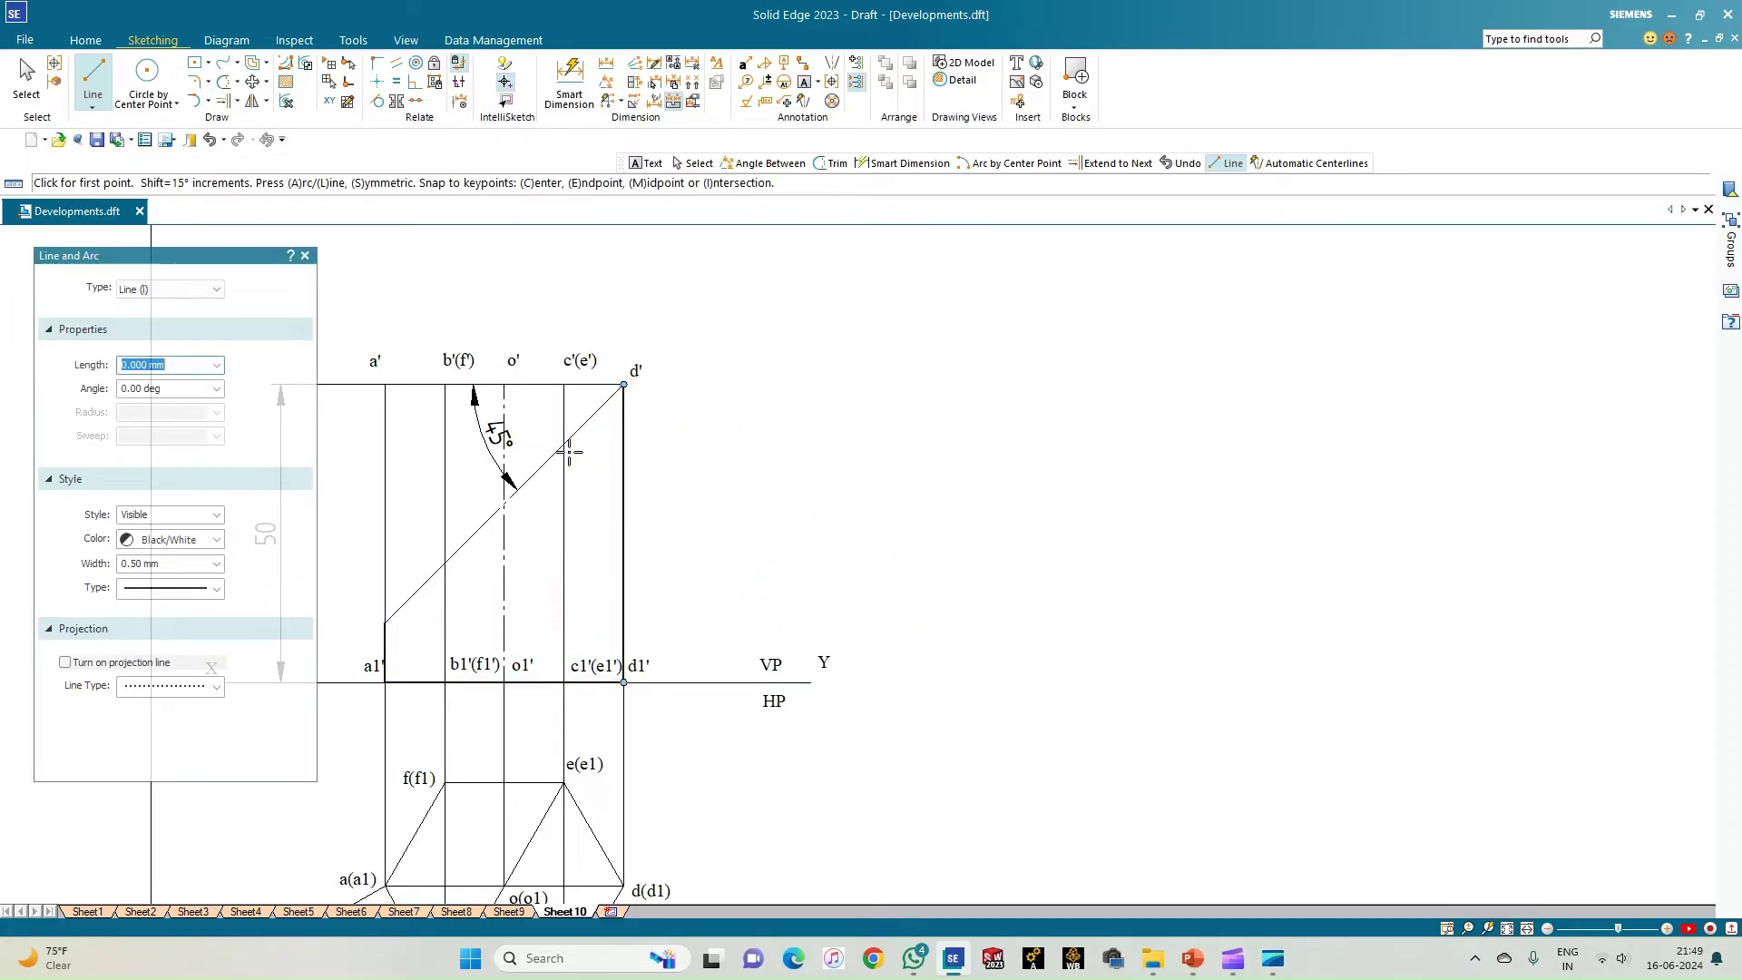
# Draw 0.50 mm vertical edges from the cutting plane down to c1'(e1') and b1'(f1') in the front view
pyautogui.click(563, 445)
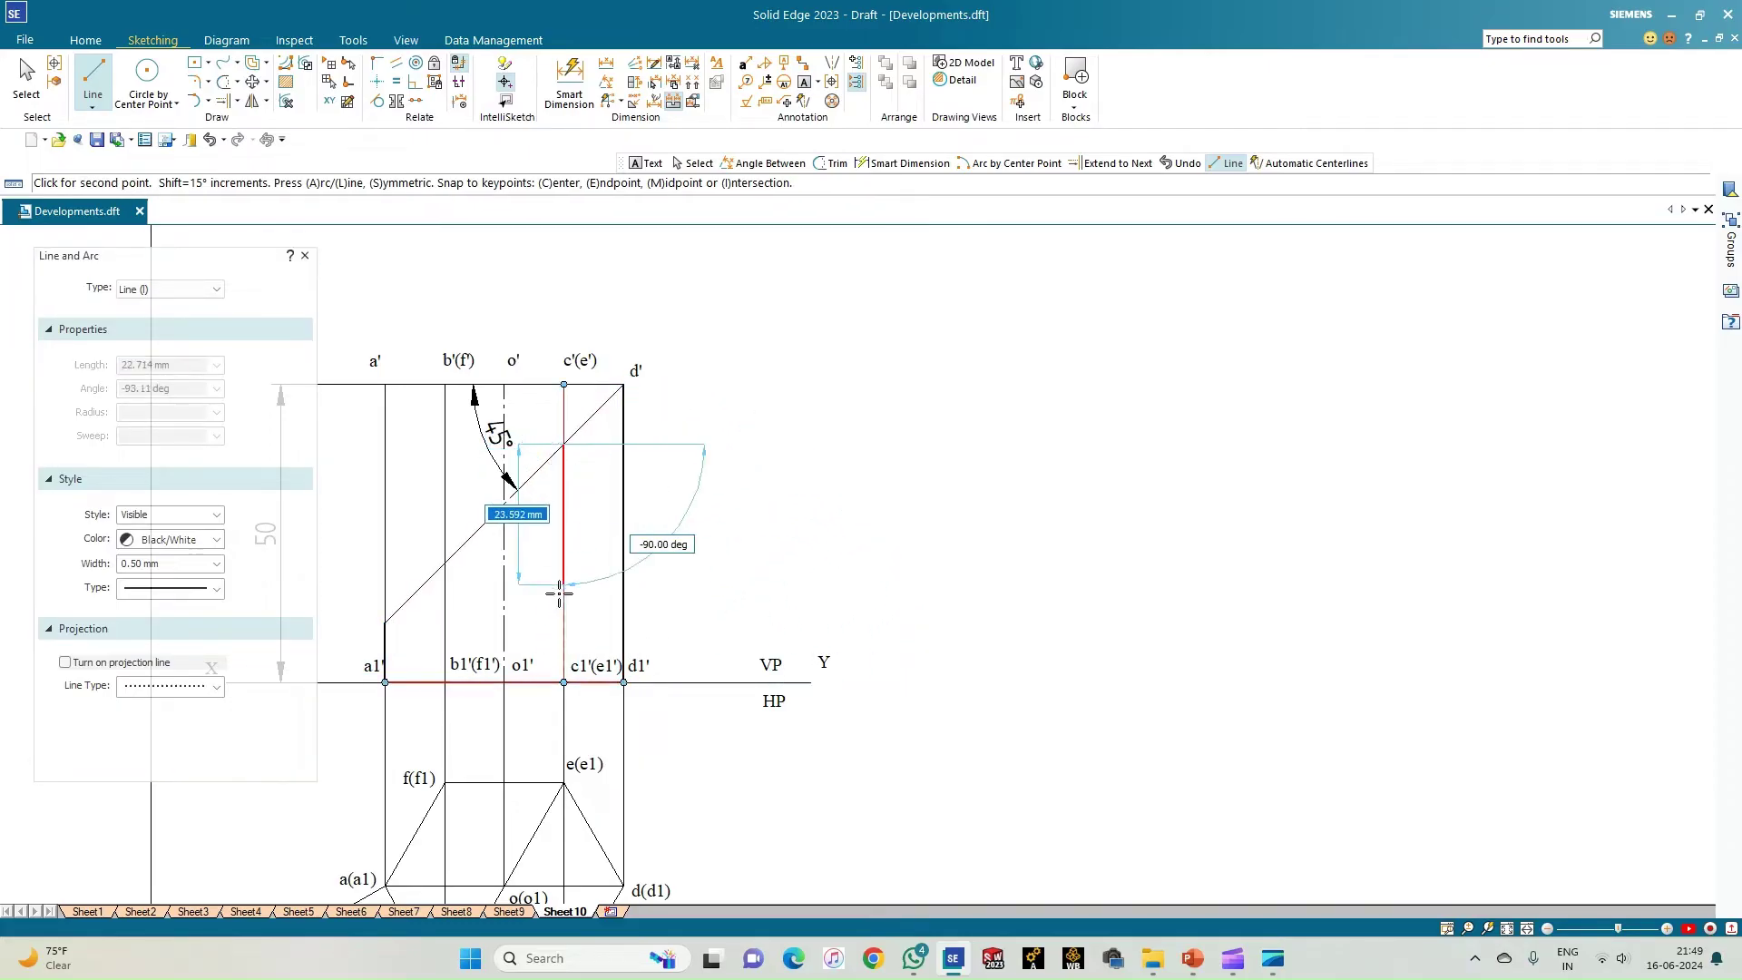
pyautogui.click(564, 682)
pyautogui.rightClick(762, 609)
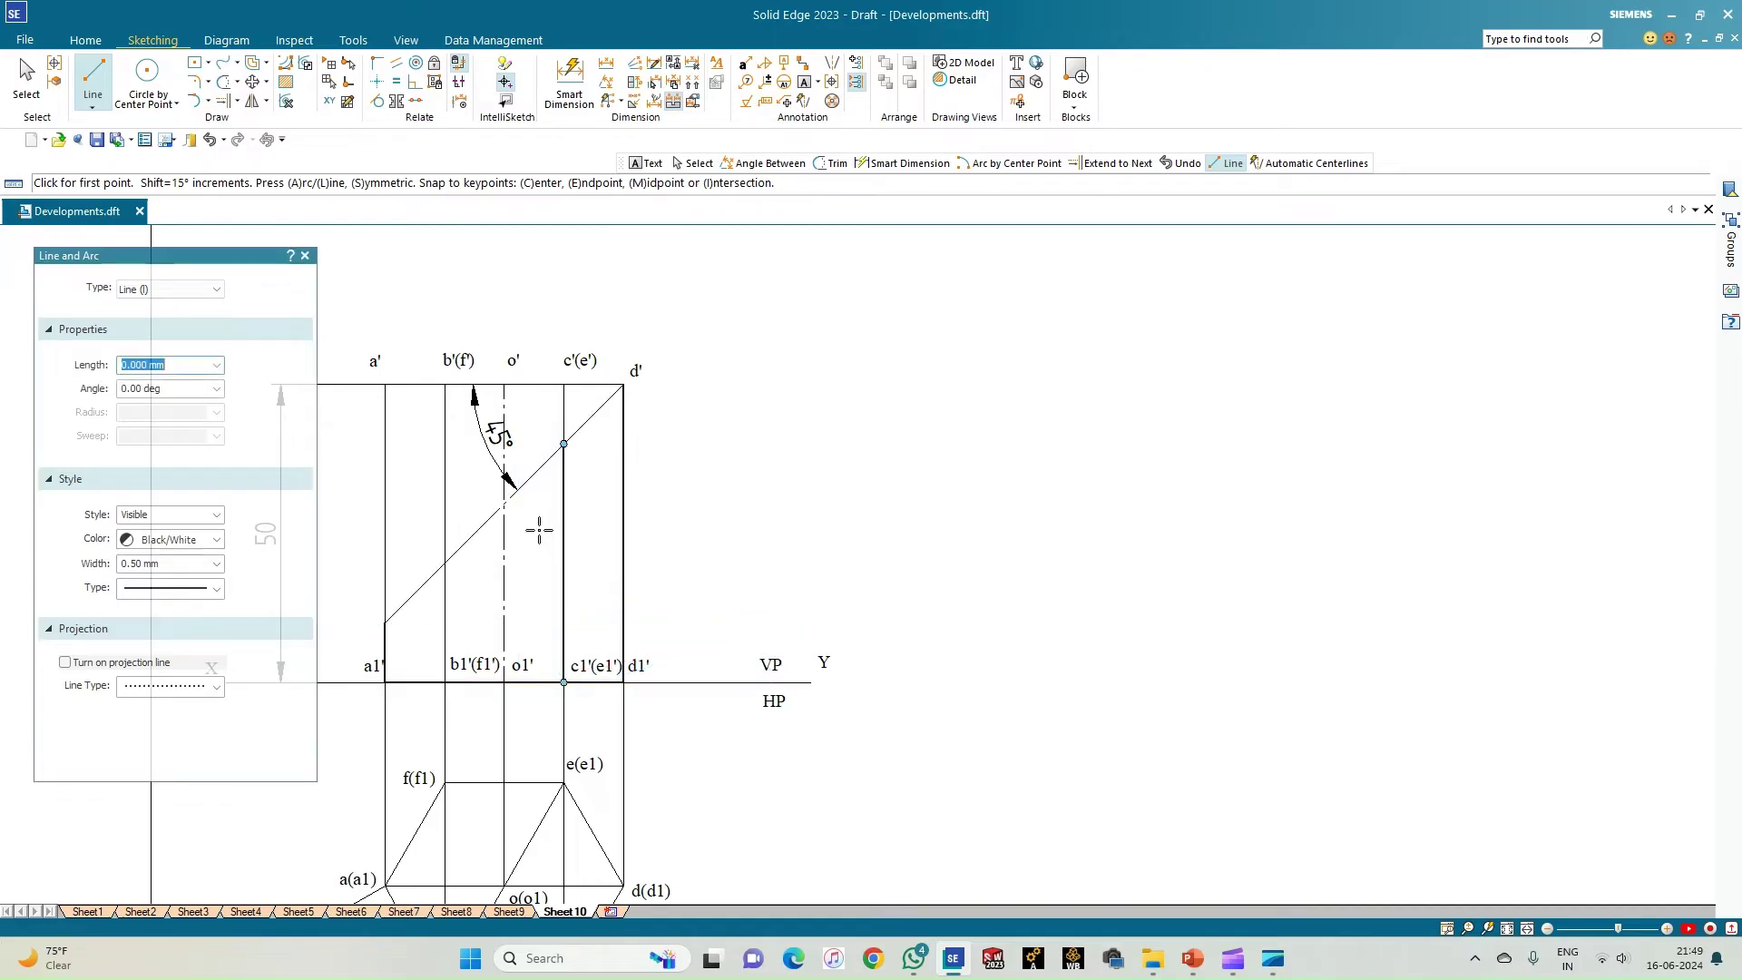
pyautogui.click(445, 563)
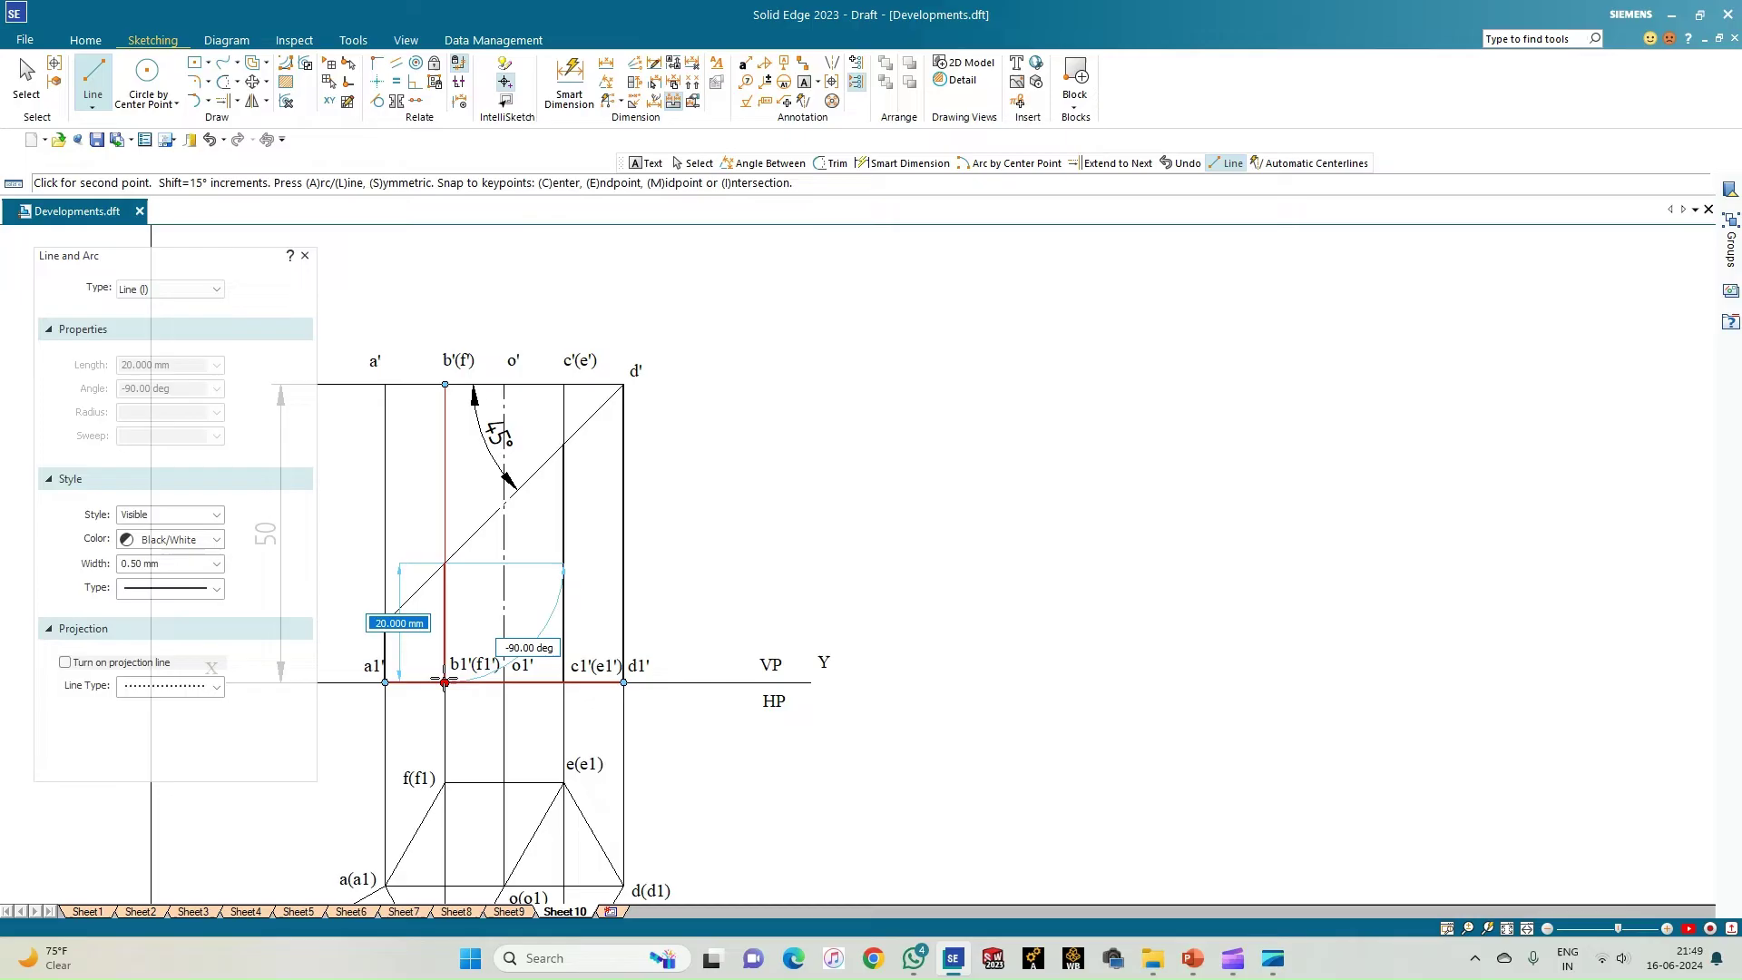
pyautogui.click(444, 682)
pyautogui.rightClick(762, 585)
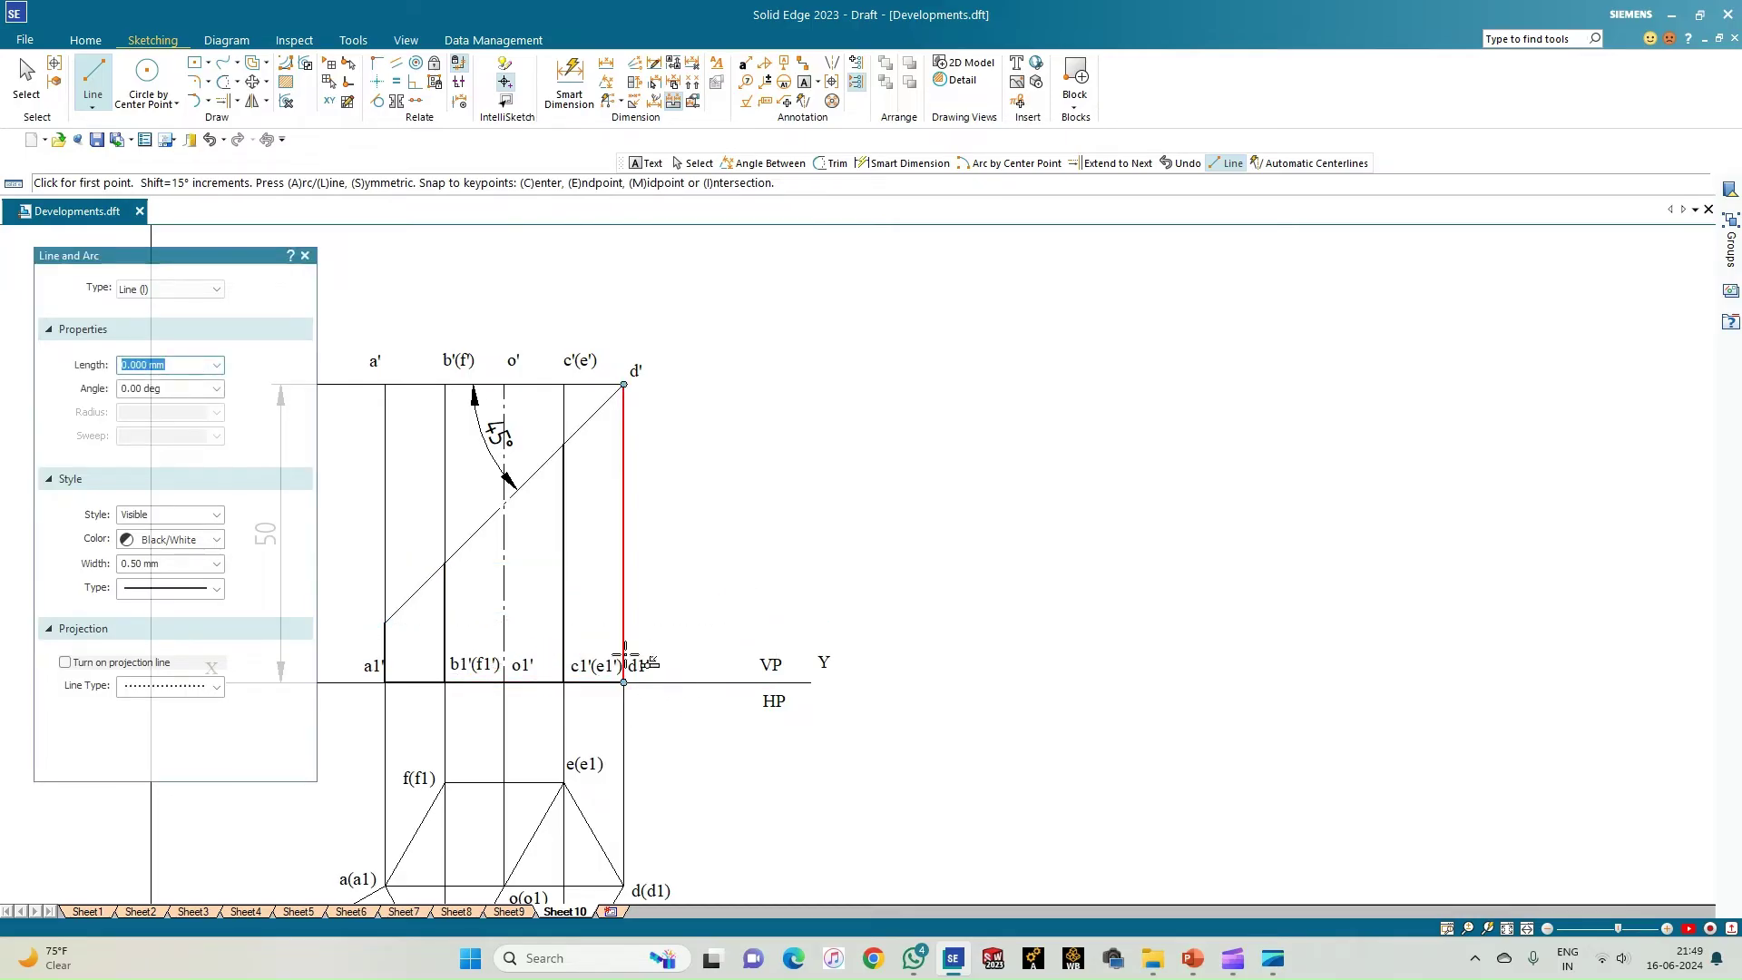
# Label the points where the cutting plane meets the prism's vertical edges 1' to 6' in the front view
pyautogui.click(804, 82)
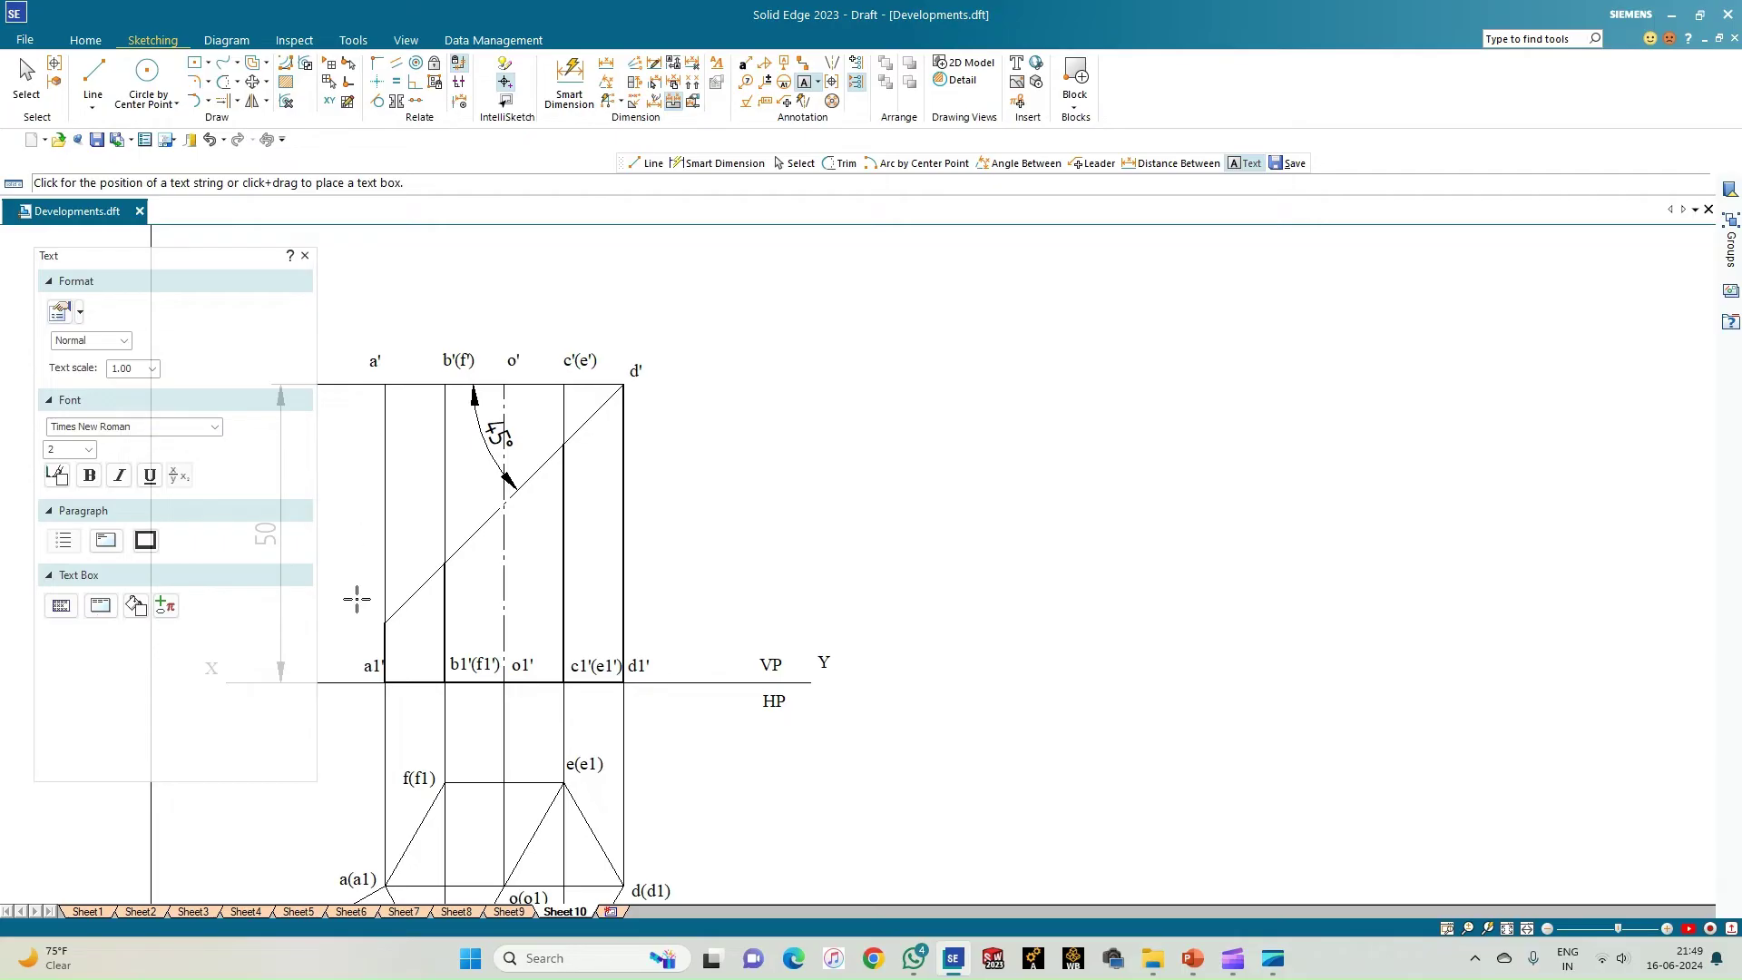
pyautogui.click(364, 610)
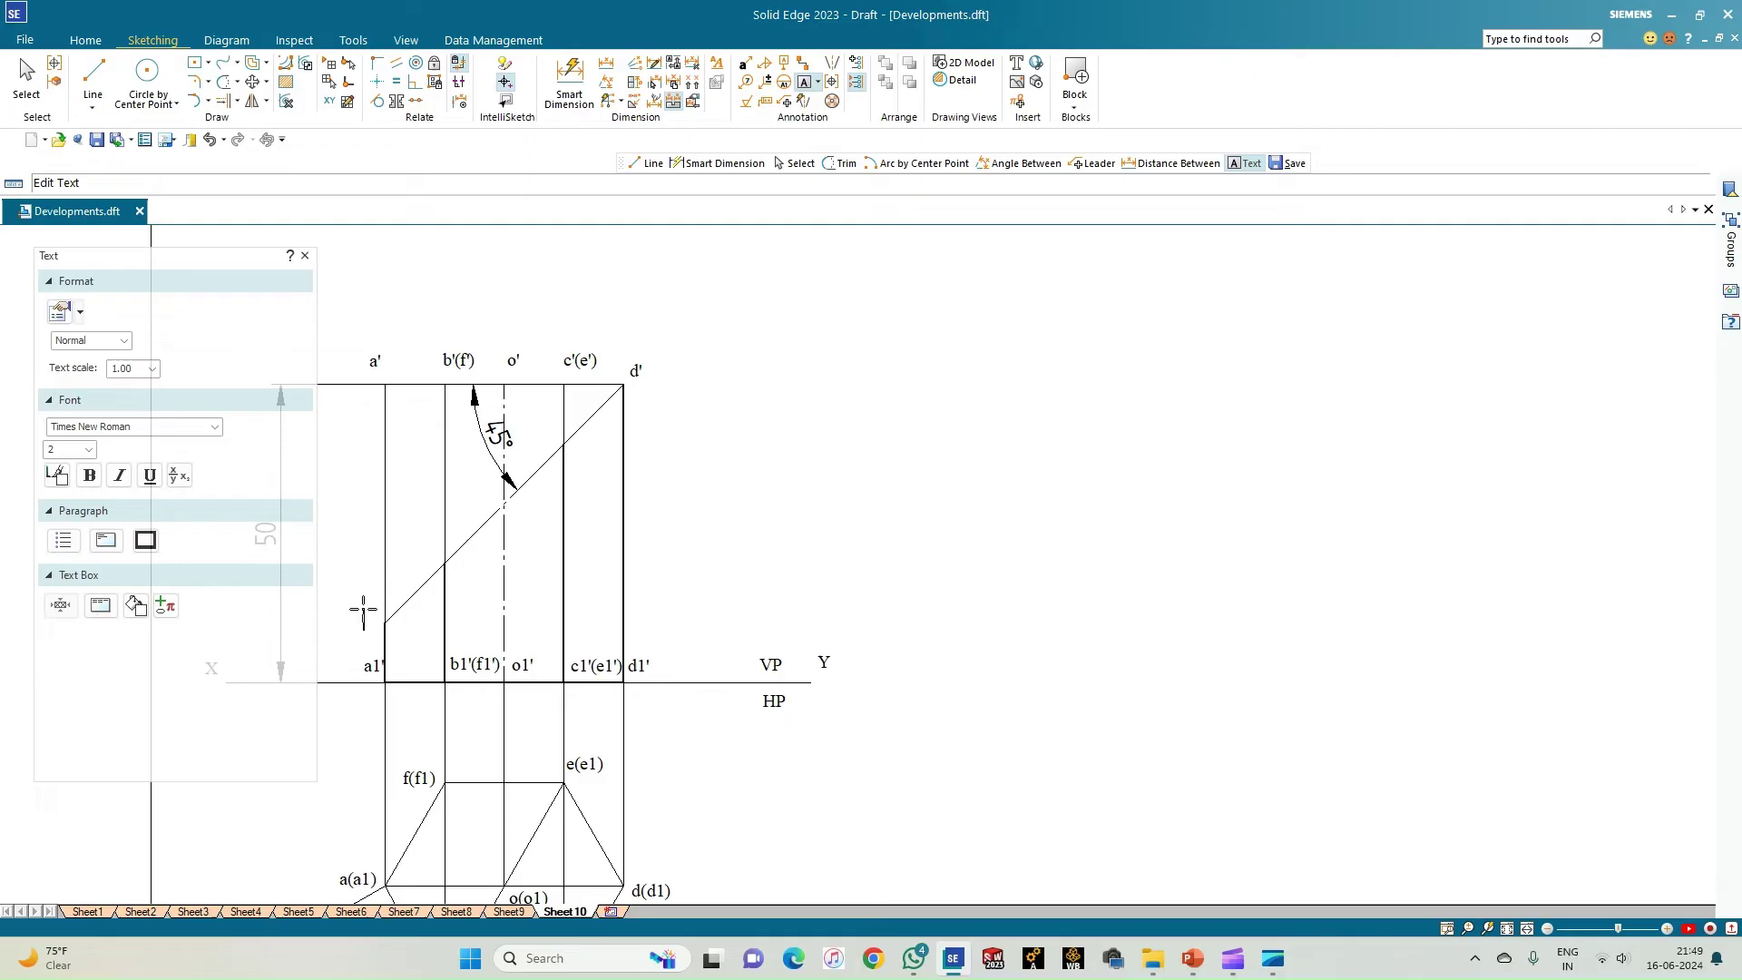
pyautogui.write("1'")
pyautogui.click(646, 409)
pyautogui.click(448, 544)
# Number the hexagon's corners 1 to 6 in the top view, from a(a1) through b, c, d and e to f(f1)
pyautogui.scroll(-3, 541, 778)
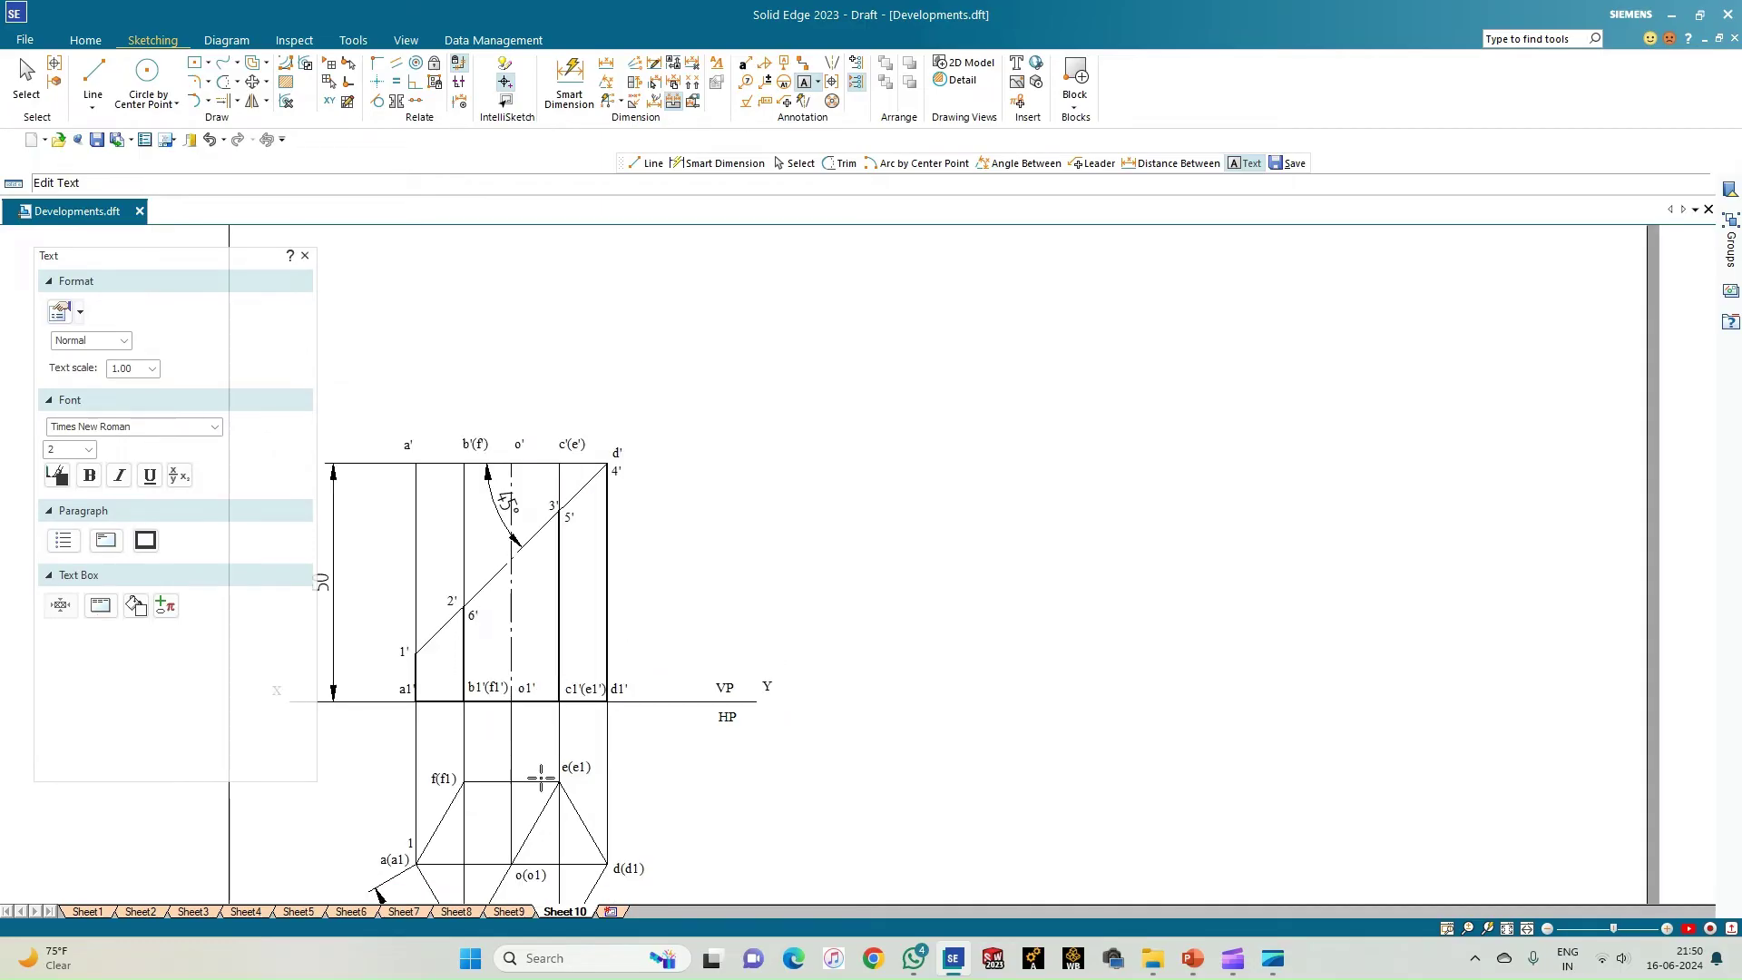
pyautogui.click(1507, 929)
pyautogui.scroll(3, 569, 805)
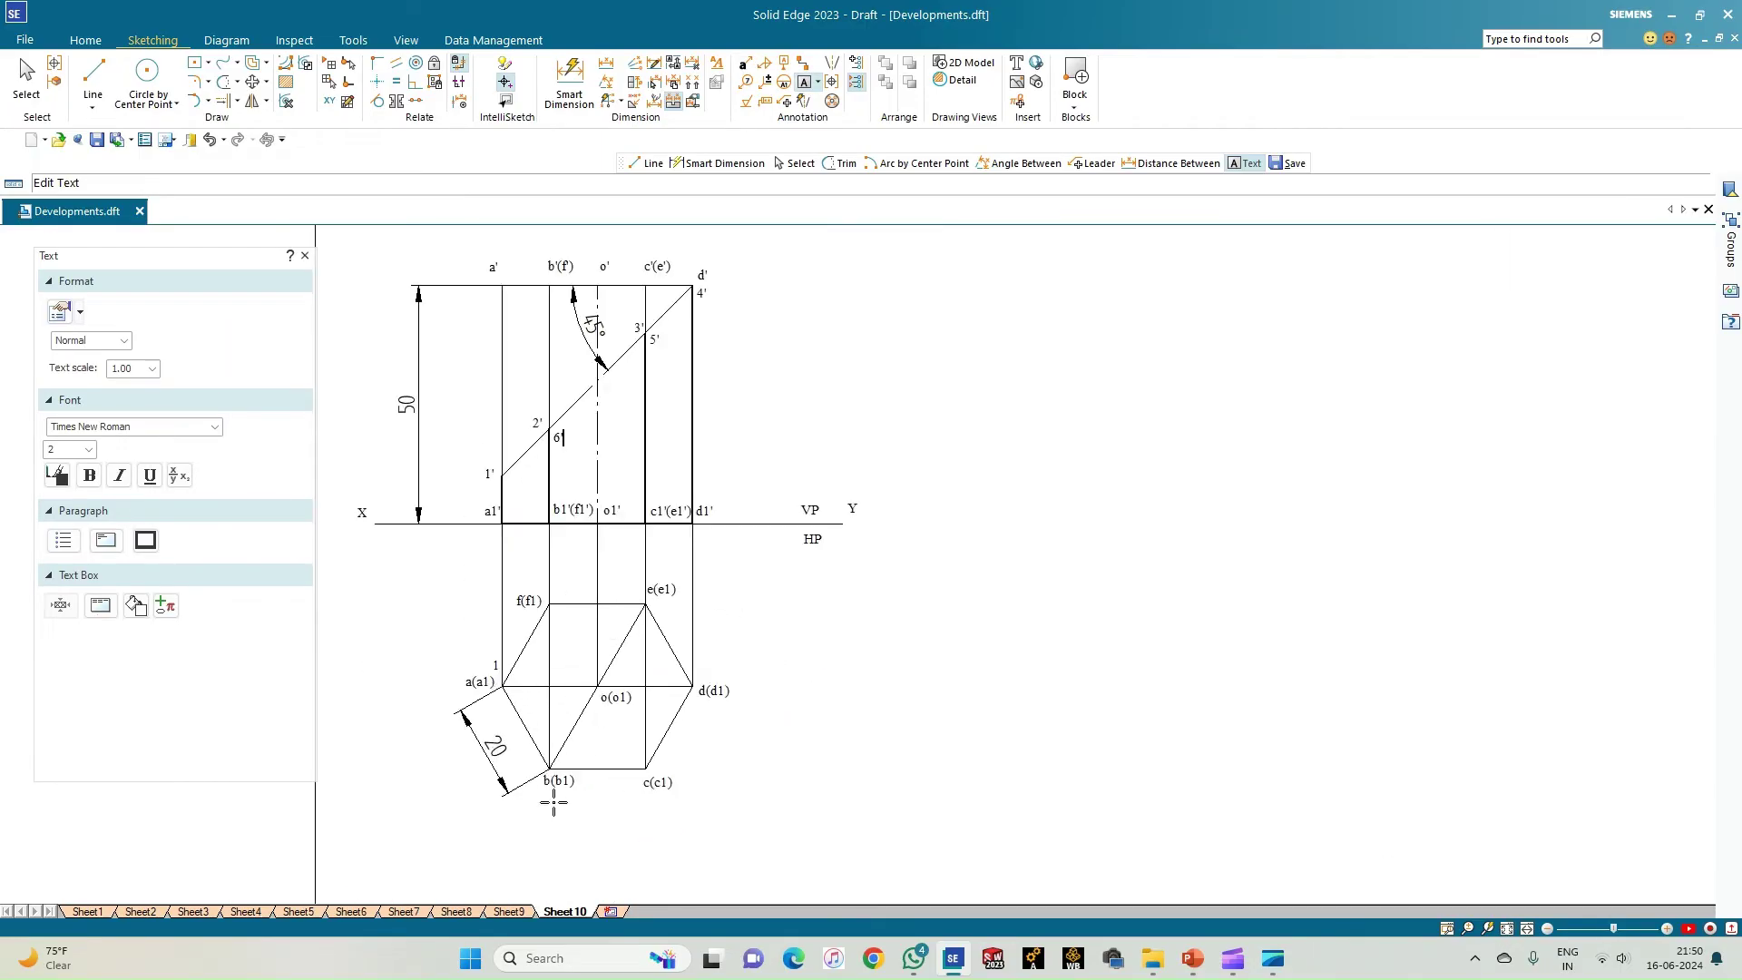
pyautogui.write("'")
pyautogui.click(517, 737)
pyautogui.click(517, 737)
pyautogui.write('2')
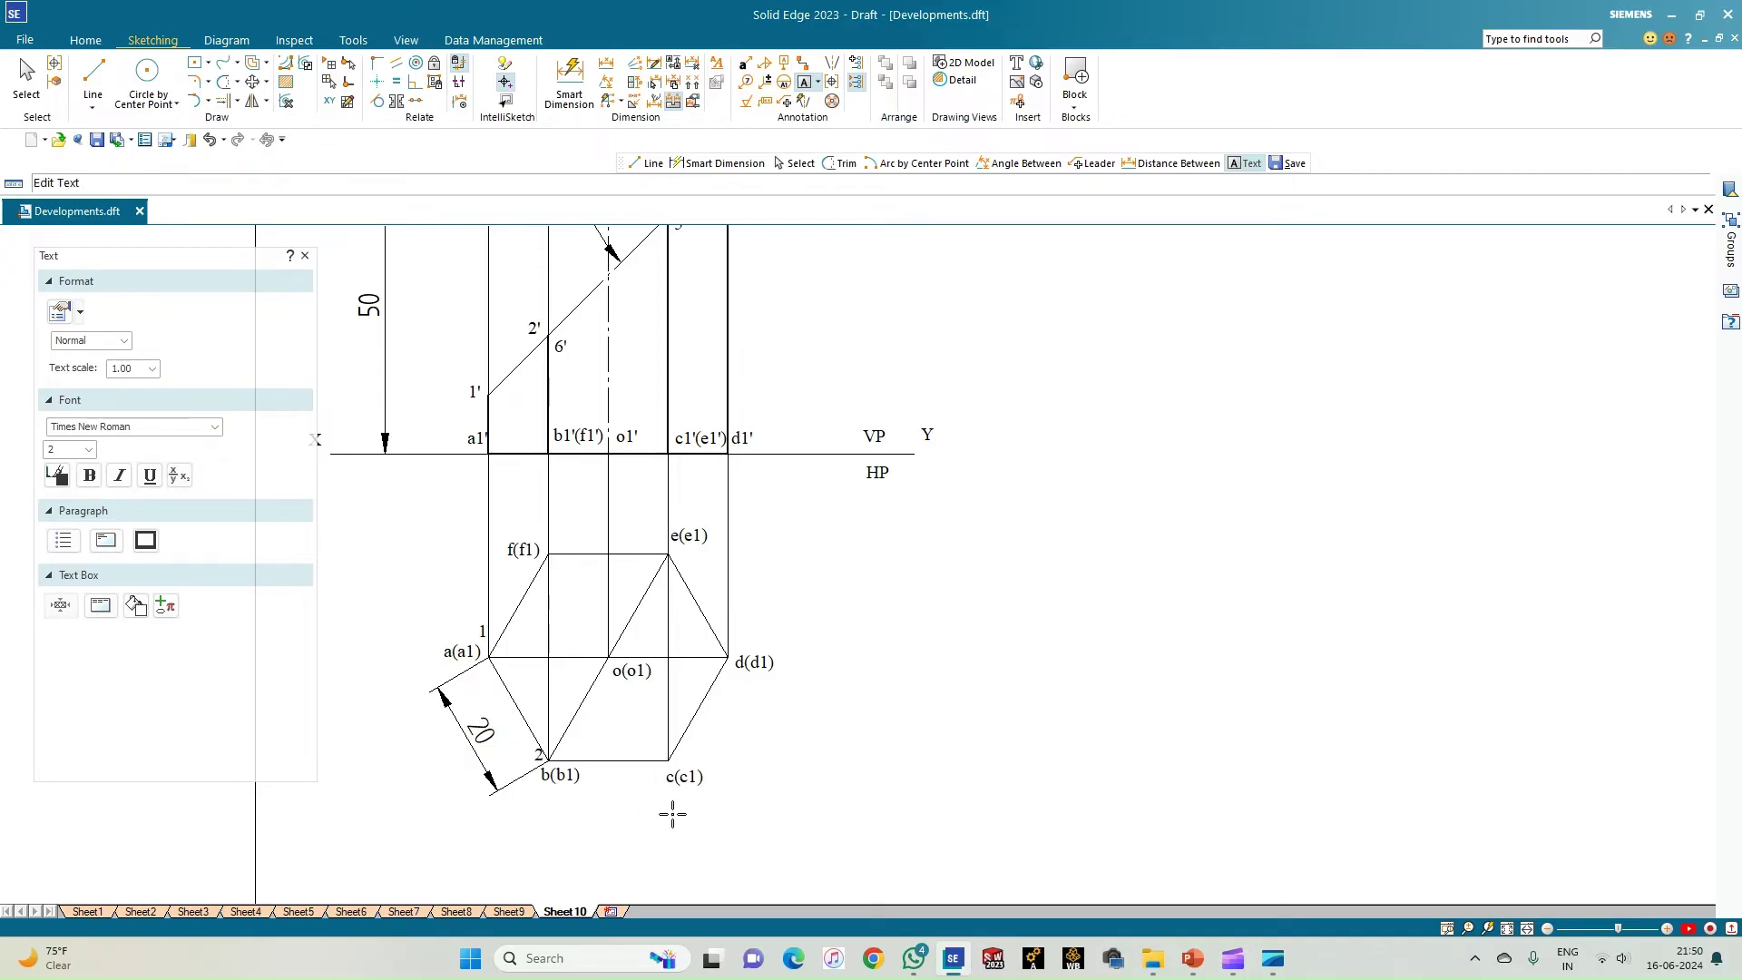
pyautogui.write('3')
pyautogui.click(723, 652)
pyautogui.write('3')
pyautogui.write('4')
pyautogui.click(654, 531)
# Trace the top view's hexagon through corners 1 to 6 with solid 0.50 mm lines, closing it at corner 1
pyautogui.click(93, 77)
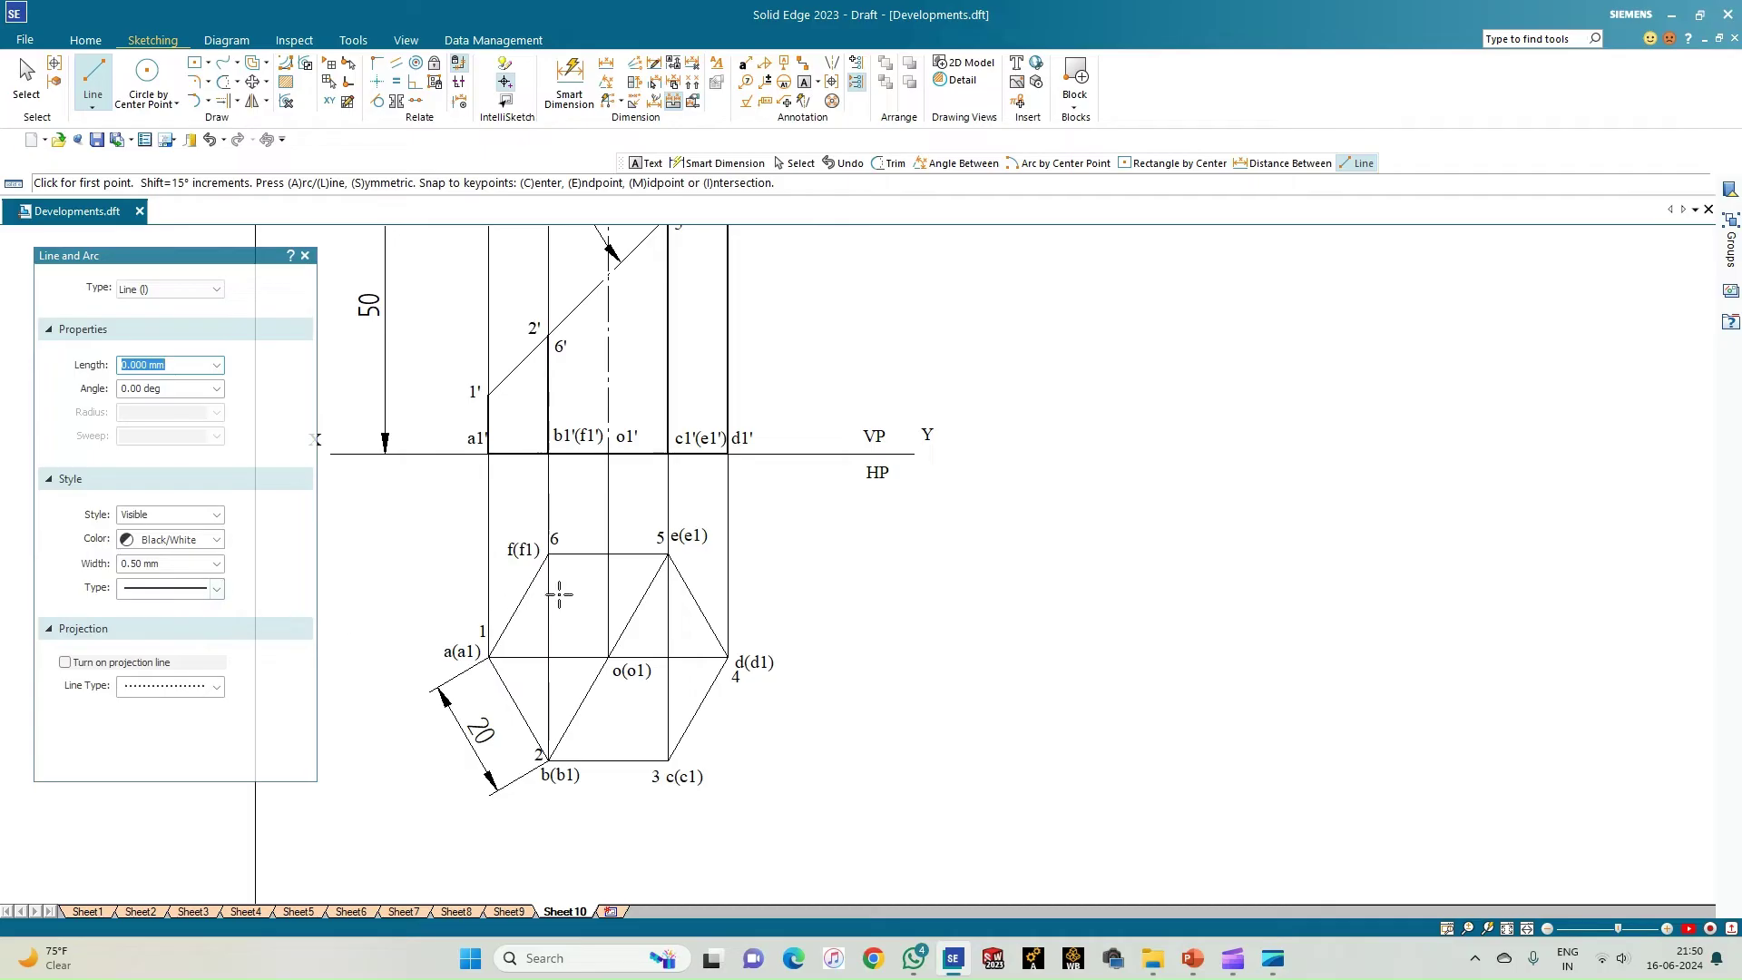
pyautogui.click(489, 657)
pyautogui.click(548, 761)
pyautogui.click(669, 761)
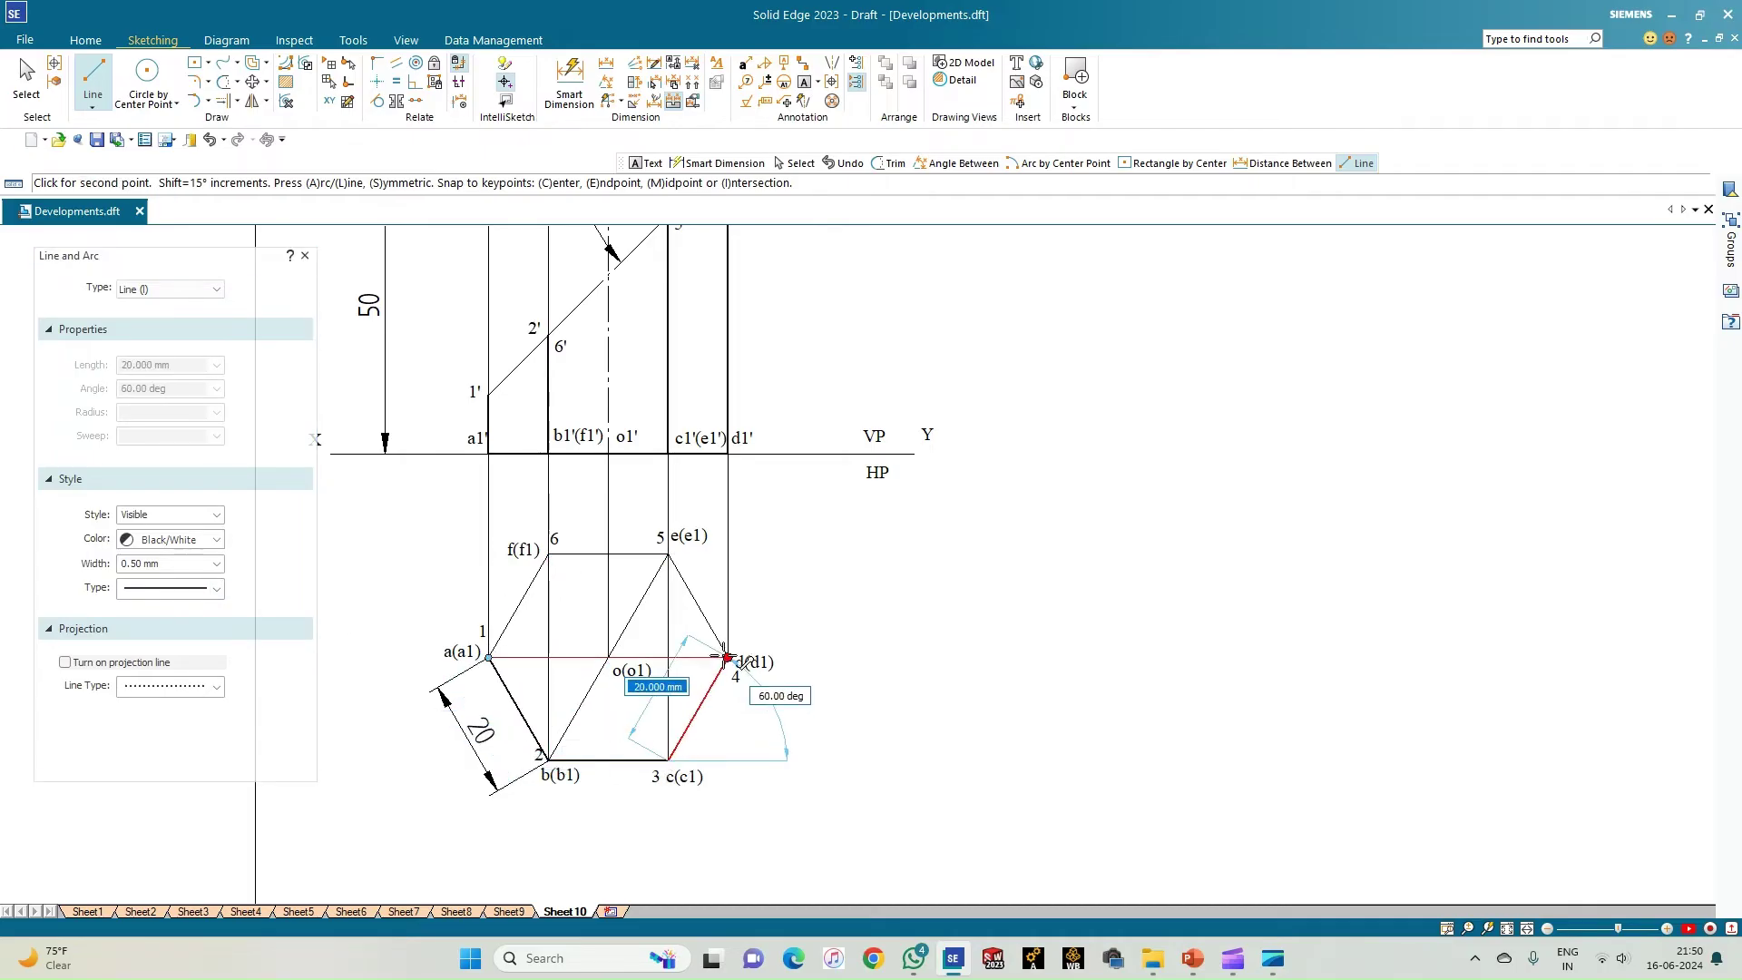
pyautogui.click(728, 657)
pyautogui.click(669, 554)
pyautogui.click(548, 554)
pyautogui.click(490, 657)
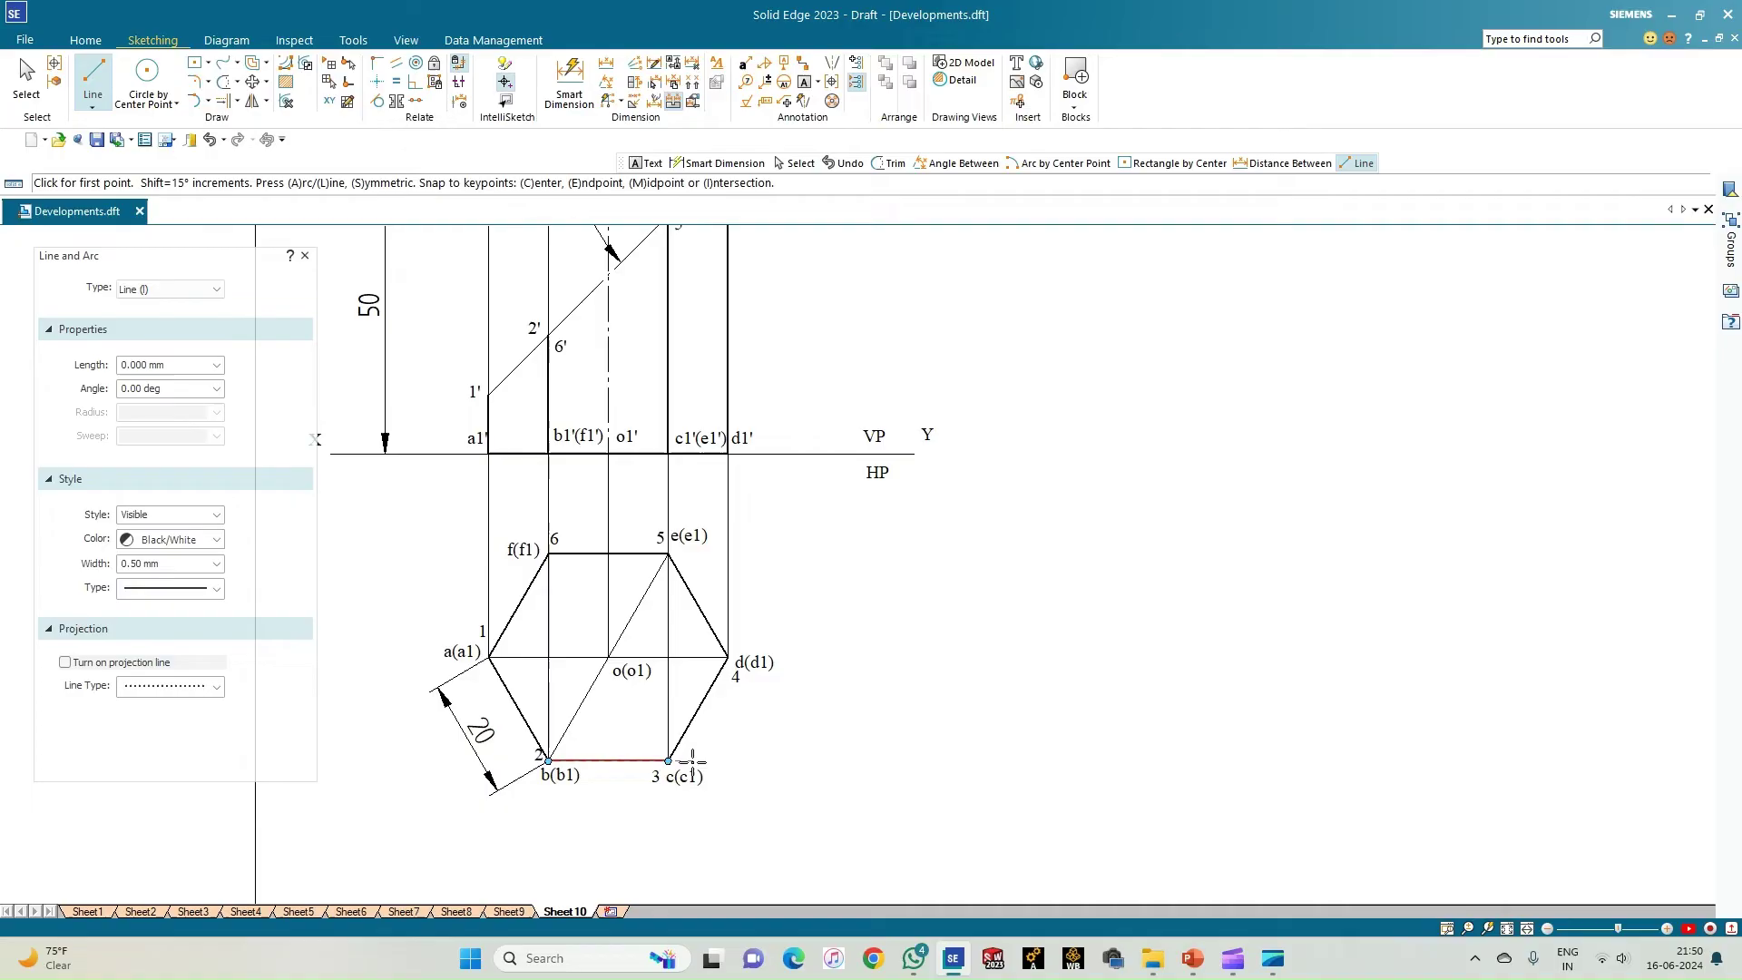
# Draw the development's base as a 0.13 mm wide horizontal line, 20*6 mm long, right of the views and level with the XY line
pyautogui.click(1507, 929)
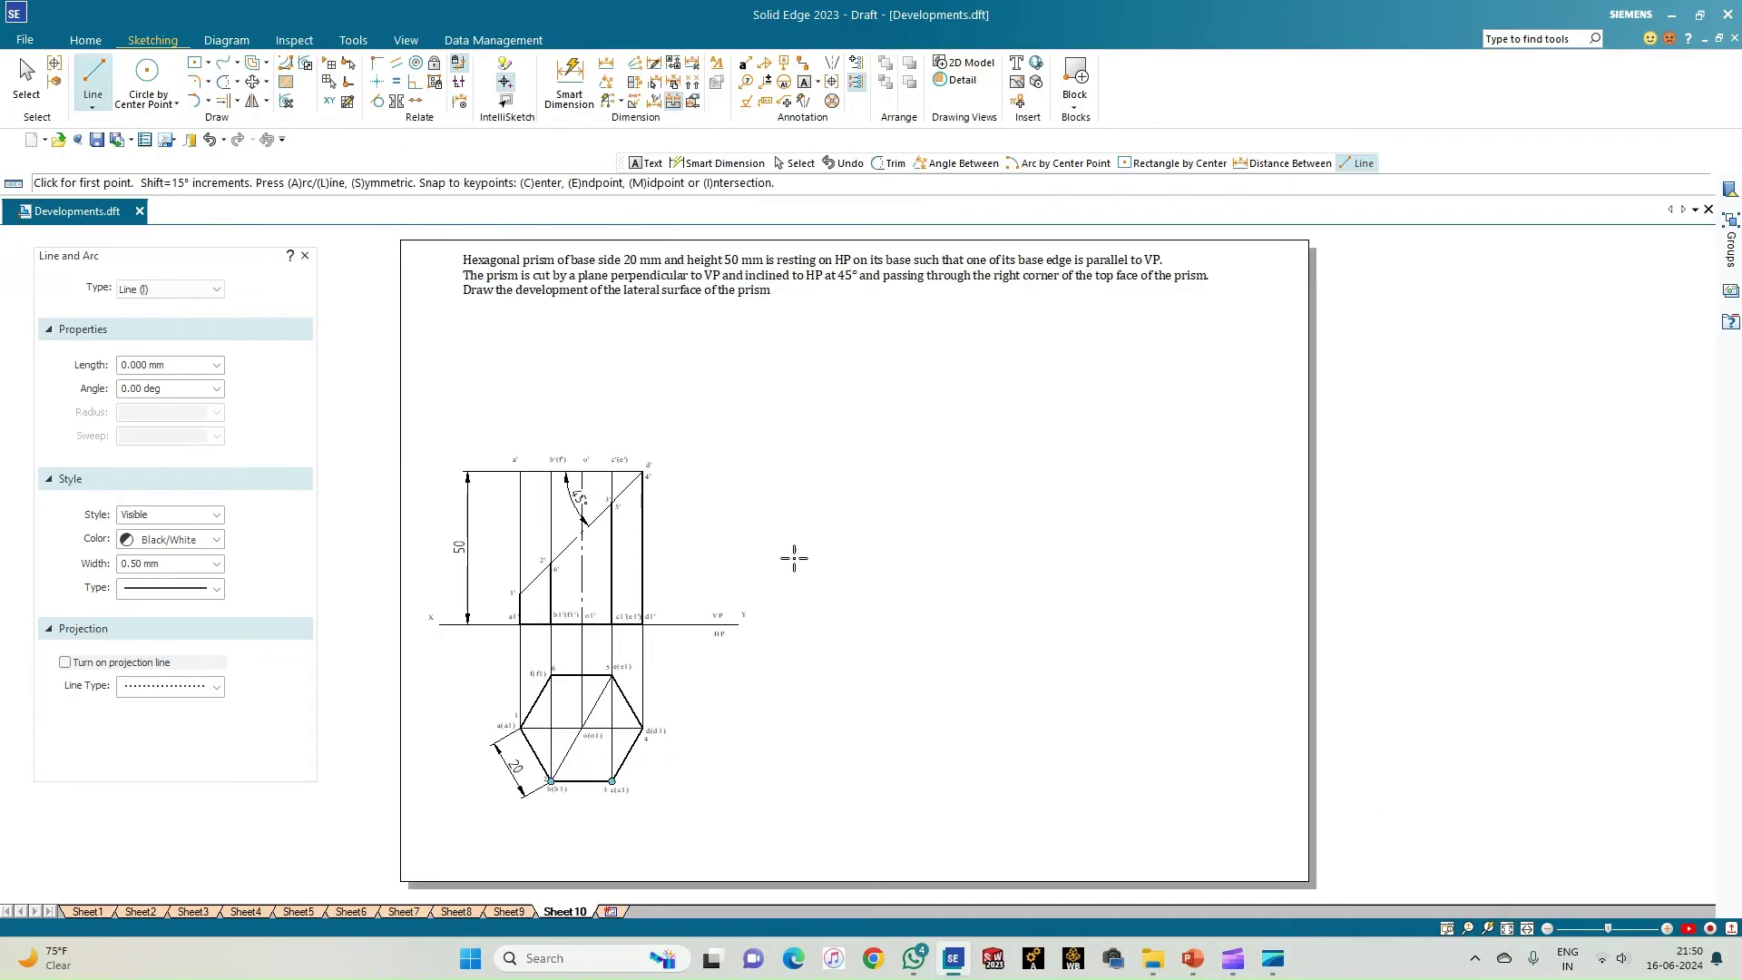
pyautogui.scroll(2, 793, 556)
pyautogui.scroll(1, 810, 664)
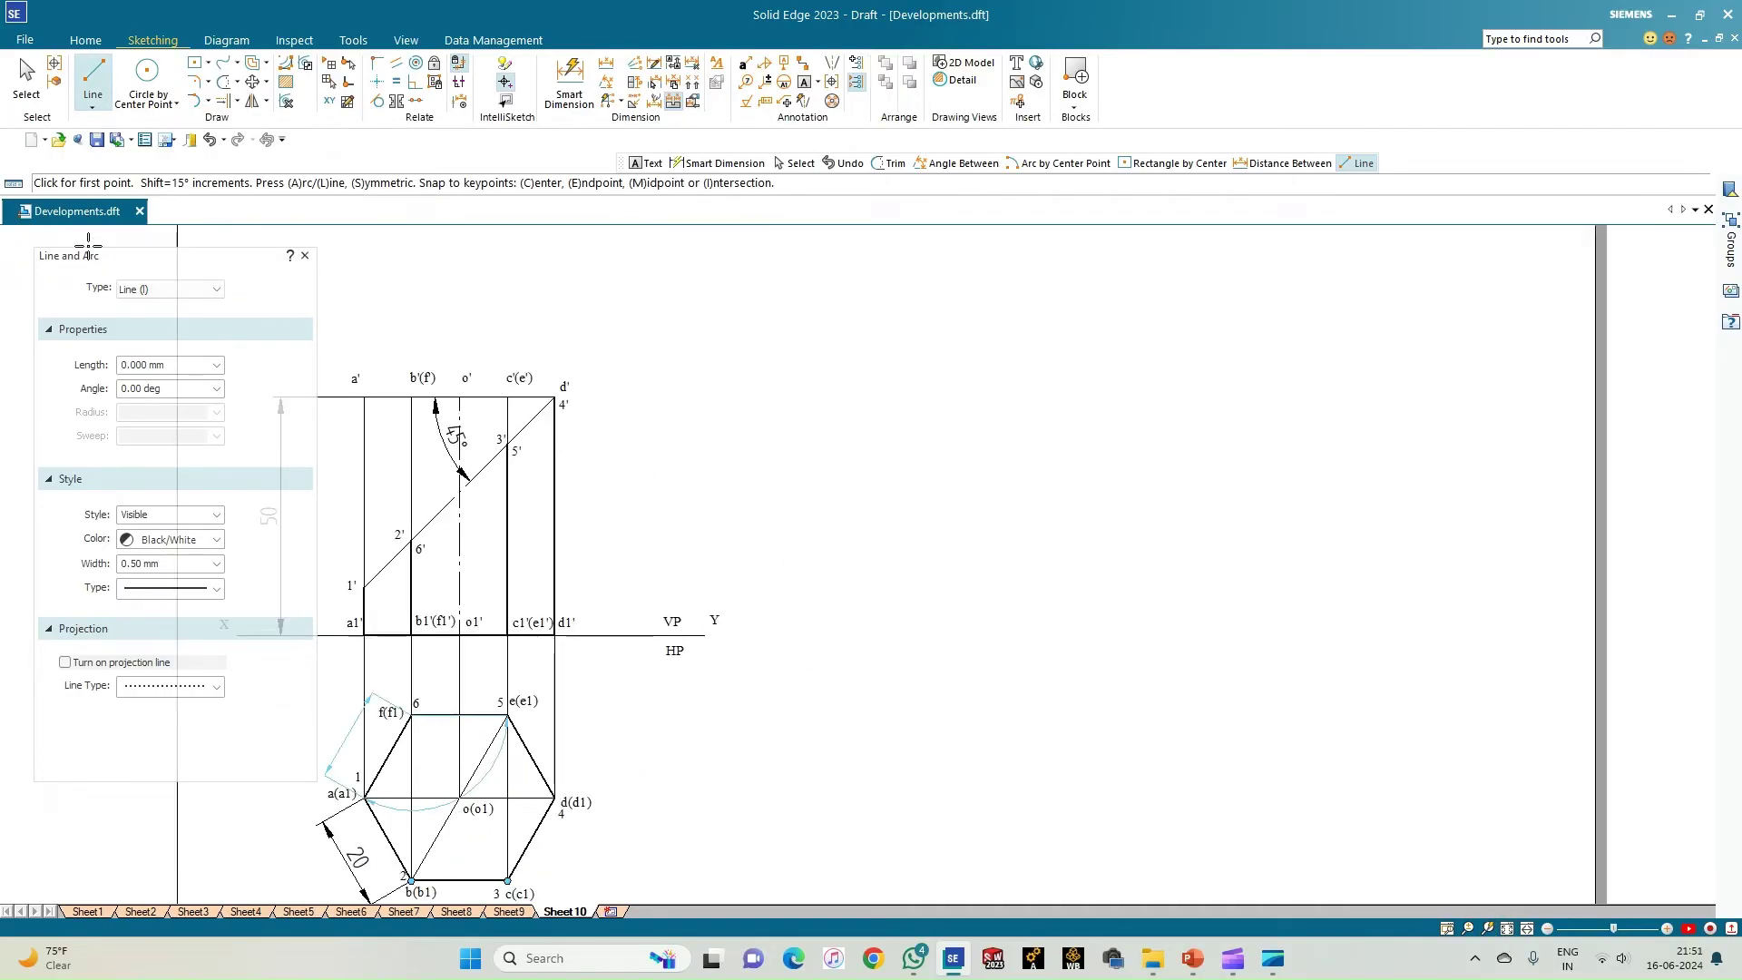
pyautogui.click(217, 564)
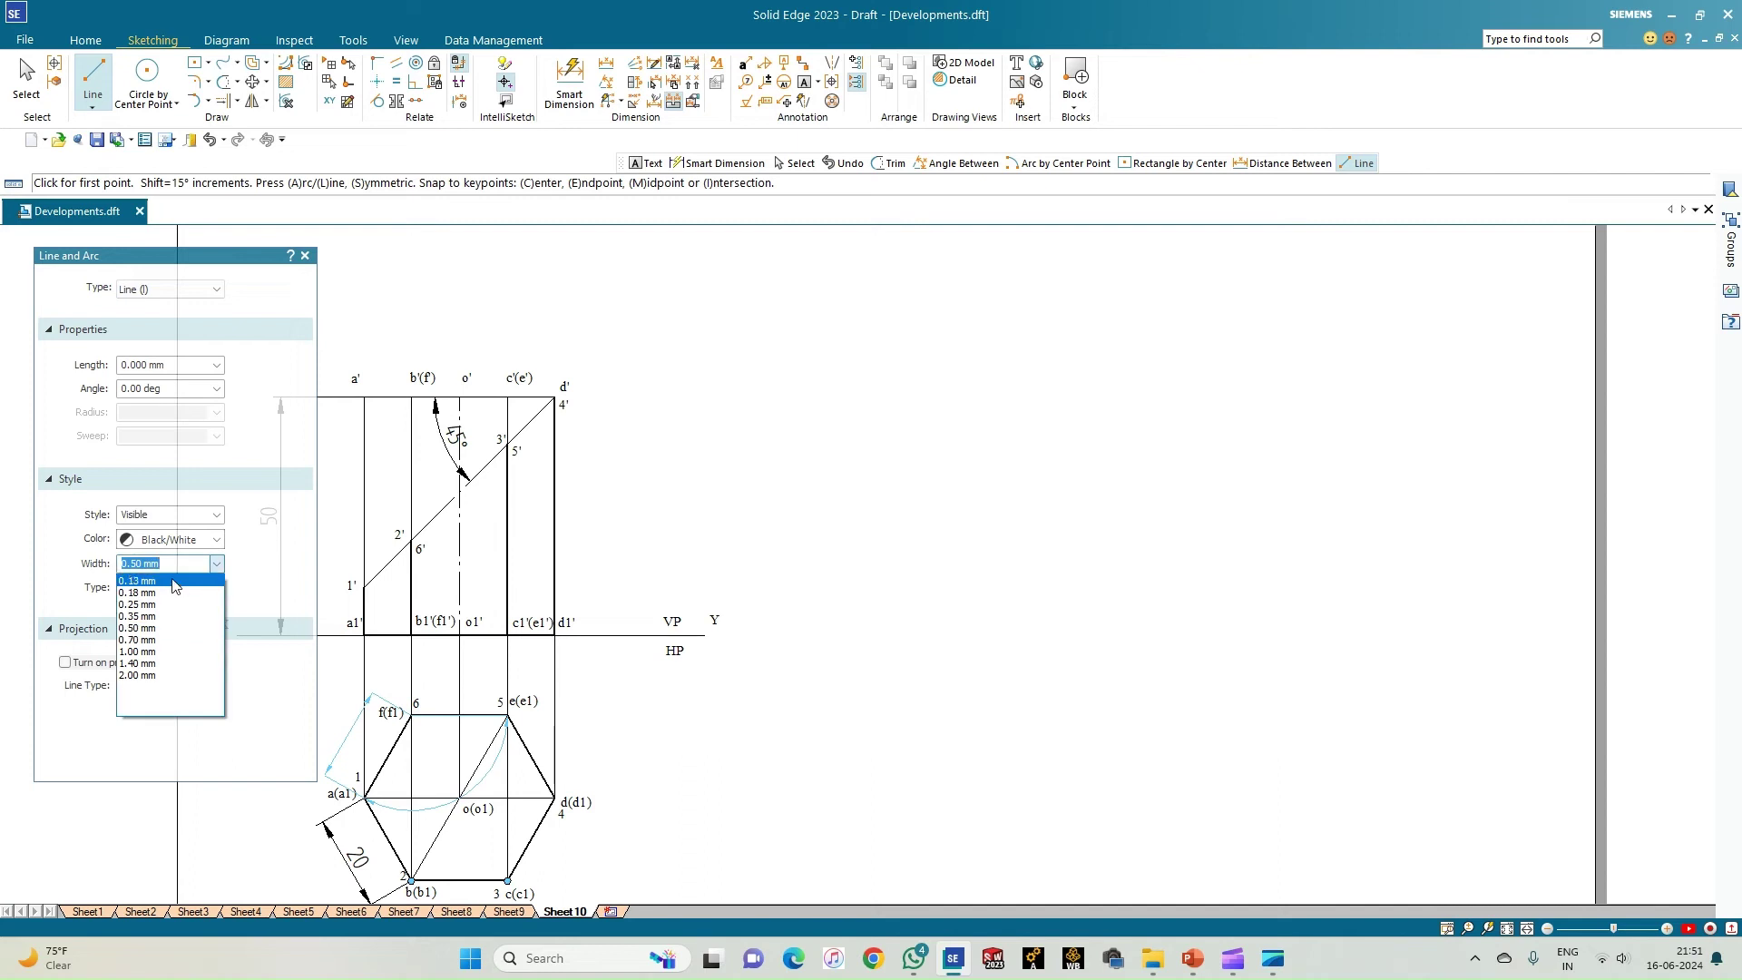
pyautogui.click(176, 583)
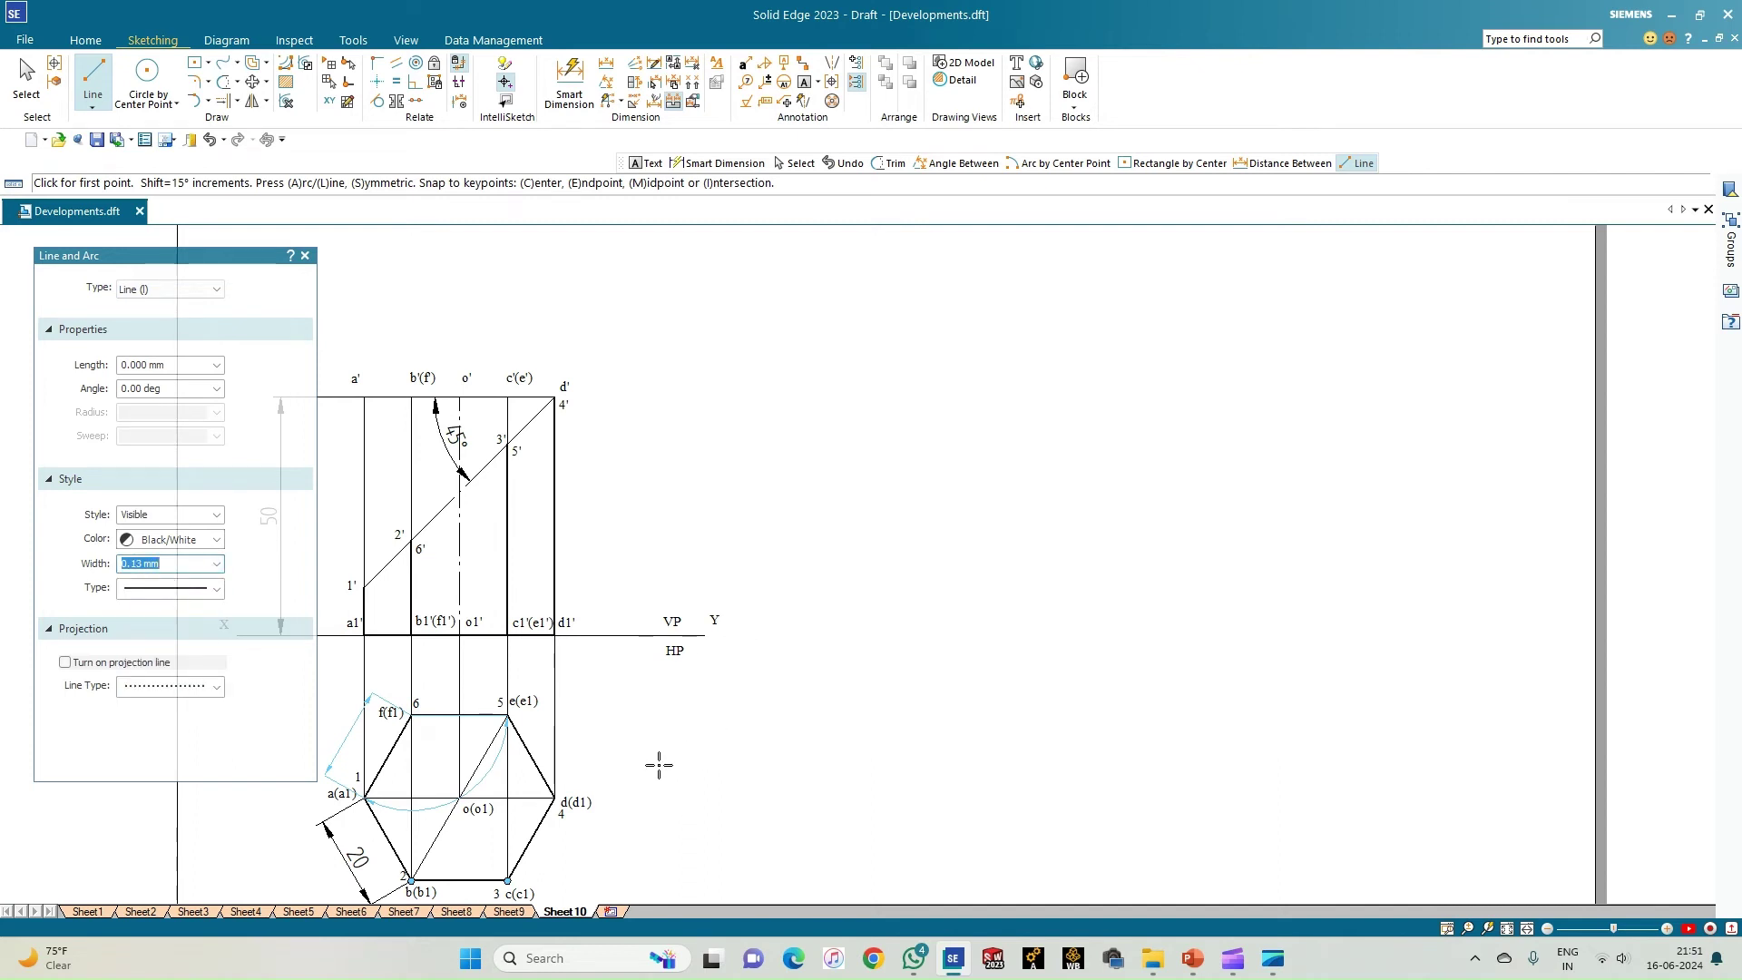
pyautogui.click(879, 636)
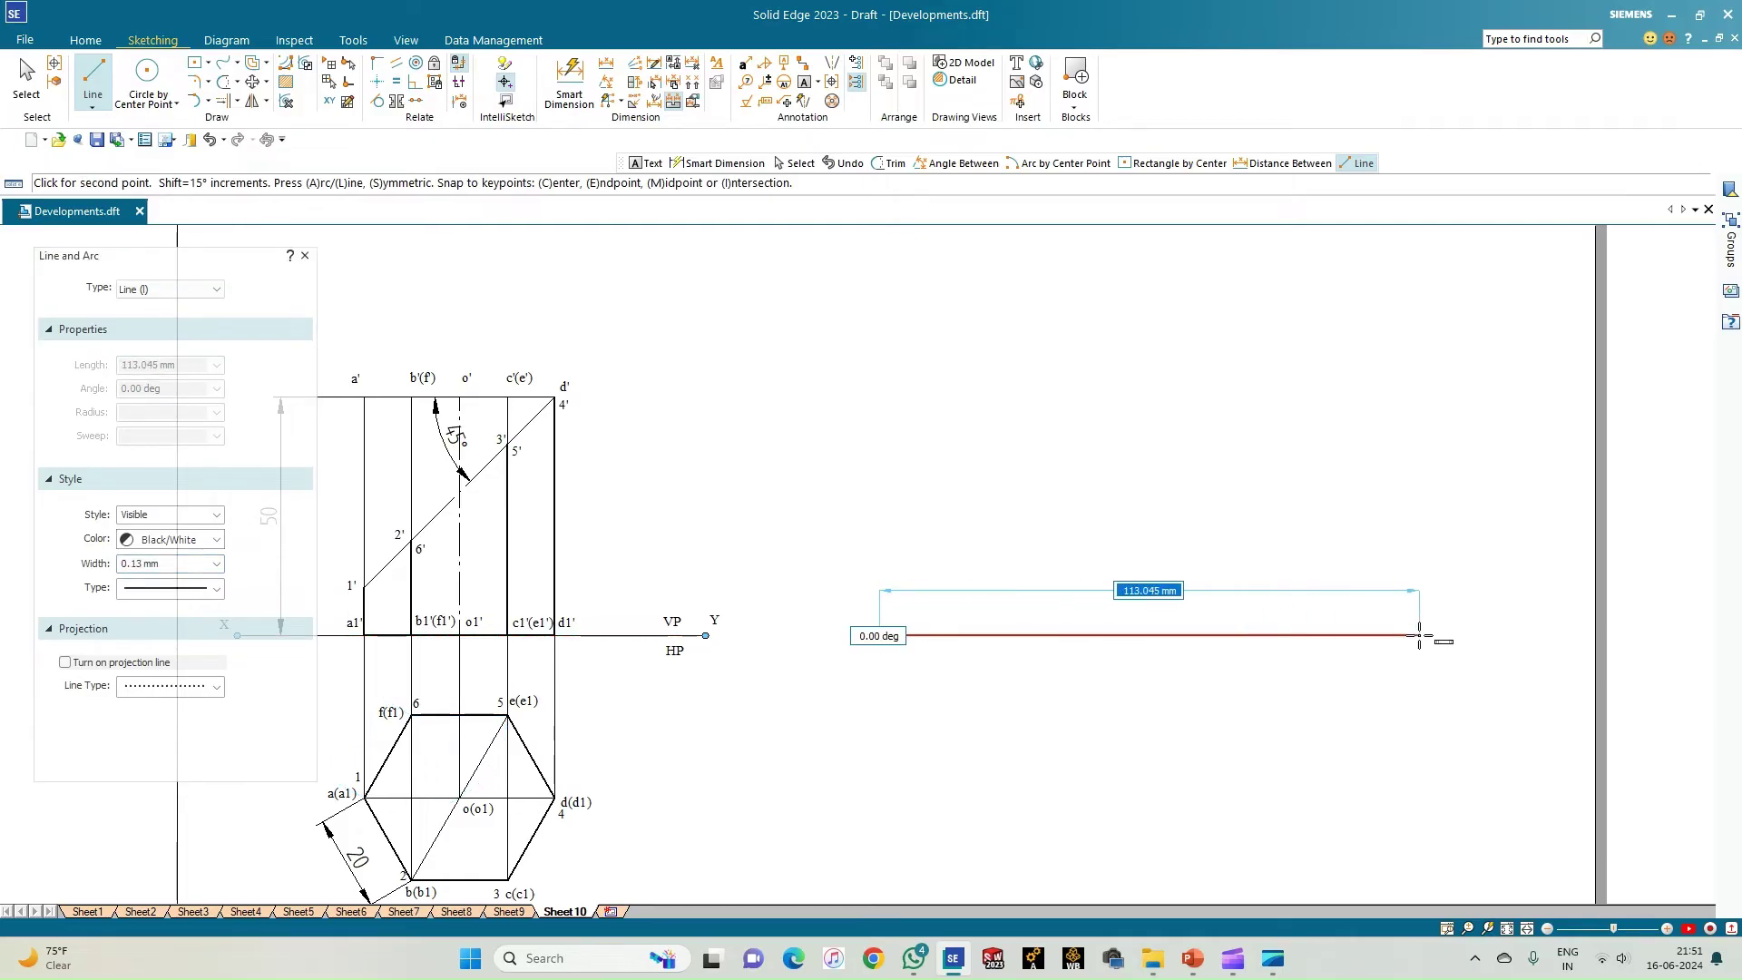
pyautogui.write('20*6')
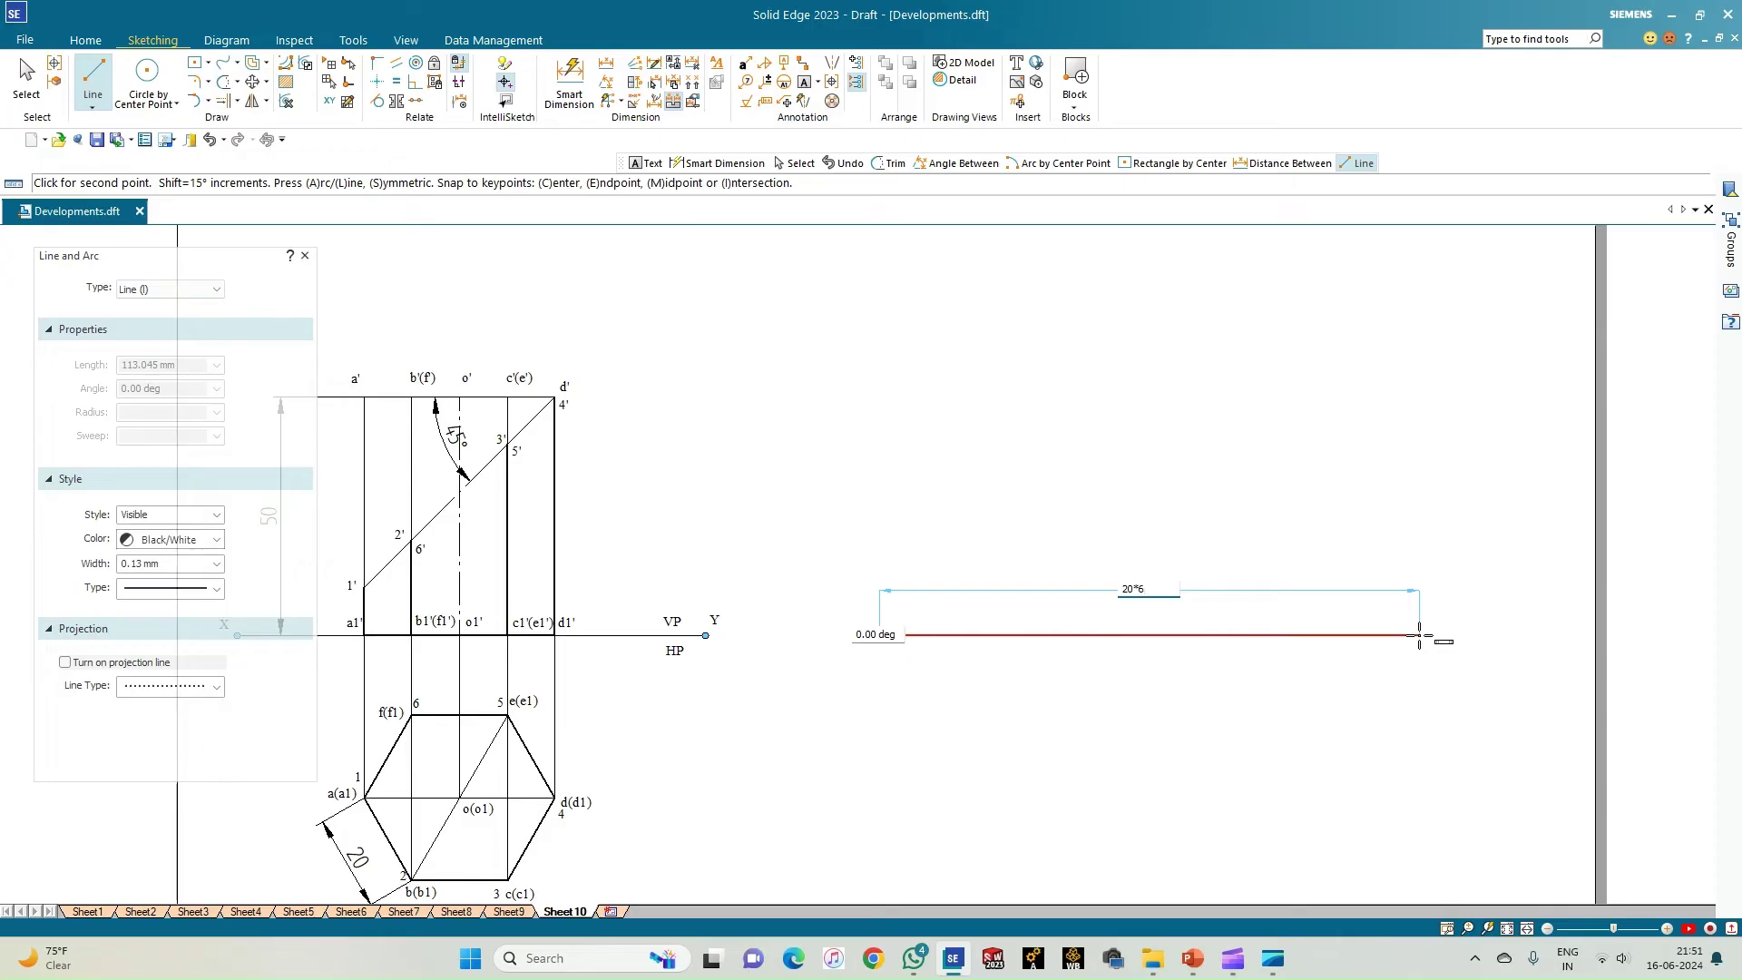
pyautogui.press('Tab')
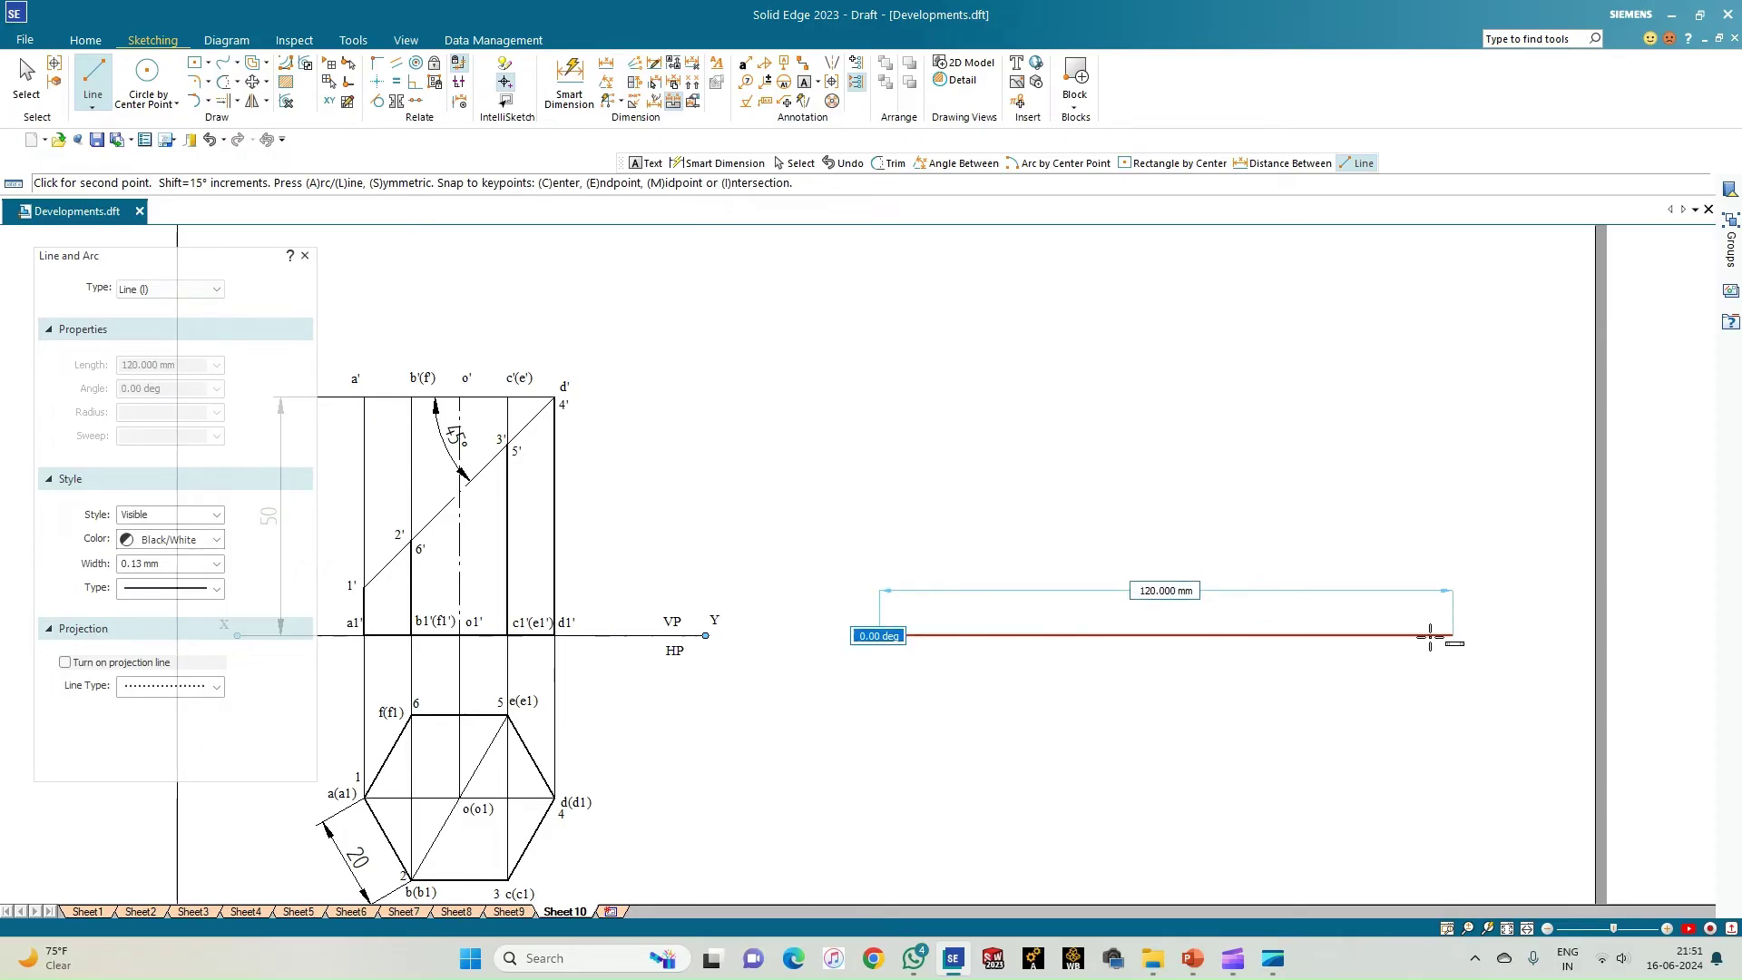
pyautogui.click(1430, 638)
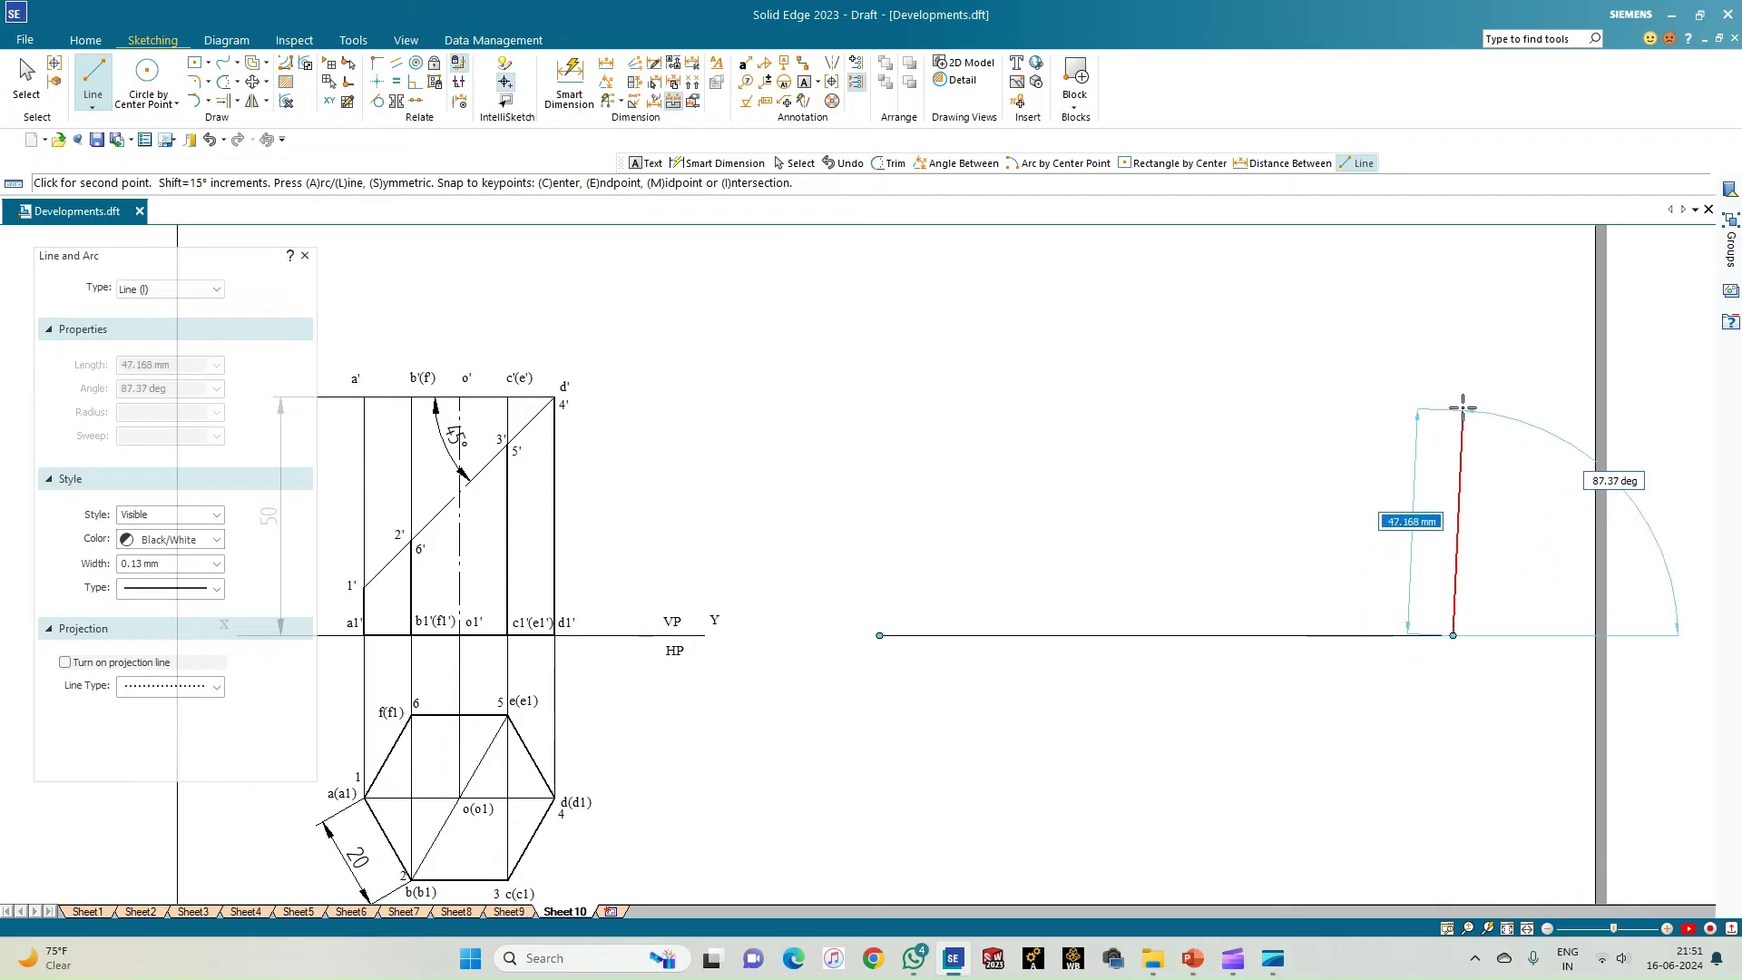
# Complete the development rectangle above the base line with a height of 50 mm
pyautogui.write('50')
pyautogui.press('Tab')
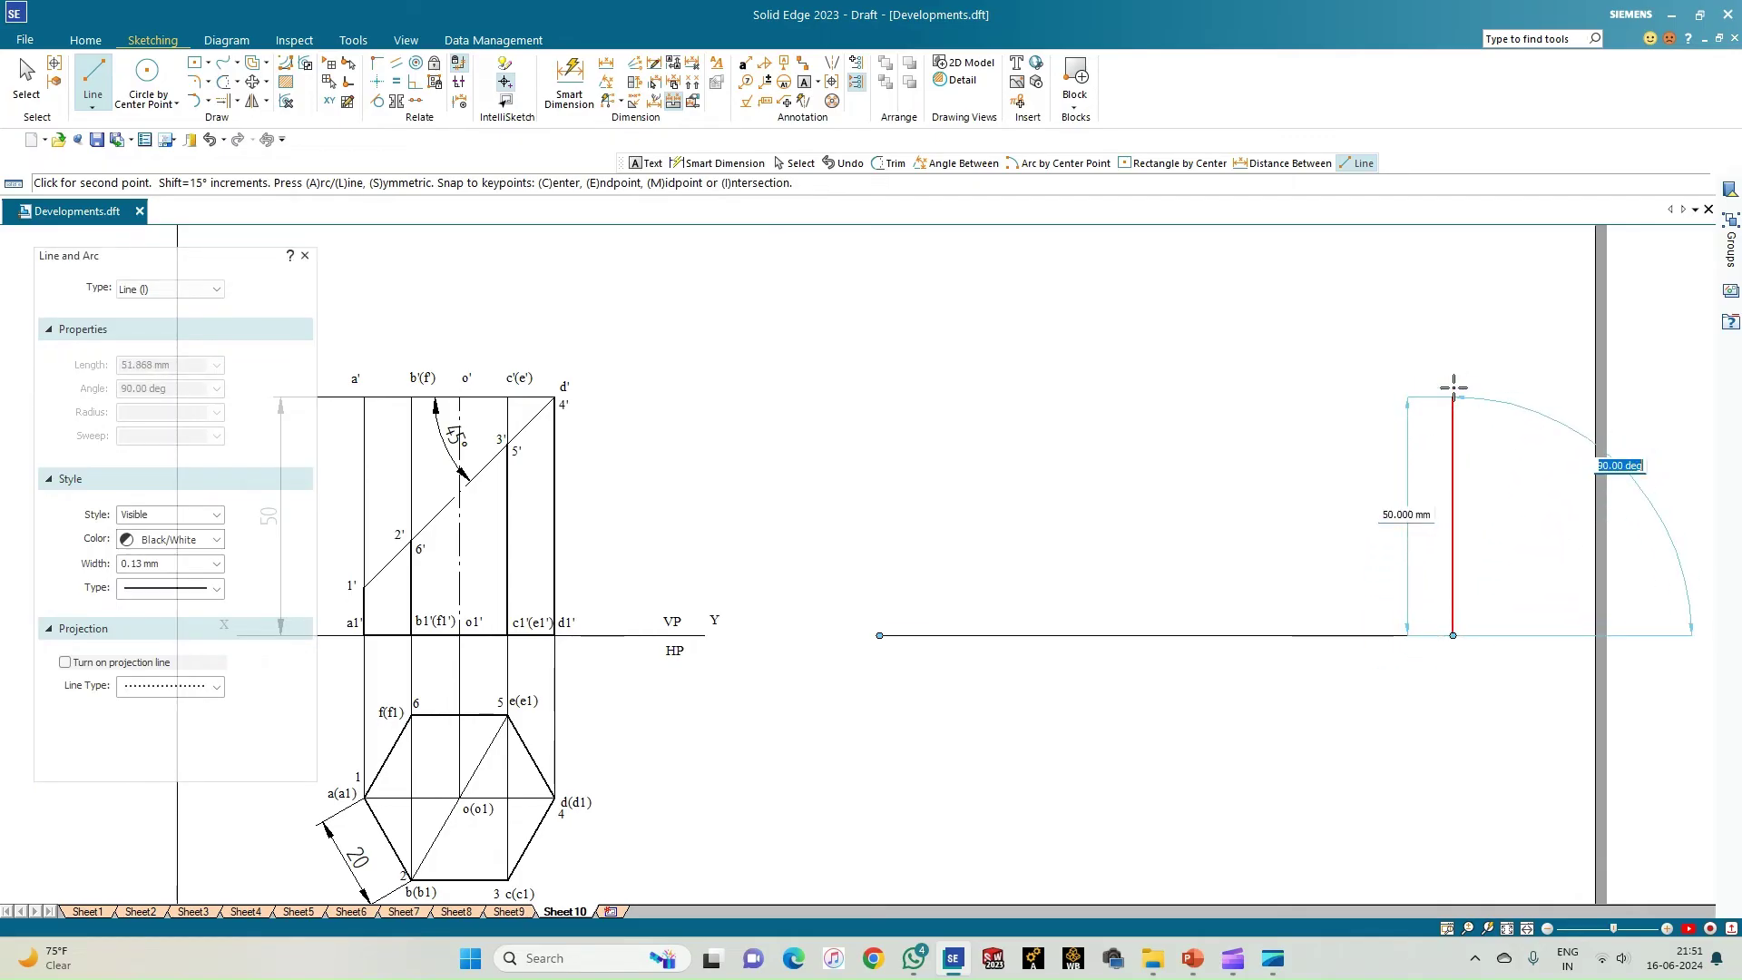
pyautogui.click(1453, 388)
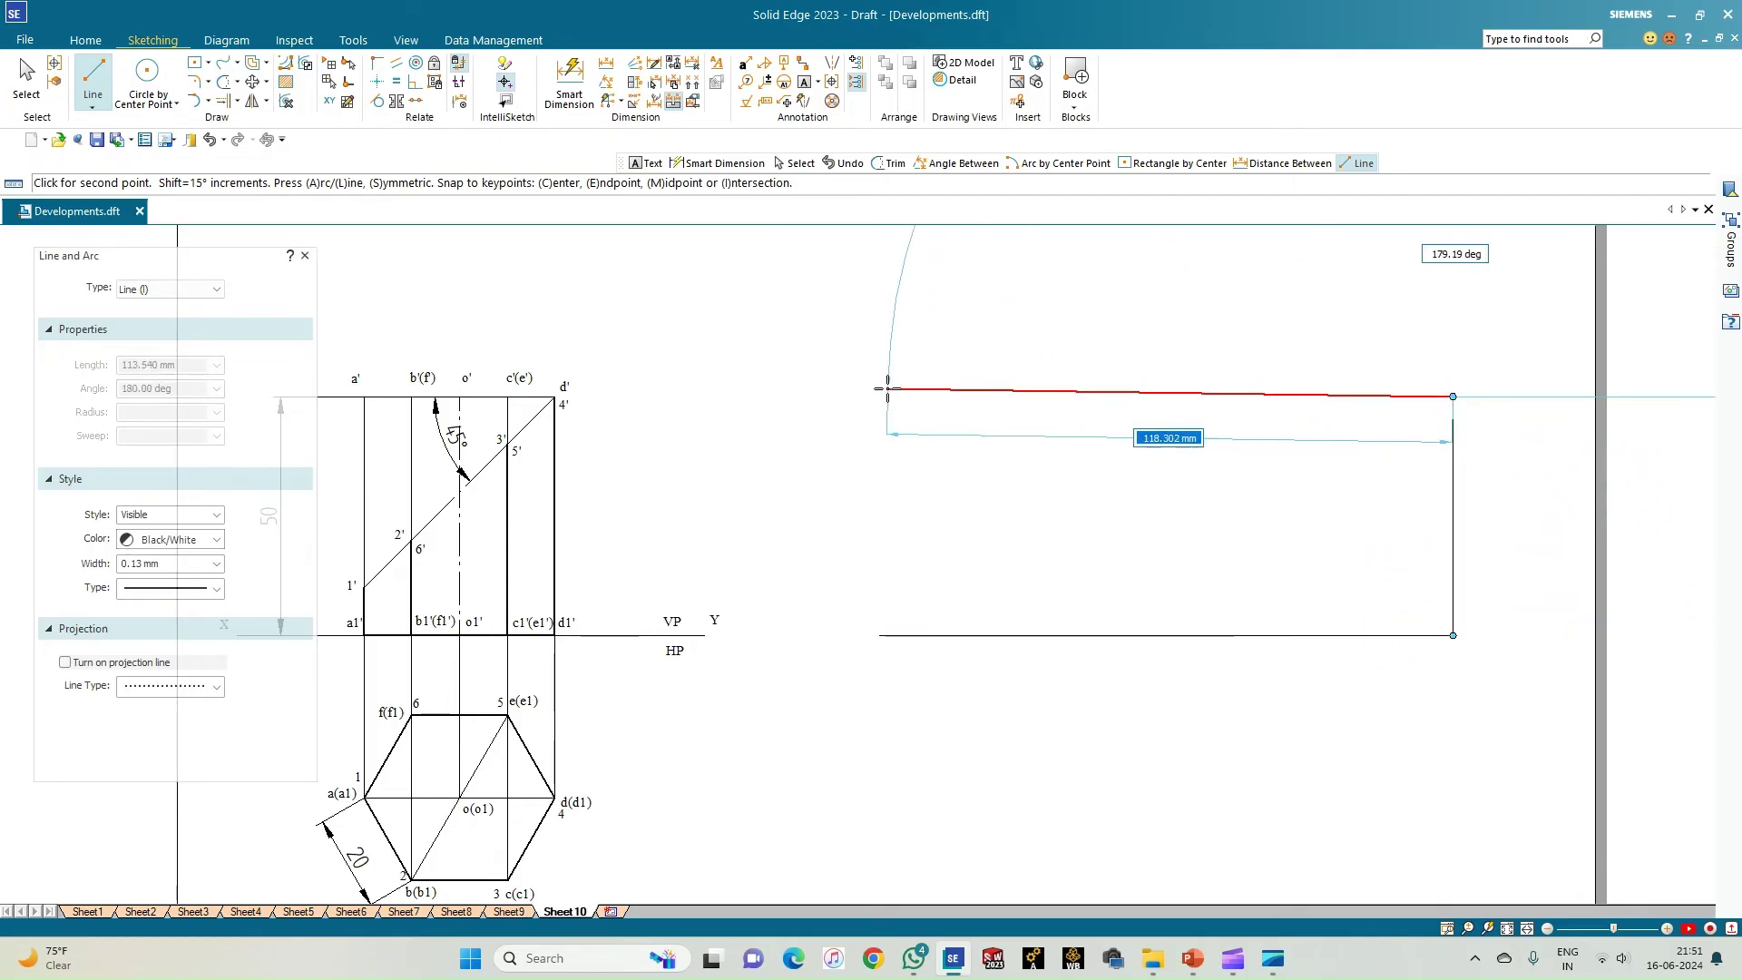
pyautogui.click(875, 393)
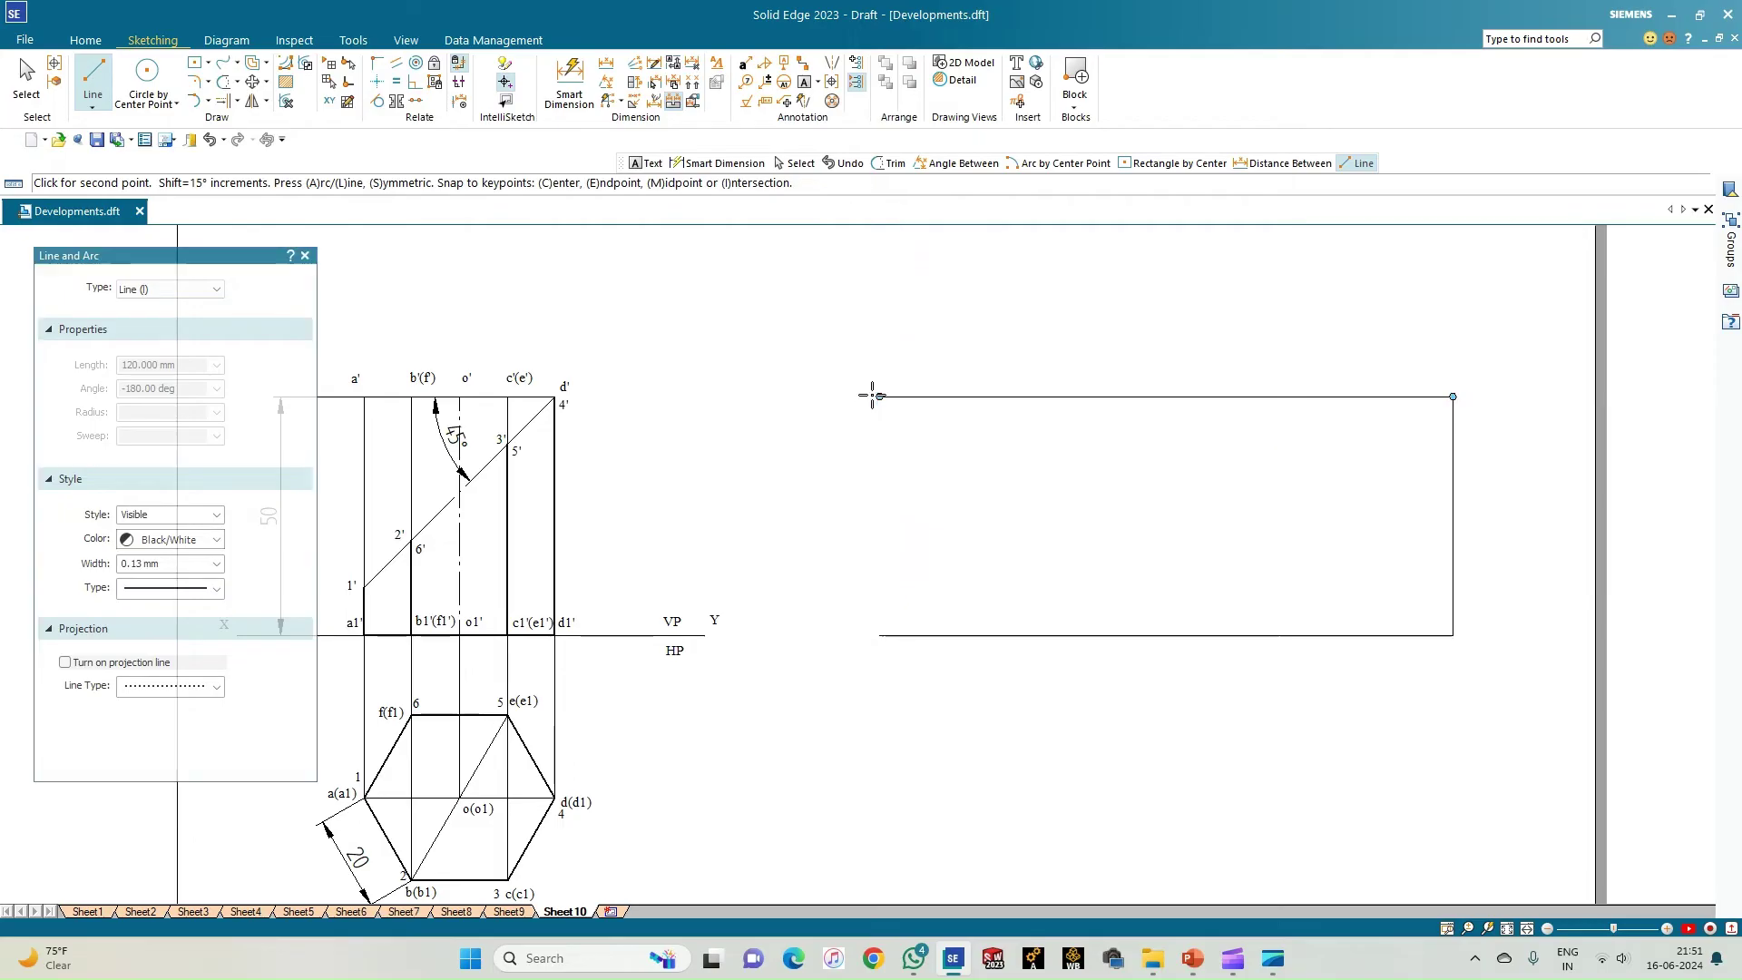
pyautogui.click(879, 634)
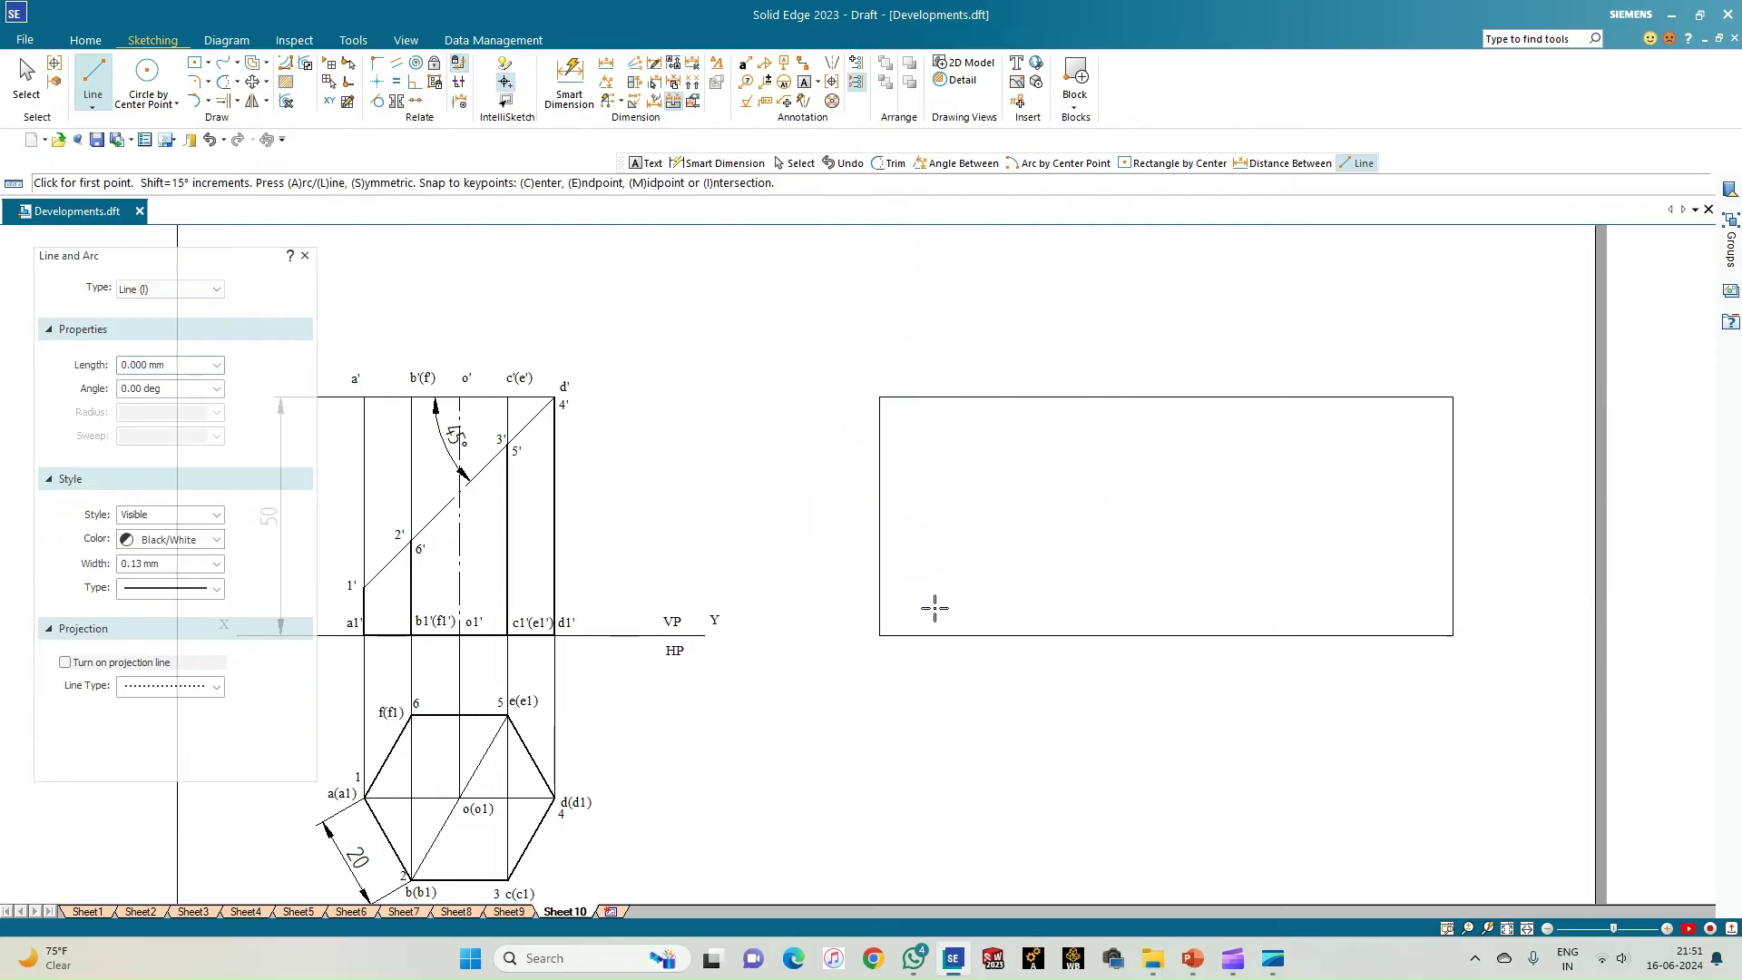
# Draw the first fold line down to the base of the development, 20 mm from the rectangle's left edge
pyautogui.click(881, 398)
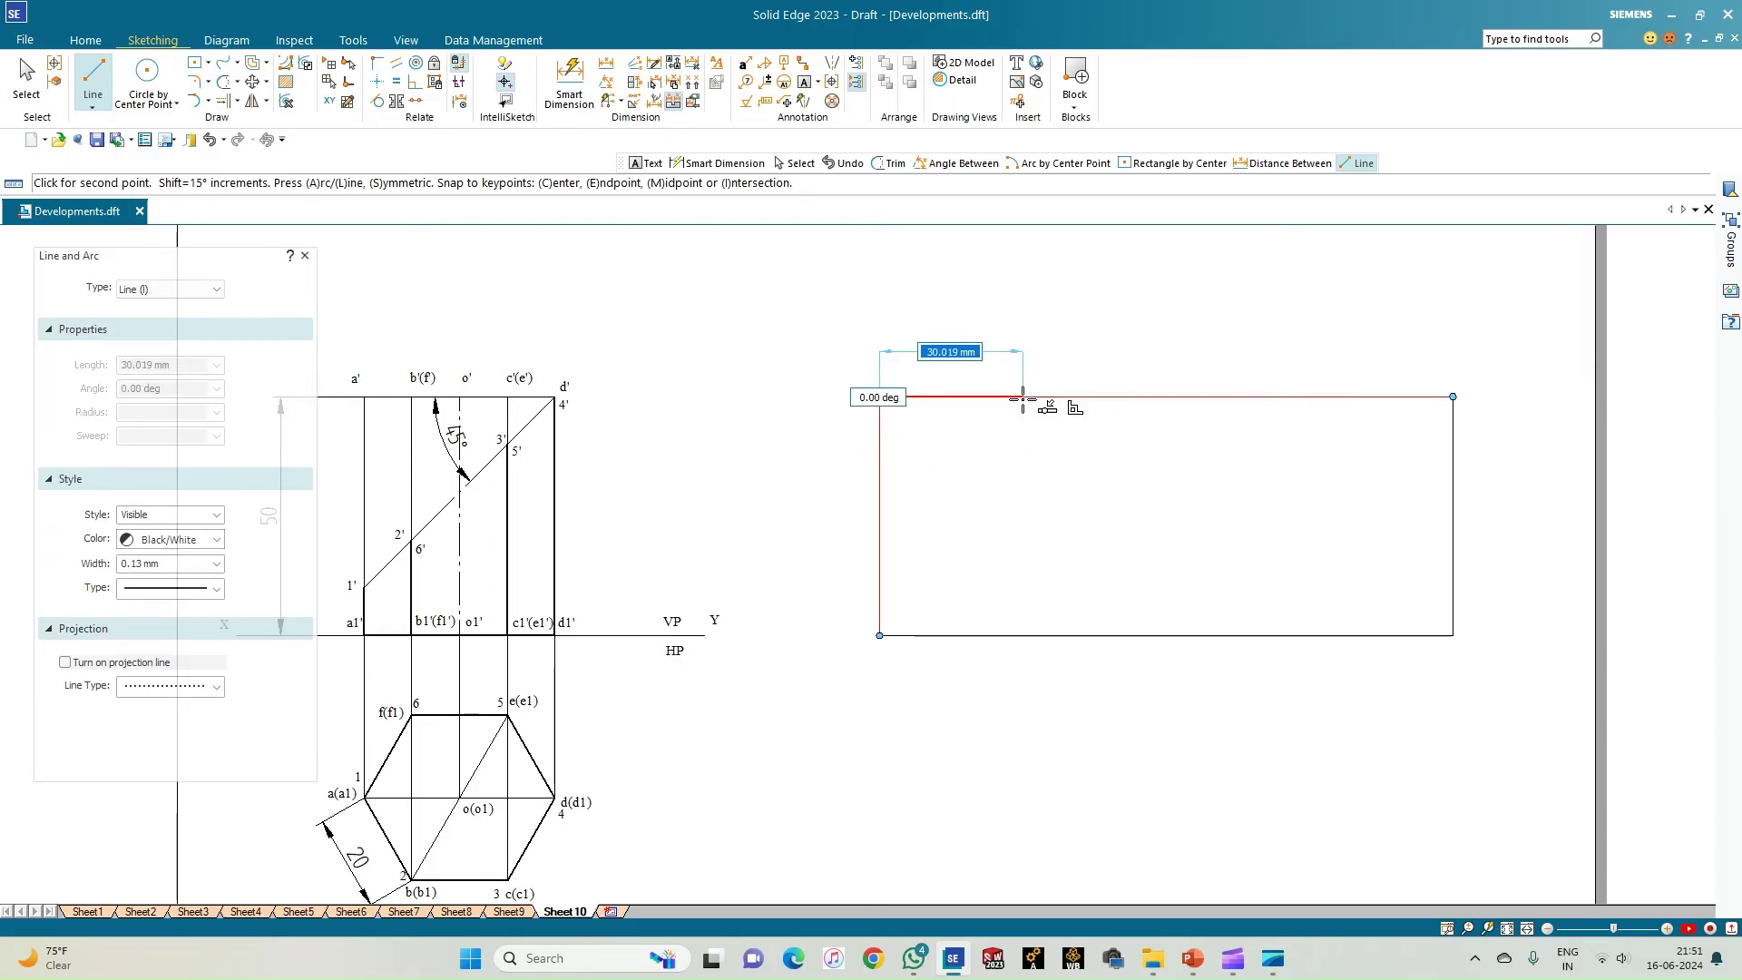
pyautogui.write('20')
pyautogui.press('Tab')
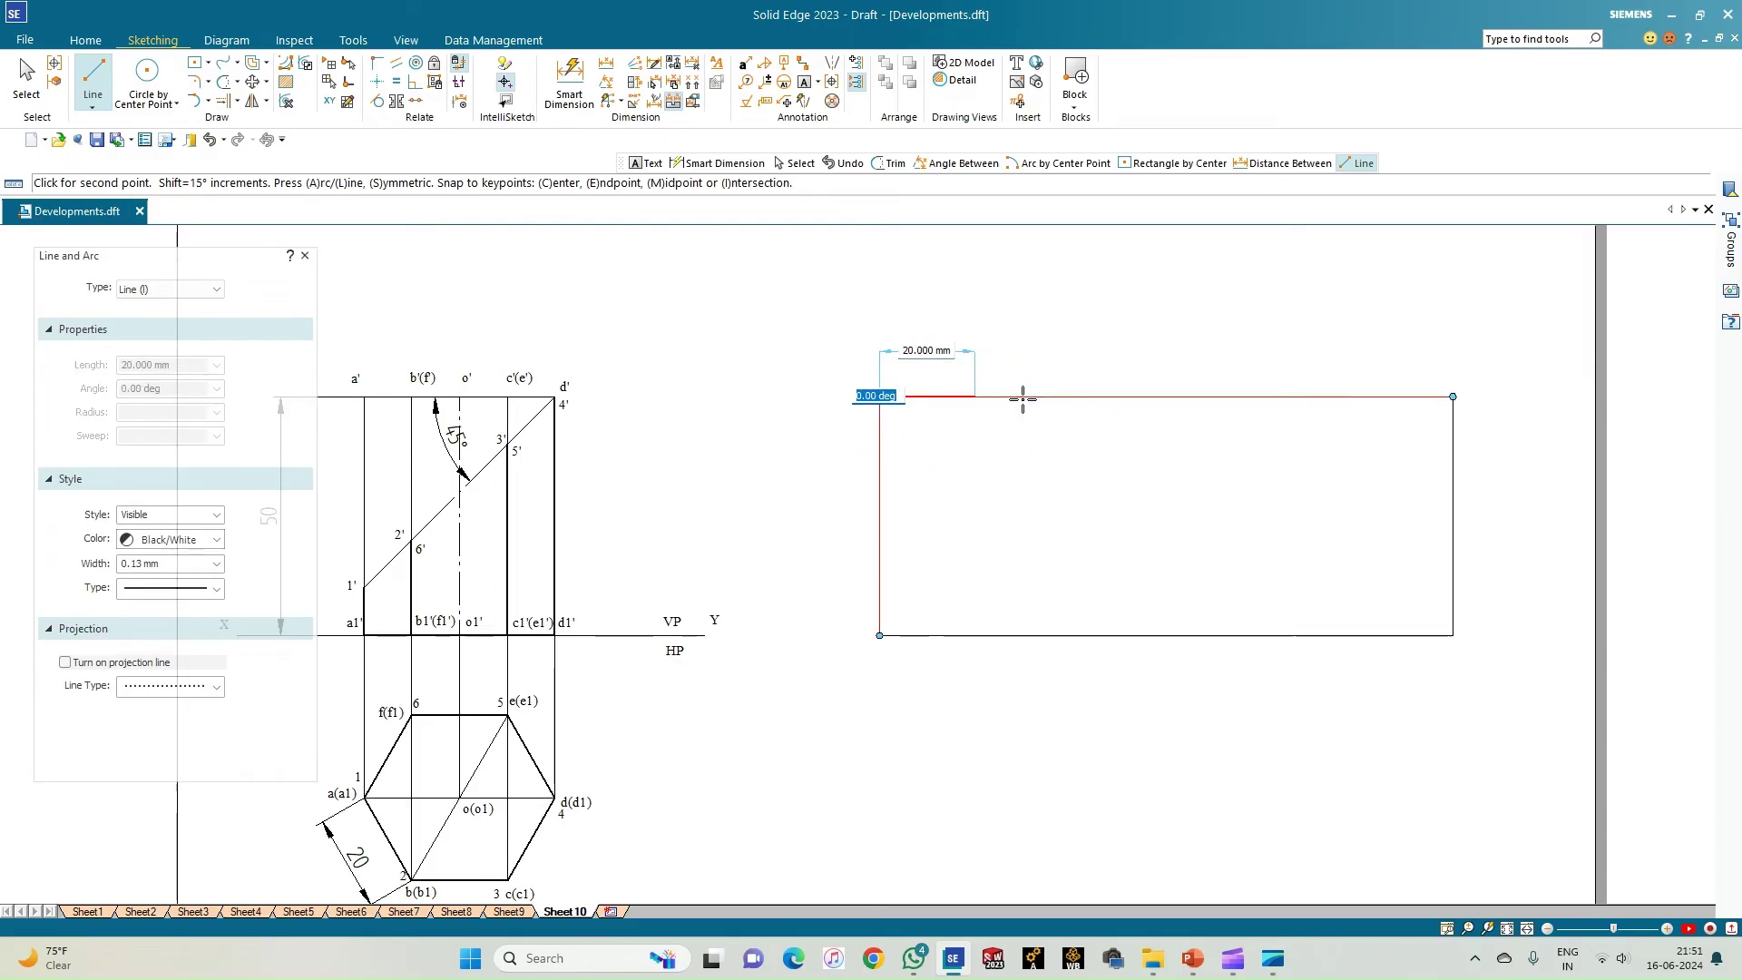
pyautogui.click(1022, 400)
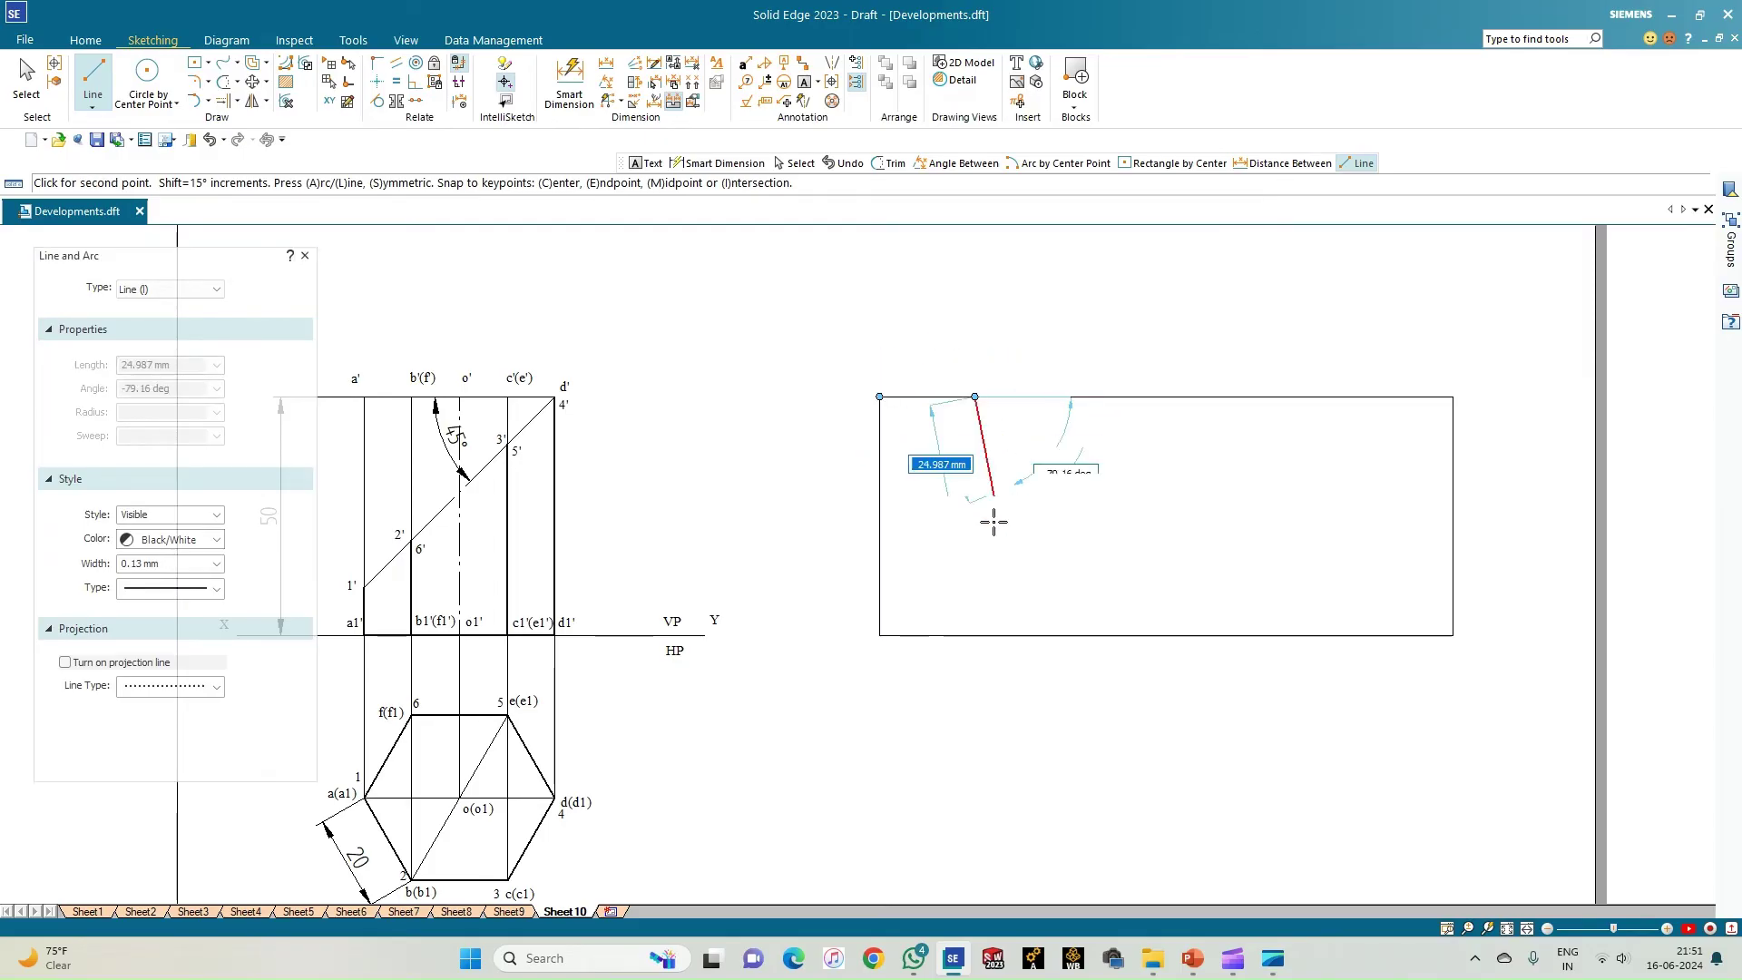
pyautogui.click(982, 632)
pyautogui.rightClick(973, 399)
# Draw the second fold line down to the base, 20 mm to the right of the first fold line
pyautogui.click(975, 397)
pyautogui.write('20')
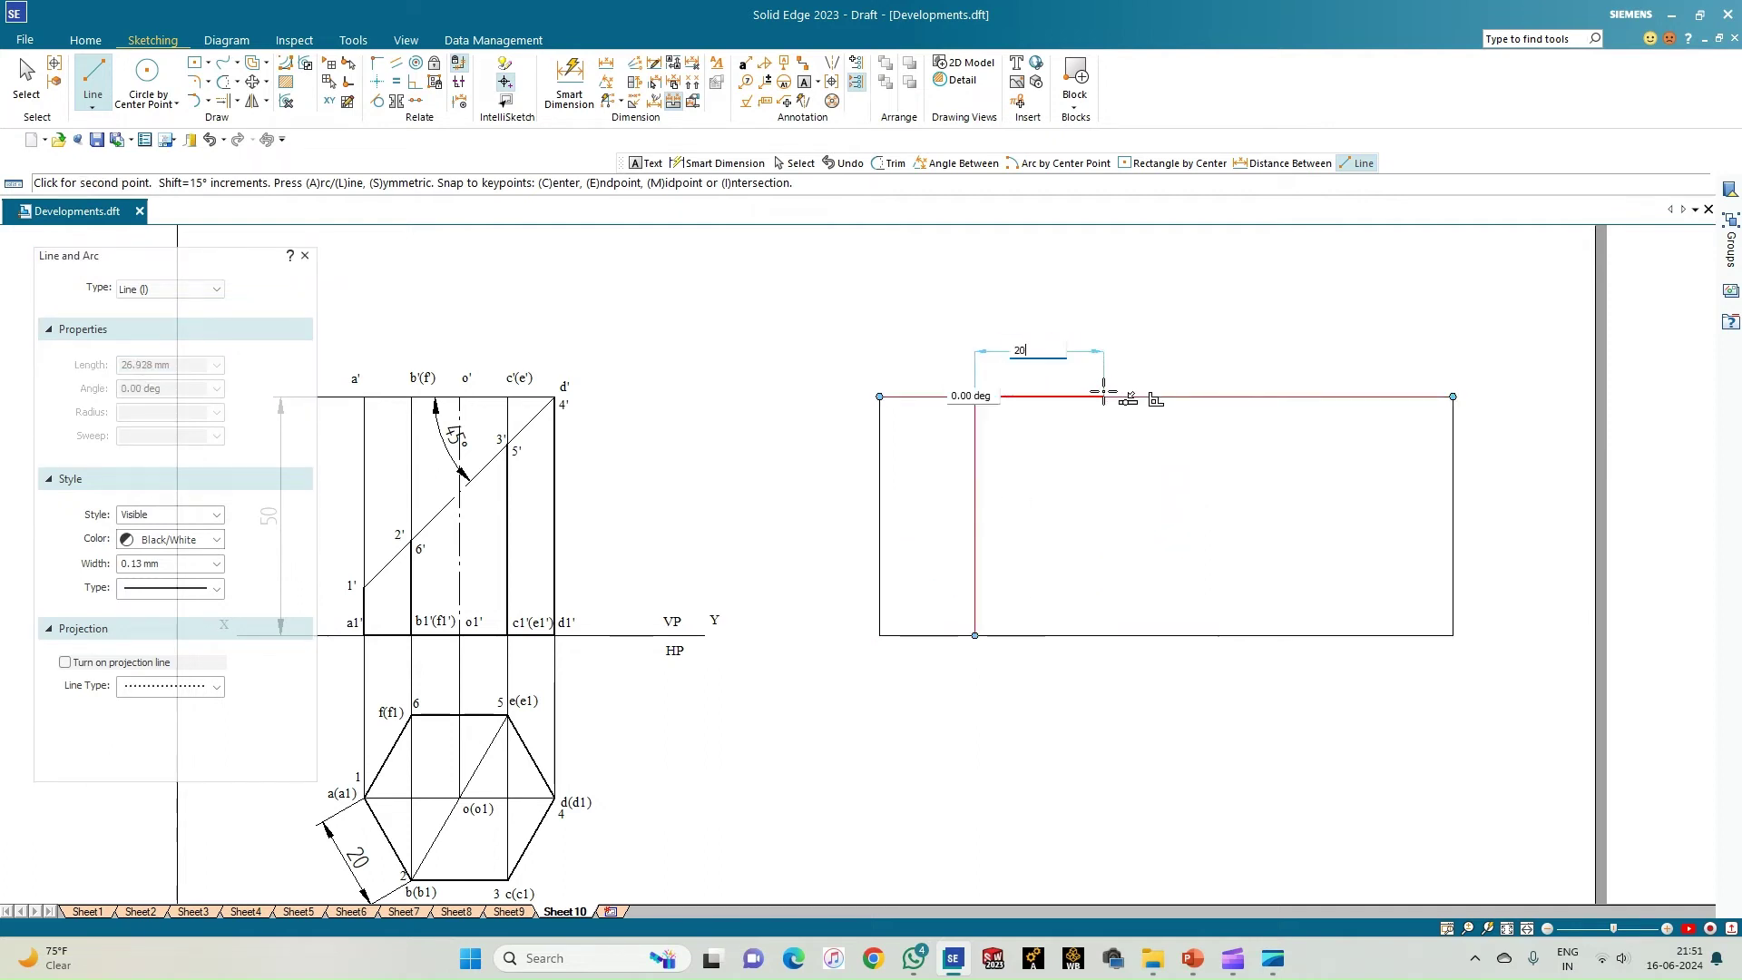
pyautogui.click(1105, 391)
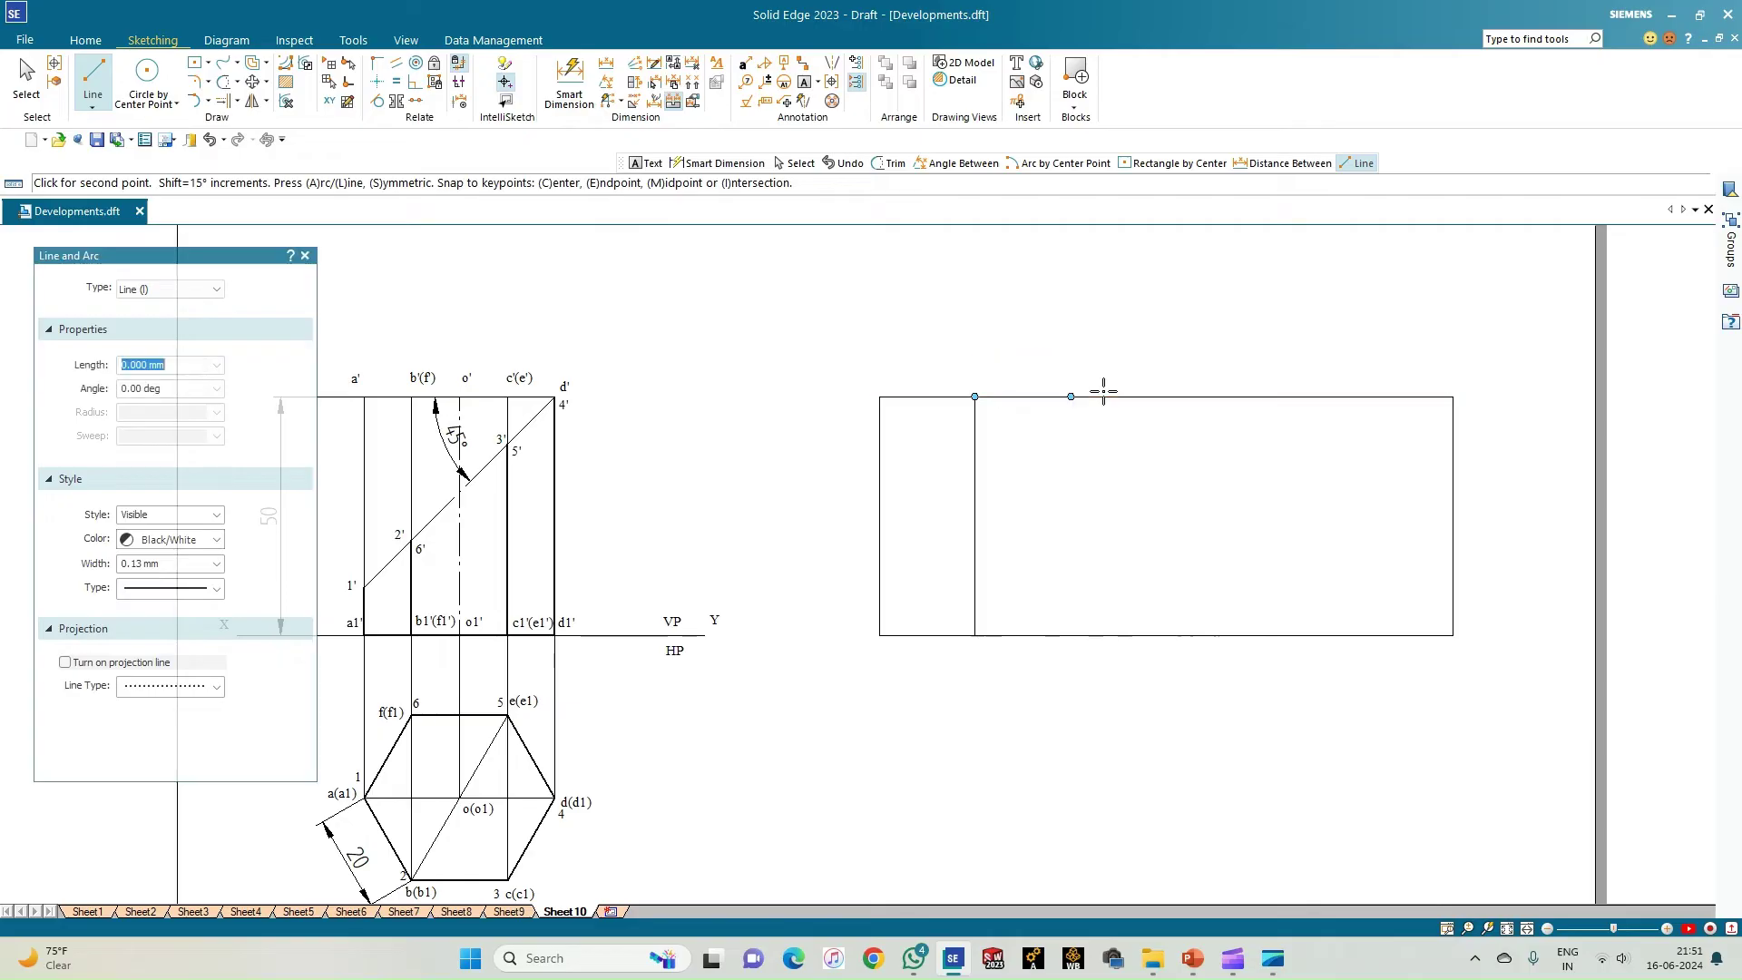
pyautogui.click(1074, 632)
pyautogui.rightClick(1128, 607)
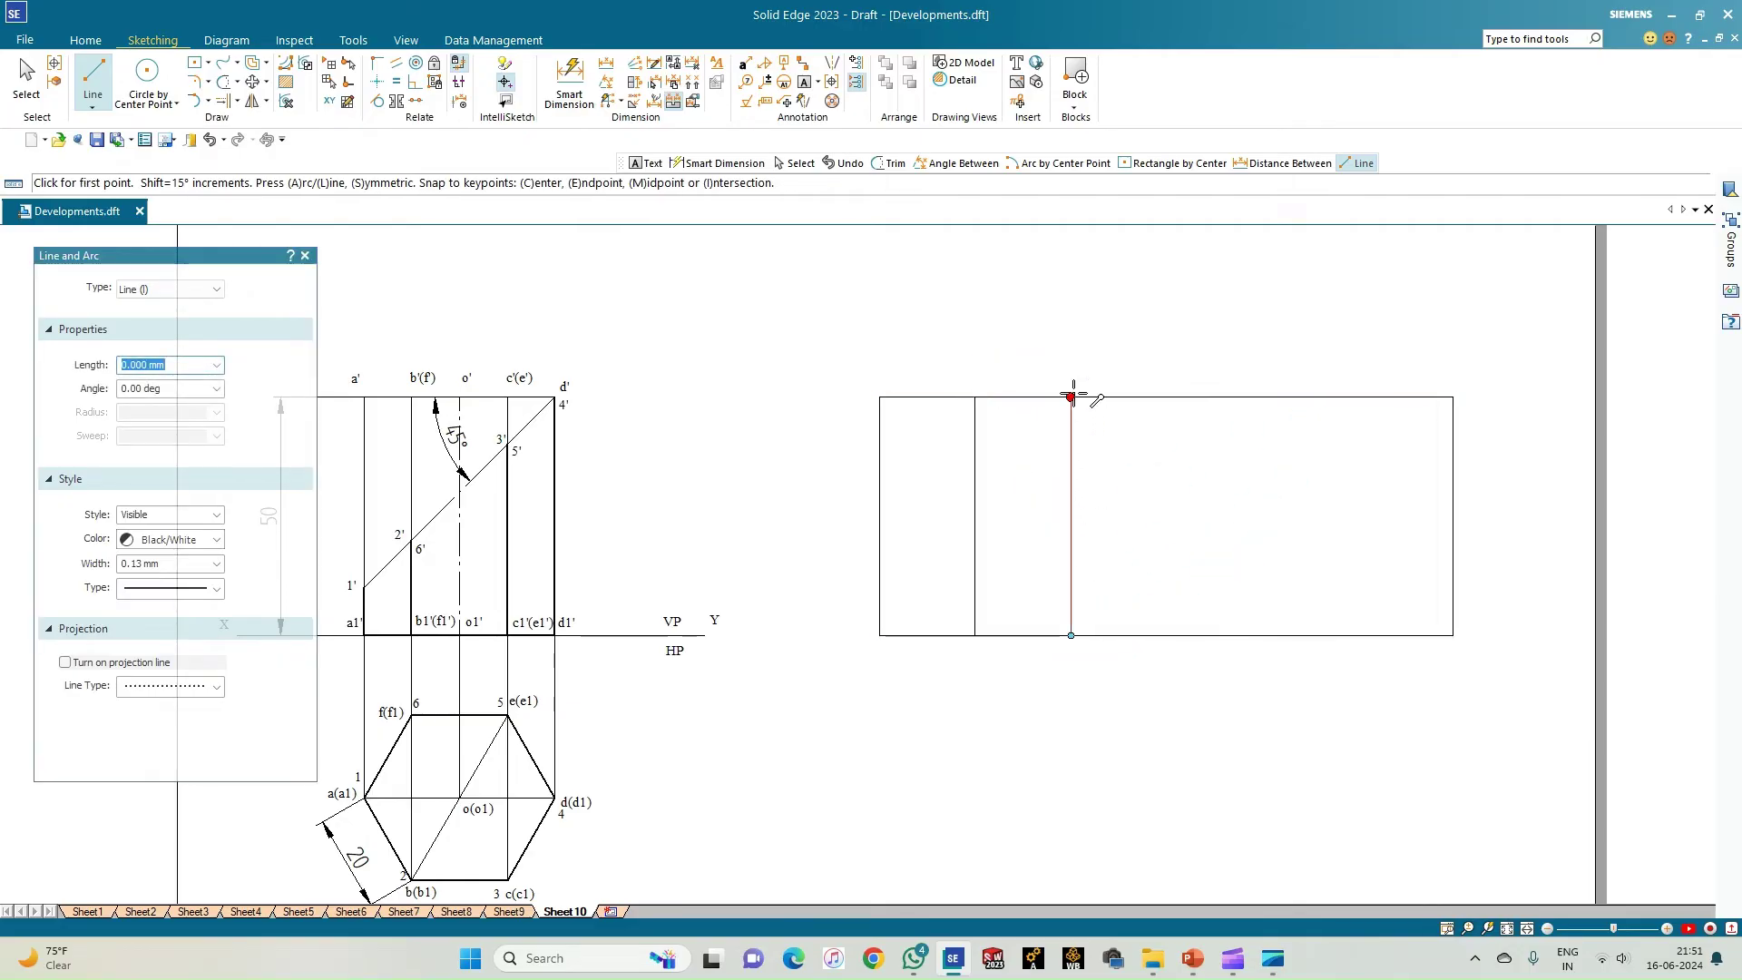
# Draw the third fold line through the full height of the development, 20 mm beyond the second one
pyautogui.click(1072, 397)
pyautogui.write('20')
pyautogui.press('Tab')
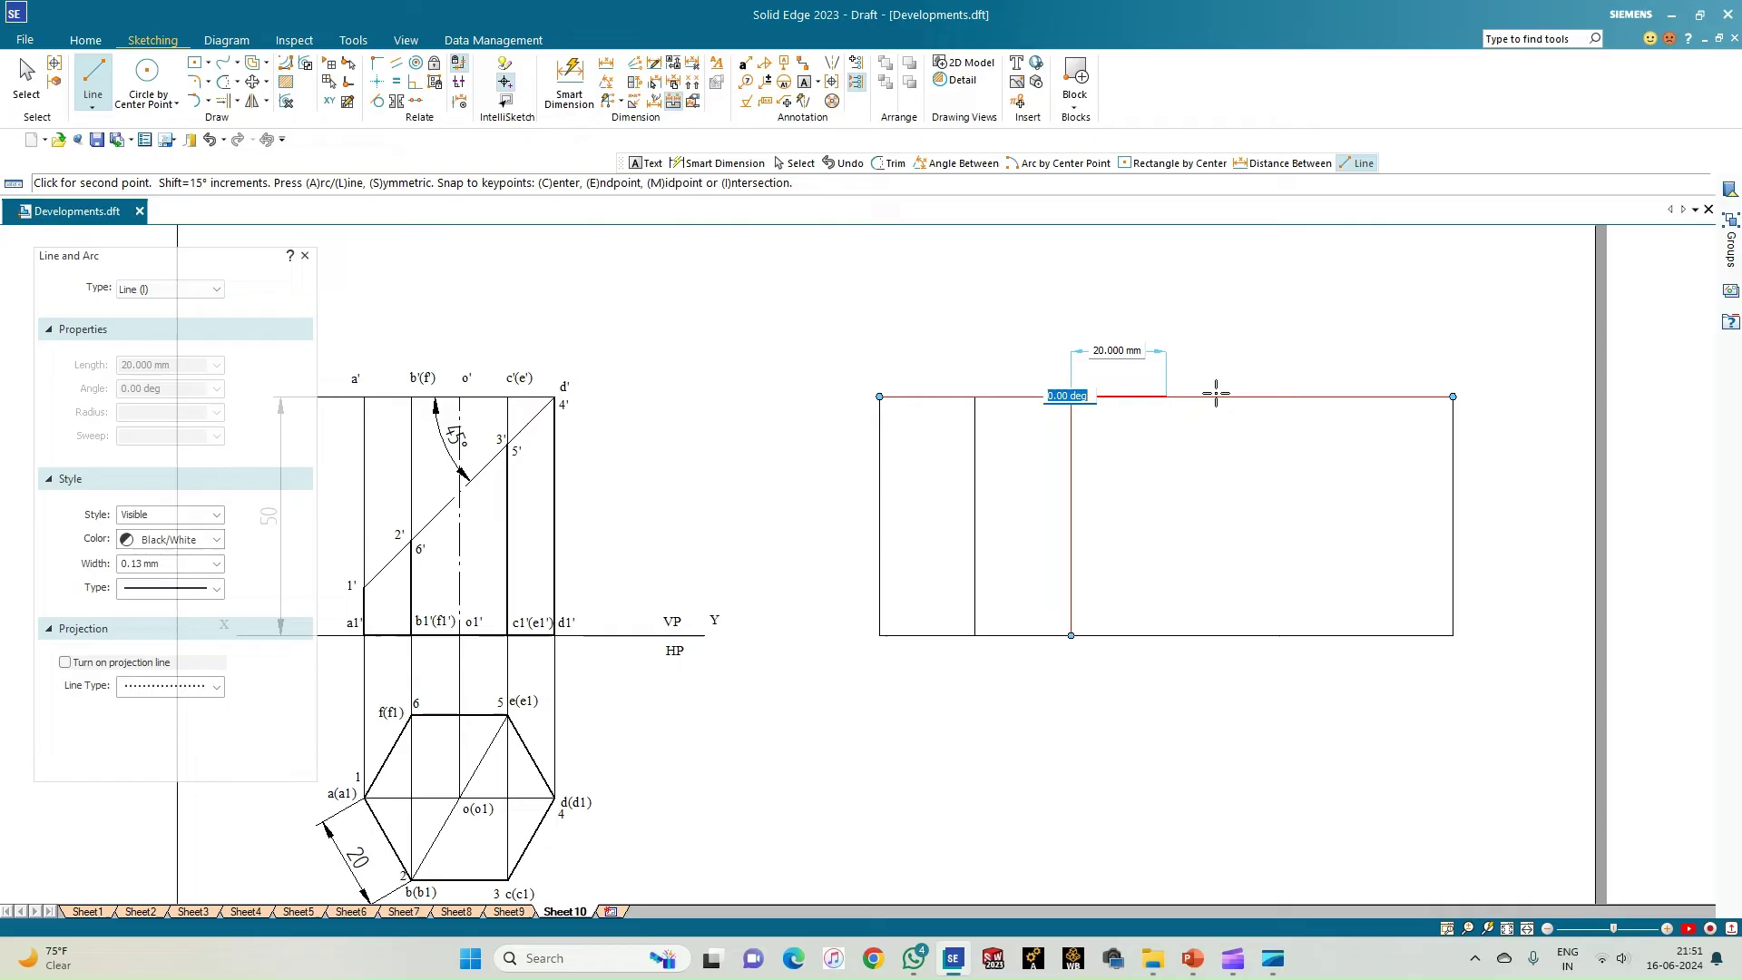
pyautogui.click(1216, 394)
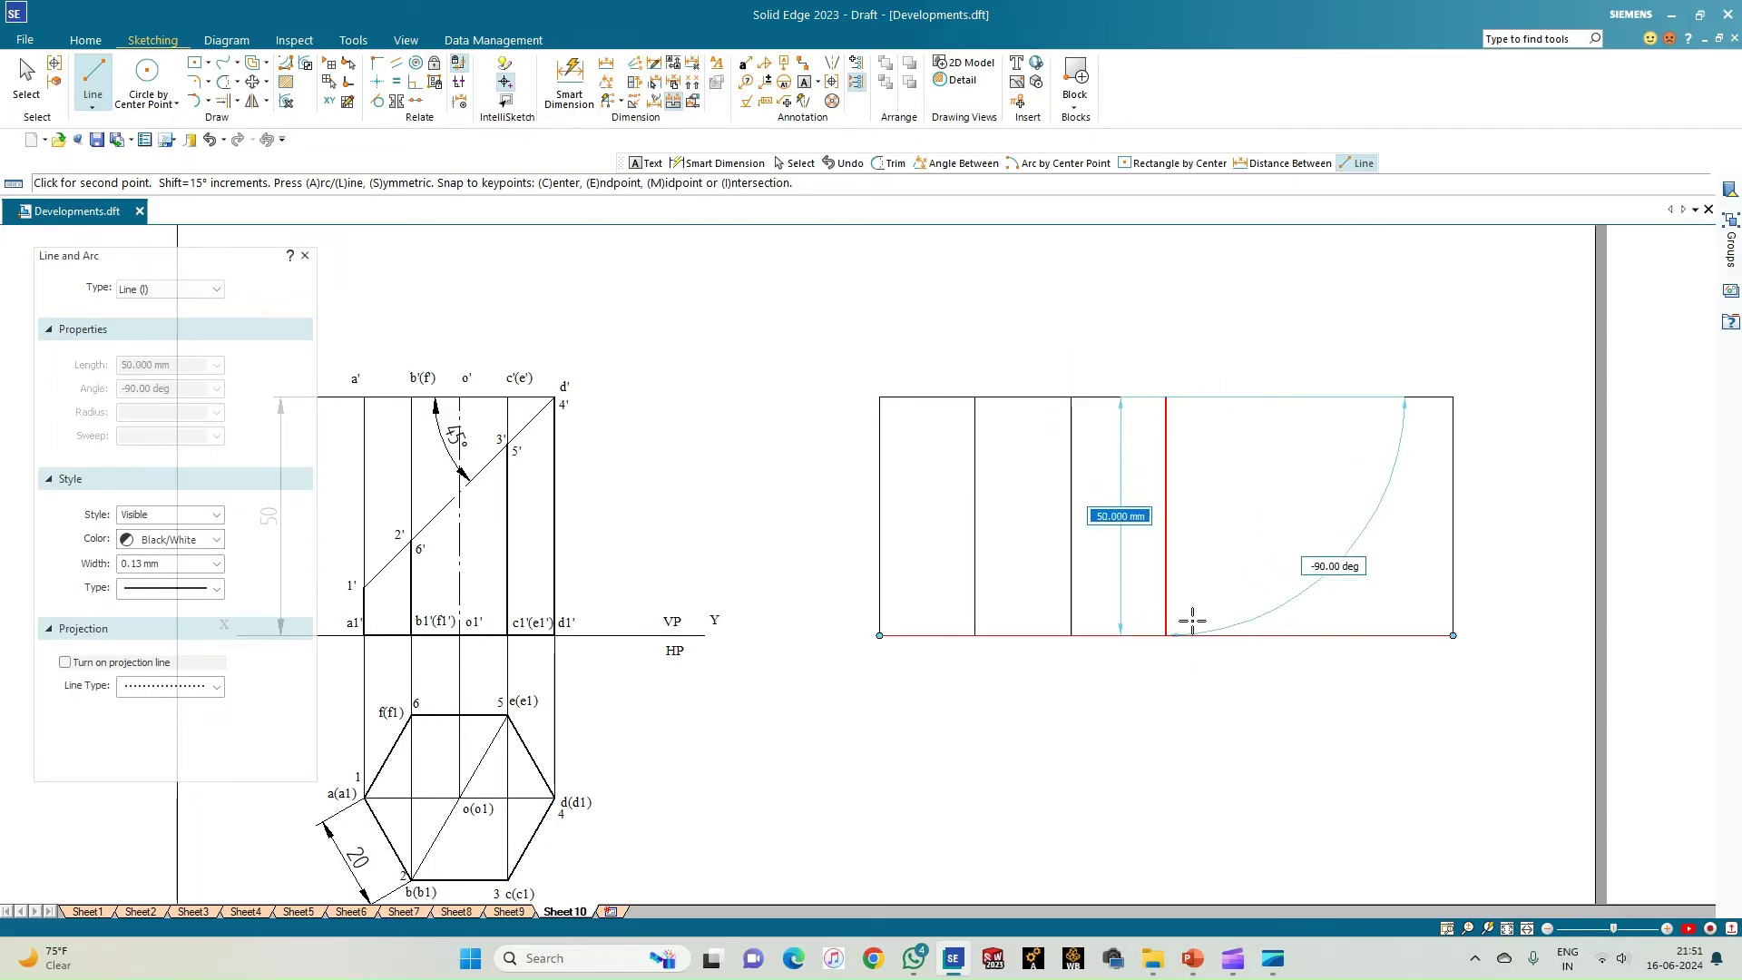
pyautogui.click(1192, 620)
pyautogui.rightClick(1217, 478)
# Draw the fourth fold line from the upper edge to the base, 20 mm beyond the third one
pyautogui.click(1168, 395)
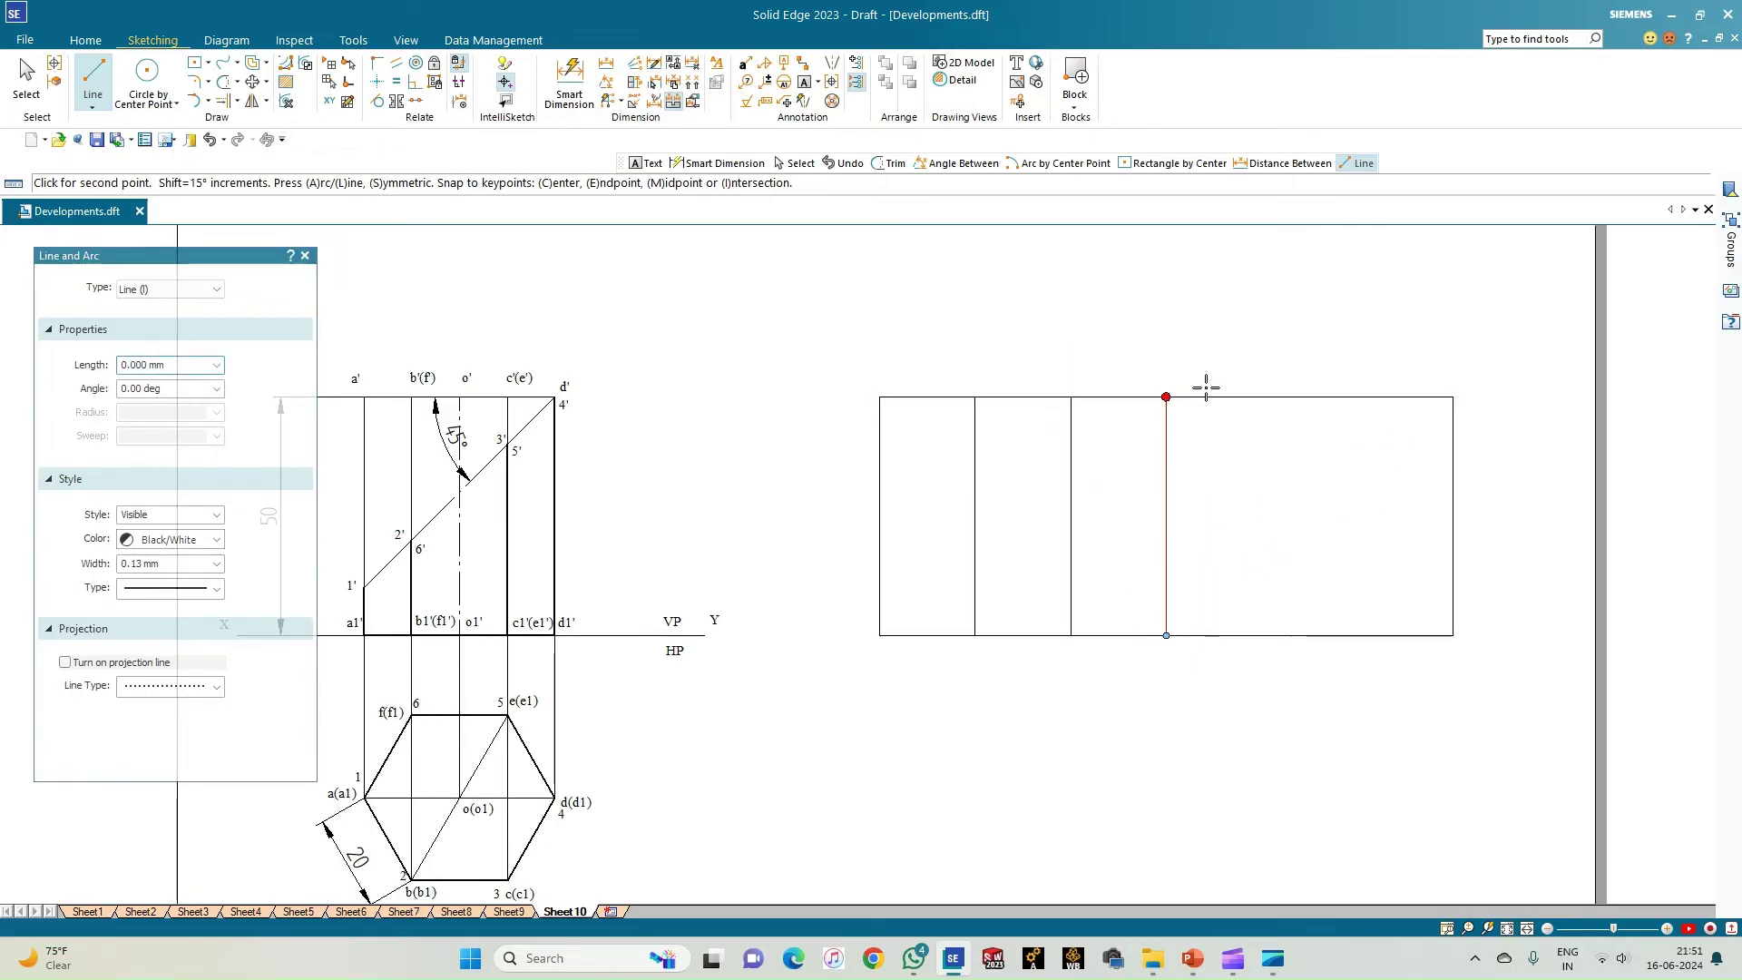
pyautogui.write('20')
pyautogui.press('Tab')
pyautogui.click(1293, 397)
pyautogui.click(1261, 635)
pyautogui.rightClick(1341, 602)
# Draw the fifth and last fold line down to the base, 20 mm beyond the fourth one
pyautogui.click(1261, 396)
pyautogui.write('20')
pyautogui.press('Tab')
pyautogui.click(1389, 396)
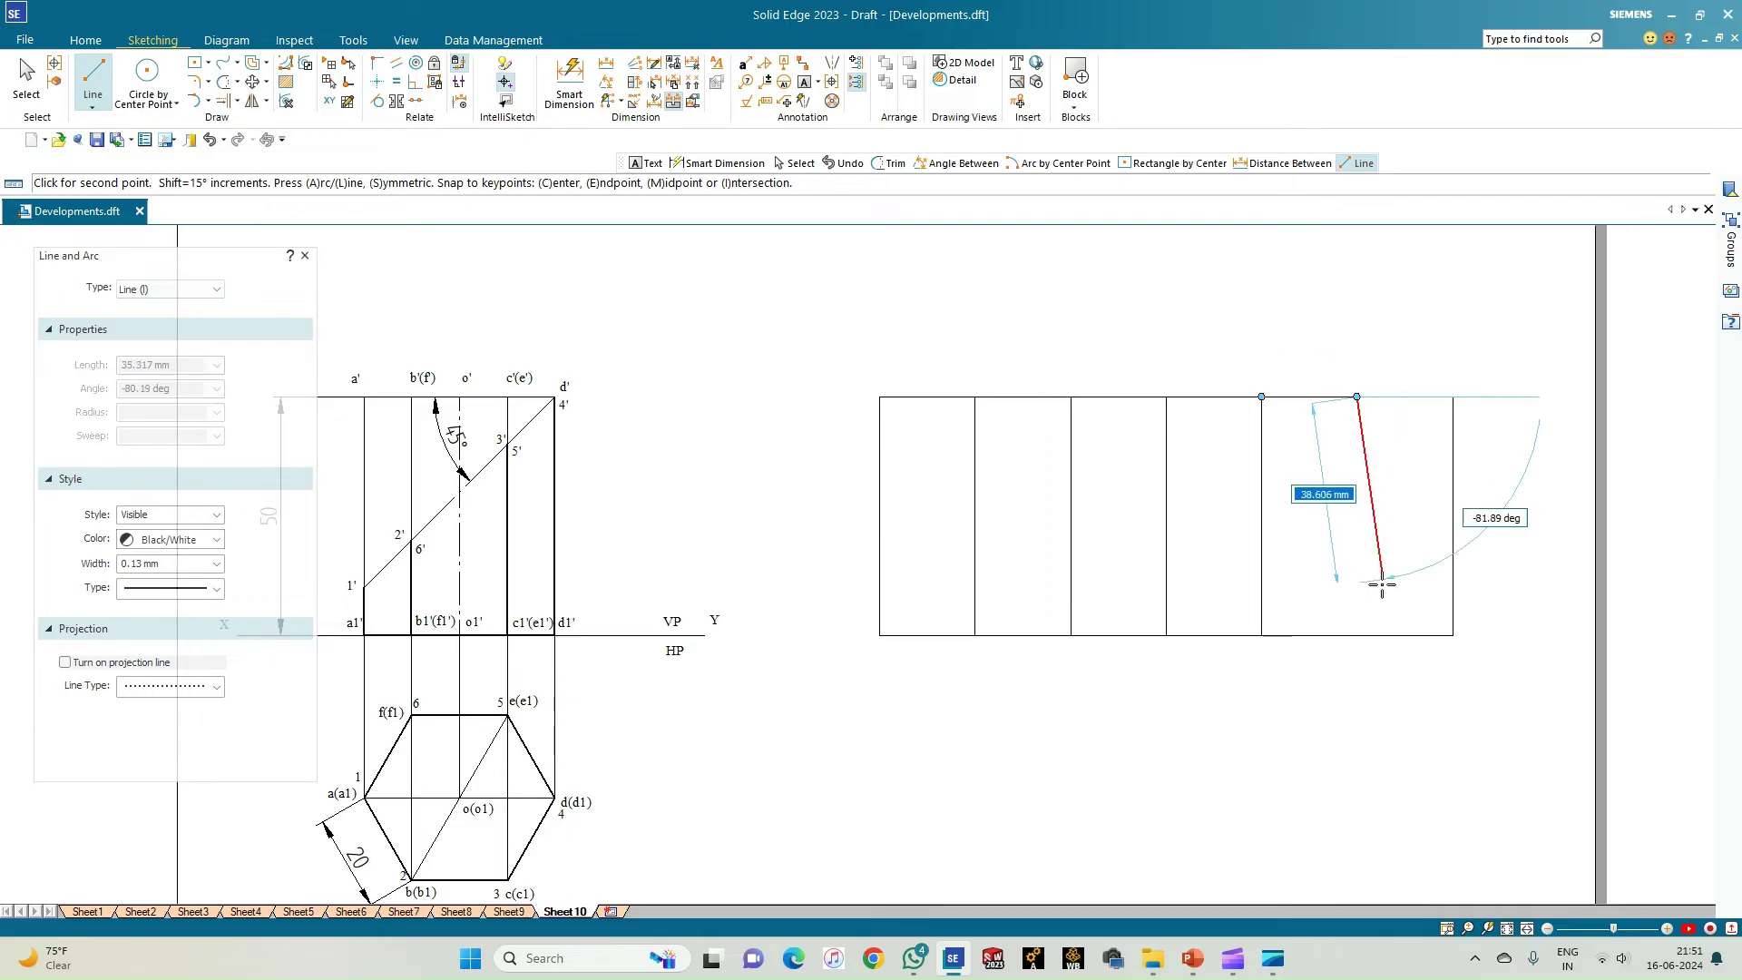
pyautogui.click(1357, 635)
pyautogui.rightClick(1402, 690)
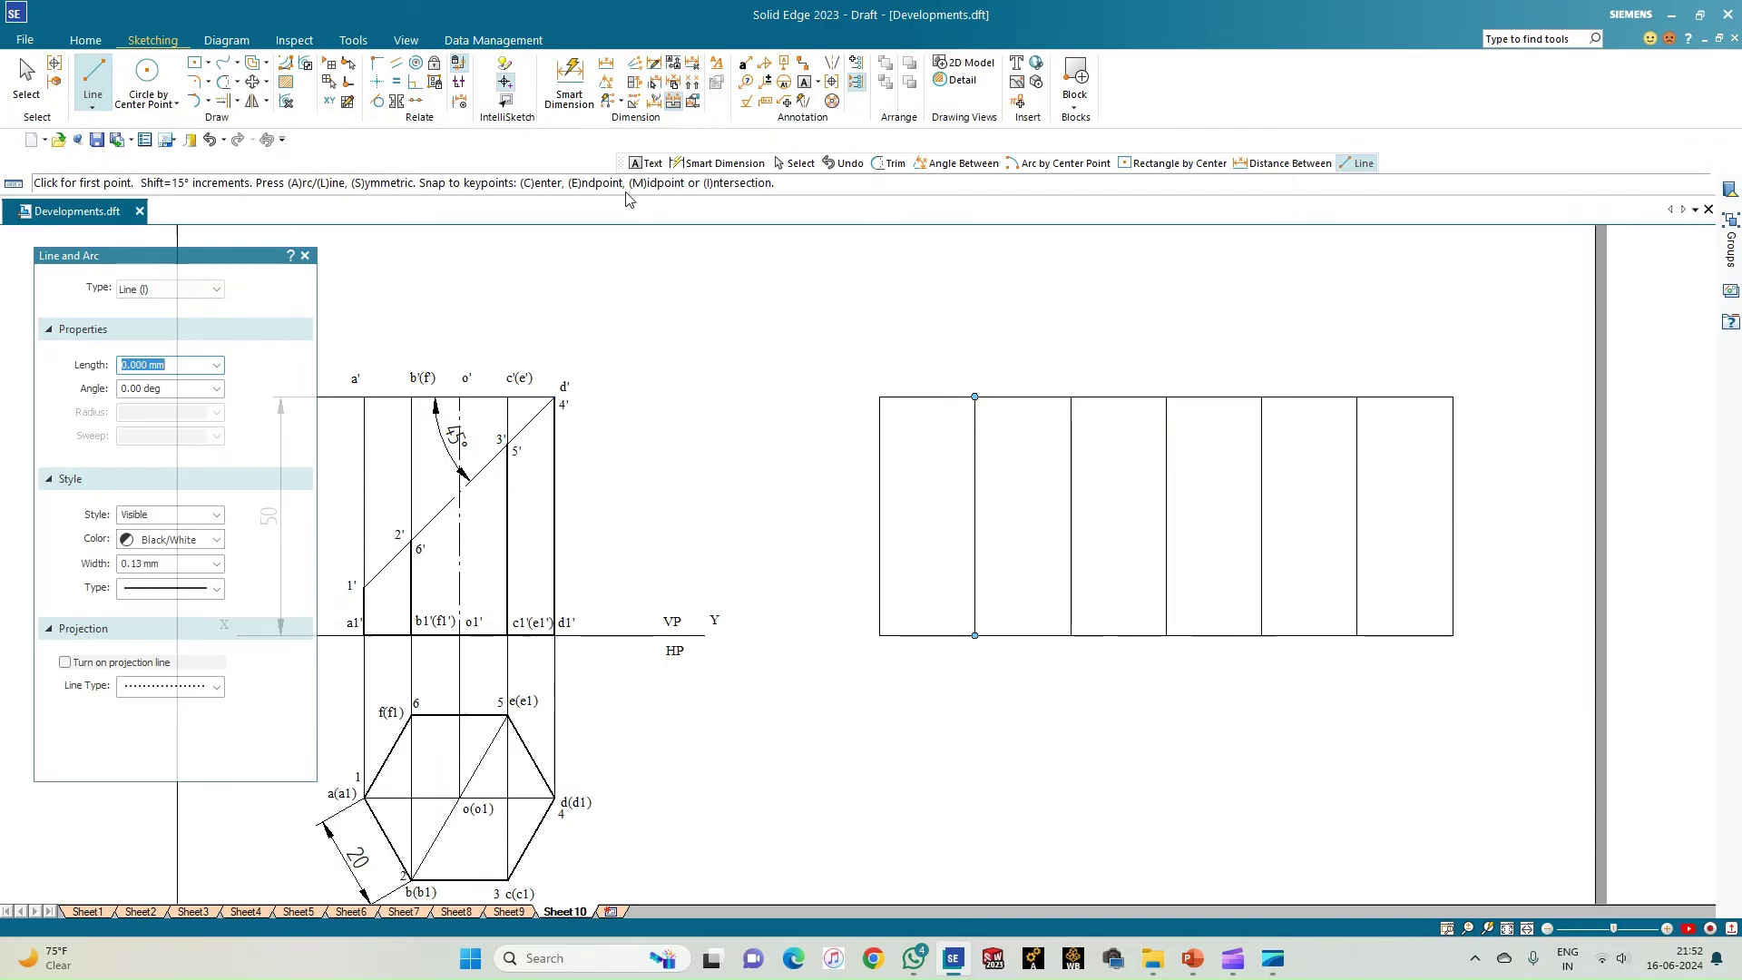
pyautogui.press('Escape')
# Label the development's first three vertical lines A, B and C above the upper edge and A1, B1 and C1 below the base
pyautogui.press('t')
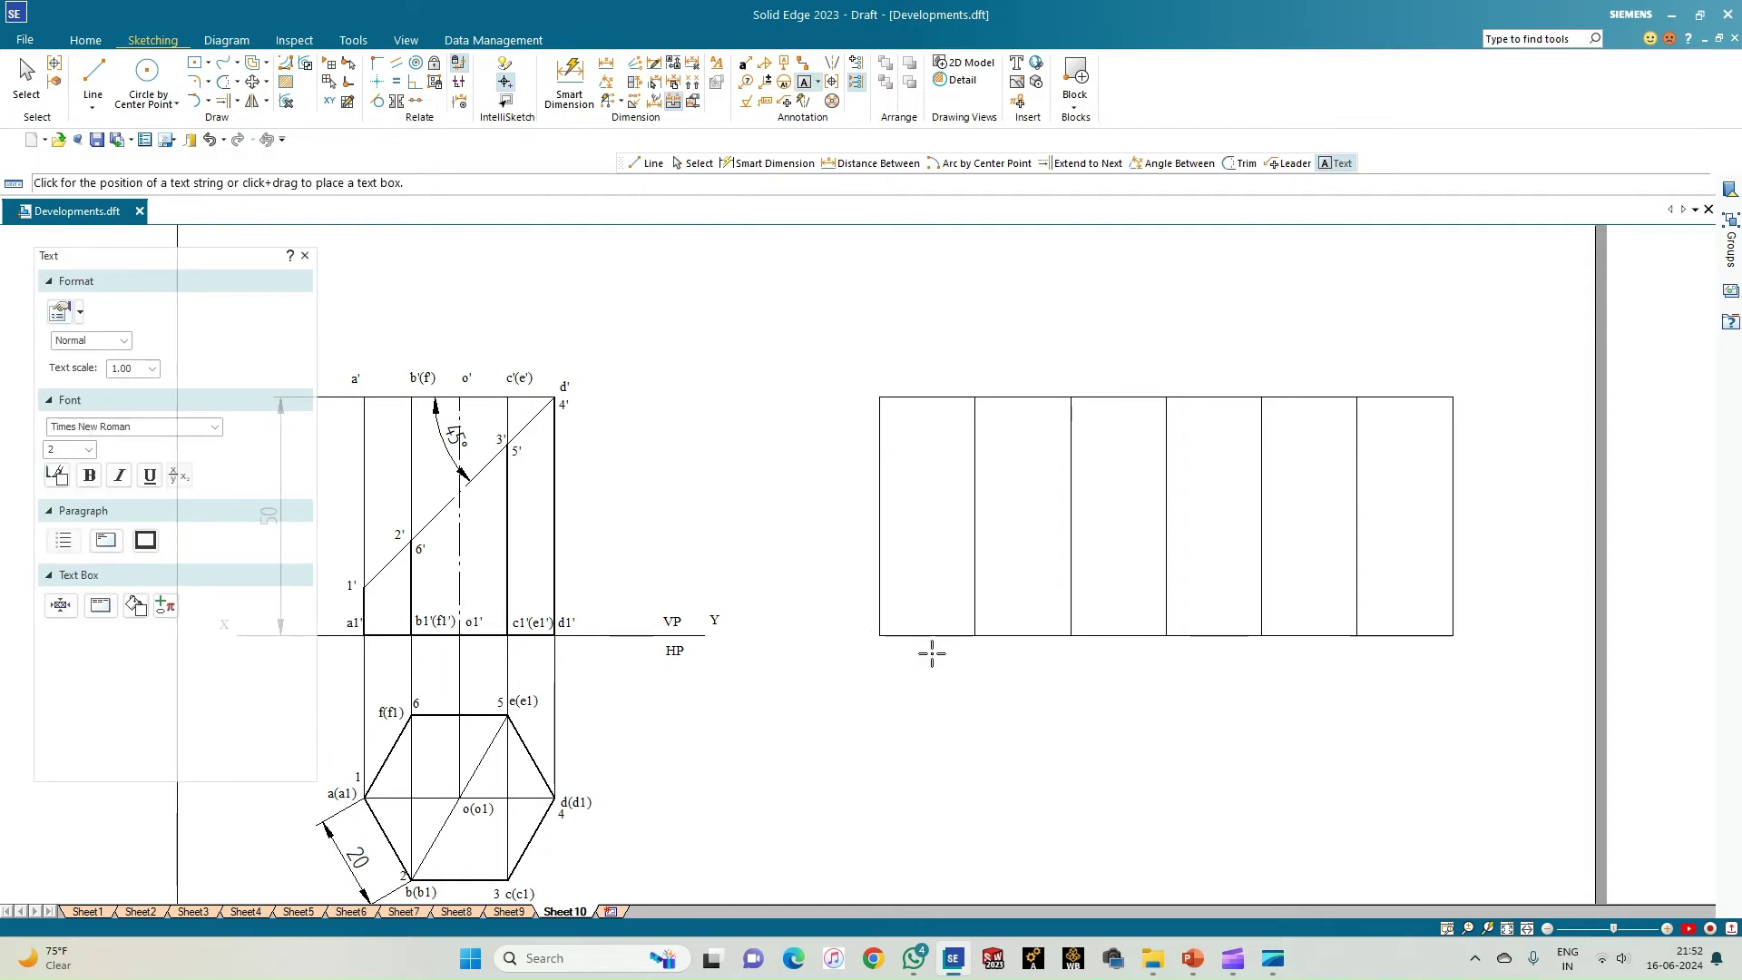
pyautogui.click(875, 631)
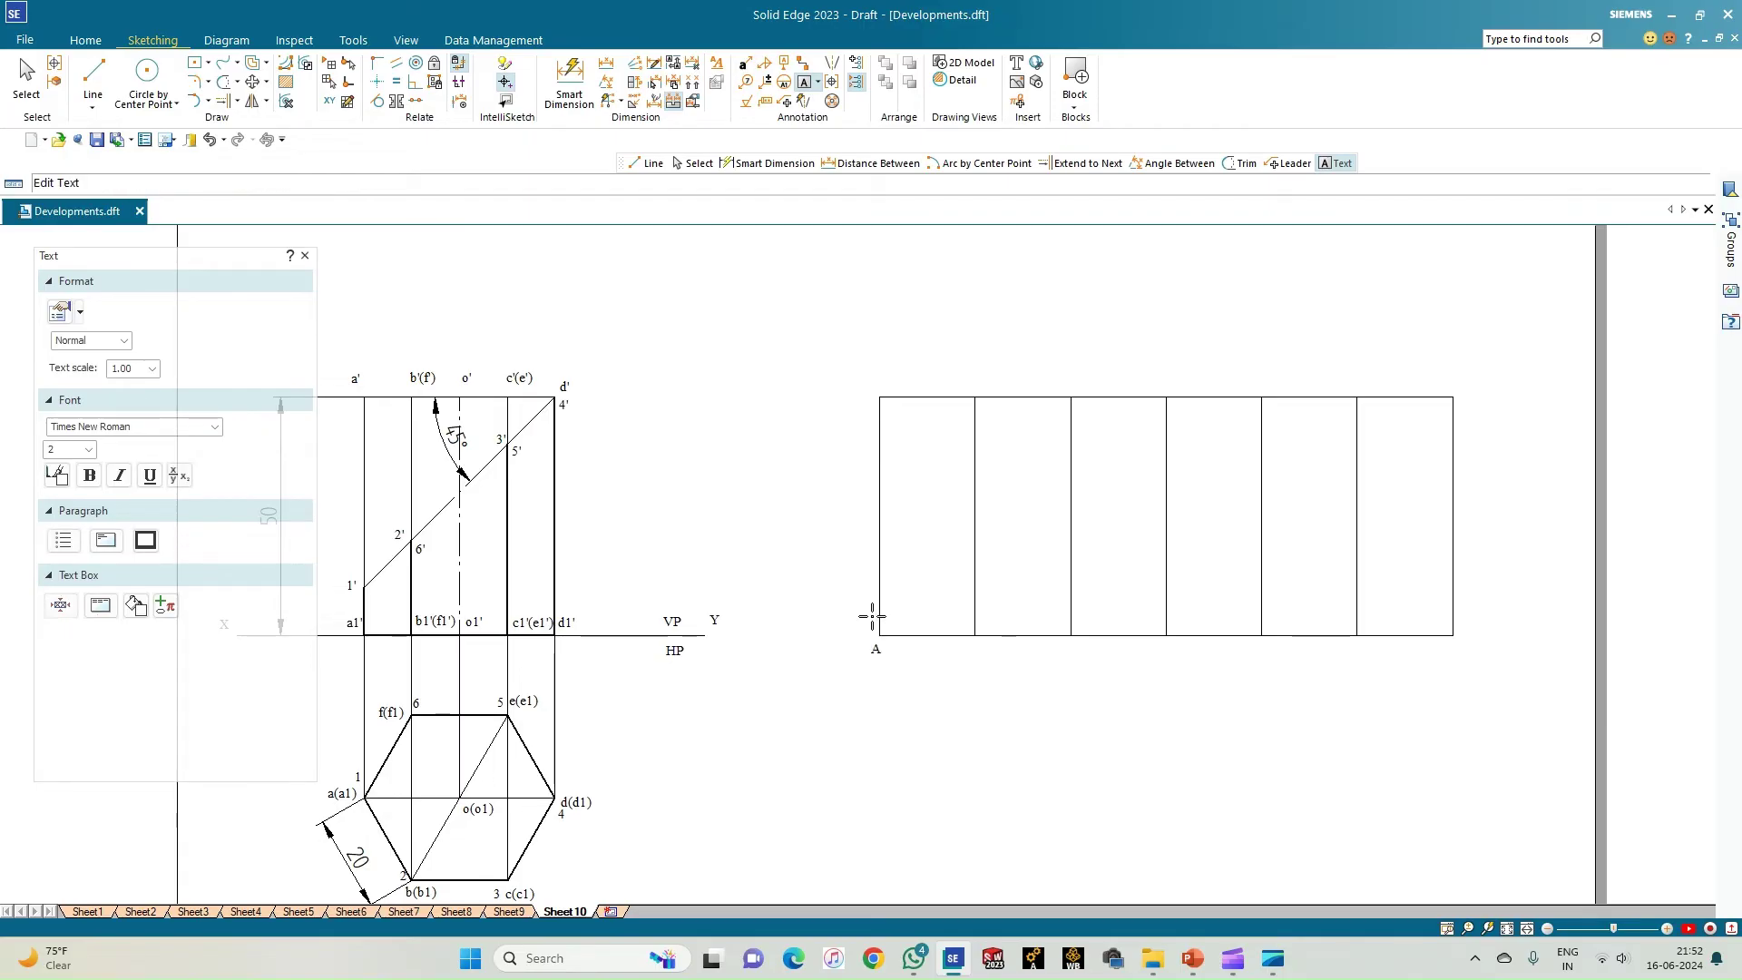
pyautogui.click(888, 378)
pyautogui.write('A')
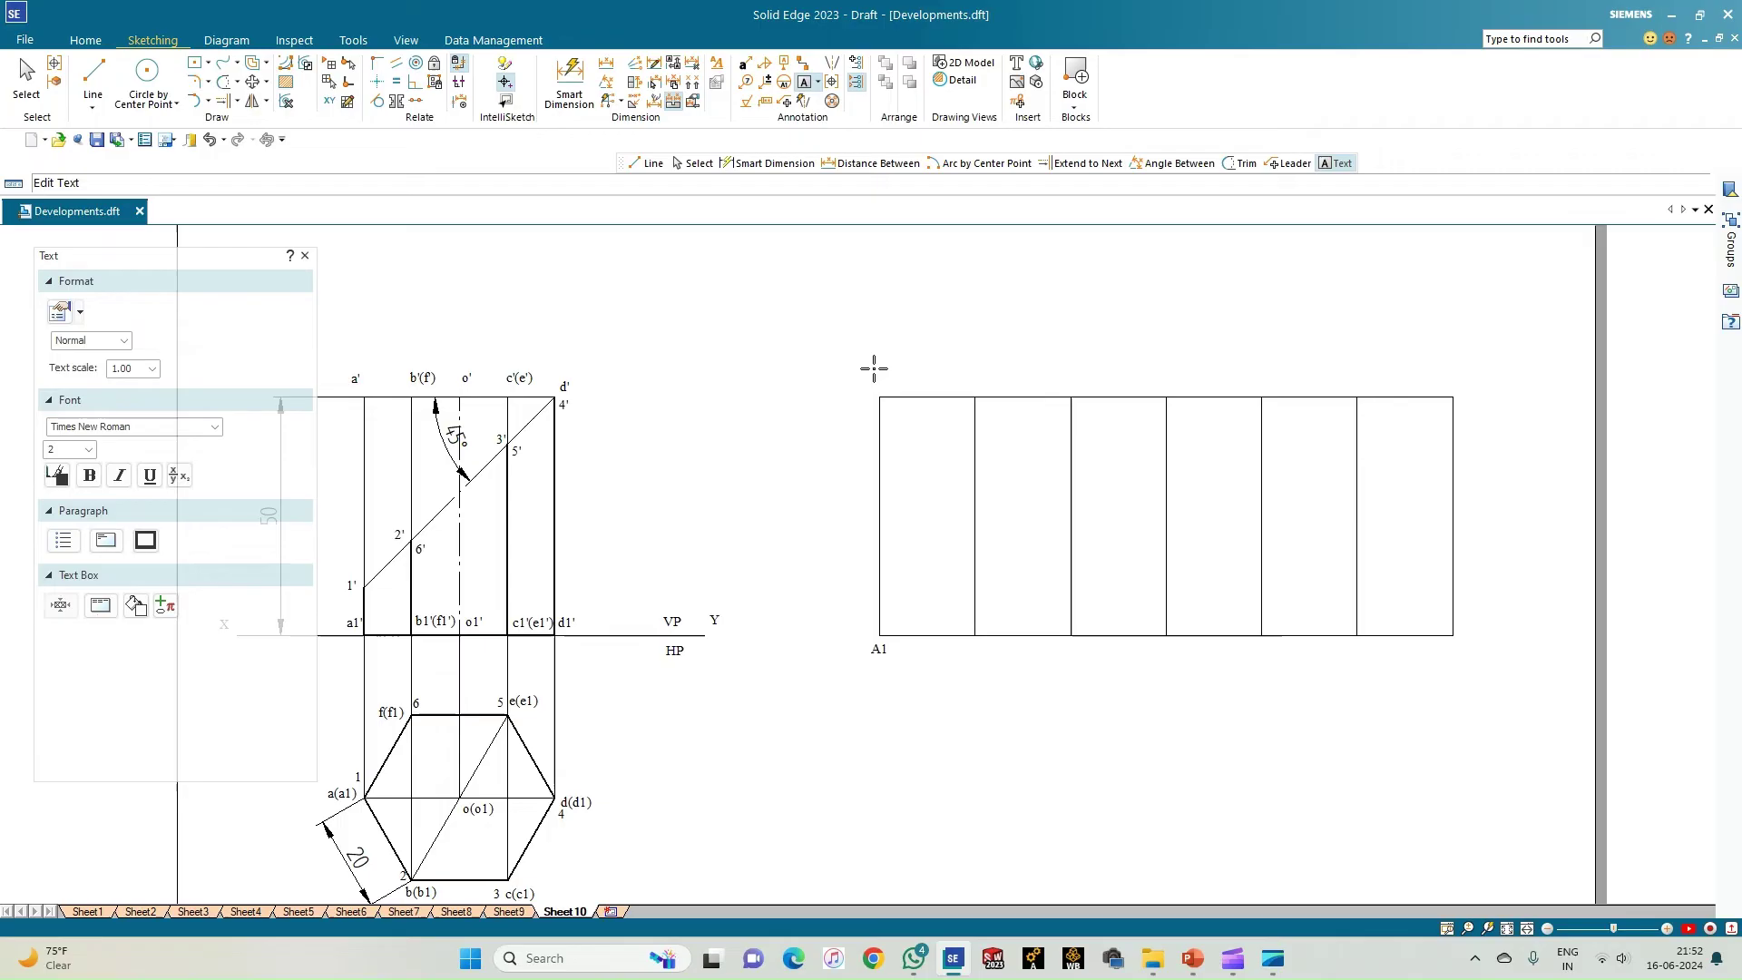
pyautogui.click(976, 643)
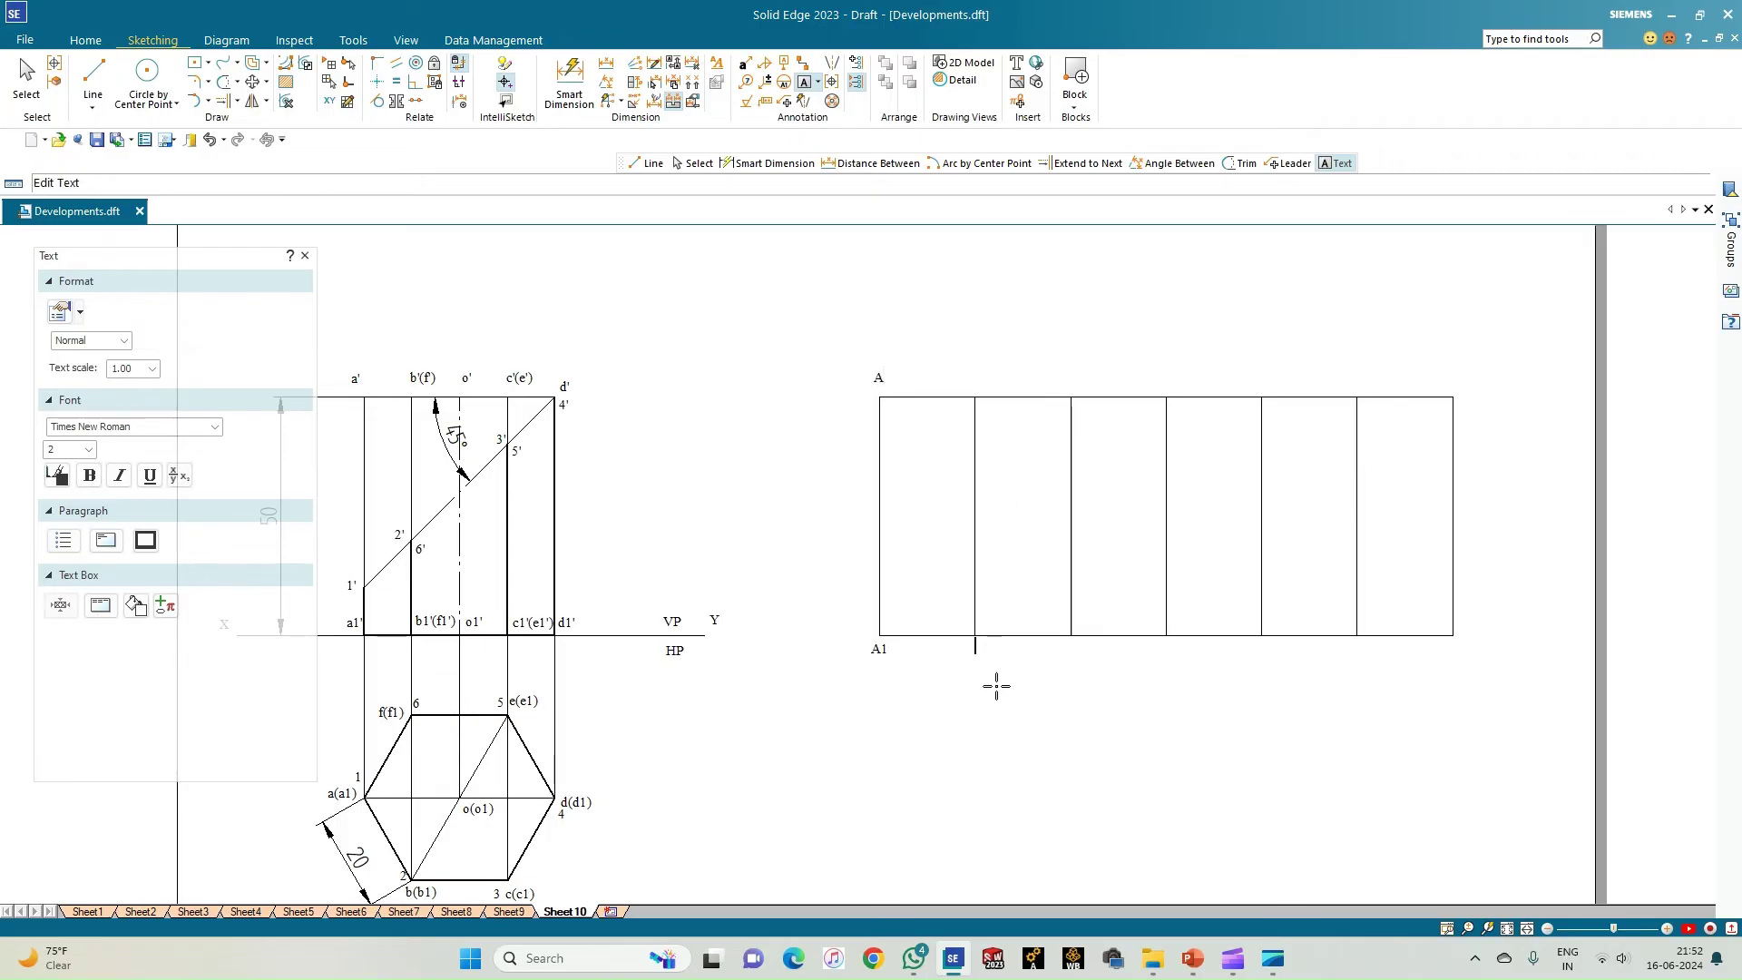
pyautogui.write('B1')
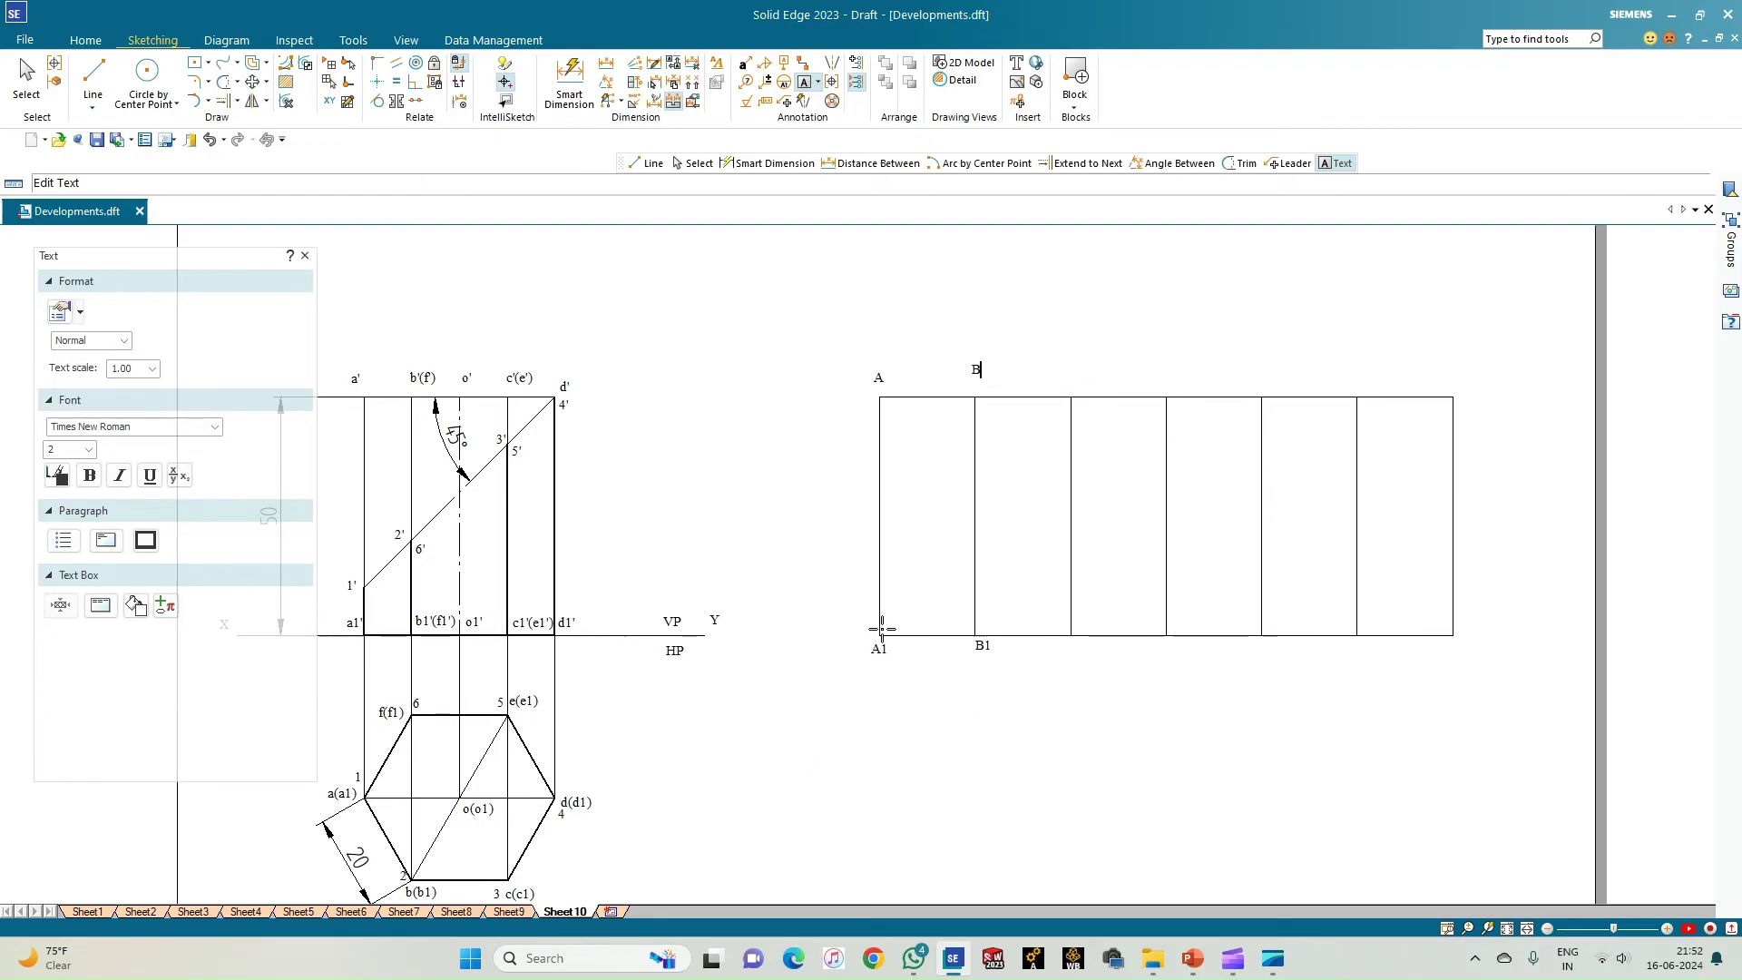
pyautogui.click(1070, 646)
pyautogui.write('C1')
pyautogui.click(1070, 363)
pyautogui.write('C')
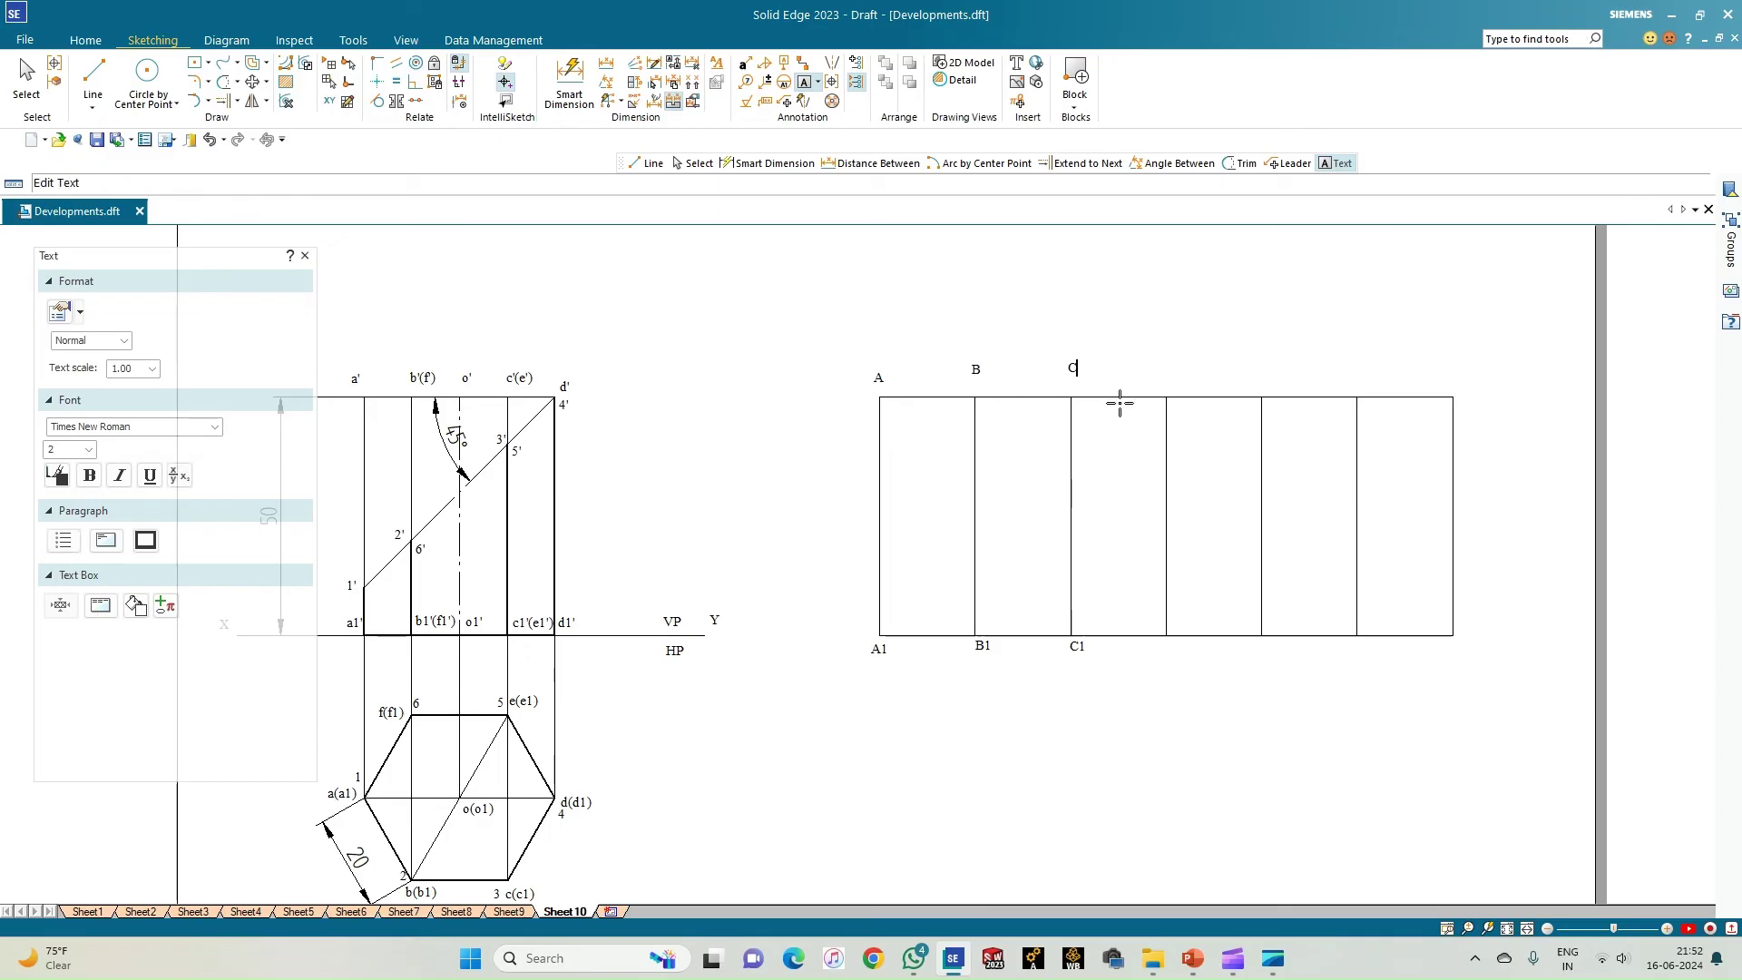
# Label the next three fold lines D, E and F above the upper edge and D1, E1 and F1 below the base
pyautogui.click(1162, 657)
pyautogui.write('D1')
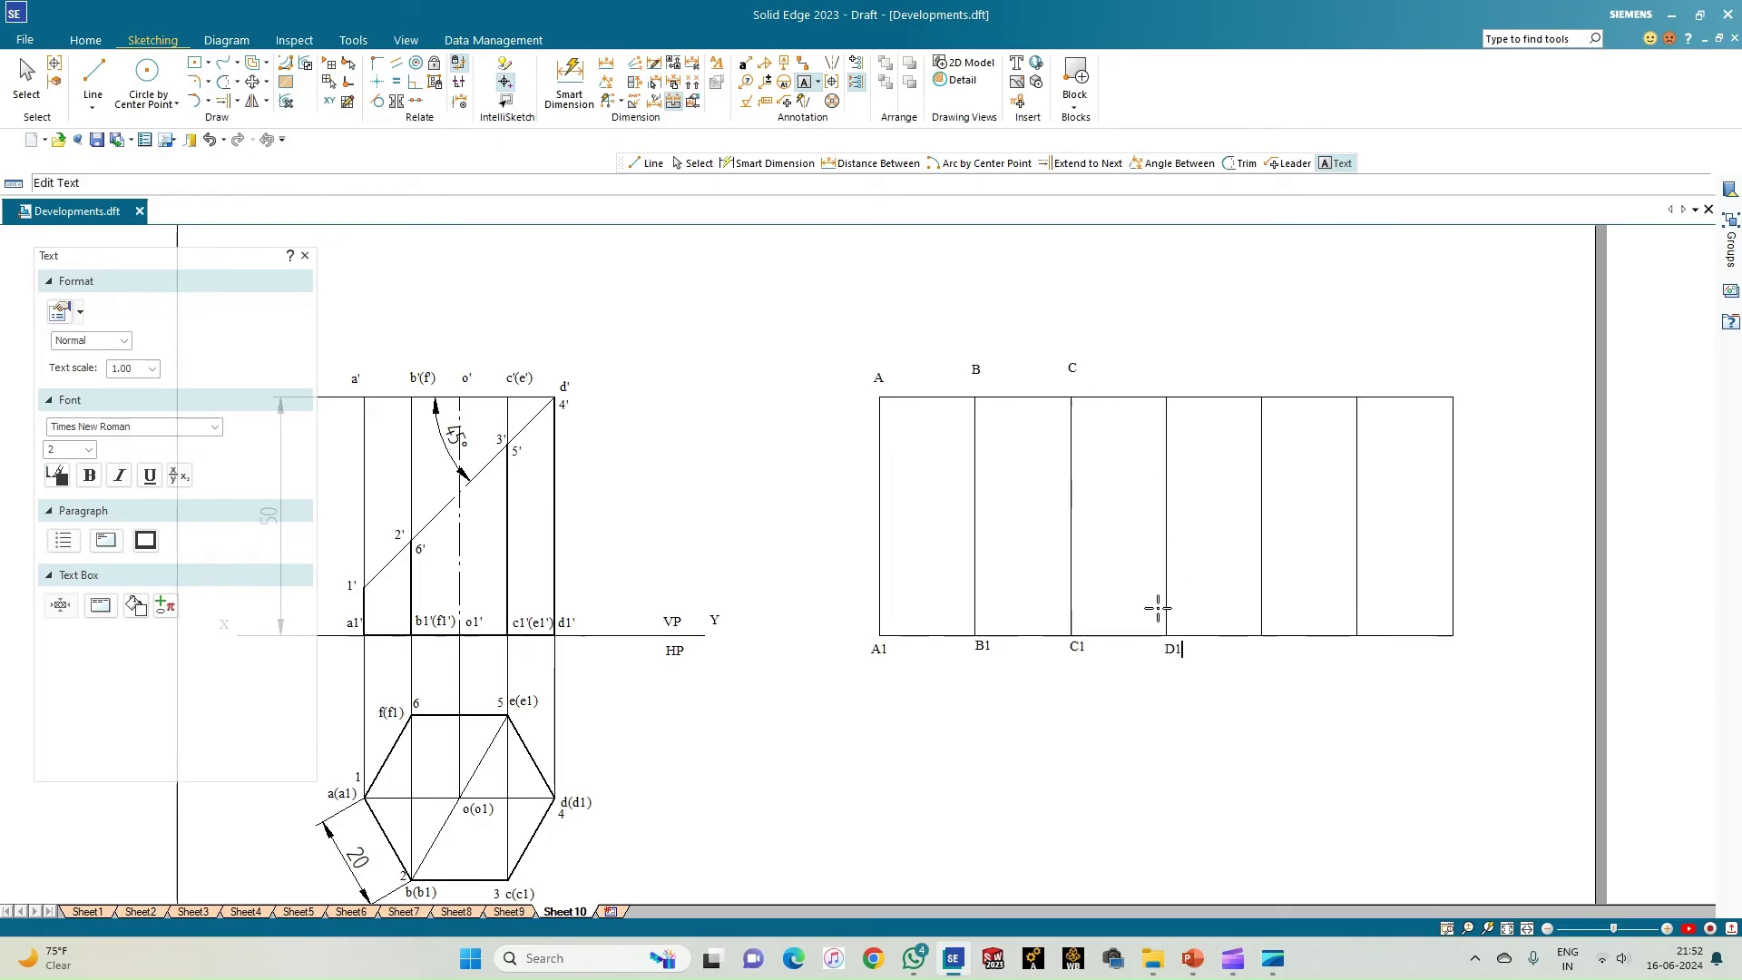
pyautogui.click(1167, 358)
pyautogui.write('D')
pyautogui.click(1262, 642)
pyautogui.write('E1')
pyautogui.click(1264, 371)
pyautogui.write('E')
pyautogui.write('1')
pyautogui.write('F')
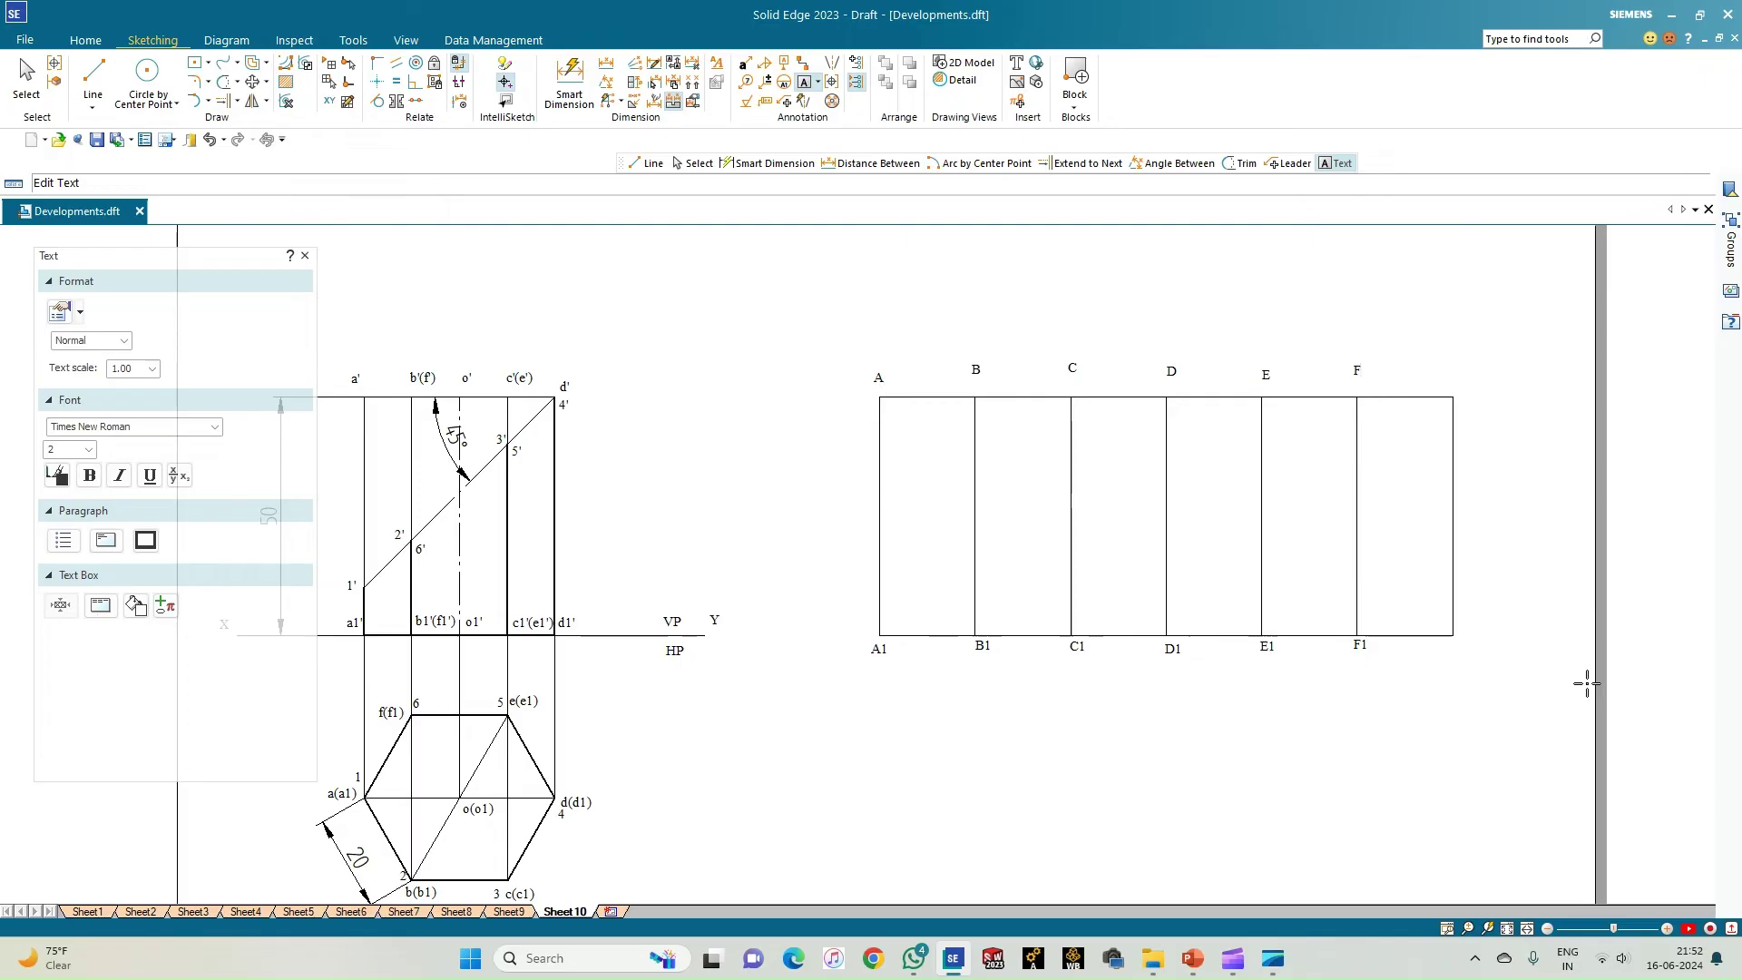
# Label the development's closing edge A1 at the base and A at the upper corner
pyautogui.click(1448, 627)
pyautogui.write('A1')
pyautogui.click(1455, 385)
pyautogui.write('A')
# Project point 1' with a 0.13 mm wide horizontal line across the development to its closing edge
pyautogui.click(93, 77)
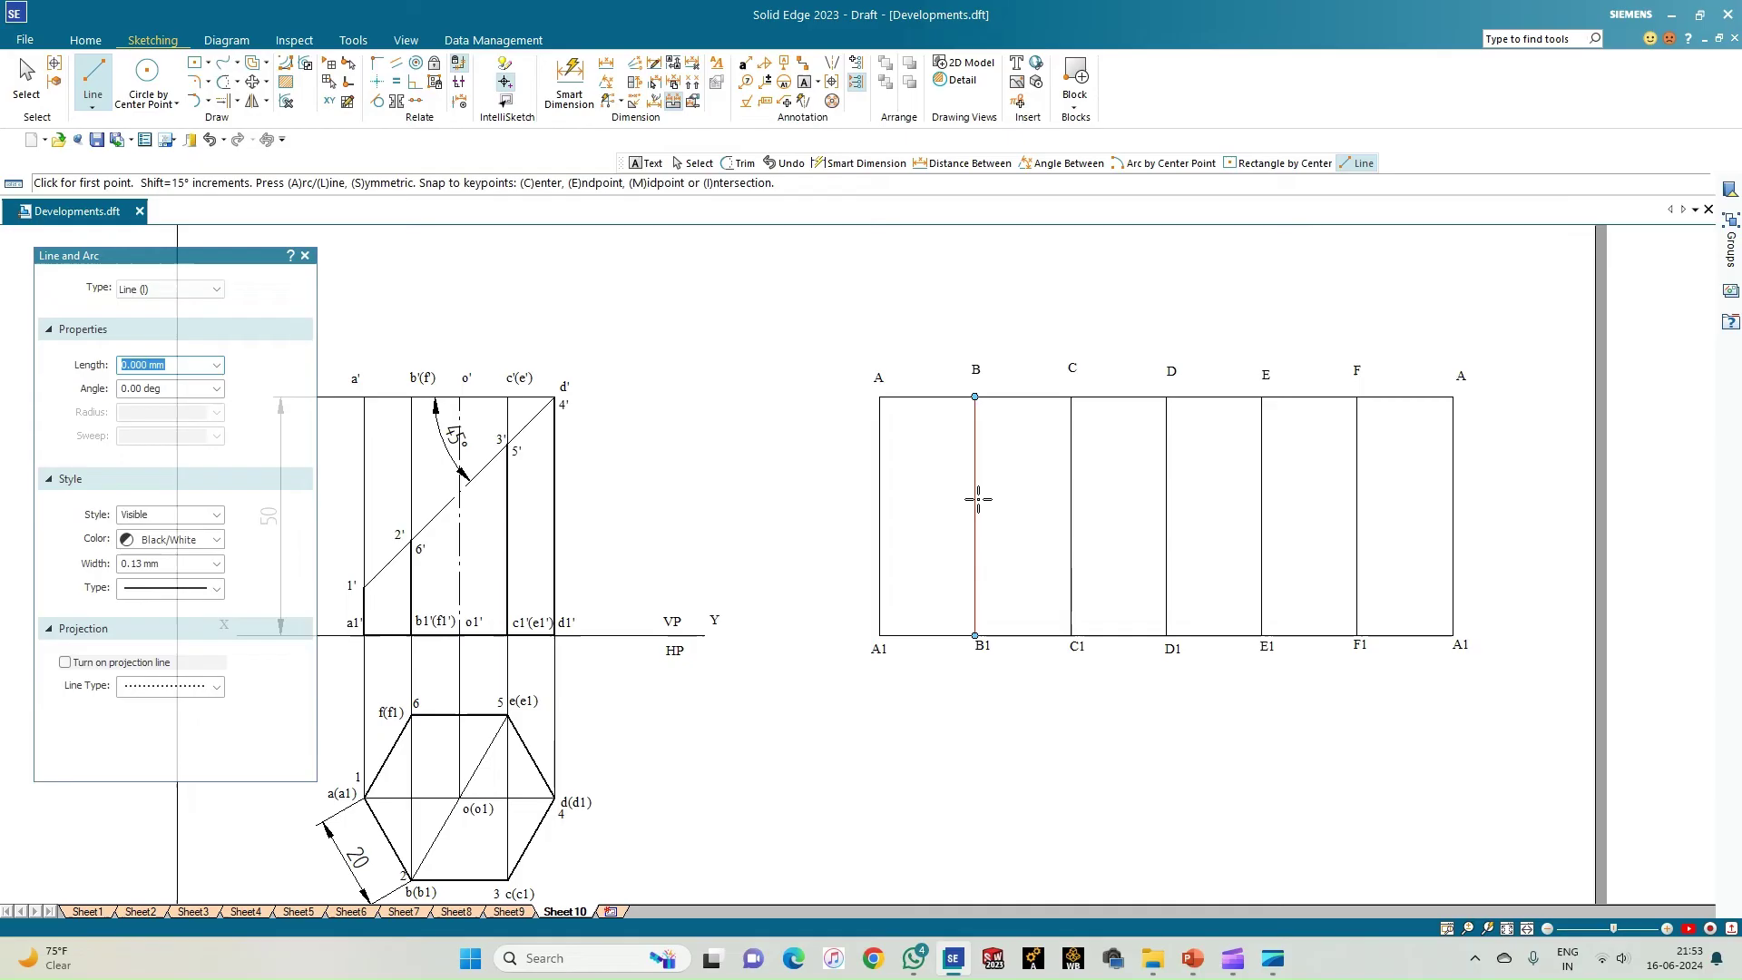
pyautogui.click(364, 588)
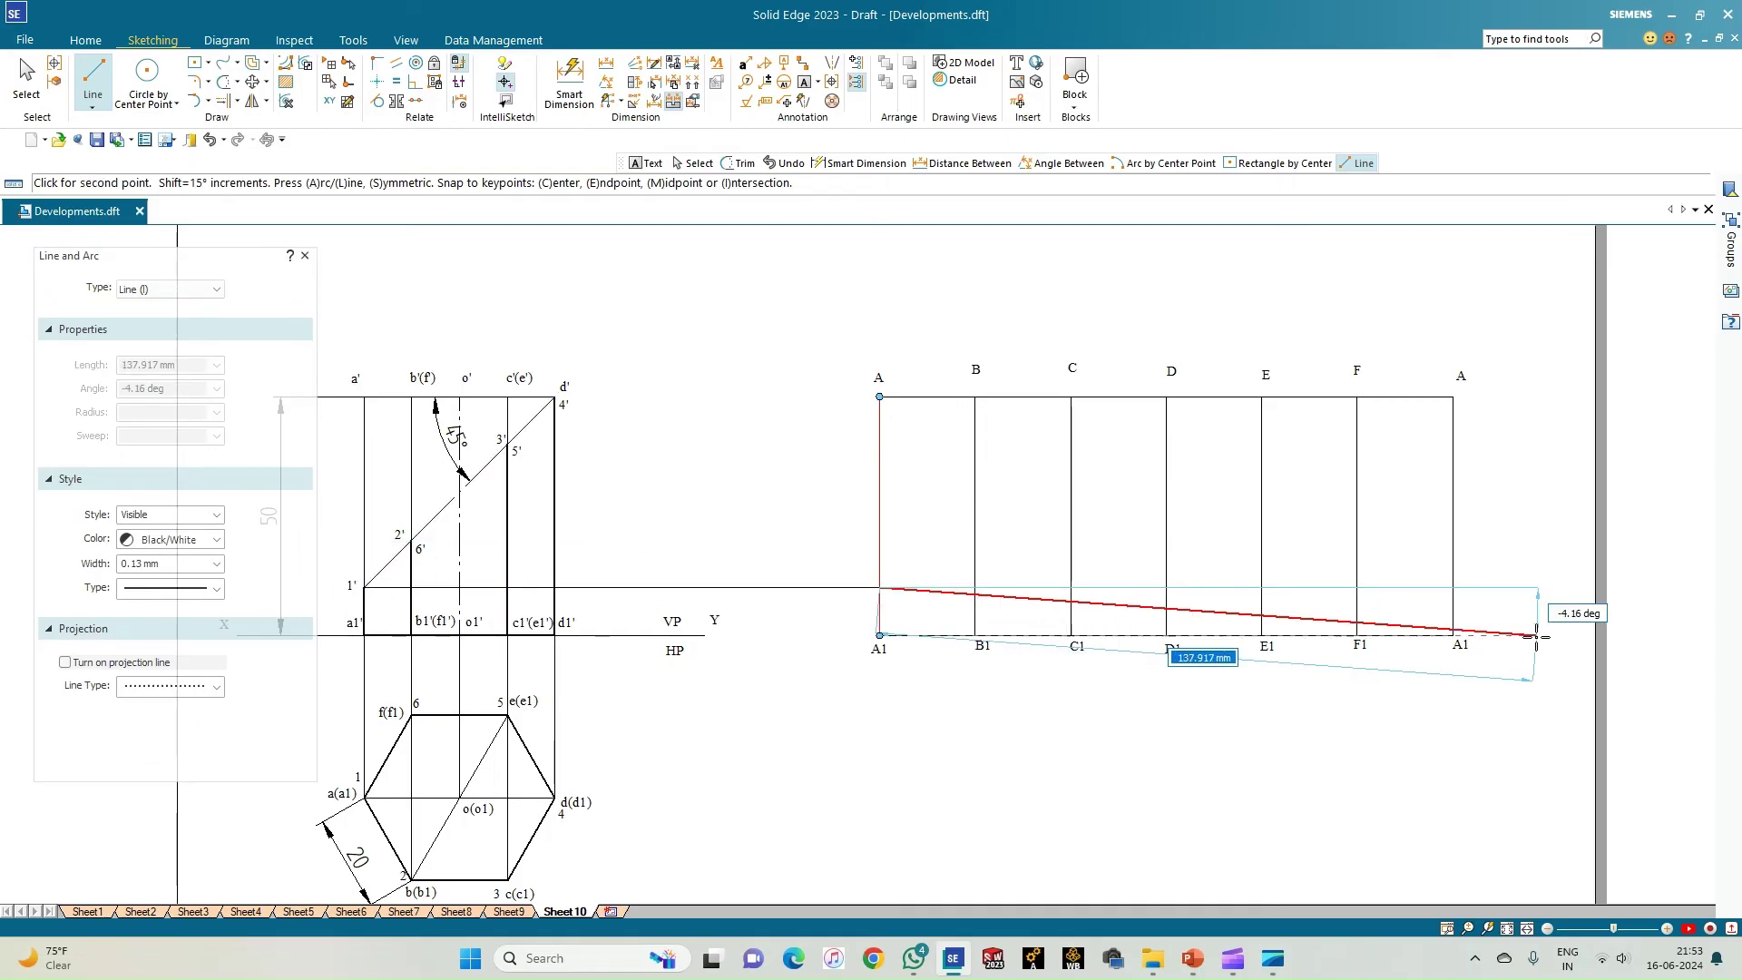
pyautogui.click(1453, 588)
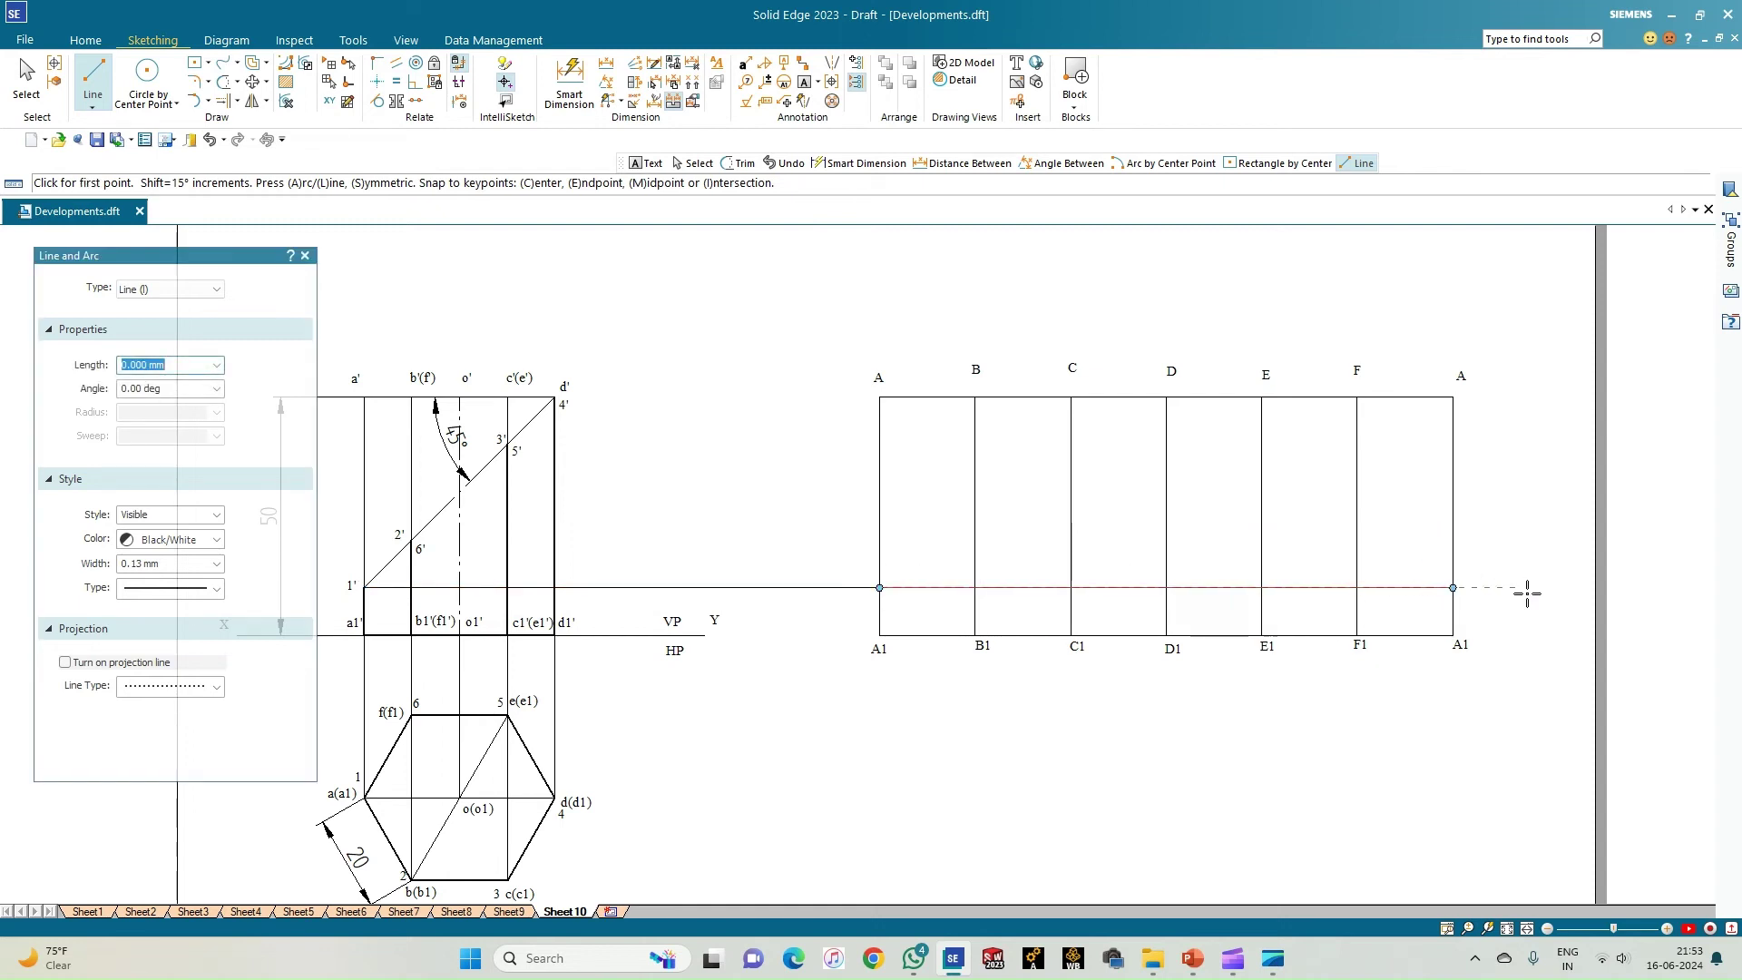
# Project point 2'(6') horizontally to fold line B and extend the line to fold line F
pyautogui.click(412, 540)
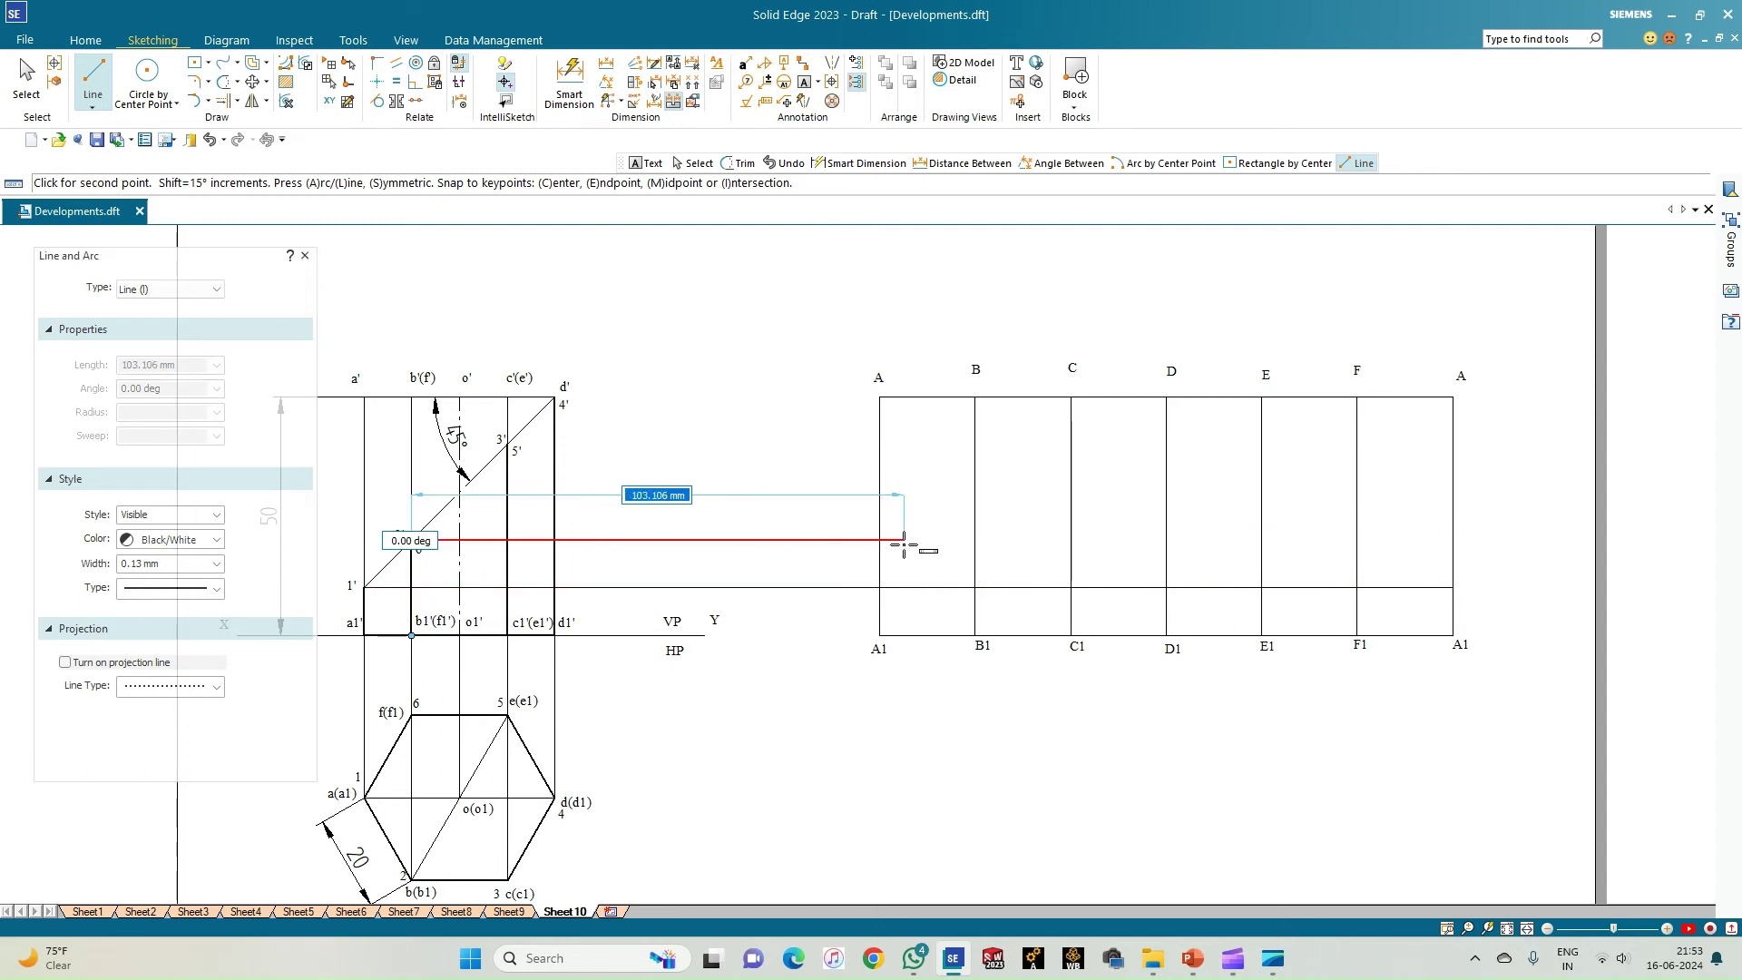
pyautogui.click(975, 540)
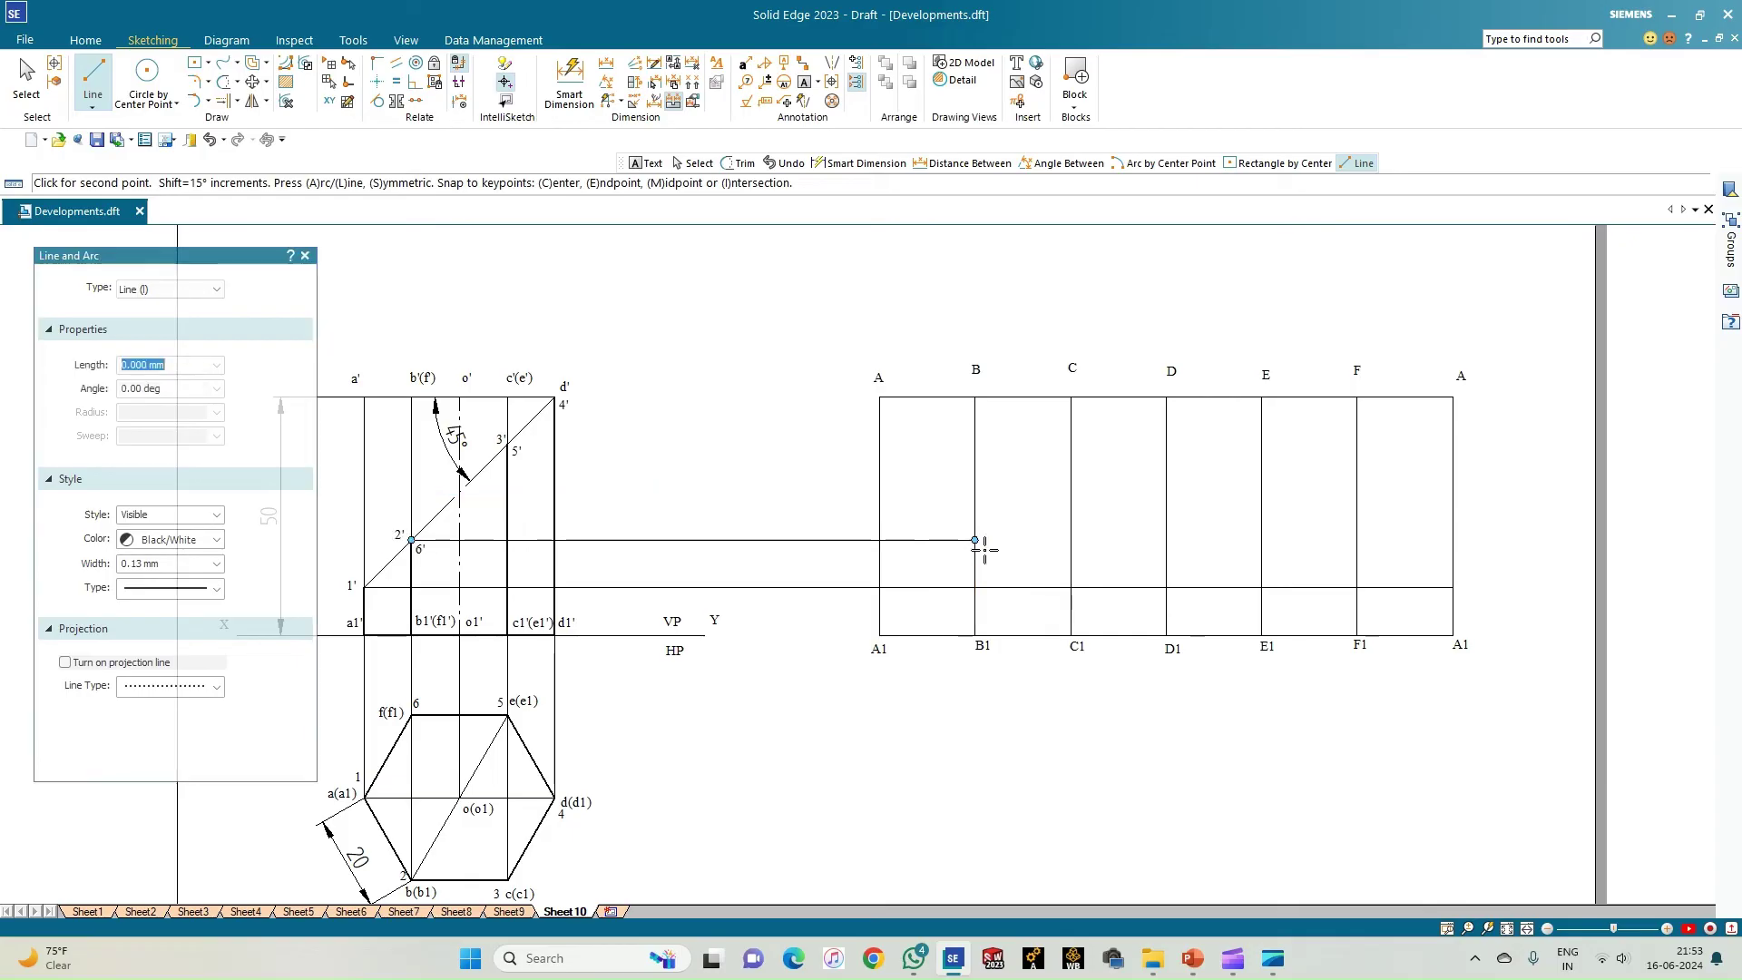
pyautogui.click(1358, 540)
pyautogui.rightClick(888, 590)
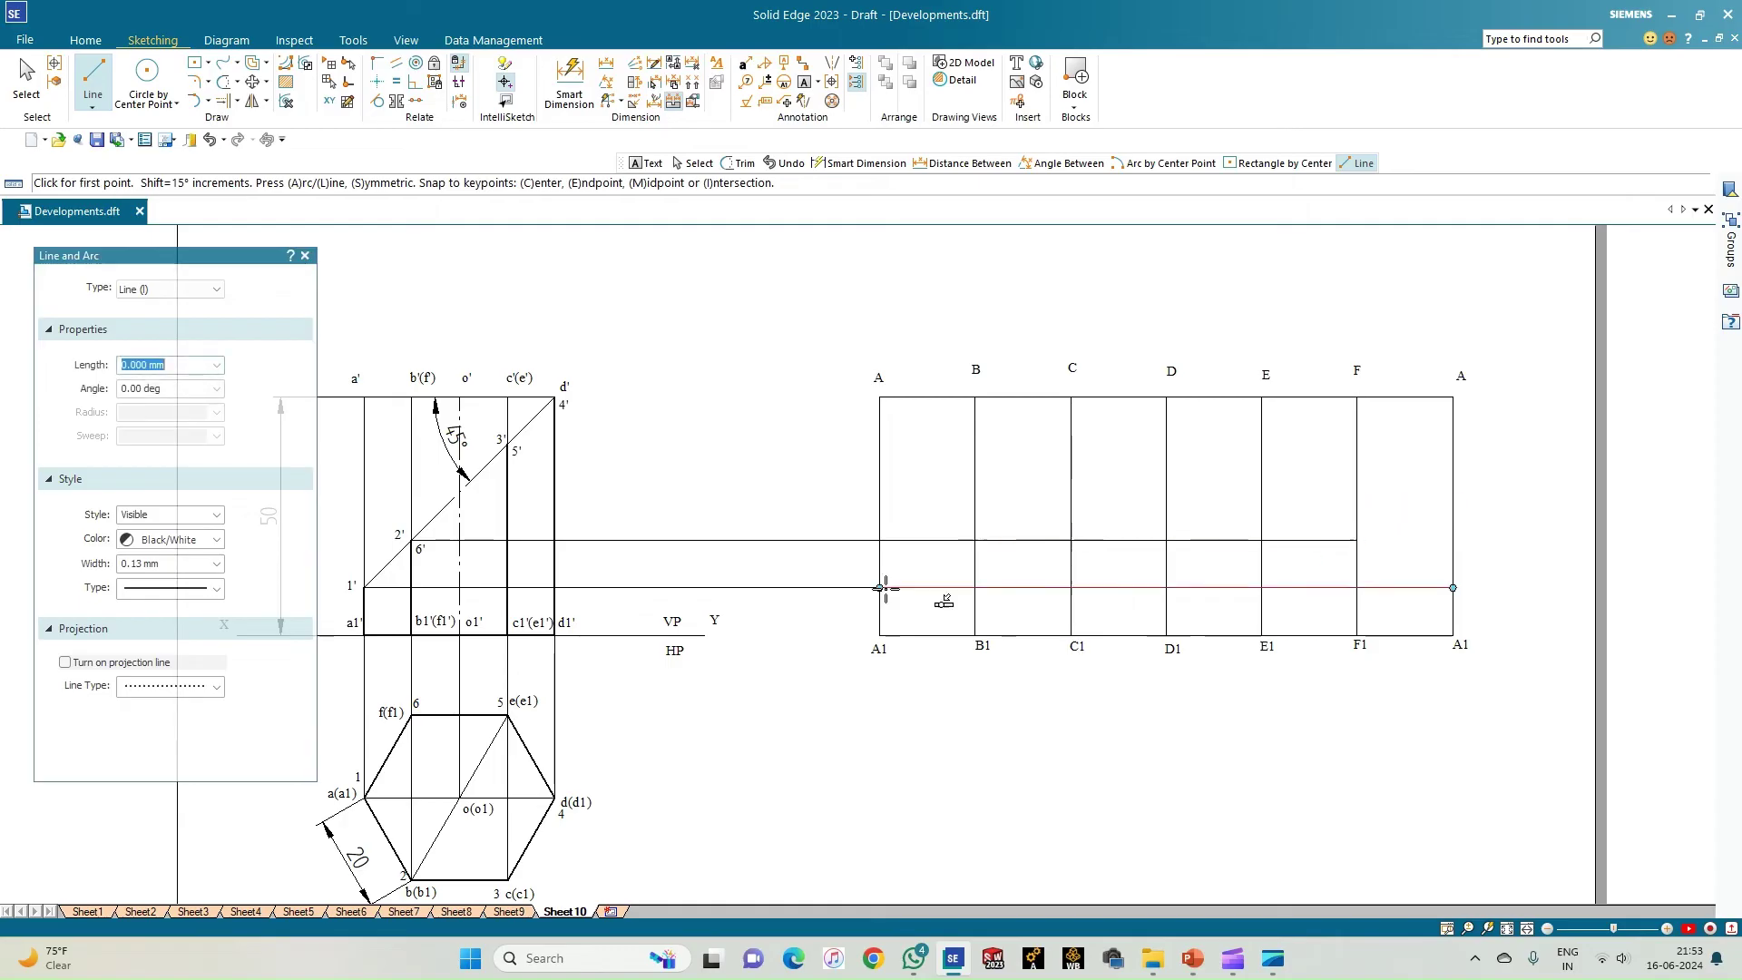
# Project point 3'(5') horizontally to fold line C and extend the line to fold line E
pyautogui.click(510, 445)
pyautogui.click(1071, 444)
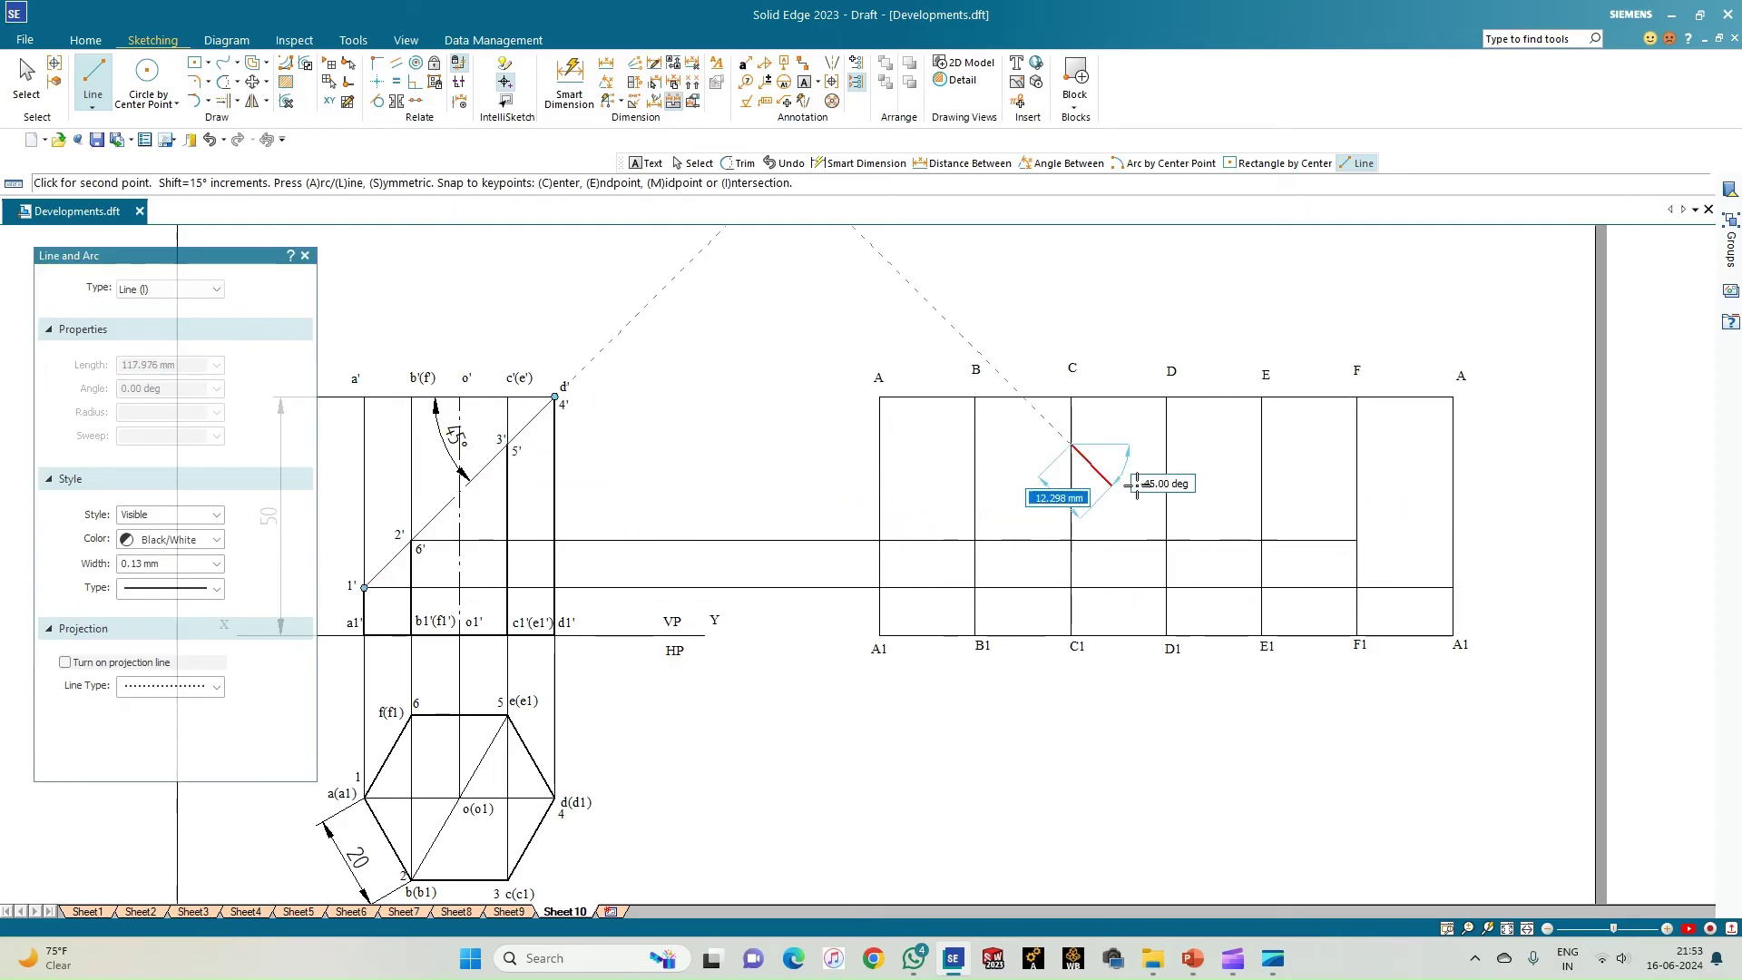
pyautogui.click(1260, 444)
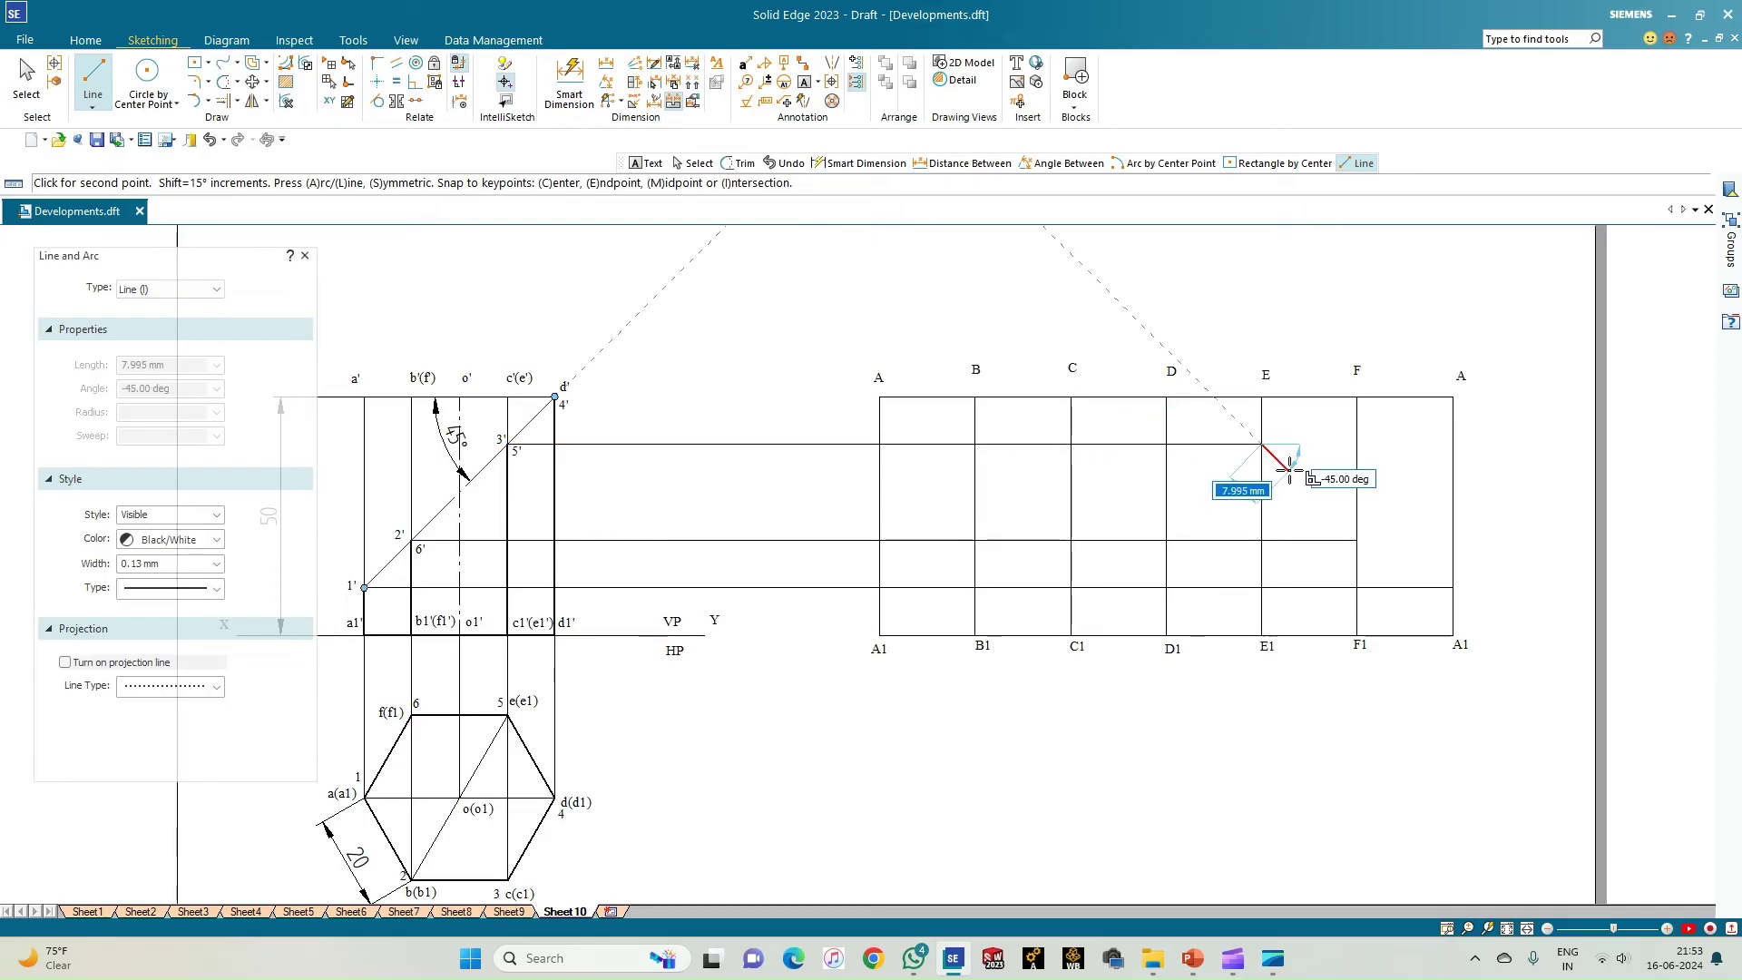
pyautogui.rightClick(1270, 467)
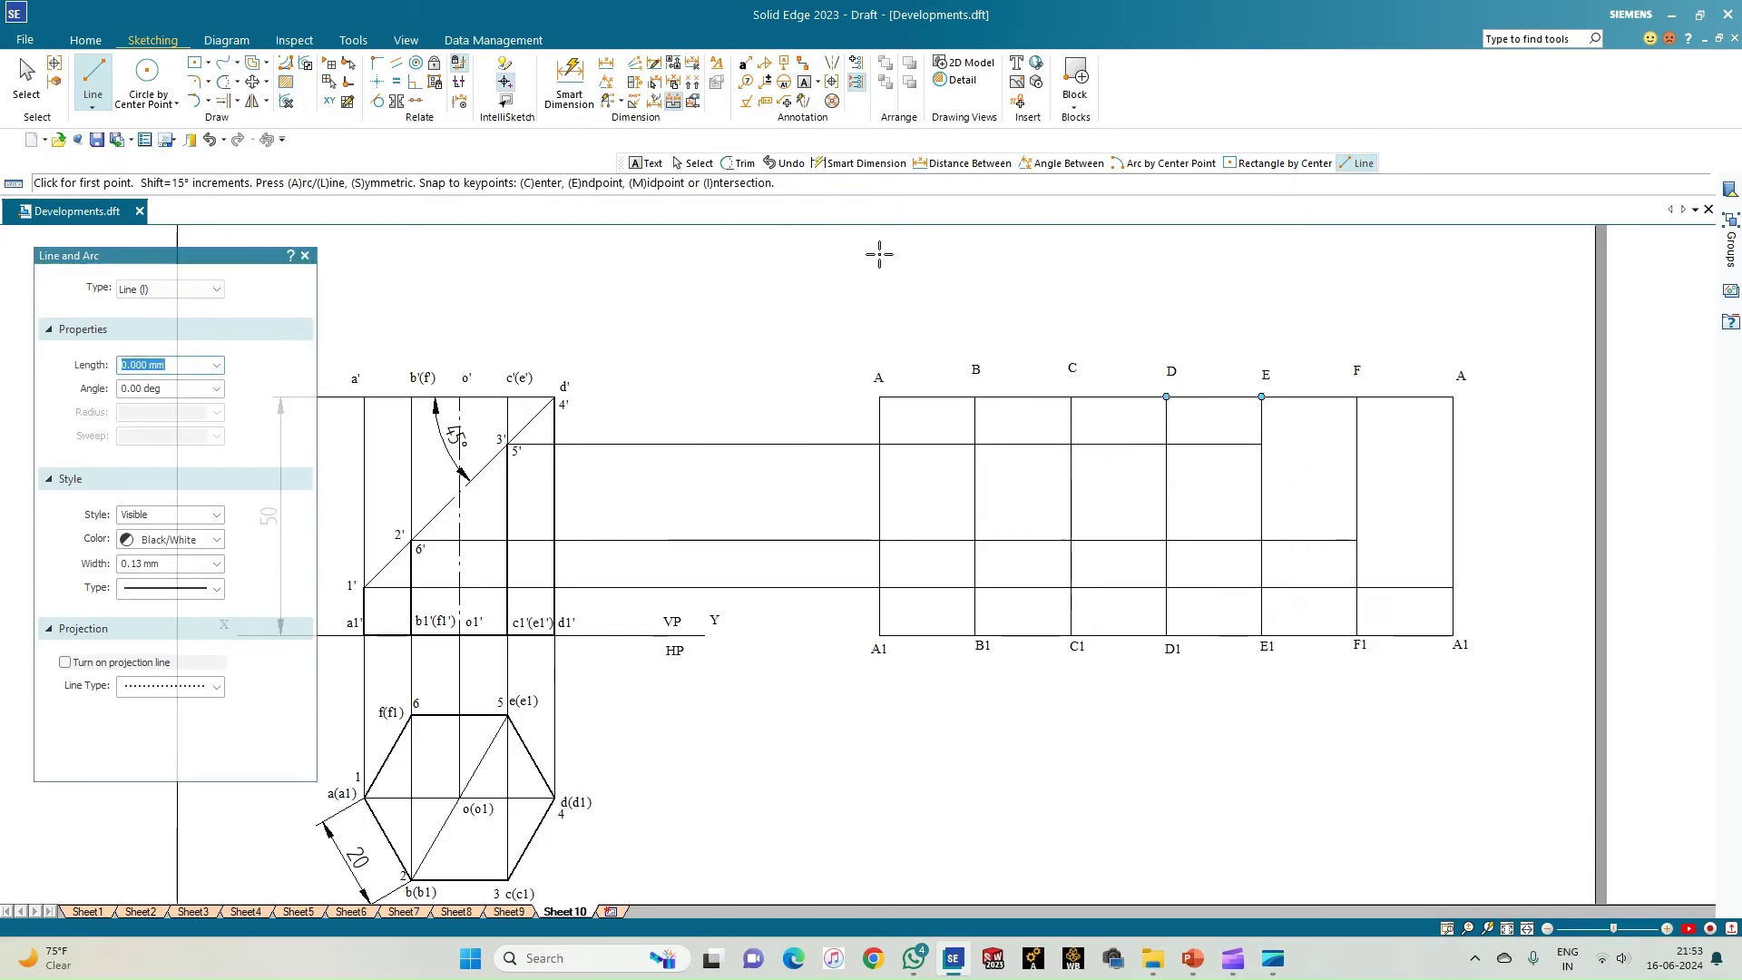
pyautogui.press('Escape')
# Number the cut points on development lines A to F from 1 to 6, repeating 1 on the closing edge
pyautogui.press('t')
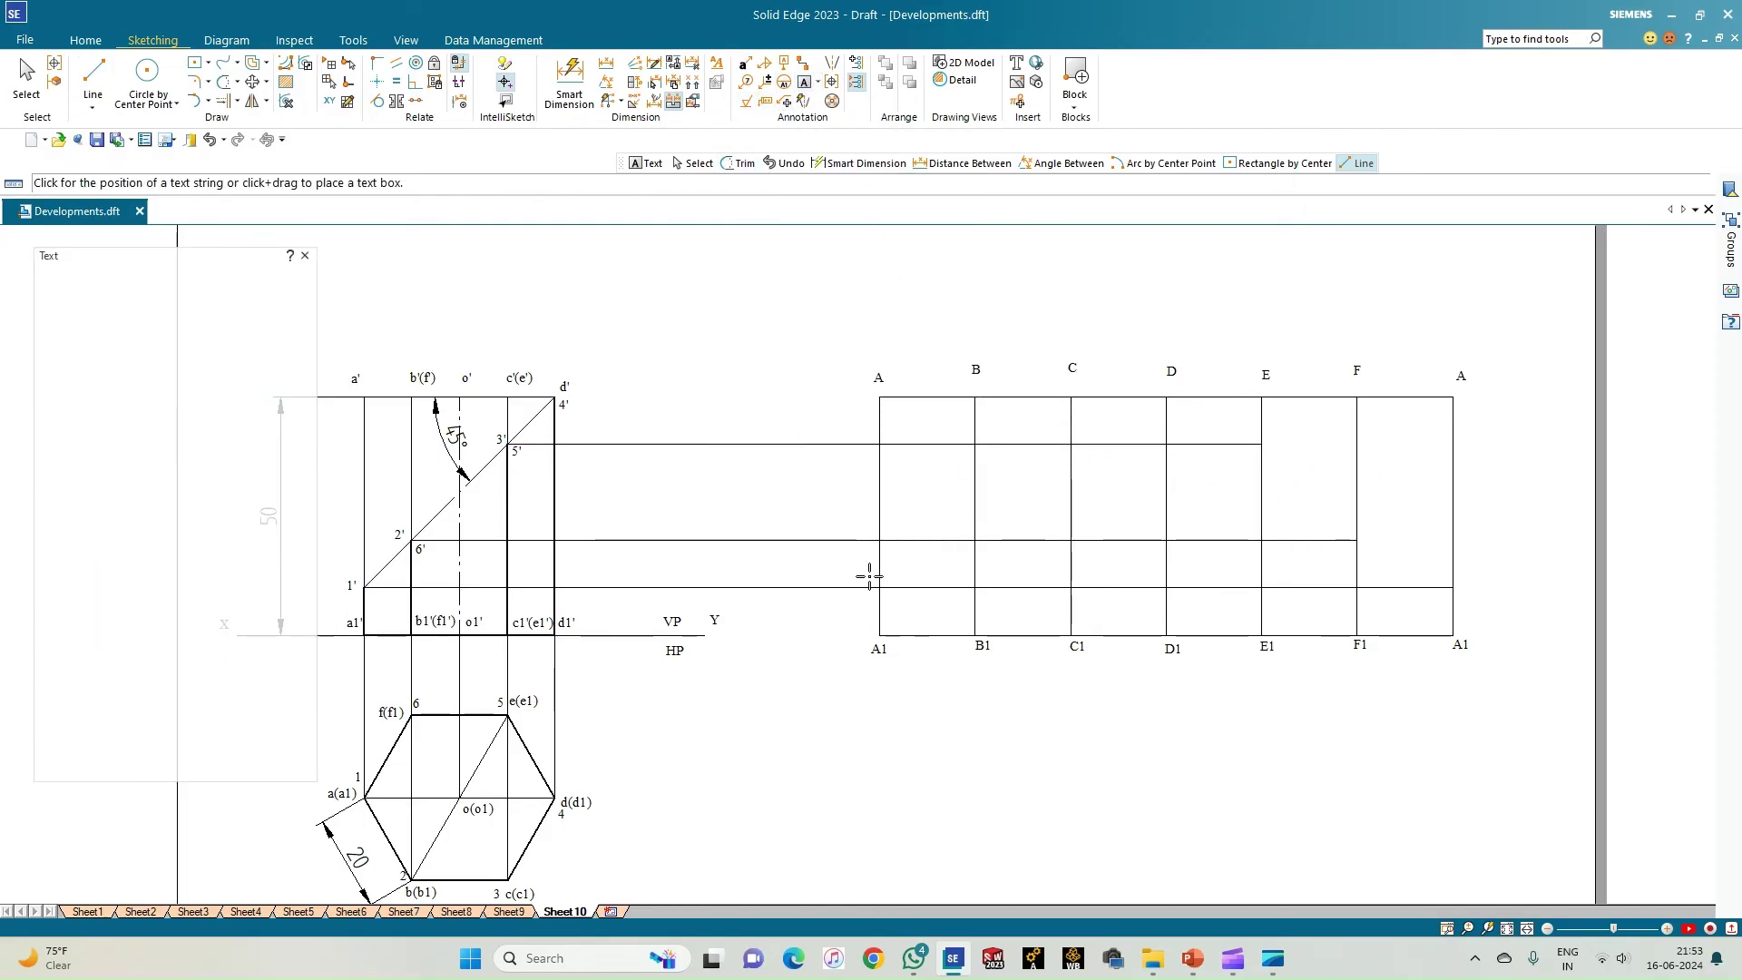
pyautogui.click(861, 573)
pyautogui.write('1')
pyautogui.click(1457, 578)
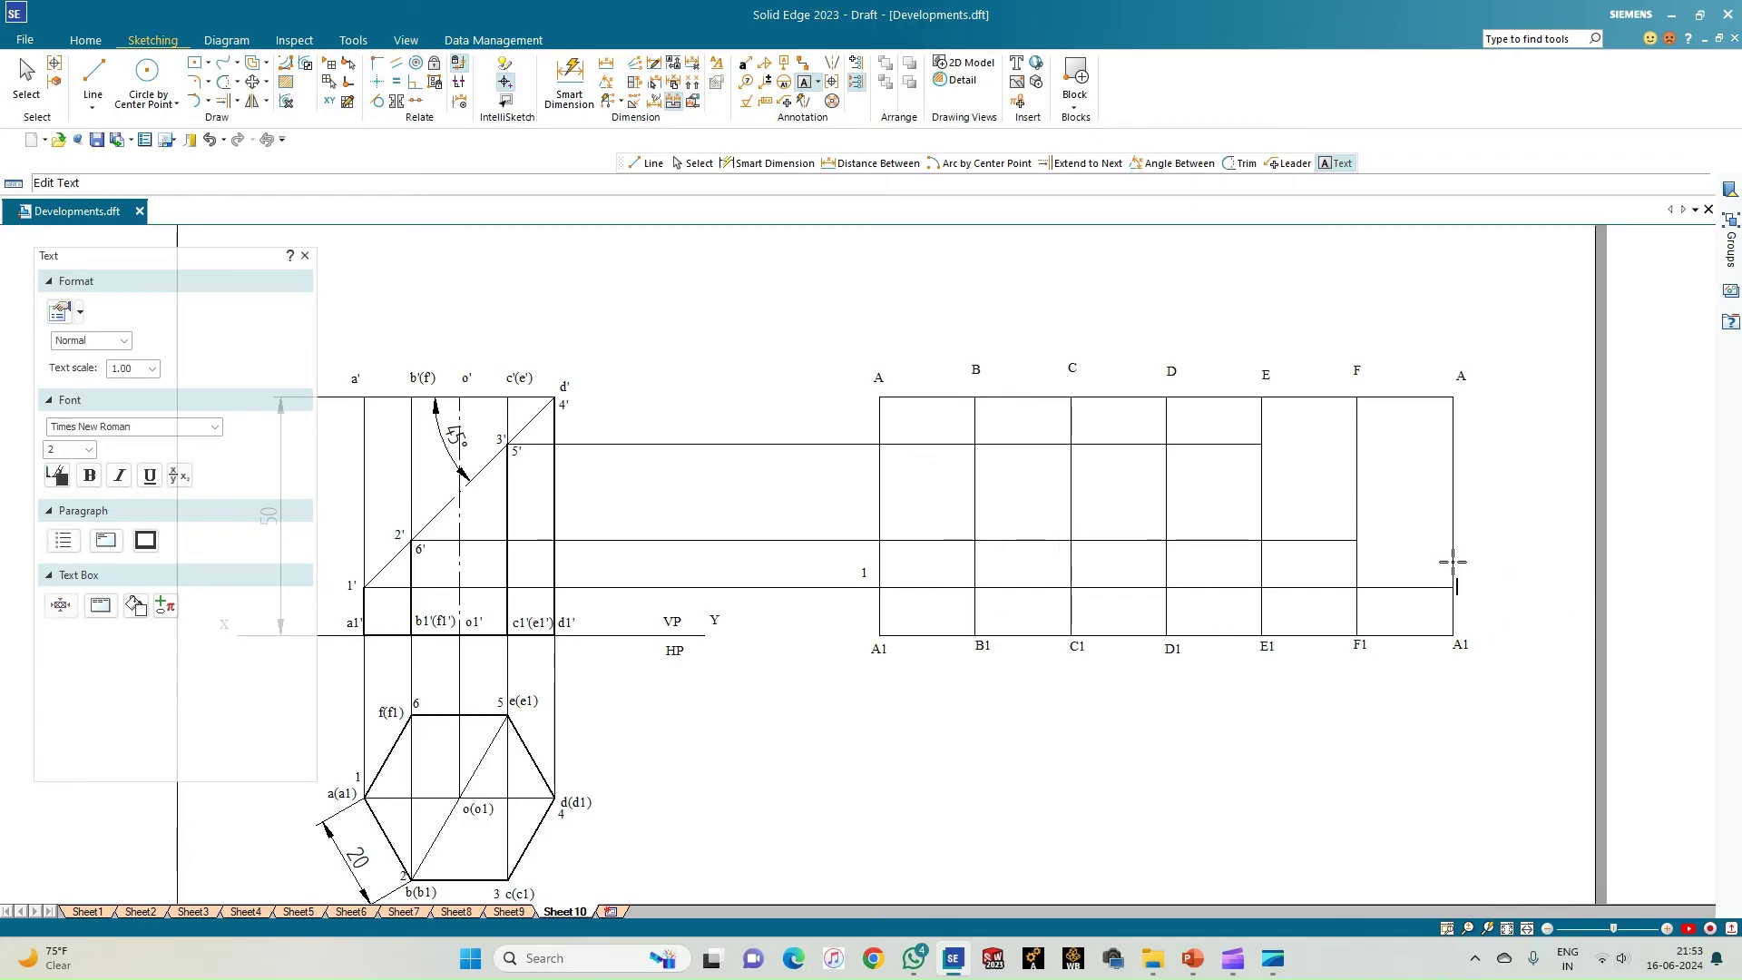
pyautogui.write('1')
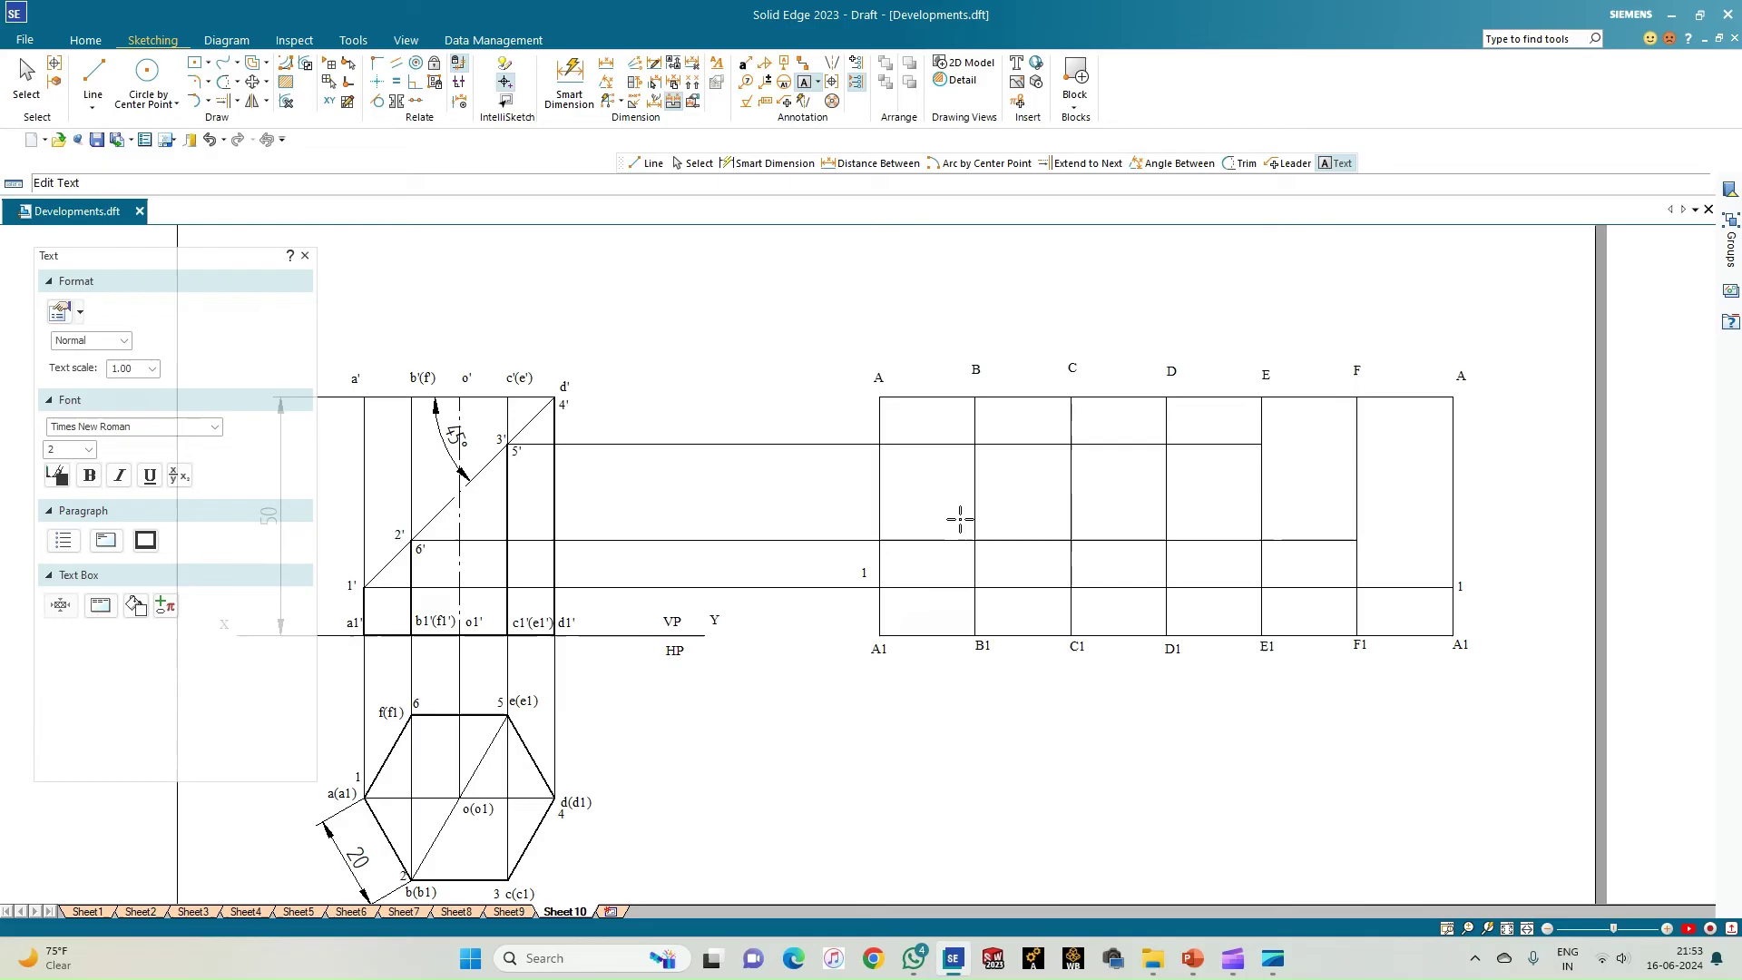
pyautogui.click(958, 517)
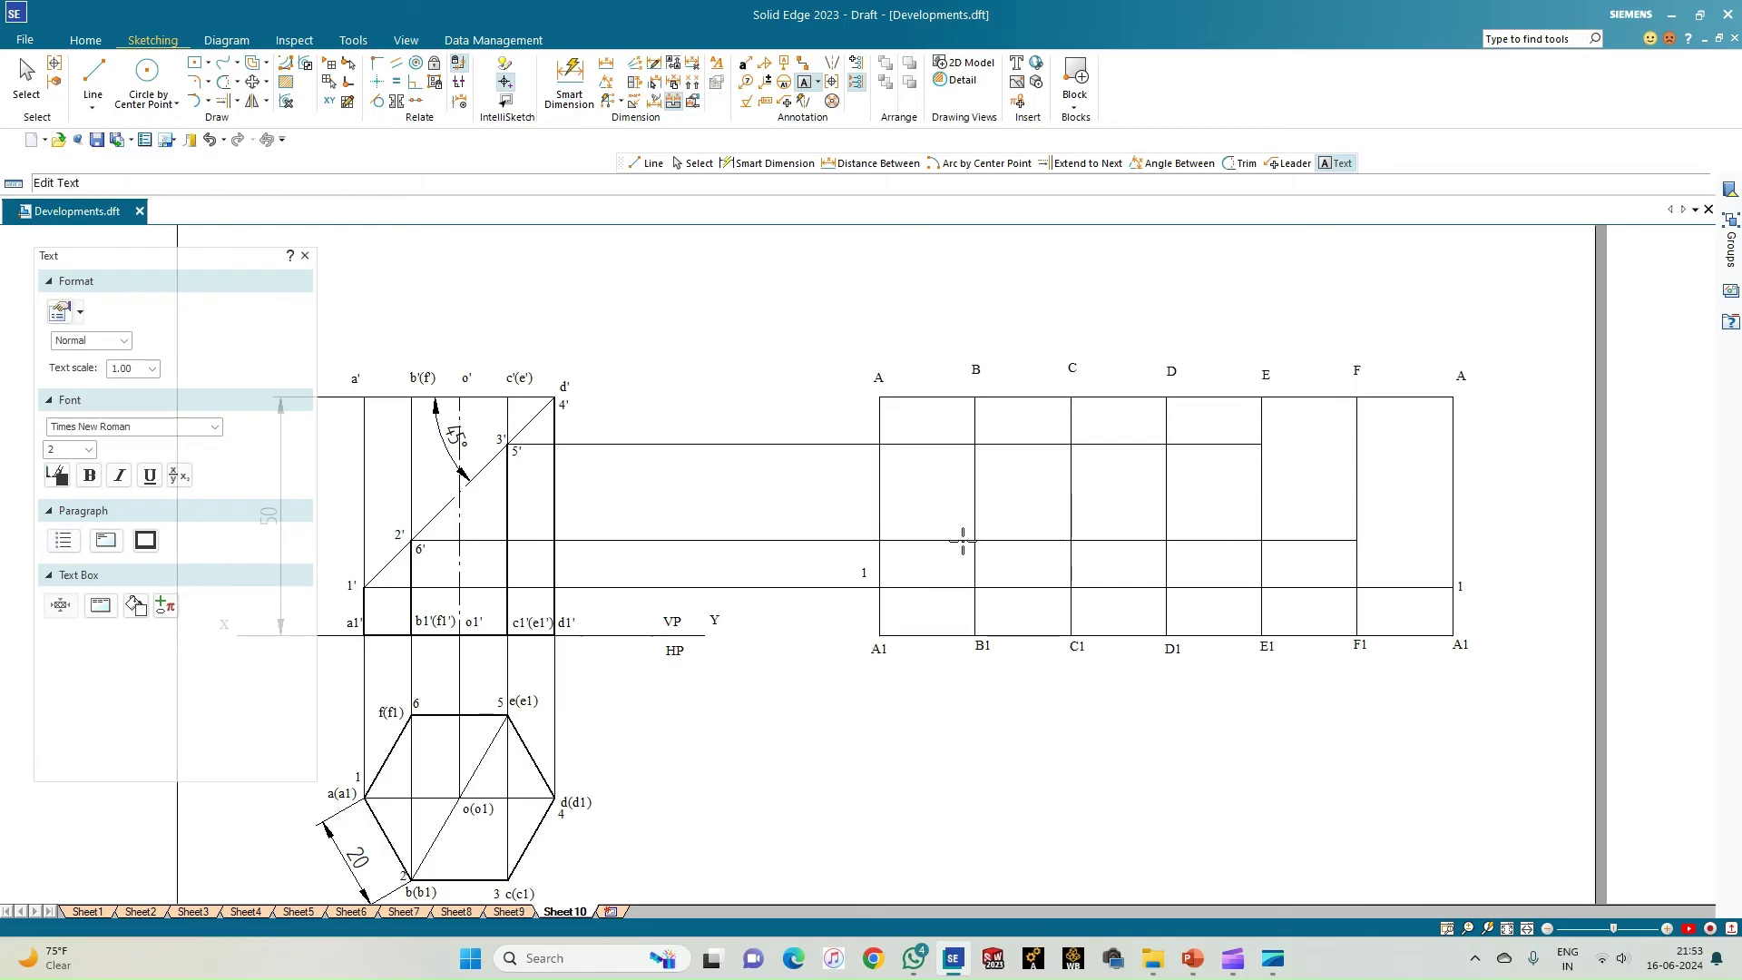
pyautogui.press('Escape')
pyautogui.click(1057, 429)
pyautogui.write('3')
pyautogui.write('4')
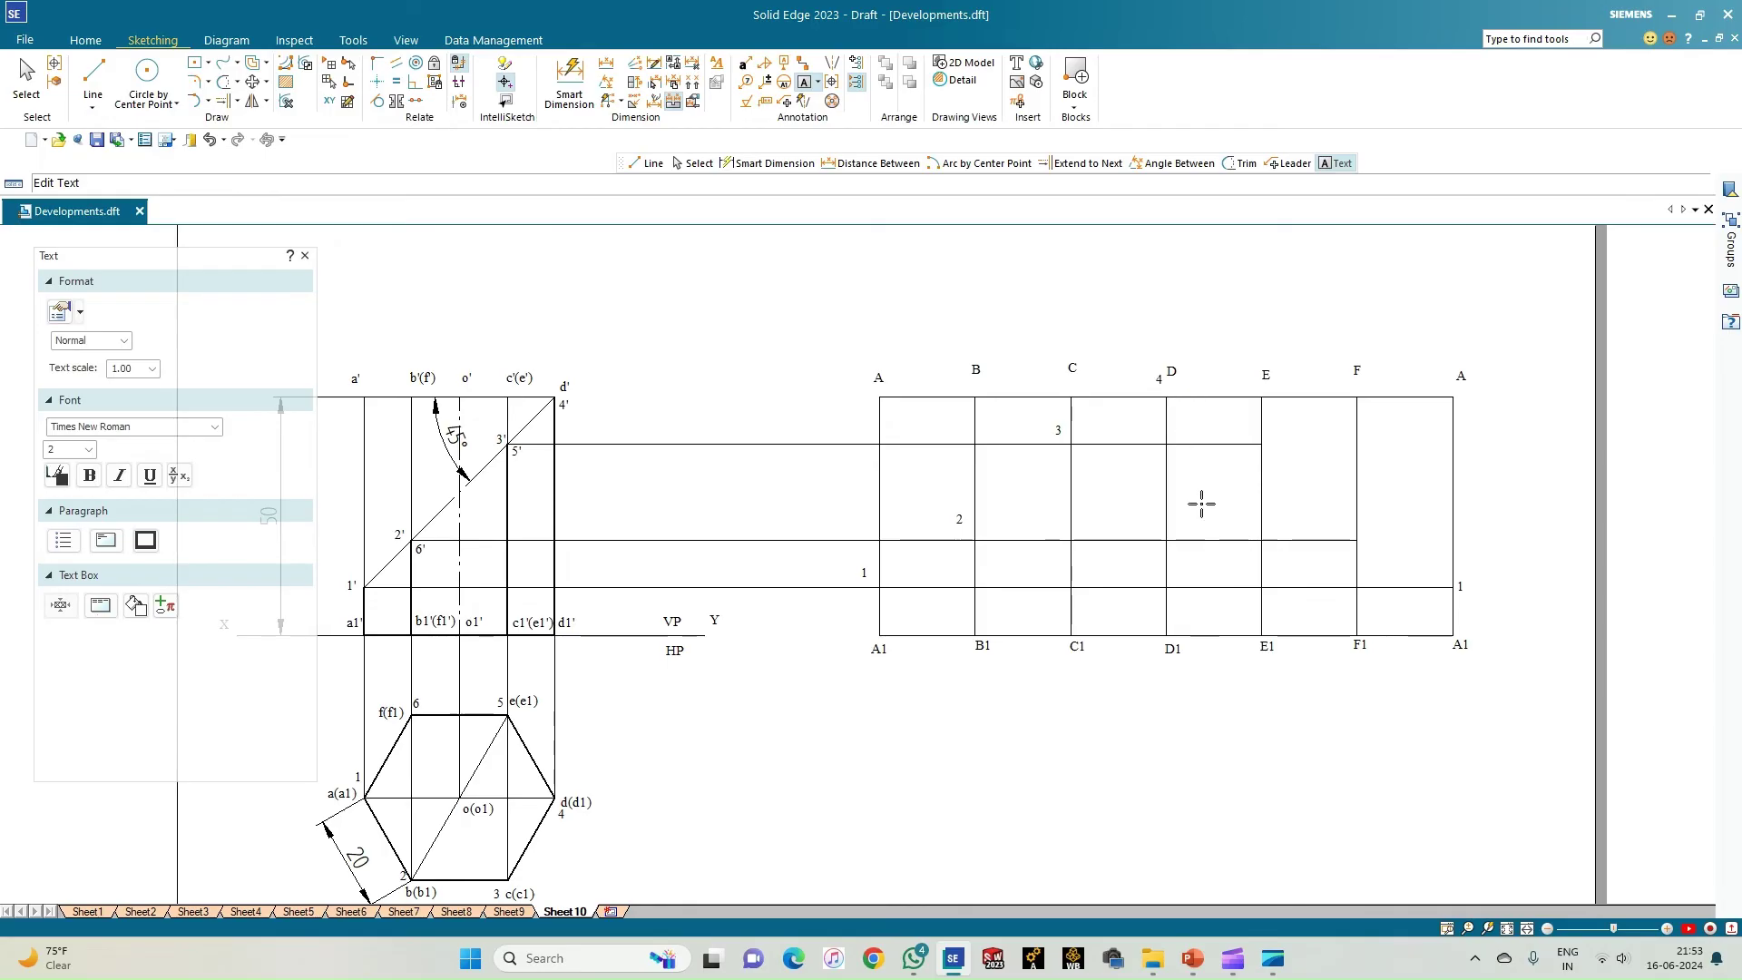
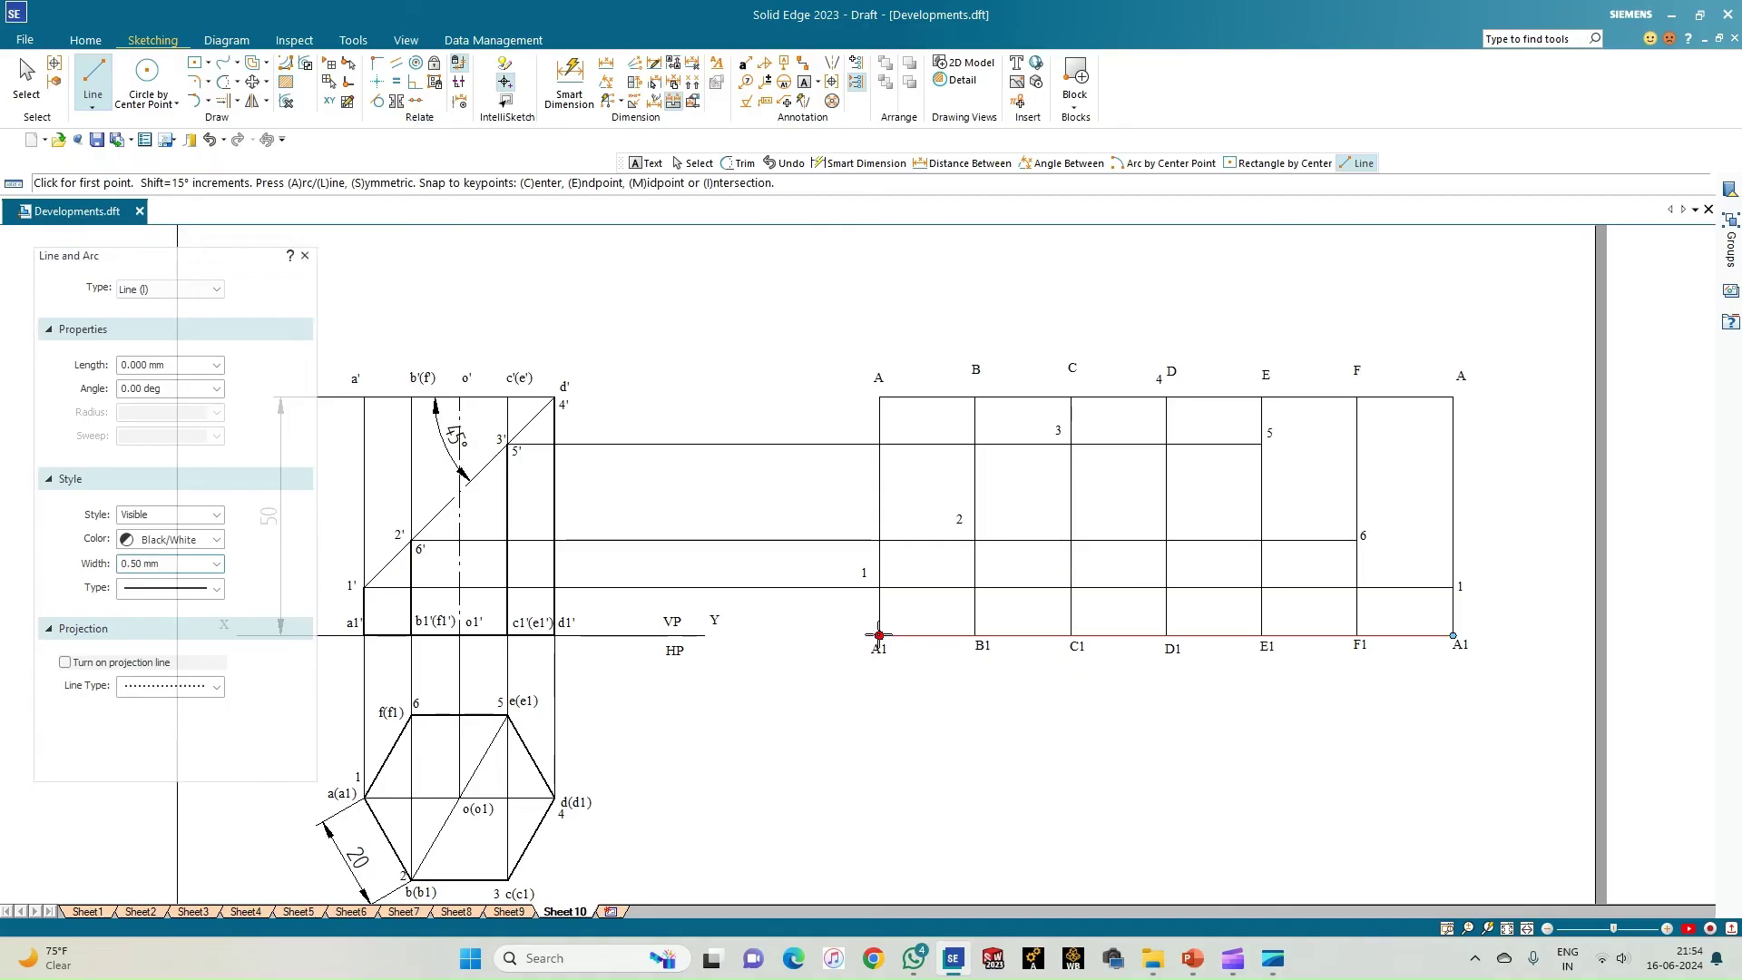
# Draw a continuous 0.50 mm wide visible line on the development from A1 up to 1, then through cut points 2, 3, 4, 5 and 6
pyautogui.click(879, 635)
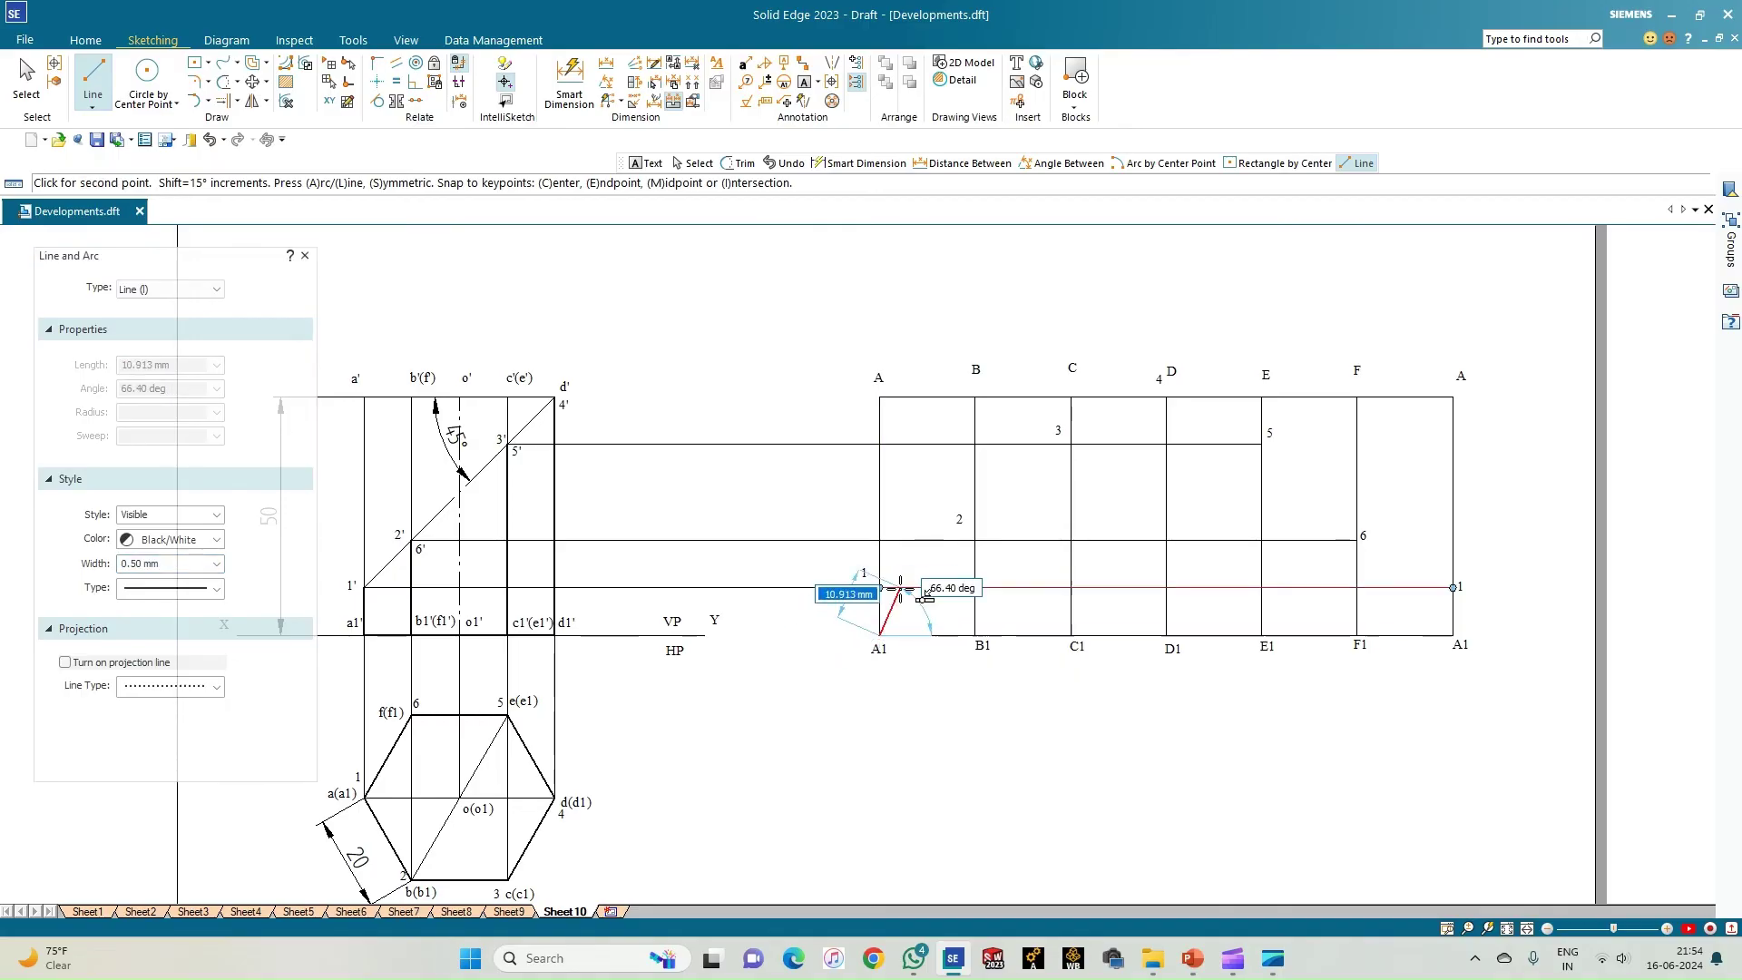
pyautogui.click(879, 587)
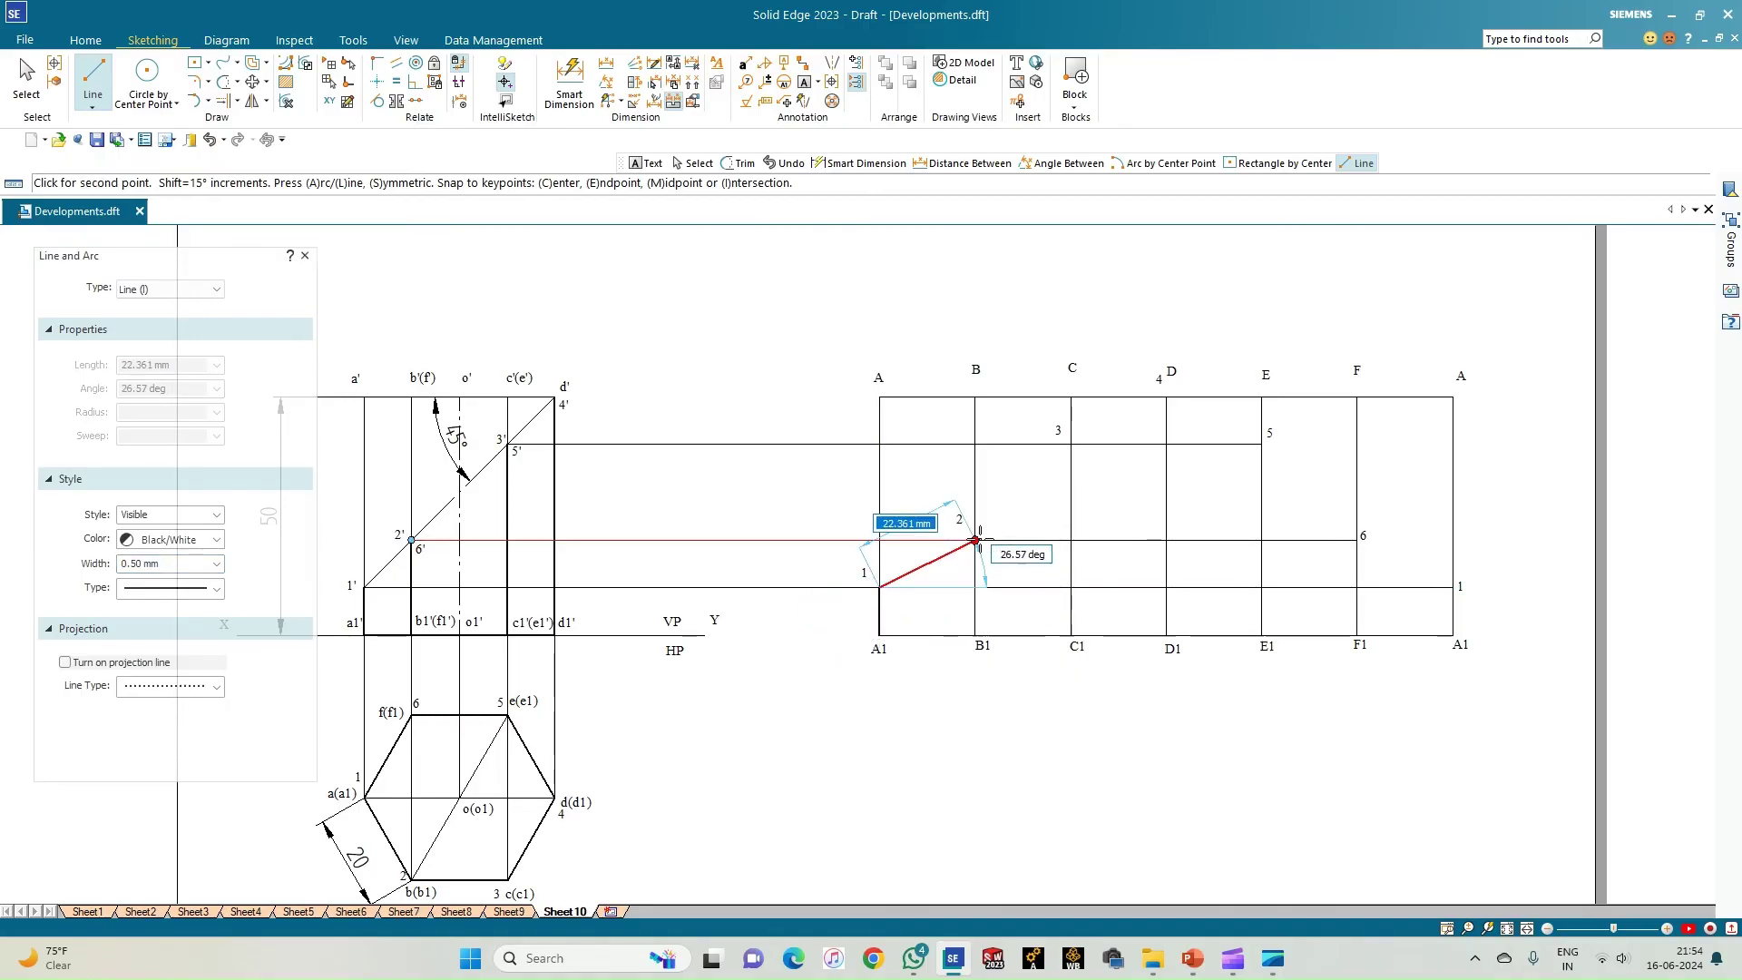
pyautogui.click(977, 541)
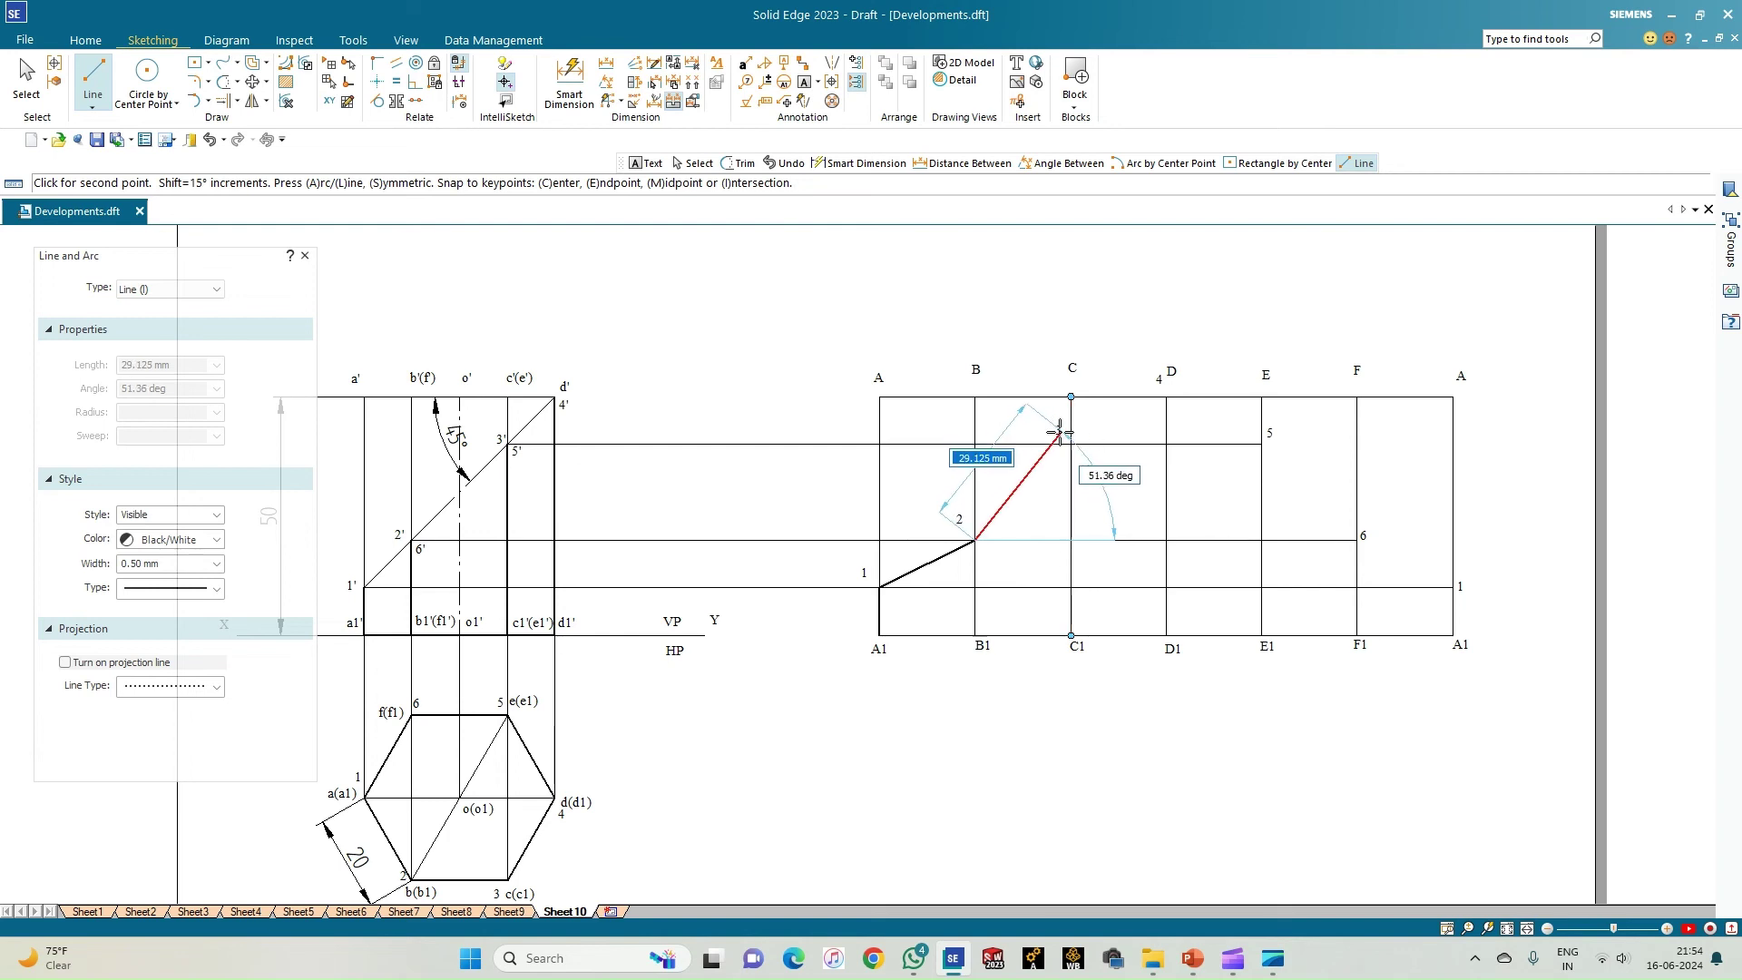
pyautogui.scroll(-3, 1051, 479)
pyautogui.scroll(3, 1051, 477)
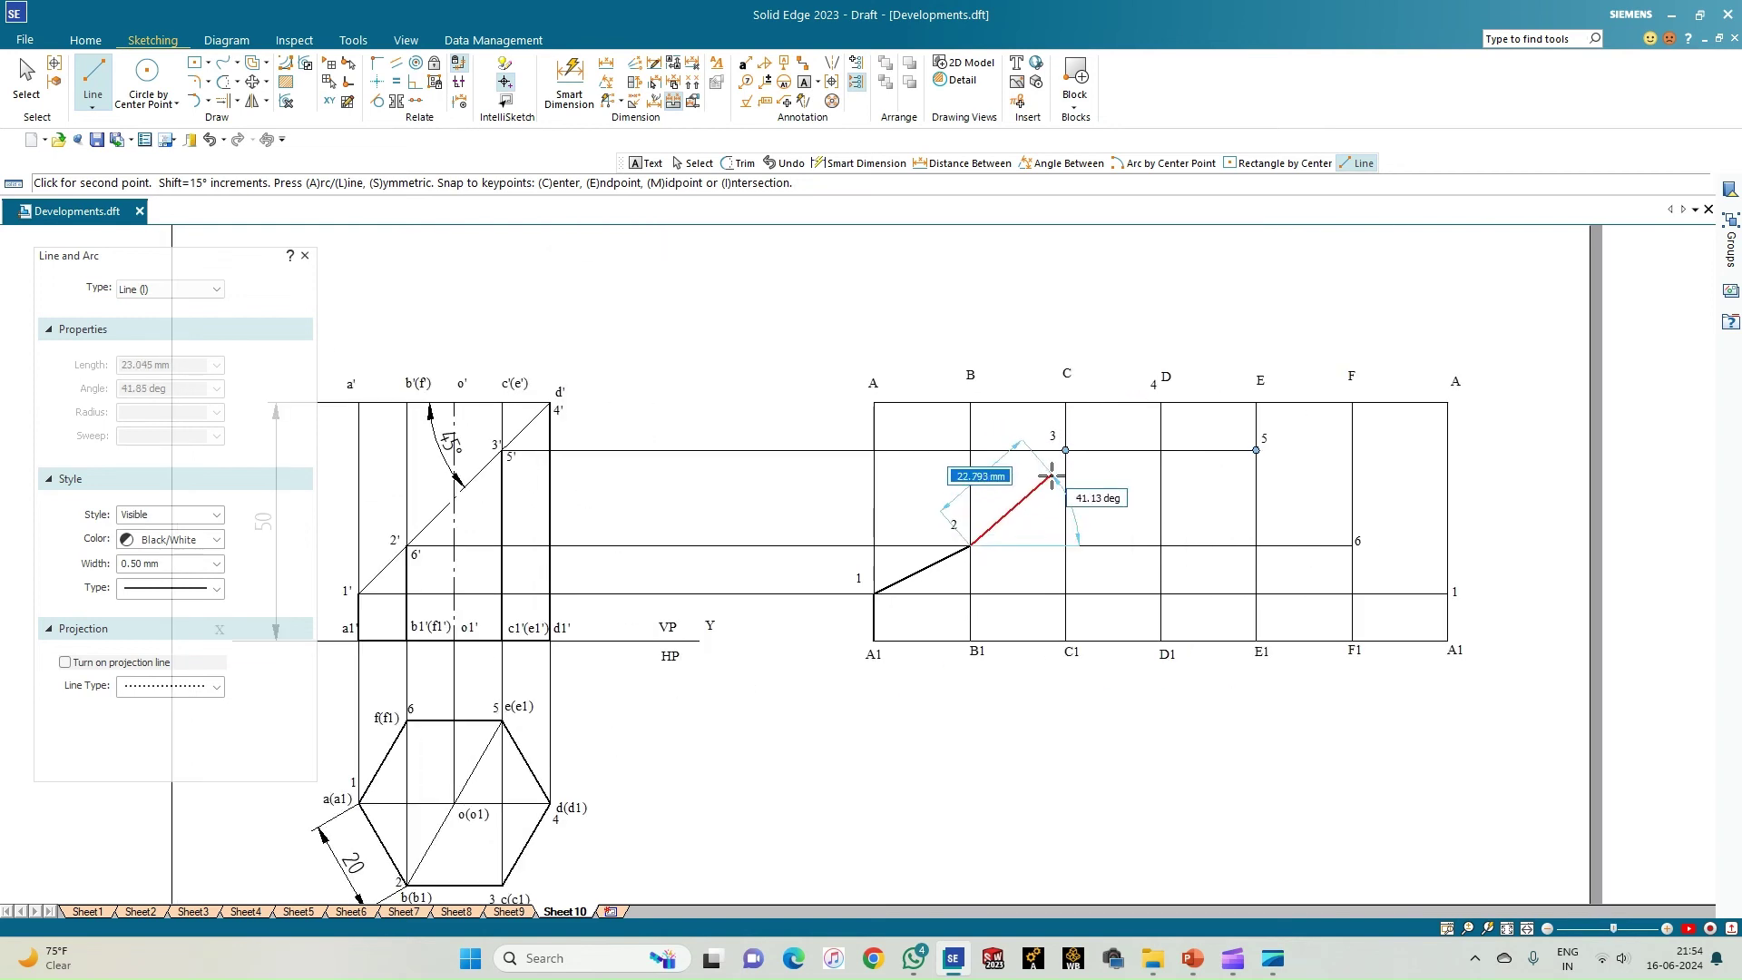
pyautogui.scroll(3, 1051, 478)
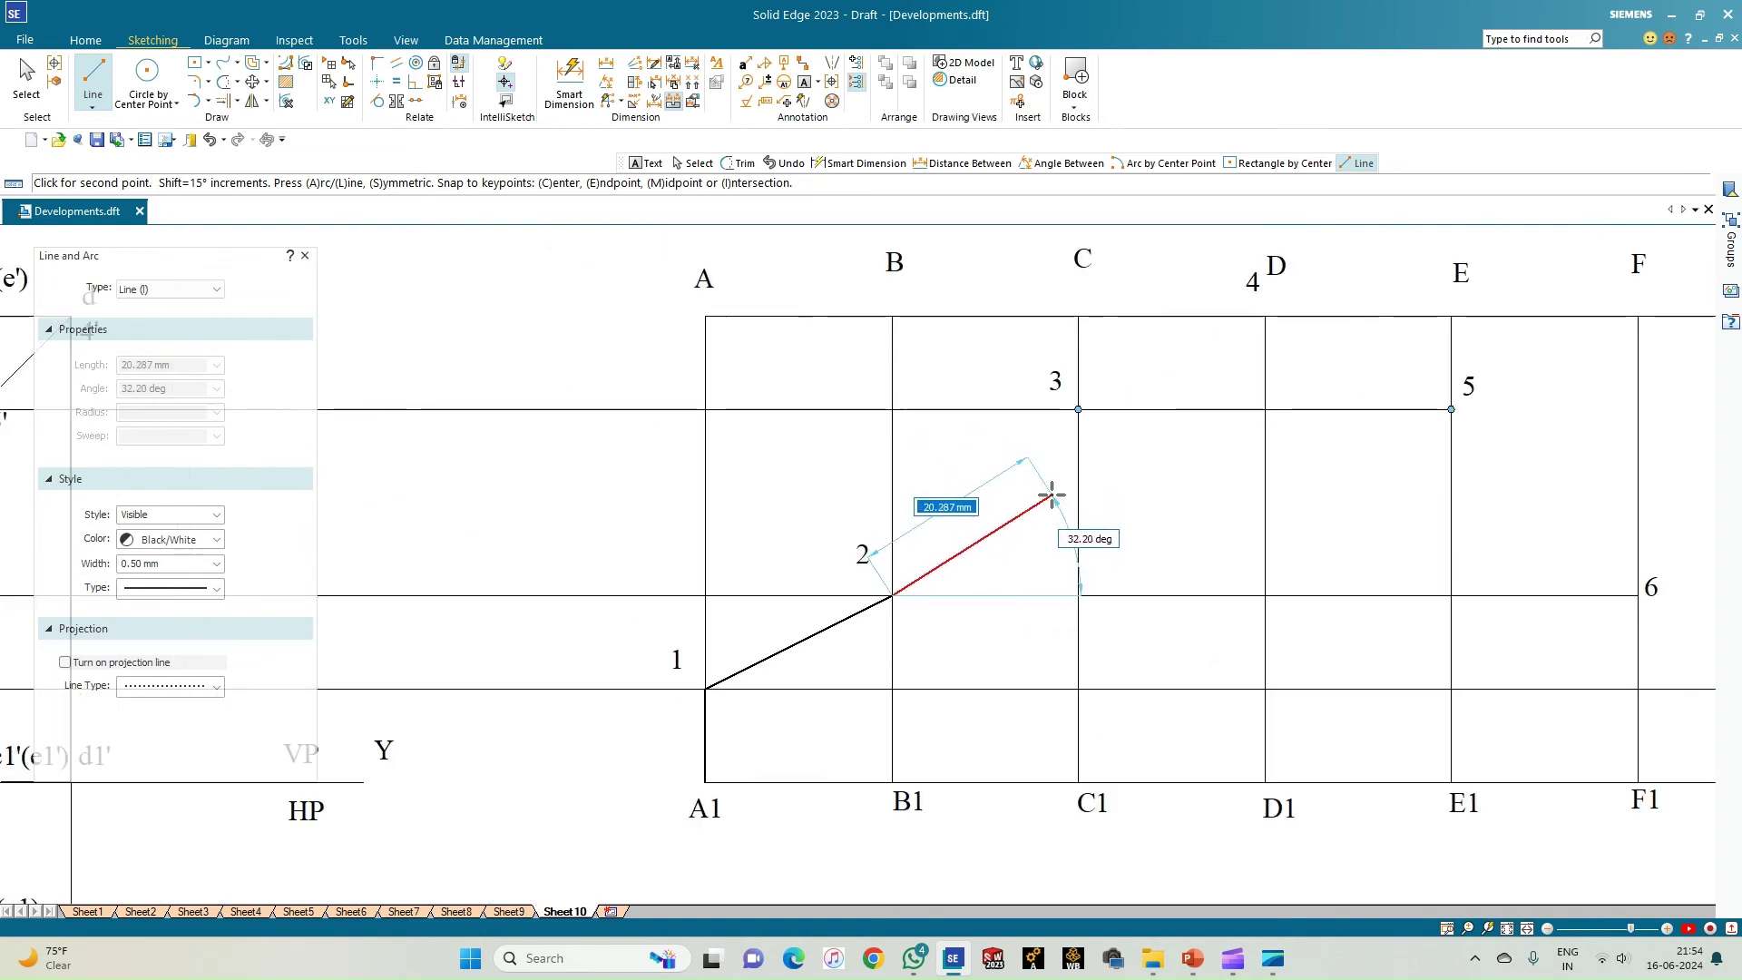
pyautogui.click(1079, 410)
pyautogui.click(1265, 316)
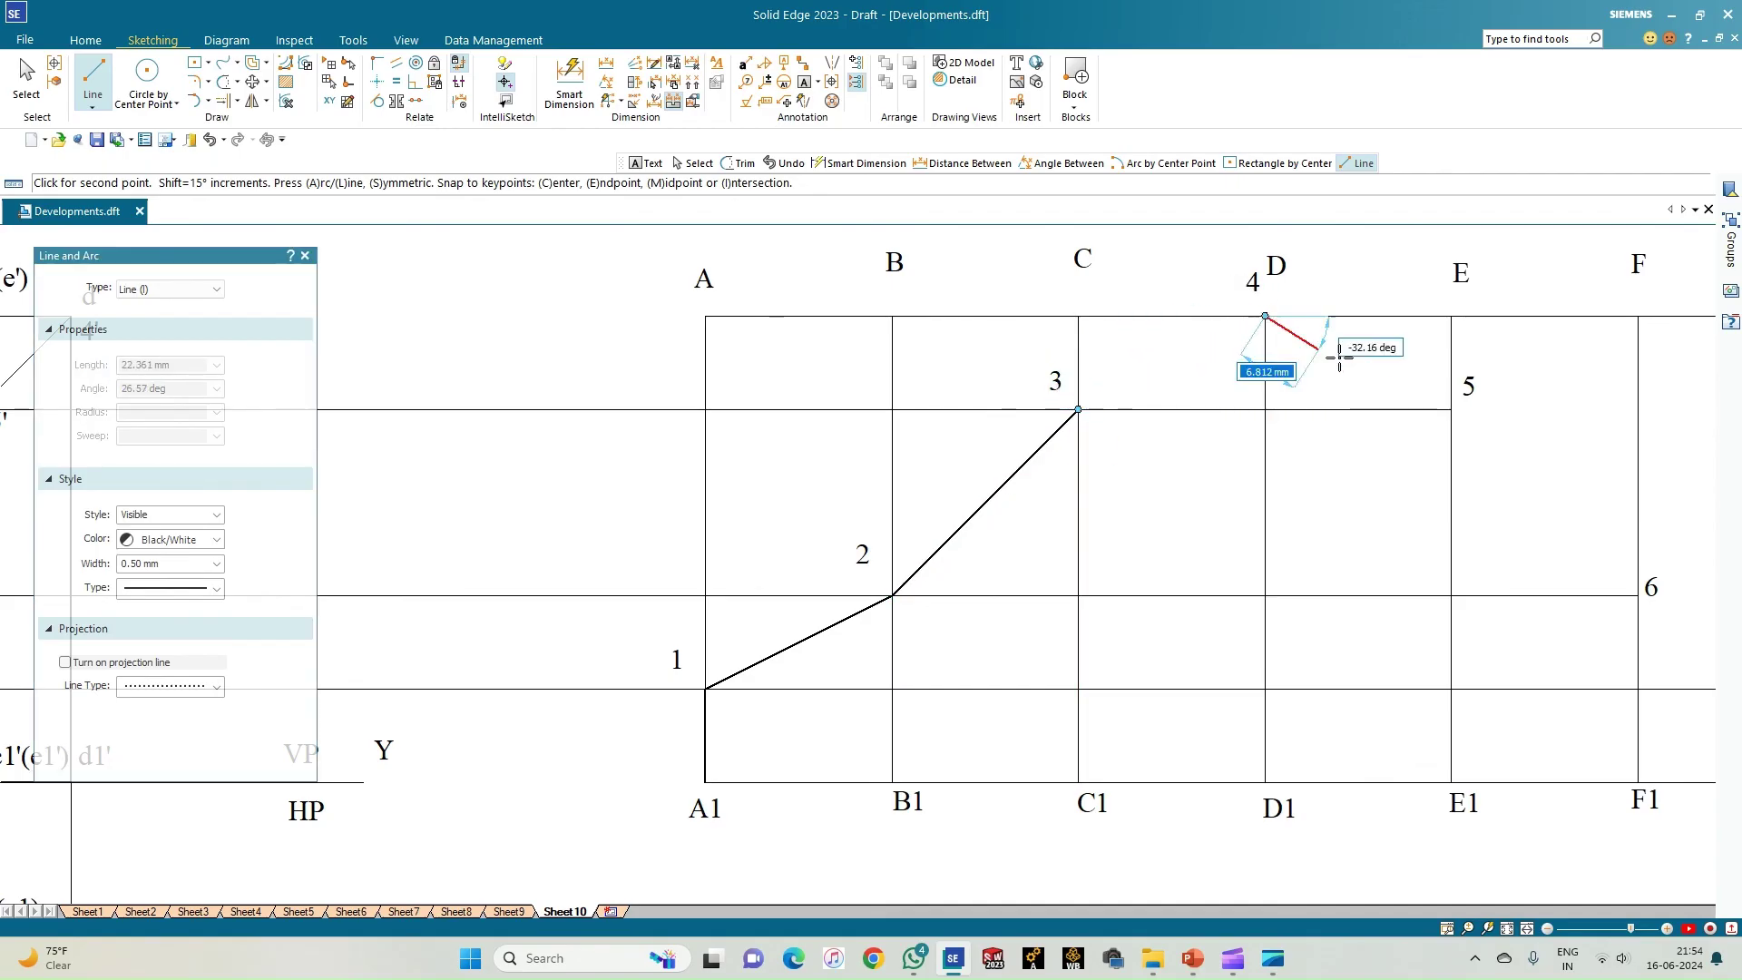
pyautogui.click(1452, 409)
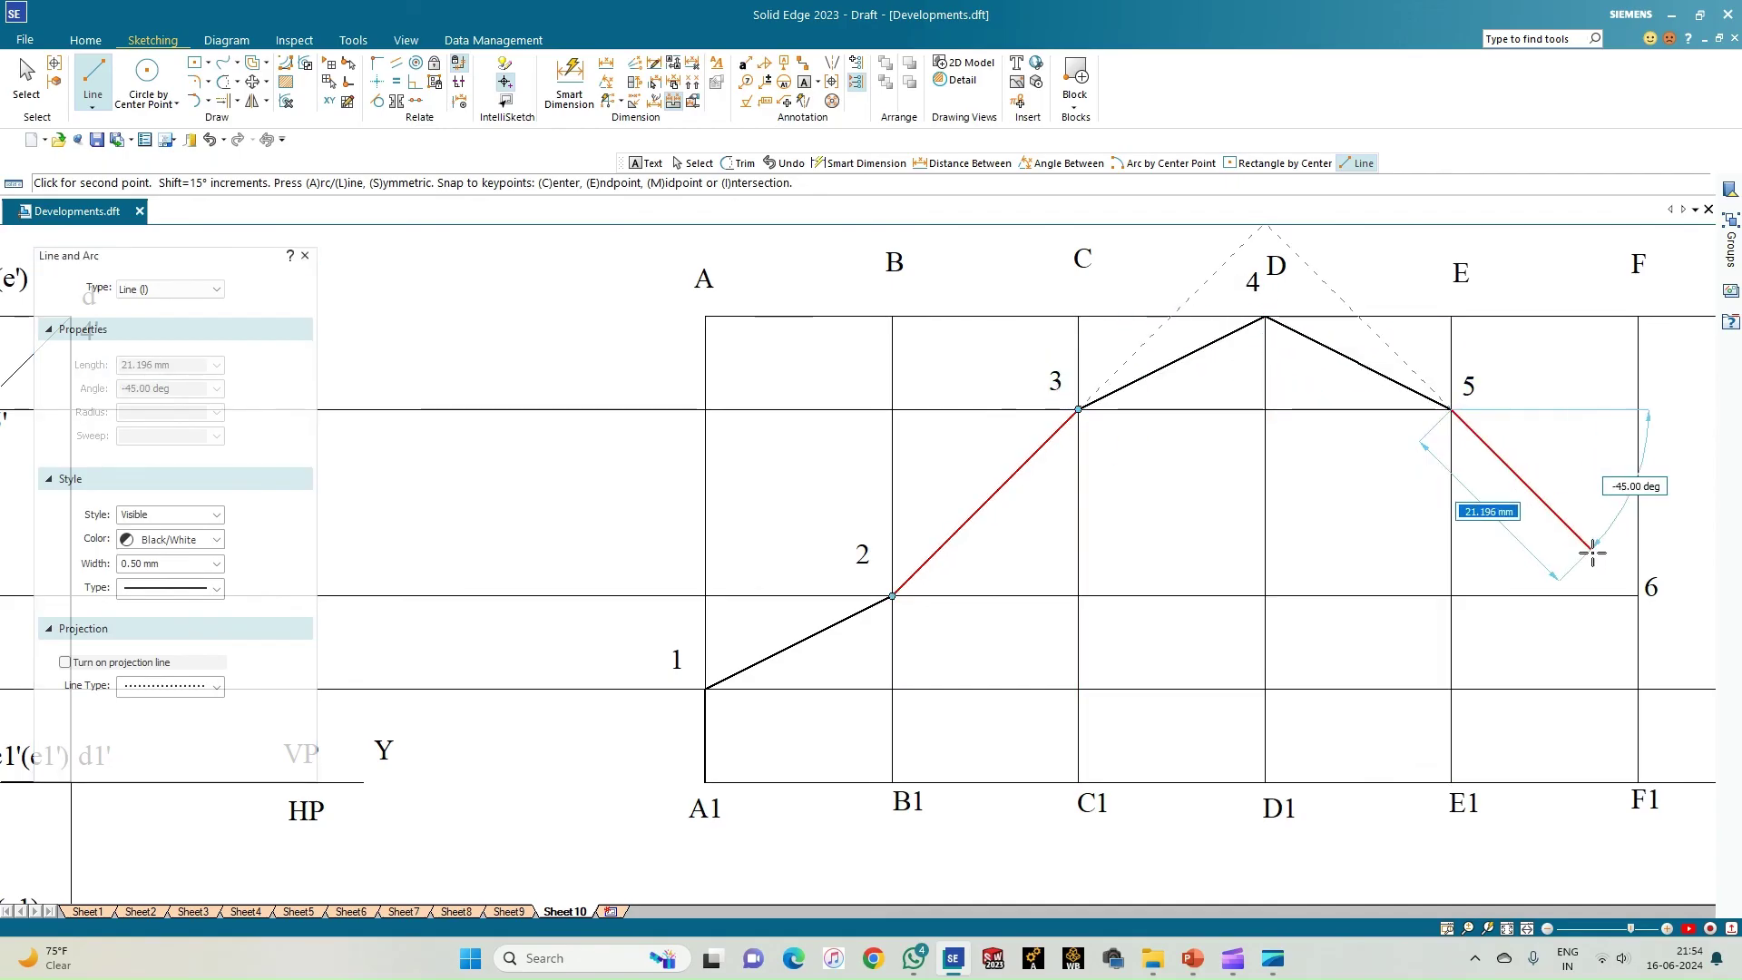
pyautogui.click(1638, 597)
# Continue the outline from point 6 to closing point 1, down to A1, and back along the base to the starting A1
pyautogui.scroll(-2, 1600, 712)
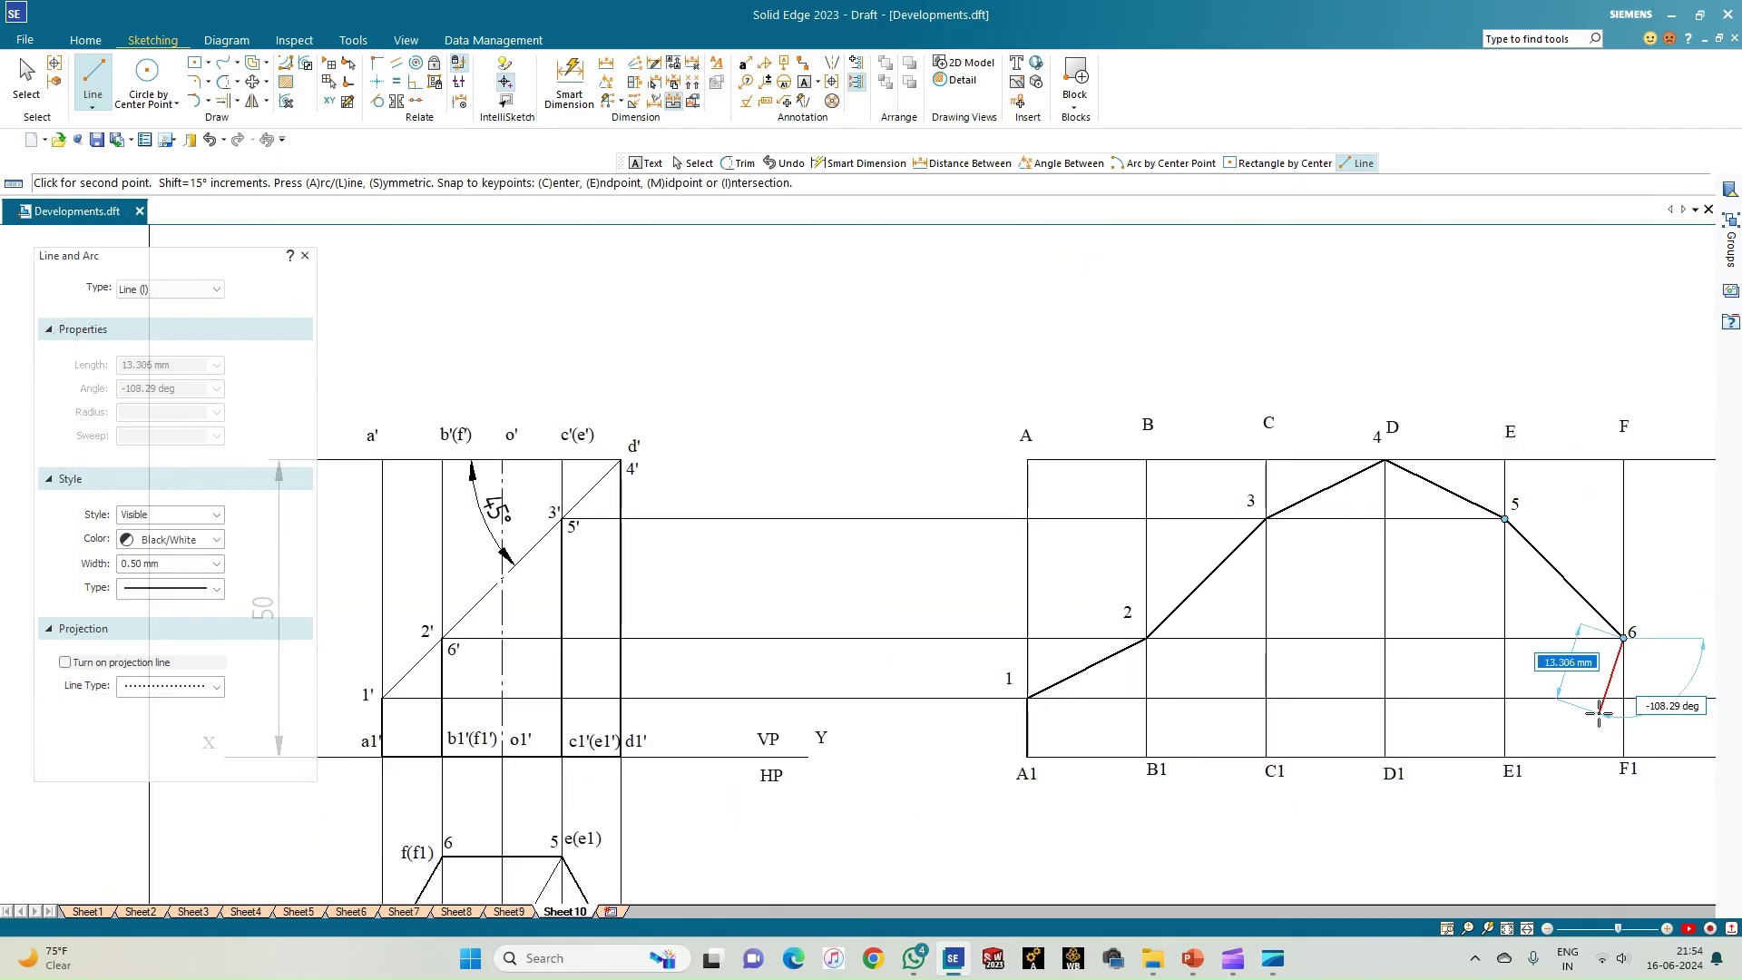
pyautogui.click(1527, 928)
pyautogui.scroll(2, 1111, 517)
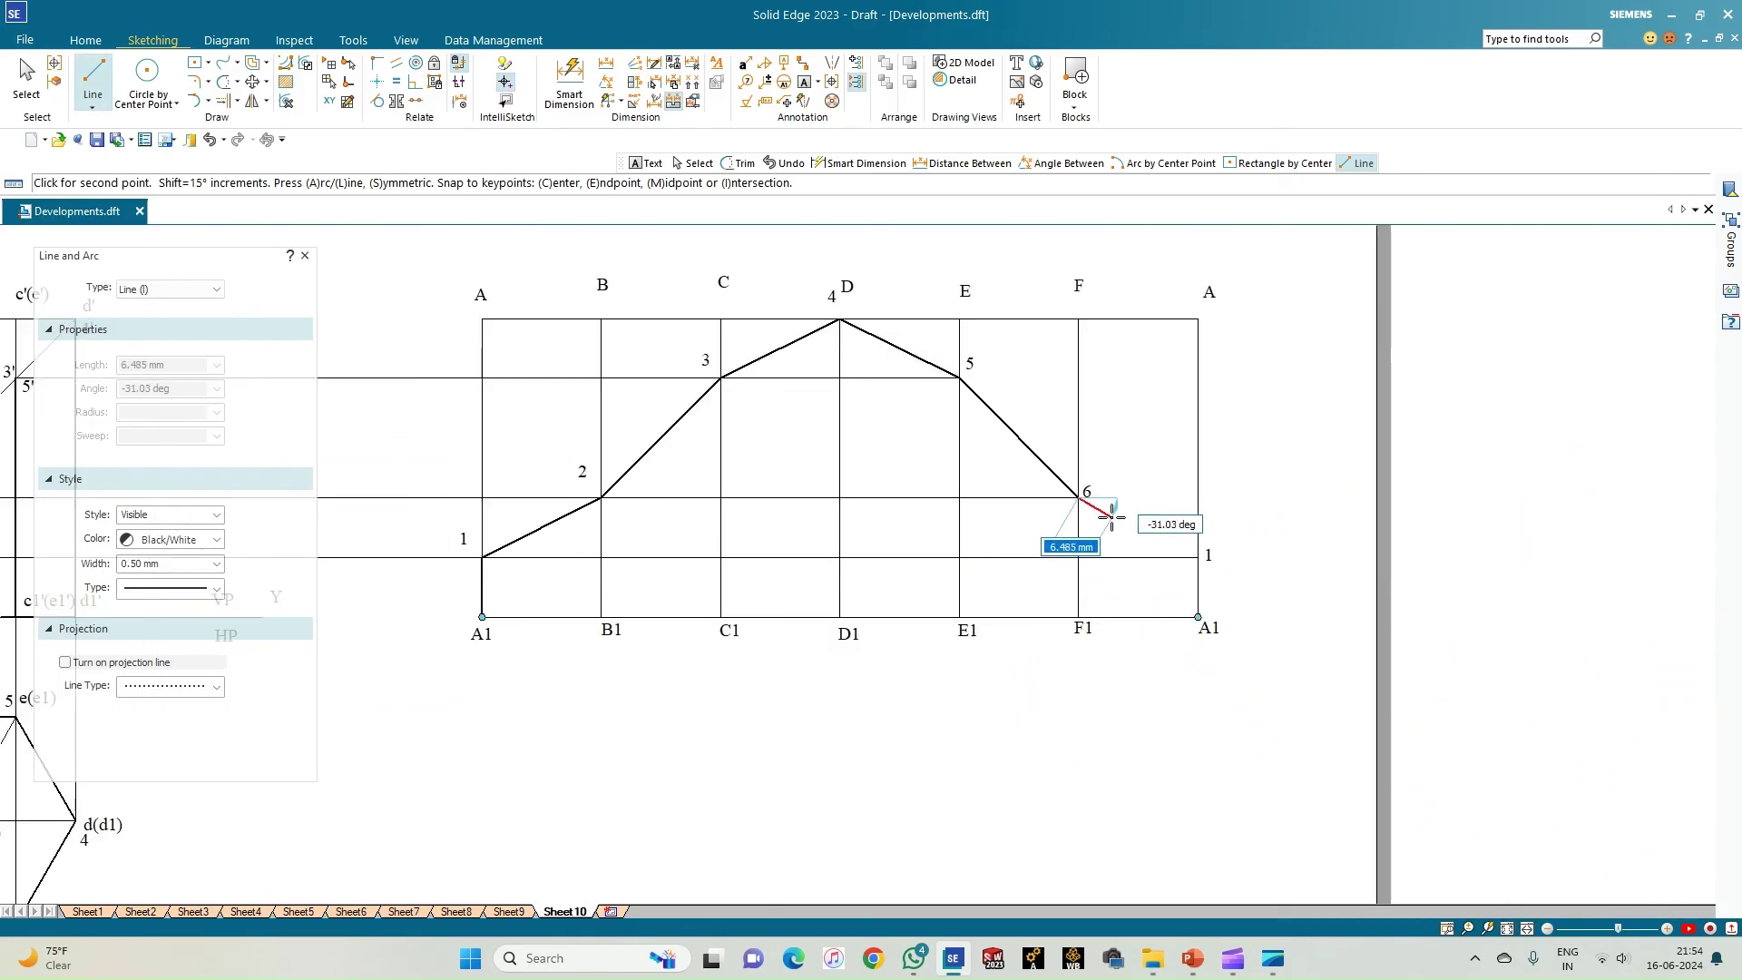
pyautogui.click(1197, 555)
pyautogui.click(1198, 617)
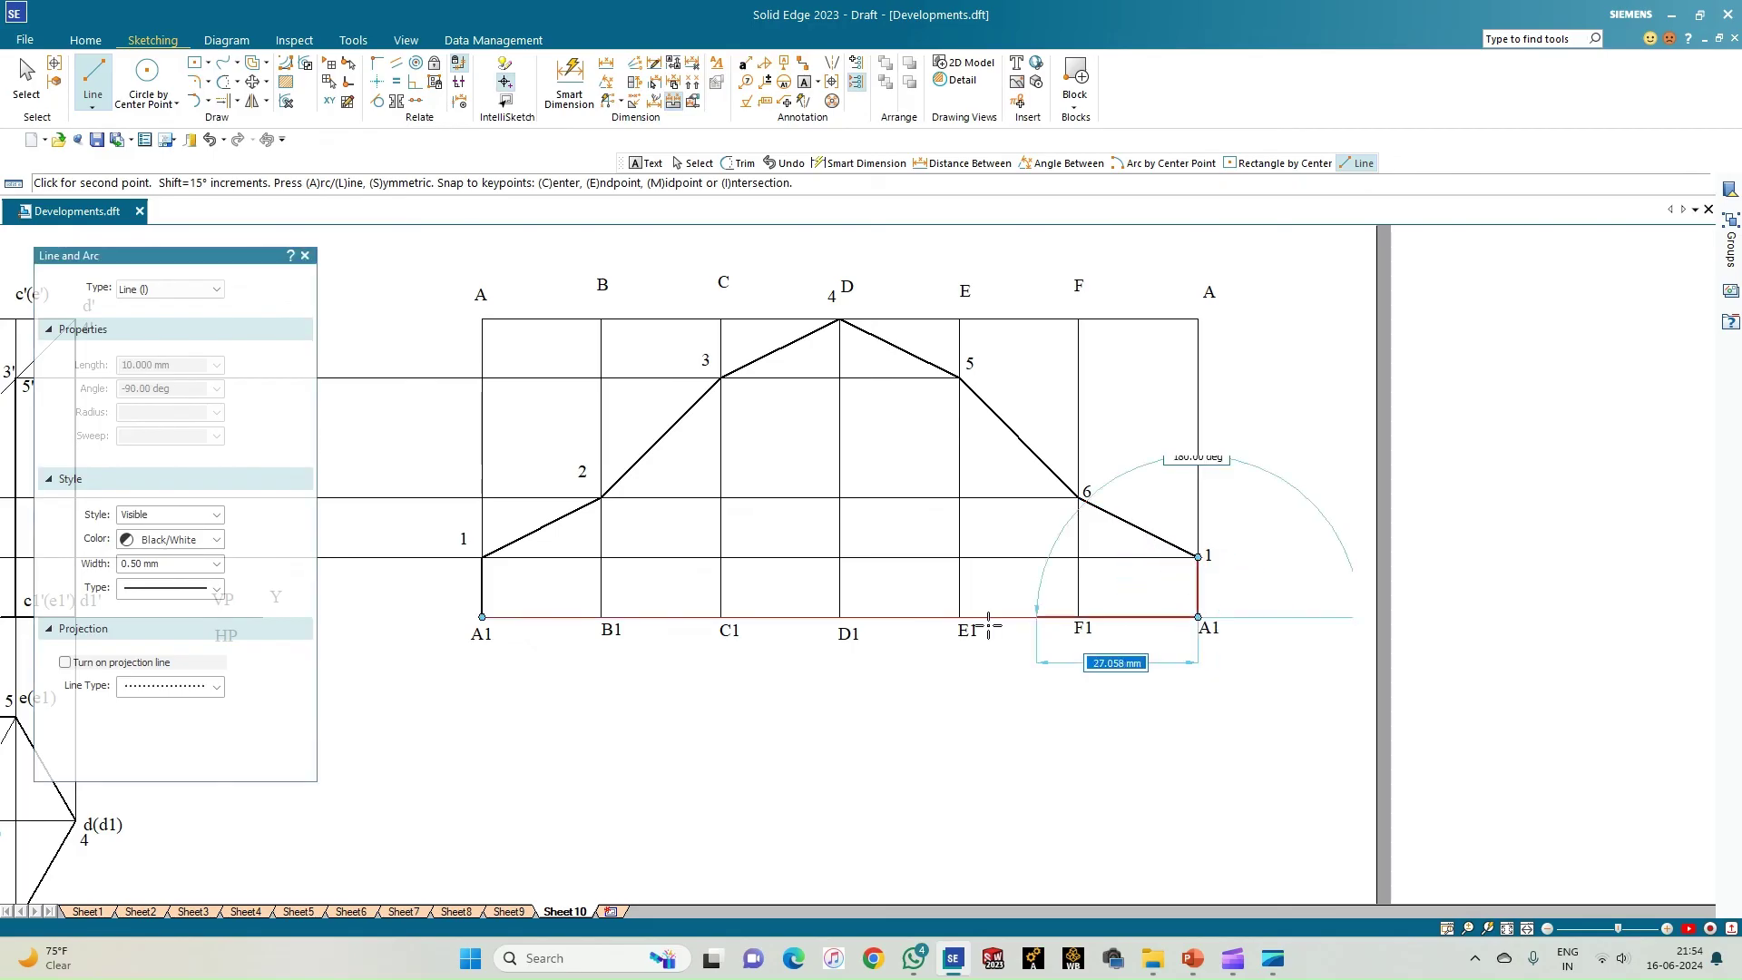
pyautogui.click(482, 617)
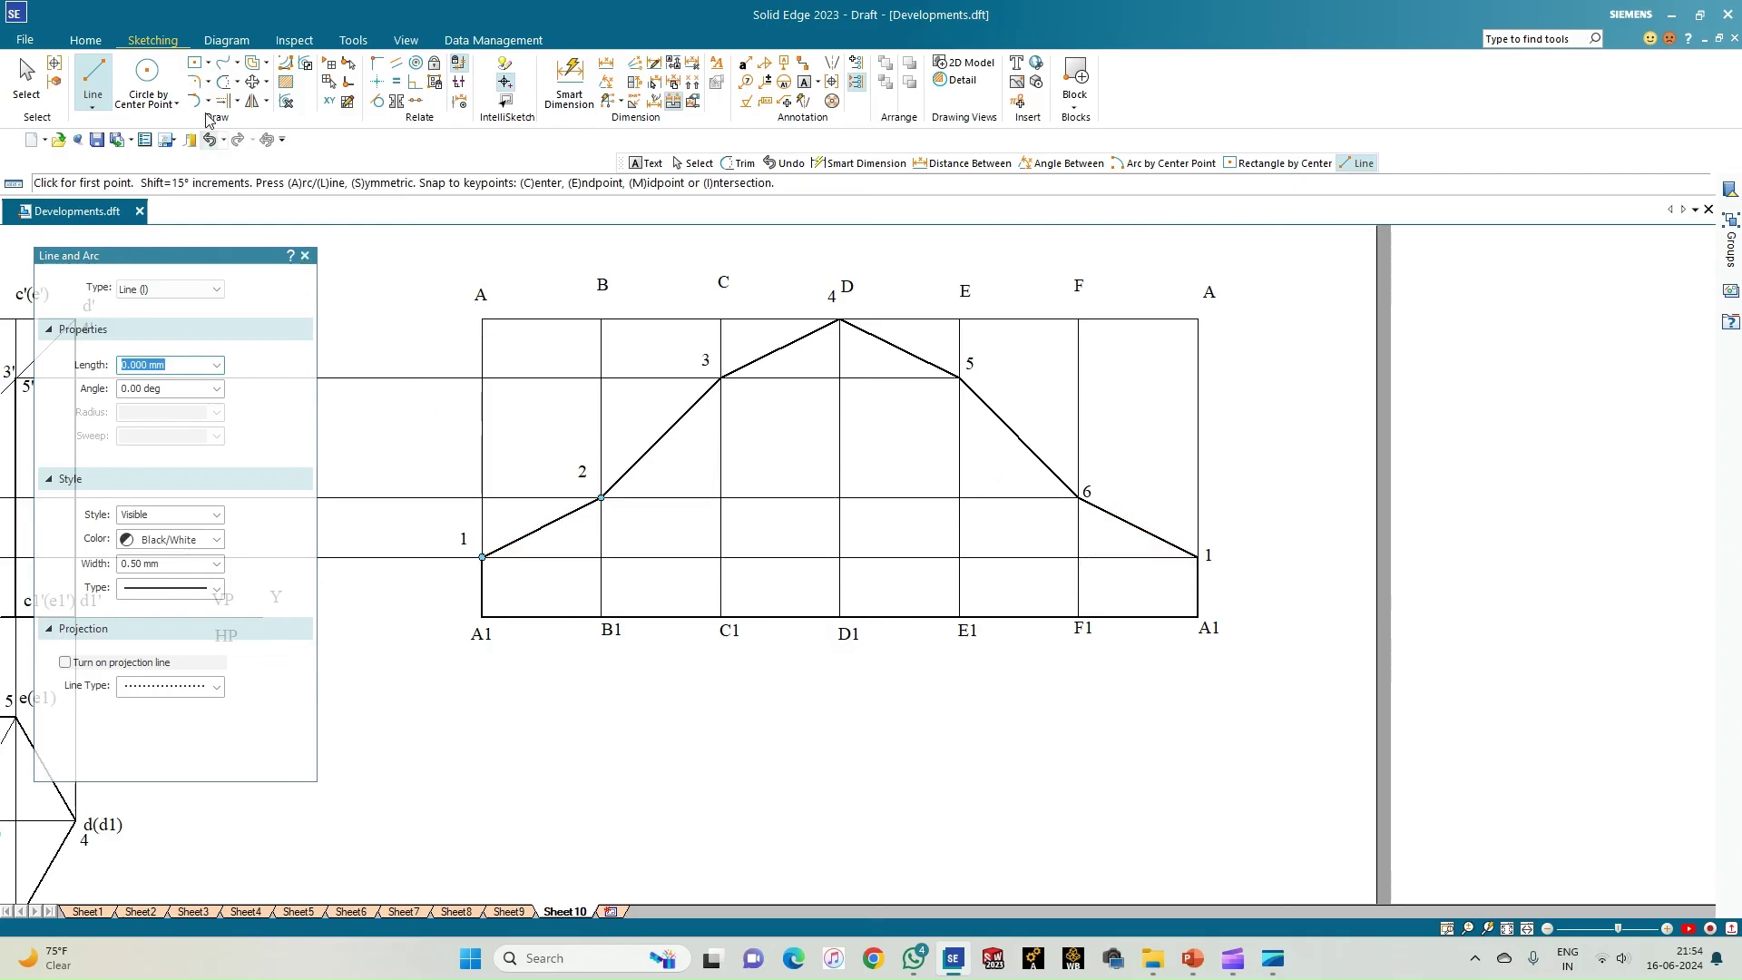
# Draw 0.50 mm wide vertical fold lines from cut points 2, 3, 4, 5 and 6 down to B1, C1, D1, E1 and F1
pyautogui.click(602, 499)
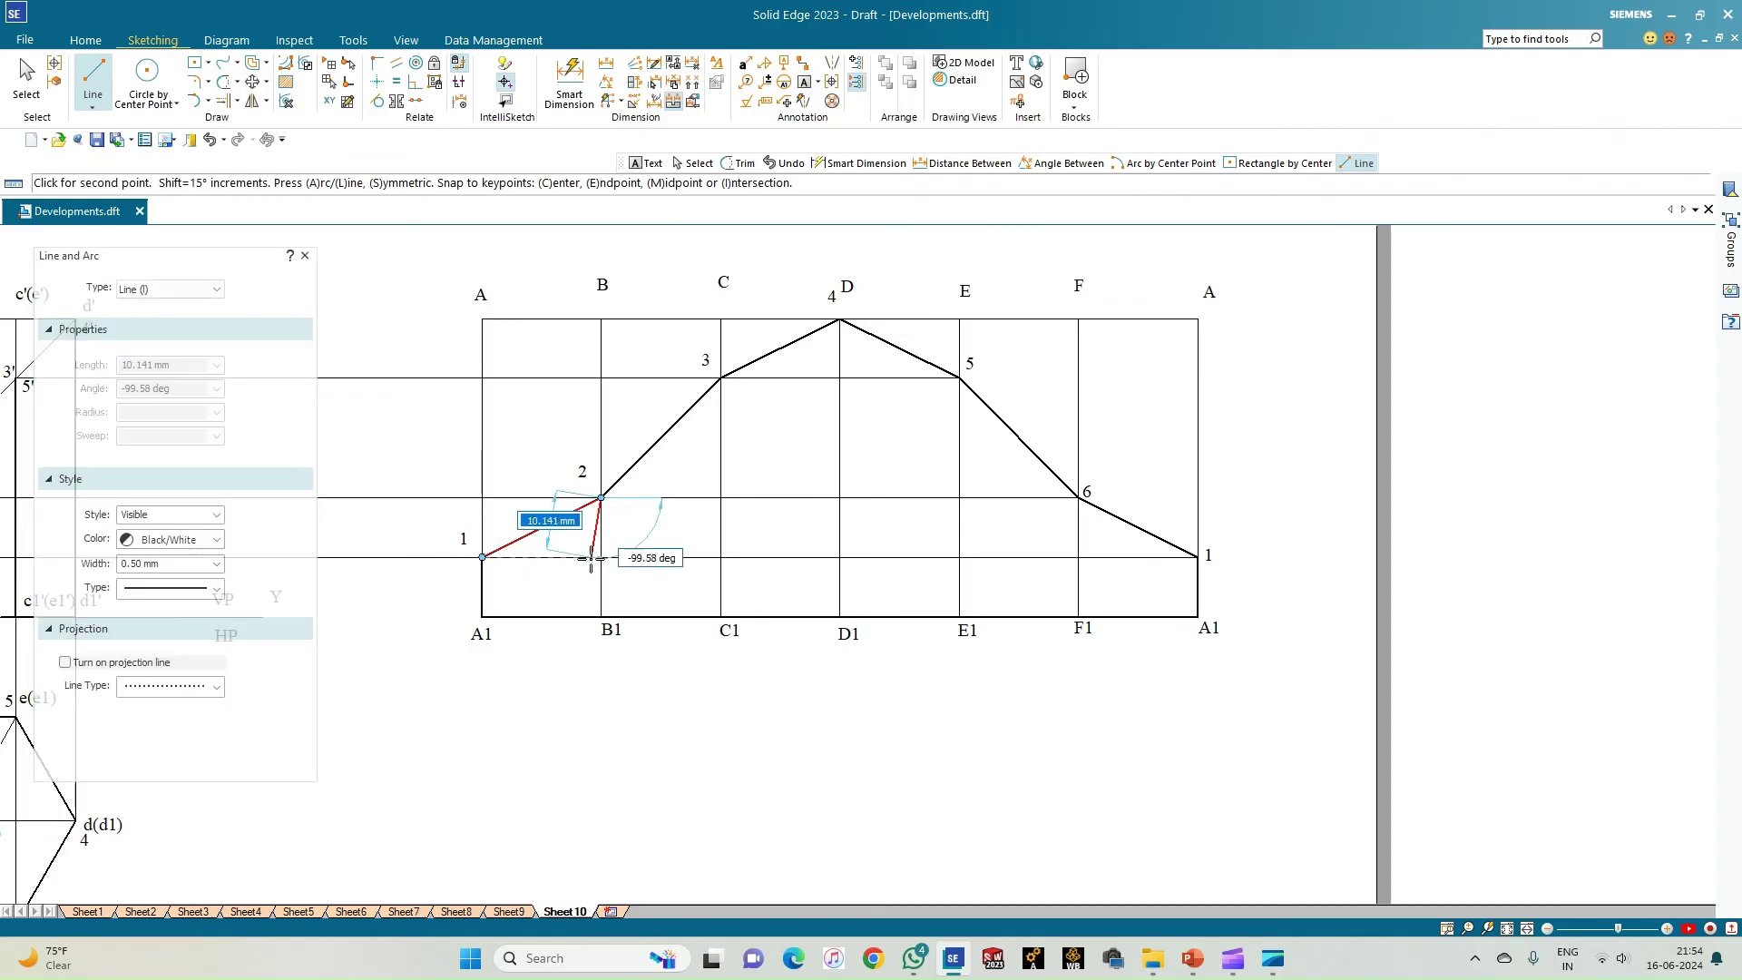
pyautogui.click(602, 618)
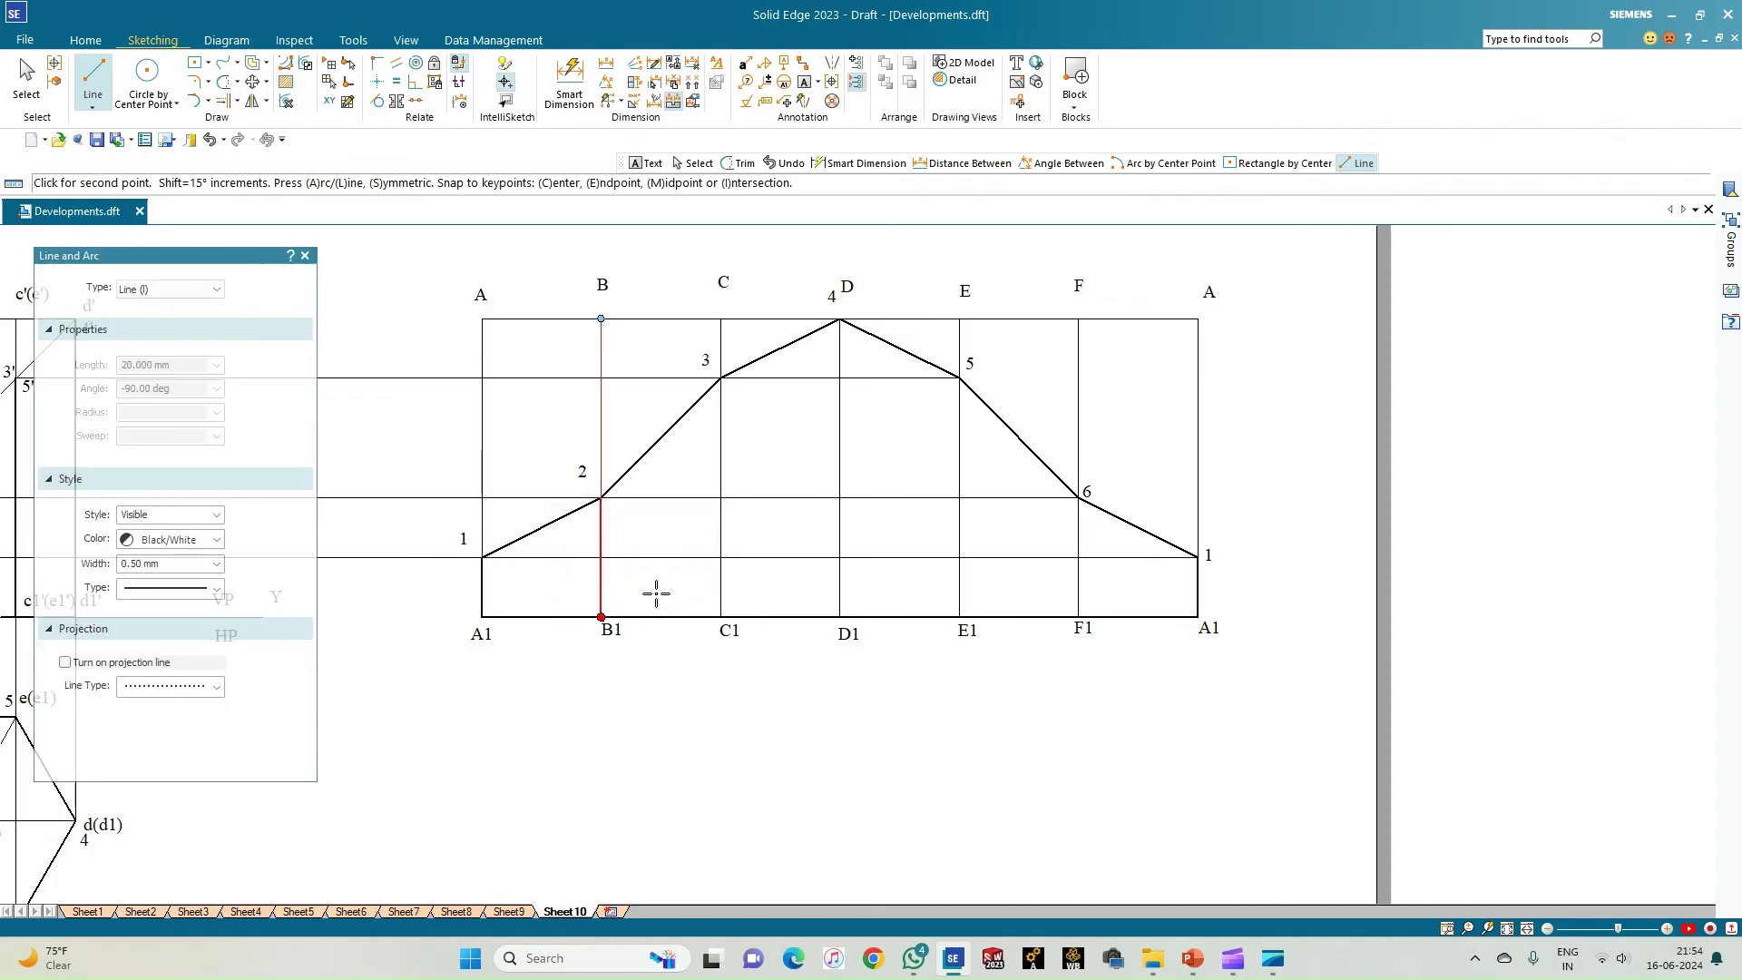
pyautogui.click(721, 378)
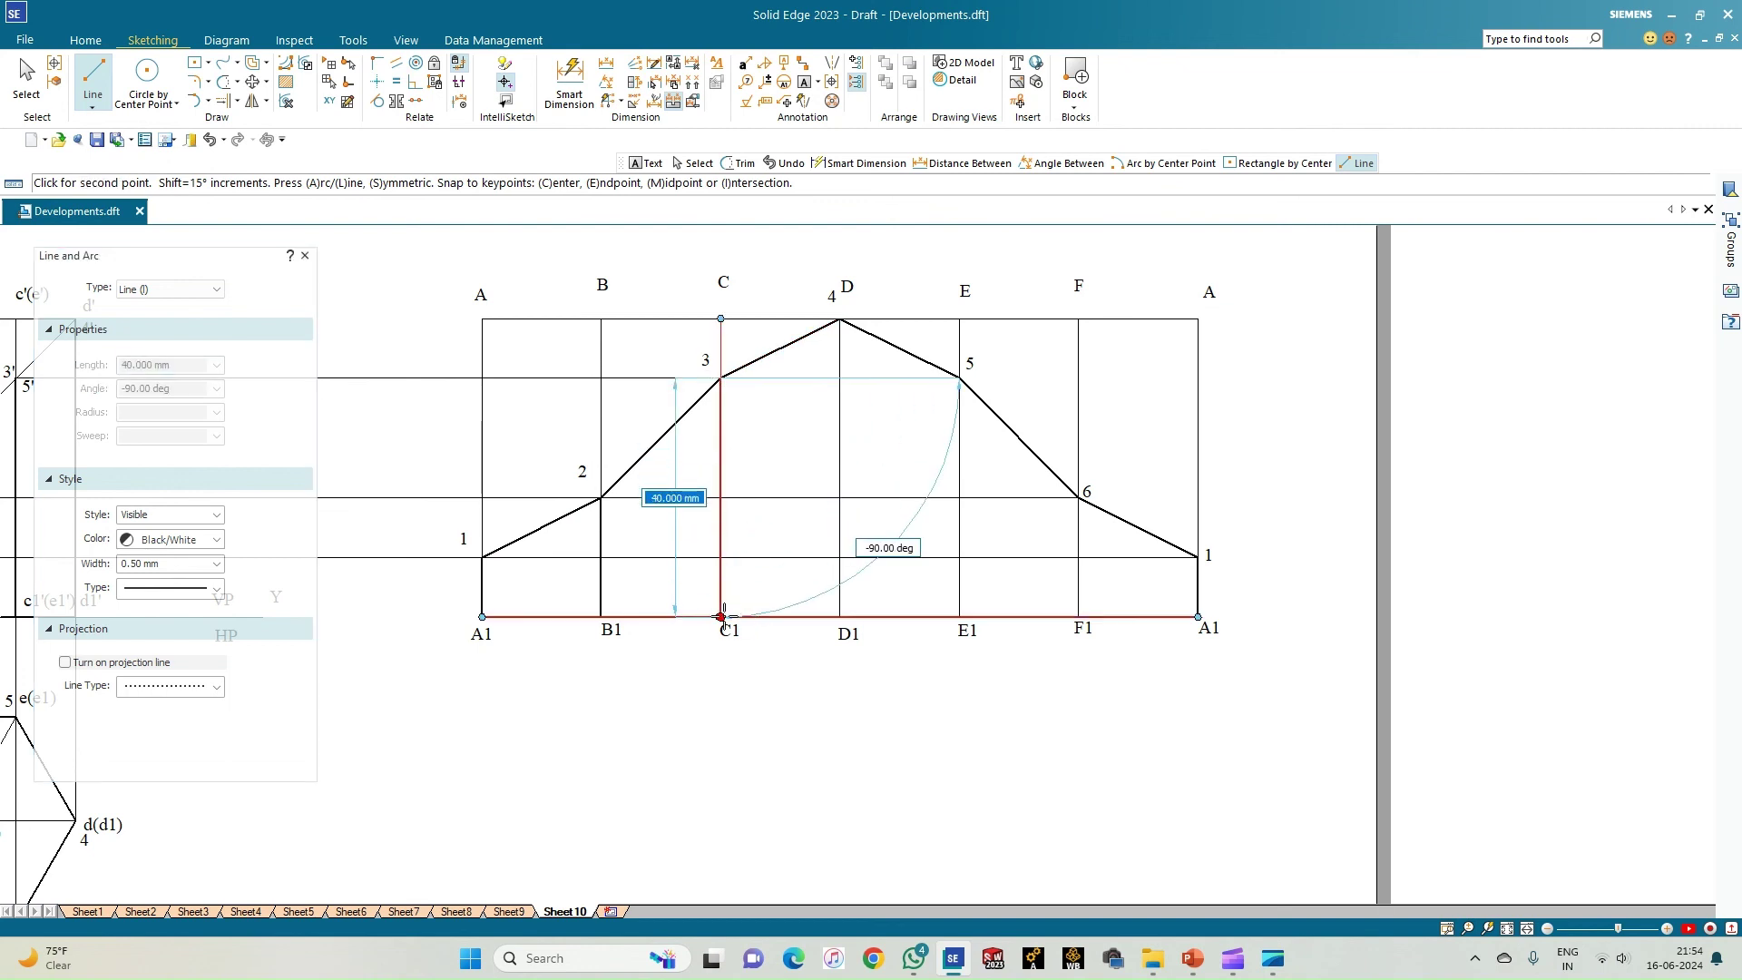
pyautogui.click(720, 618)
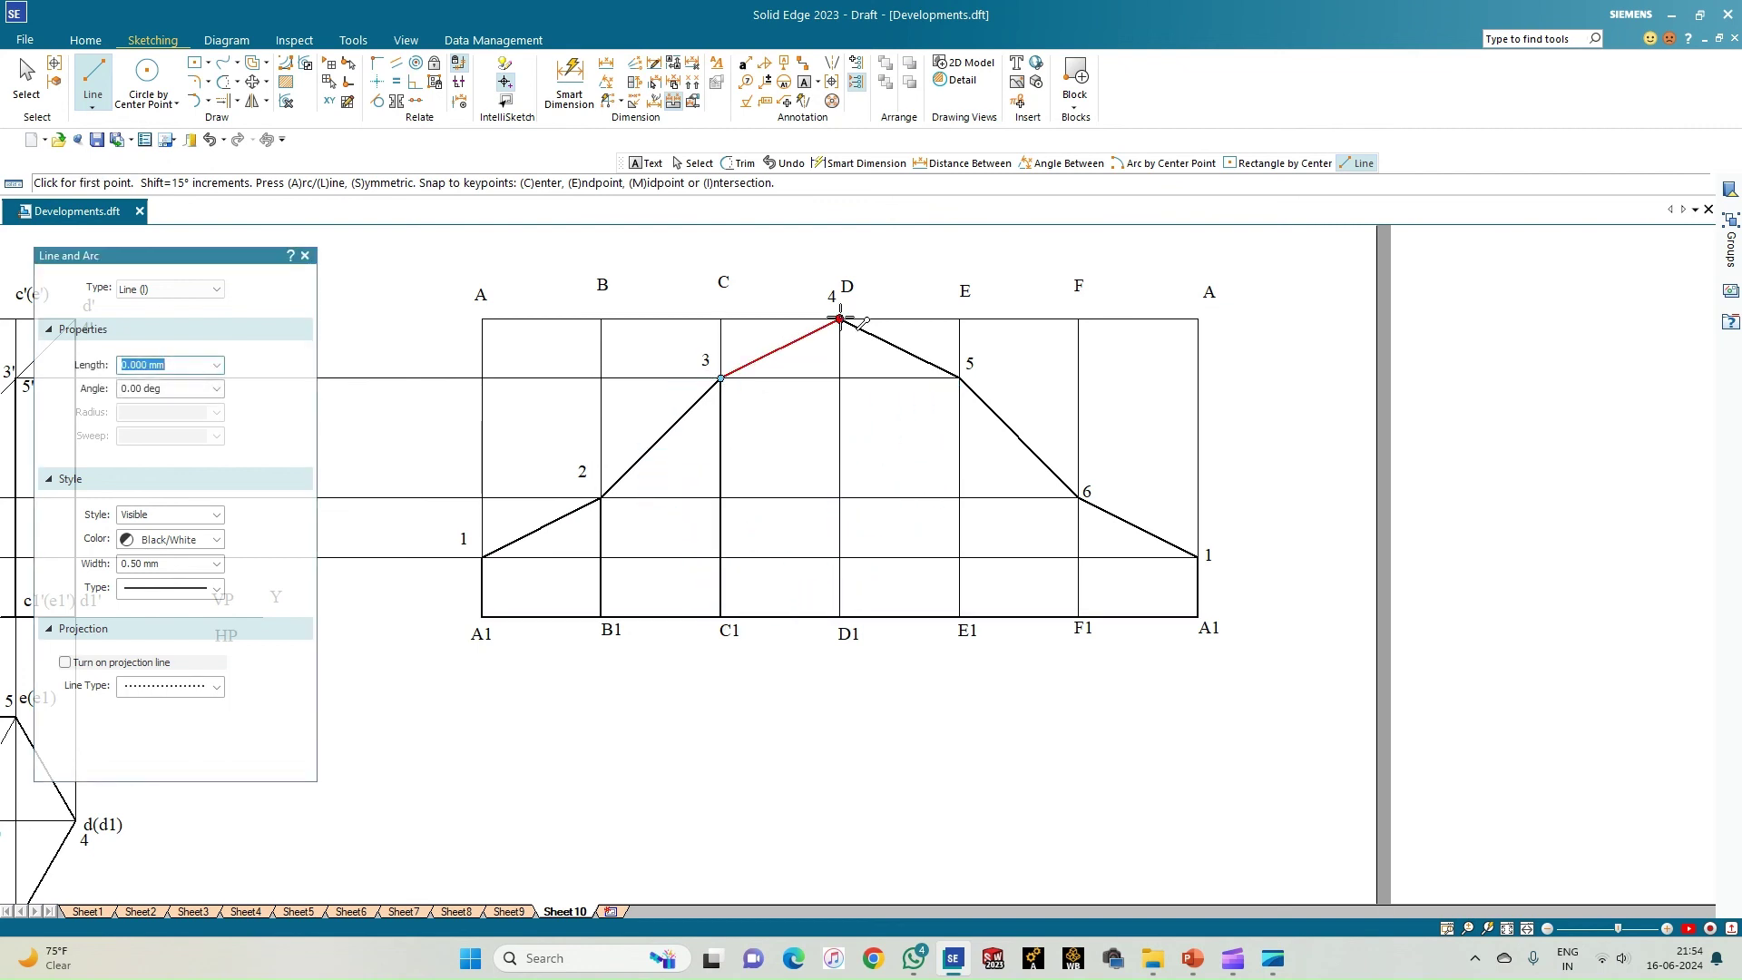
pyautogui.click(840, 320)
pyautogui.click(842, 616)
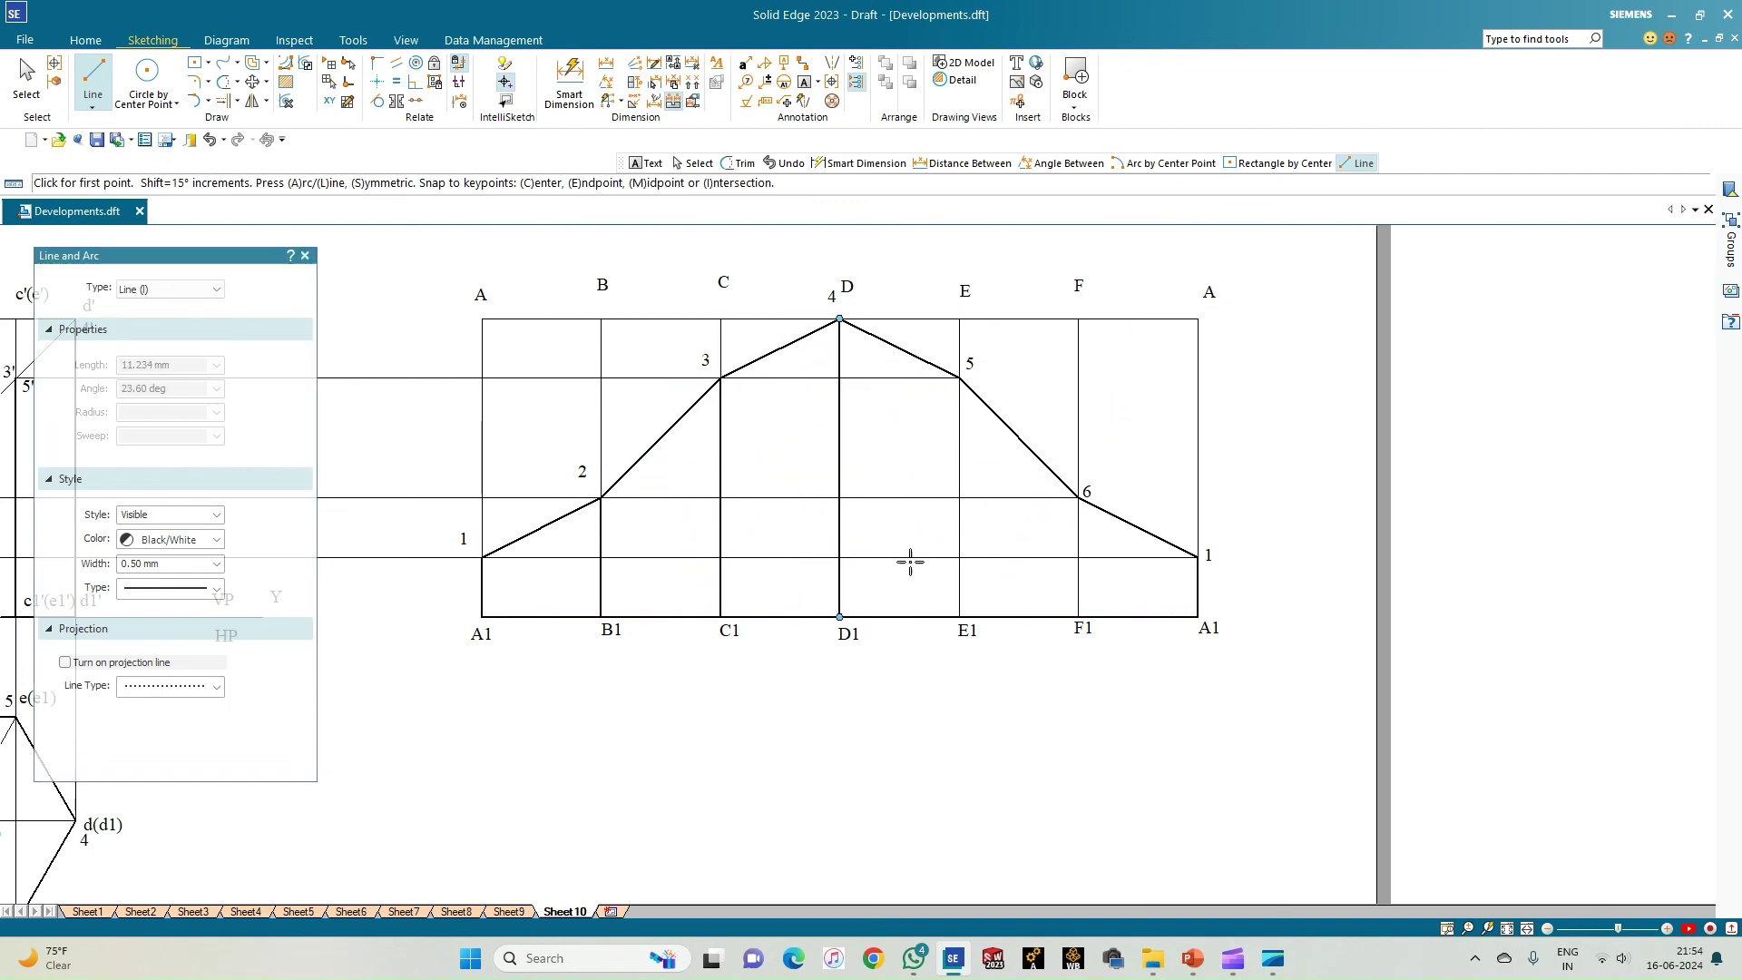
pyautogui.click(960, 378)
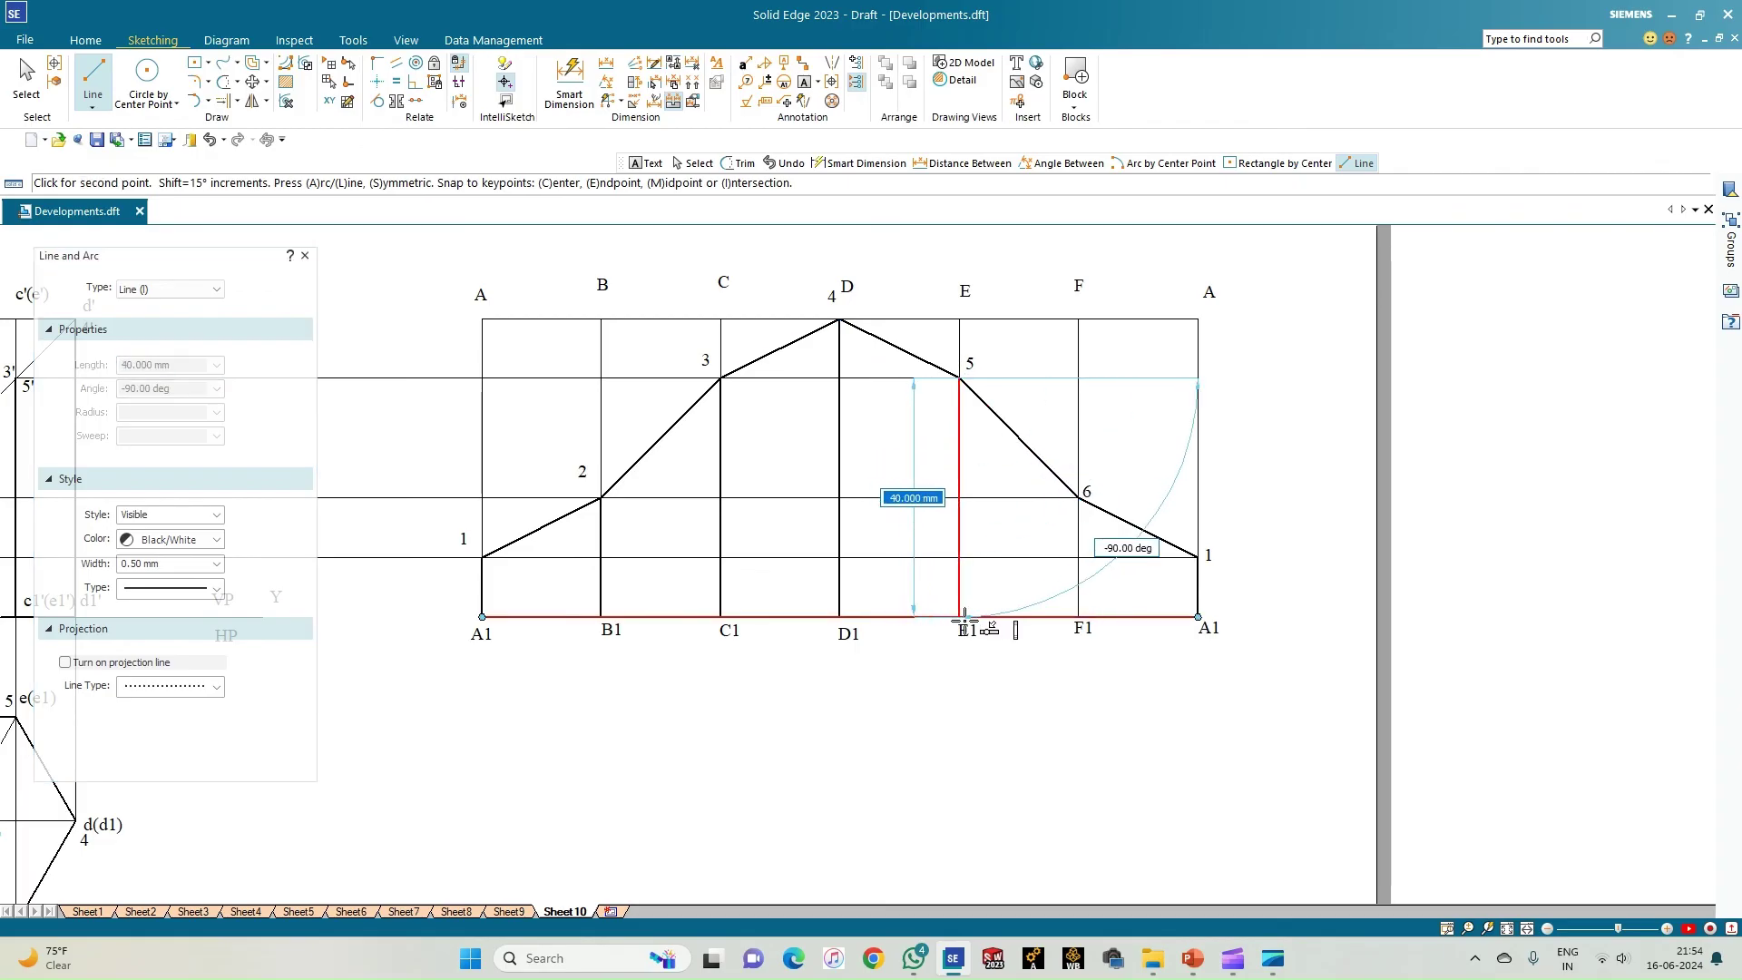
pyautogui.click(961, 618)
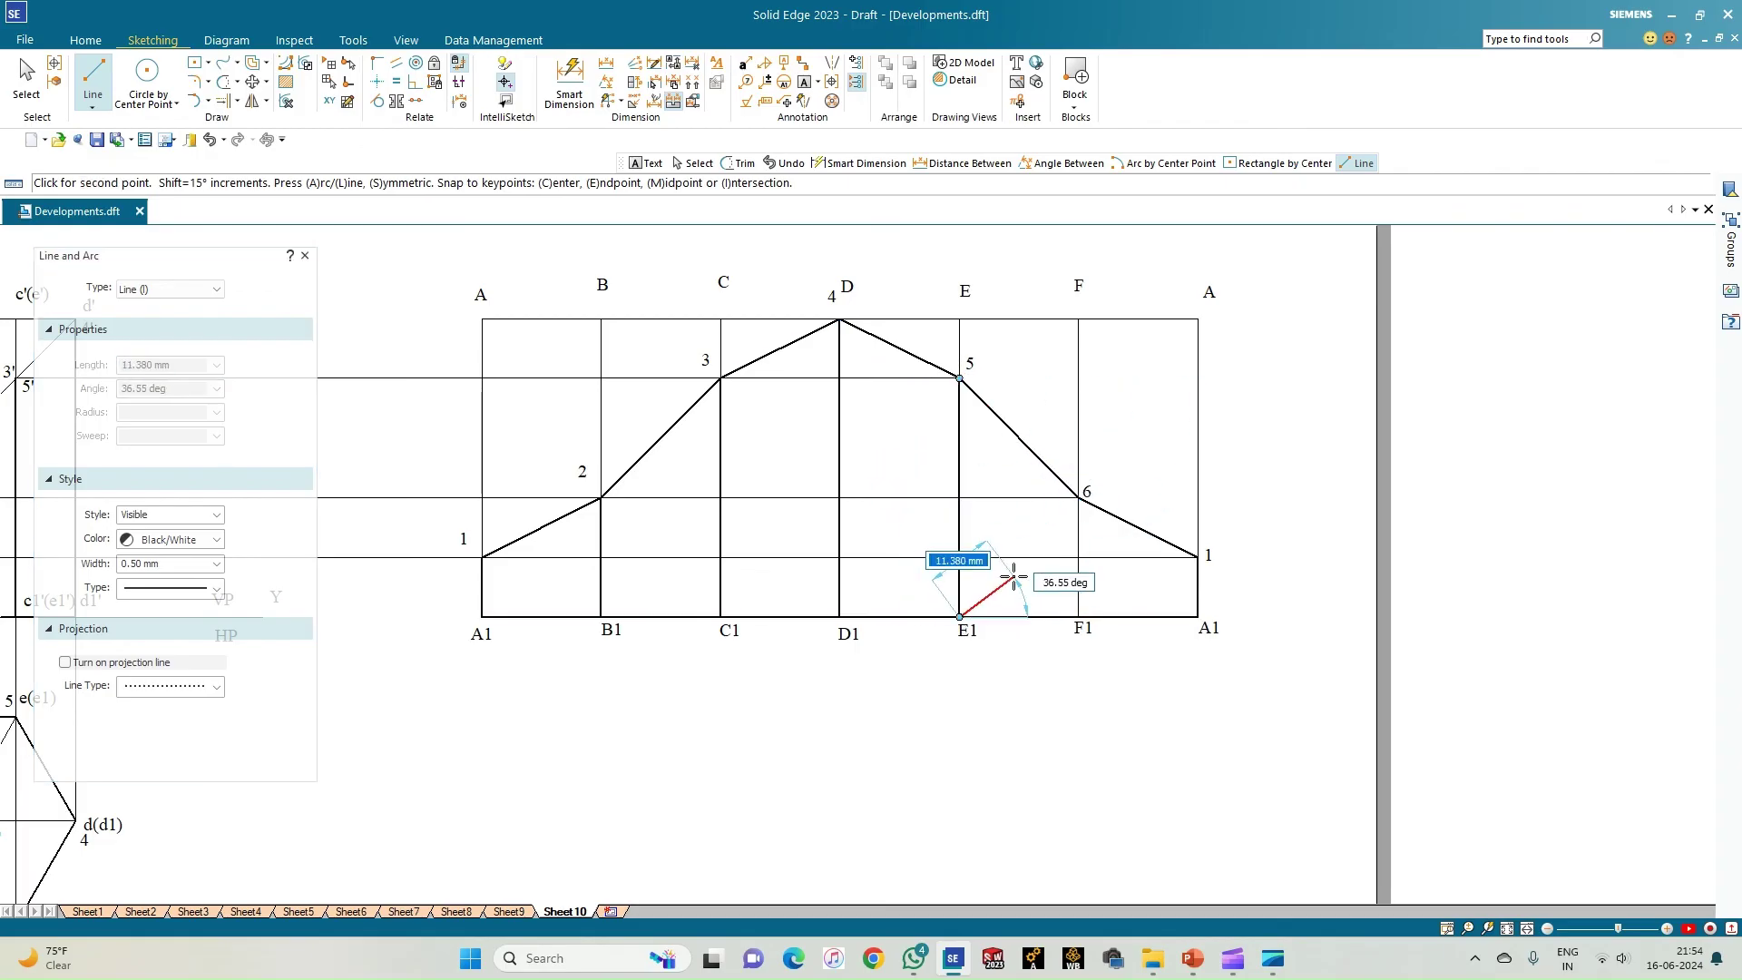
pyautogui.click(1079, 499)
pyautogui.click(1078, 617)
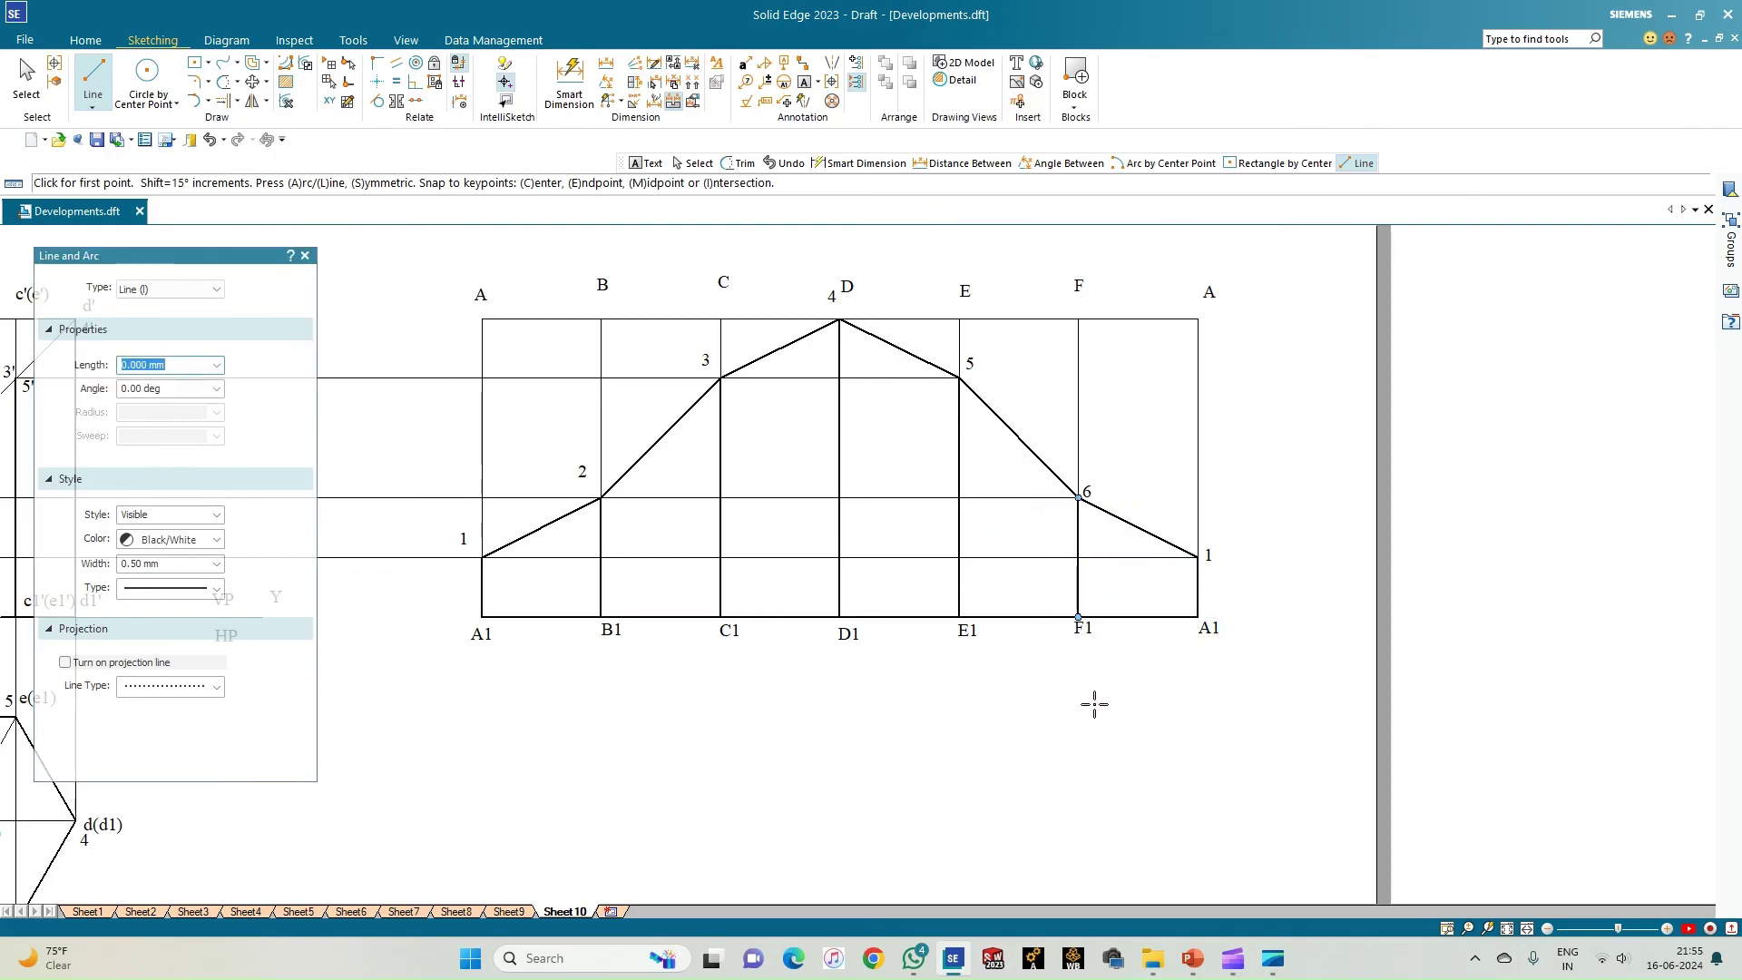
# Dimension the development's full height beside the closing edge and its total length below the base with Smart Dimension
pyautogui.click(569, 80)
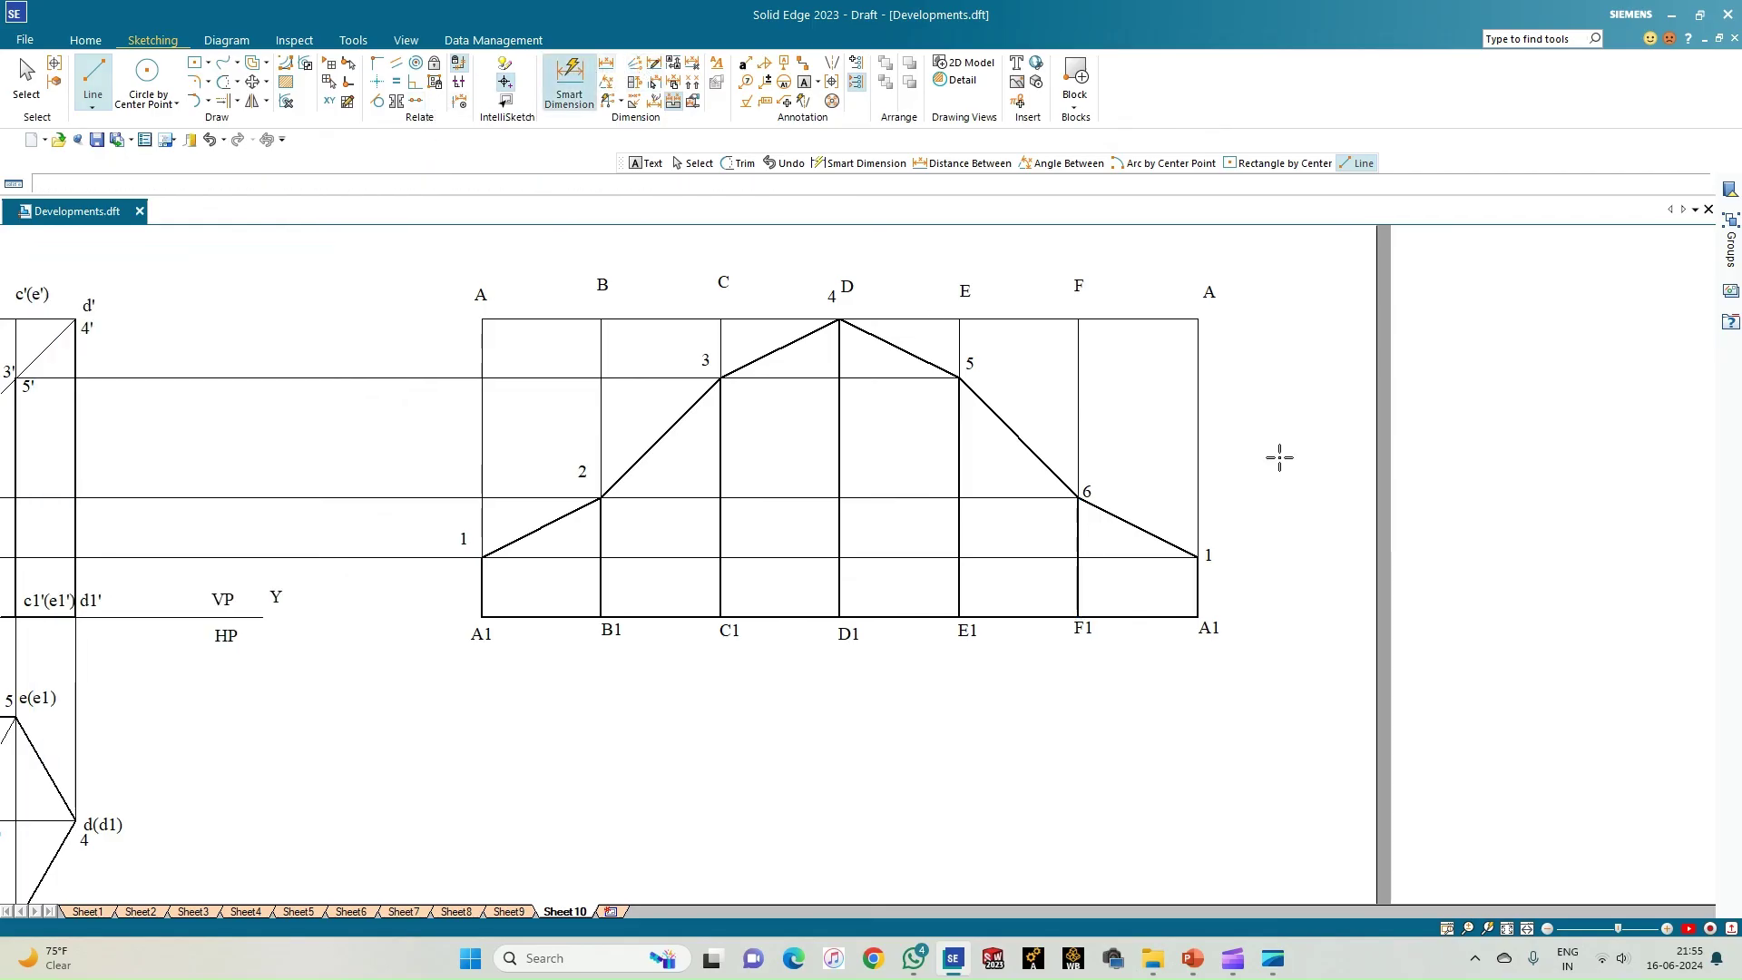
pyautogui.click(1198, 405)
pyautogui.click(1350, 486)
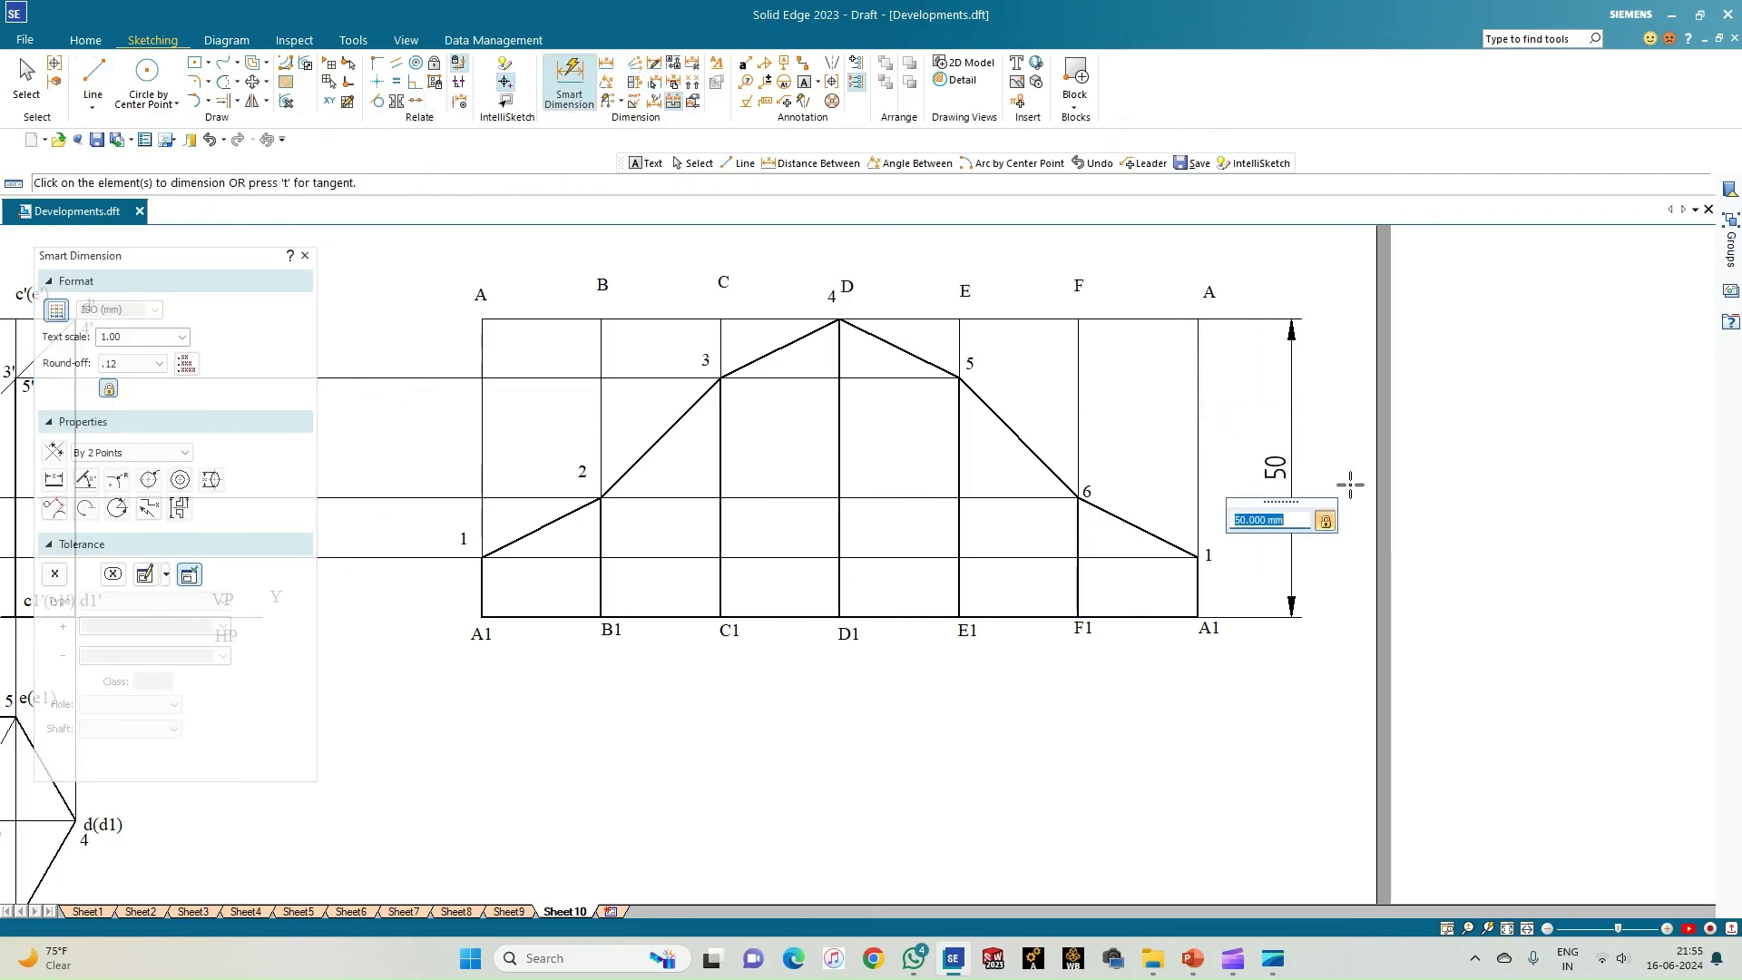
pyautogui.click(479, 426)
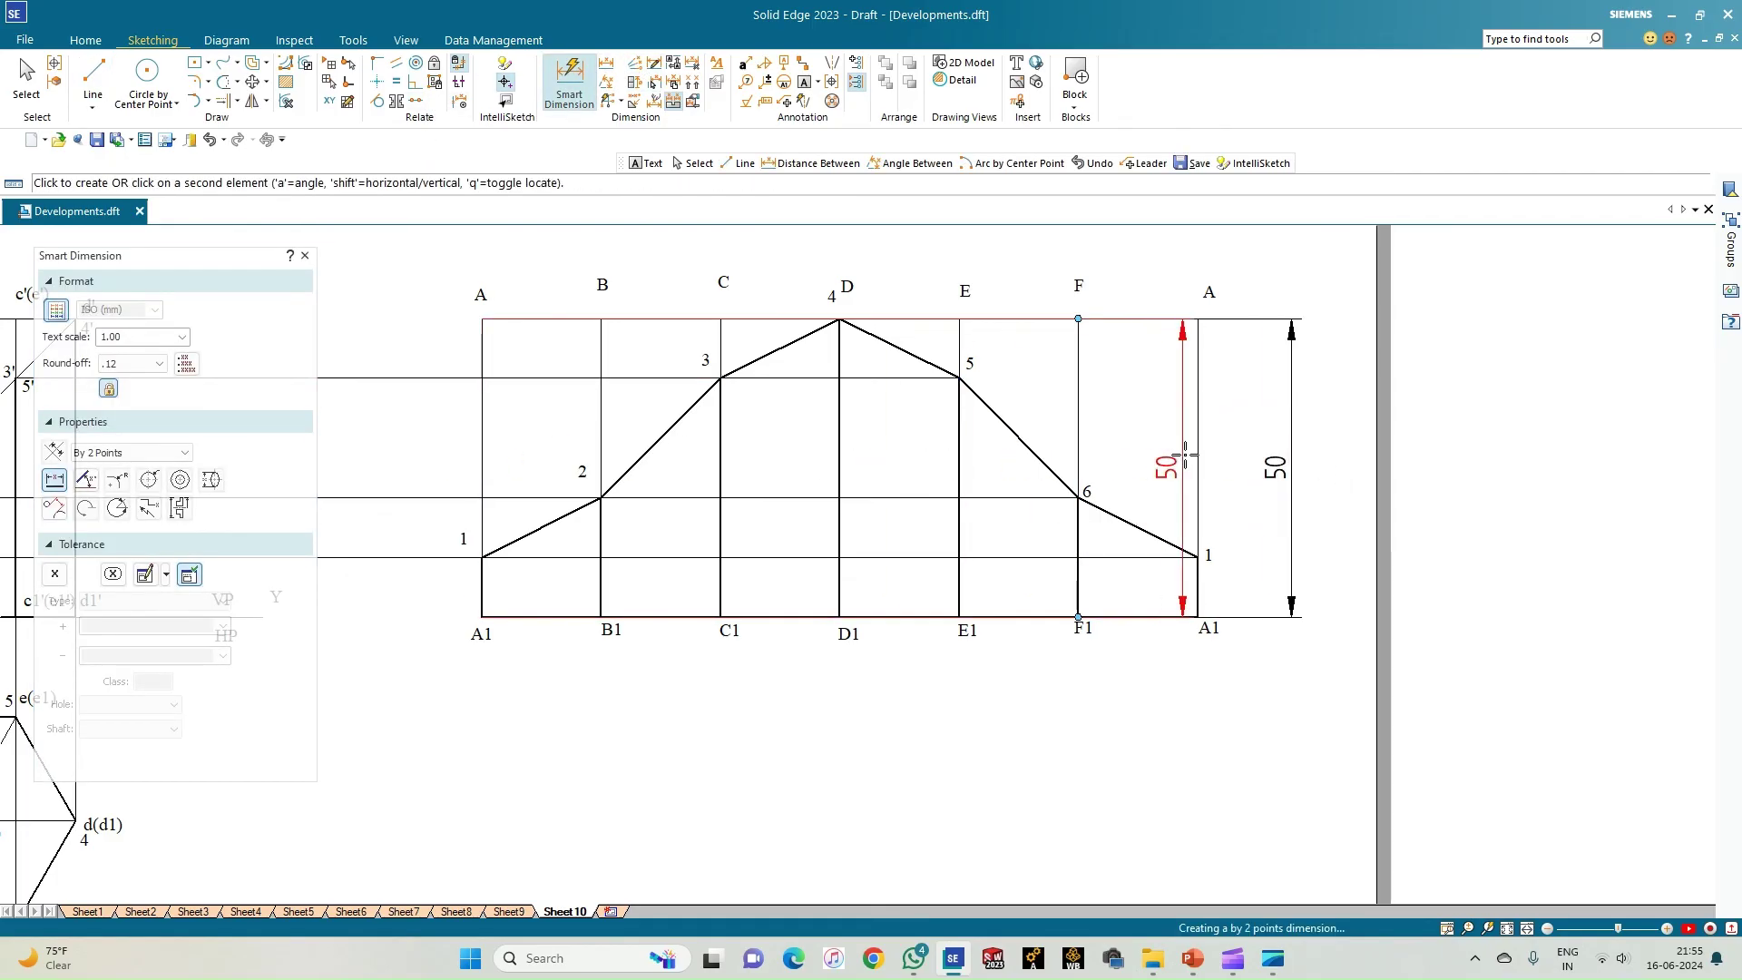
pyautogui.click(1196, 454)
pyautogui.press('Escape')
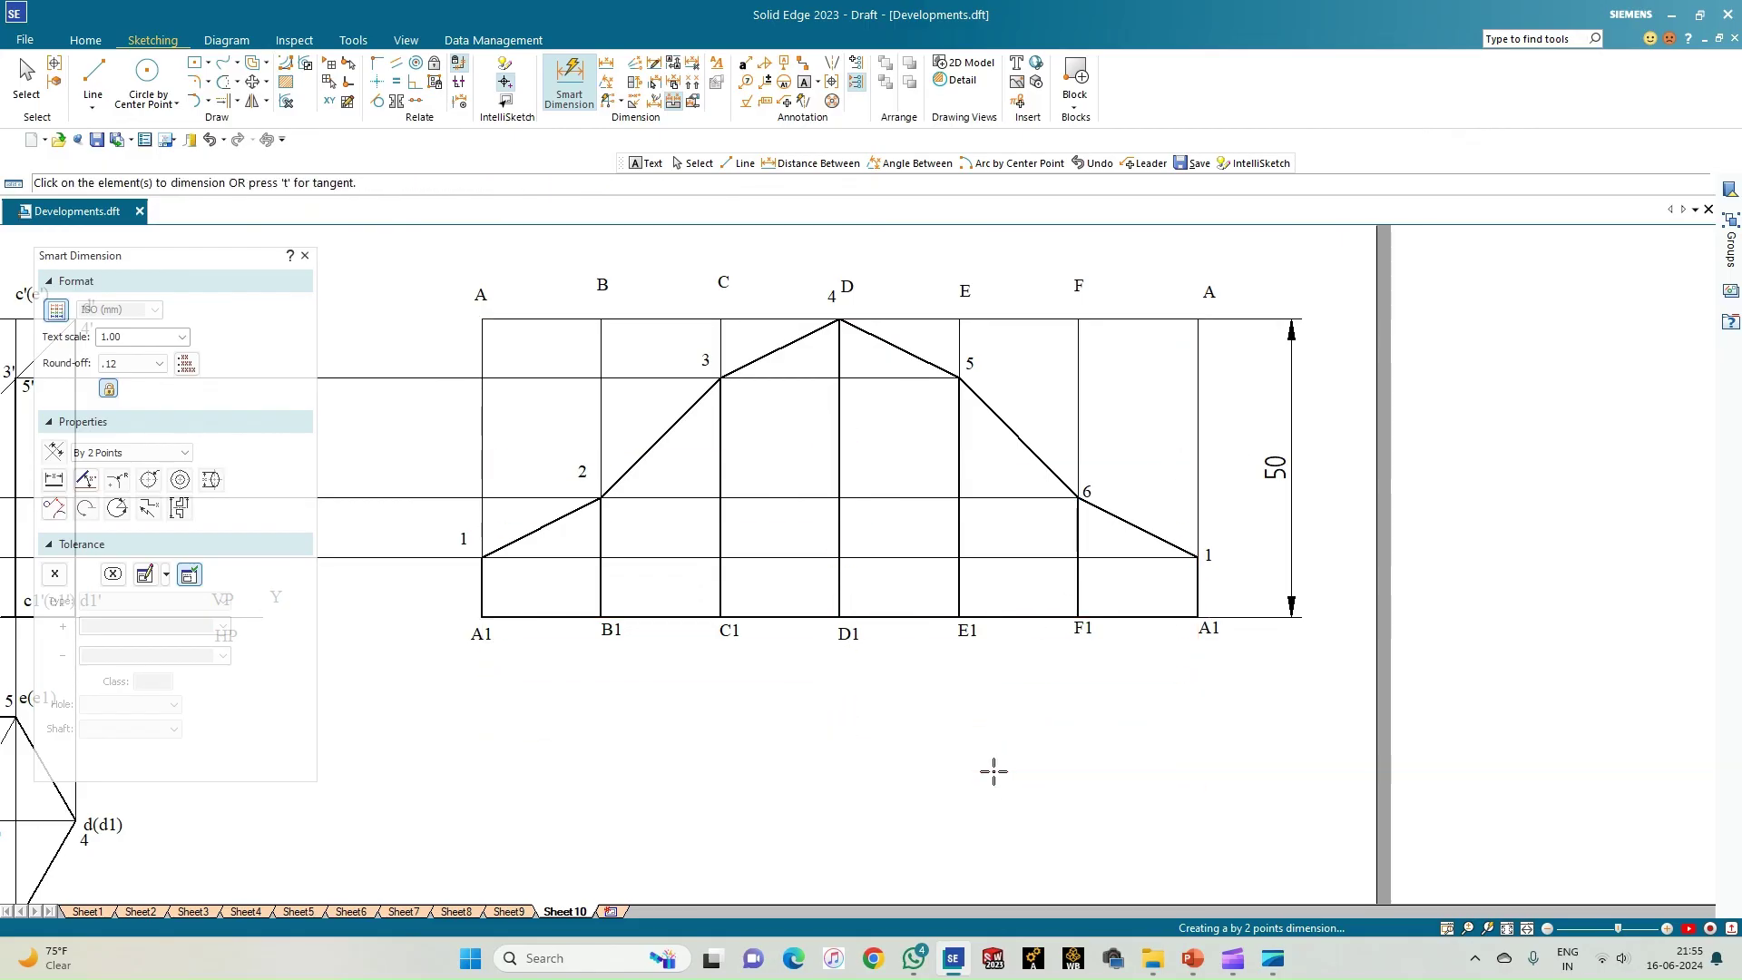
pyautogui.click(994, 771)
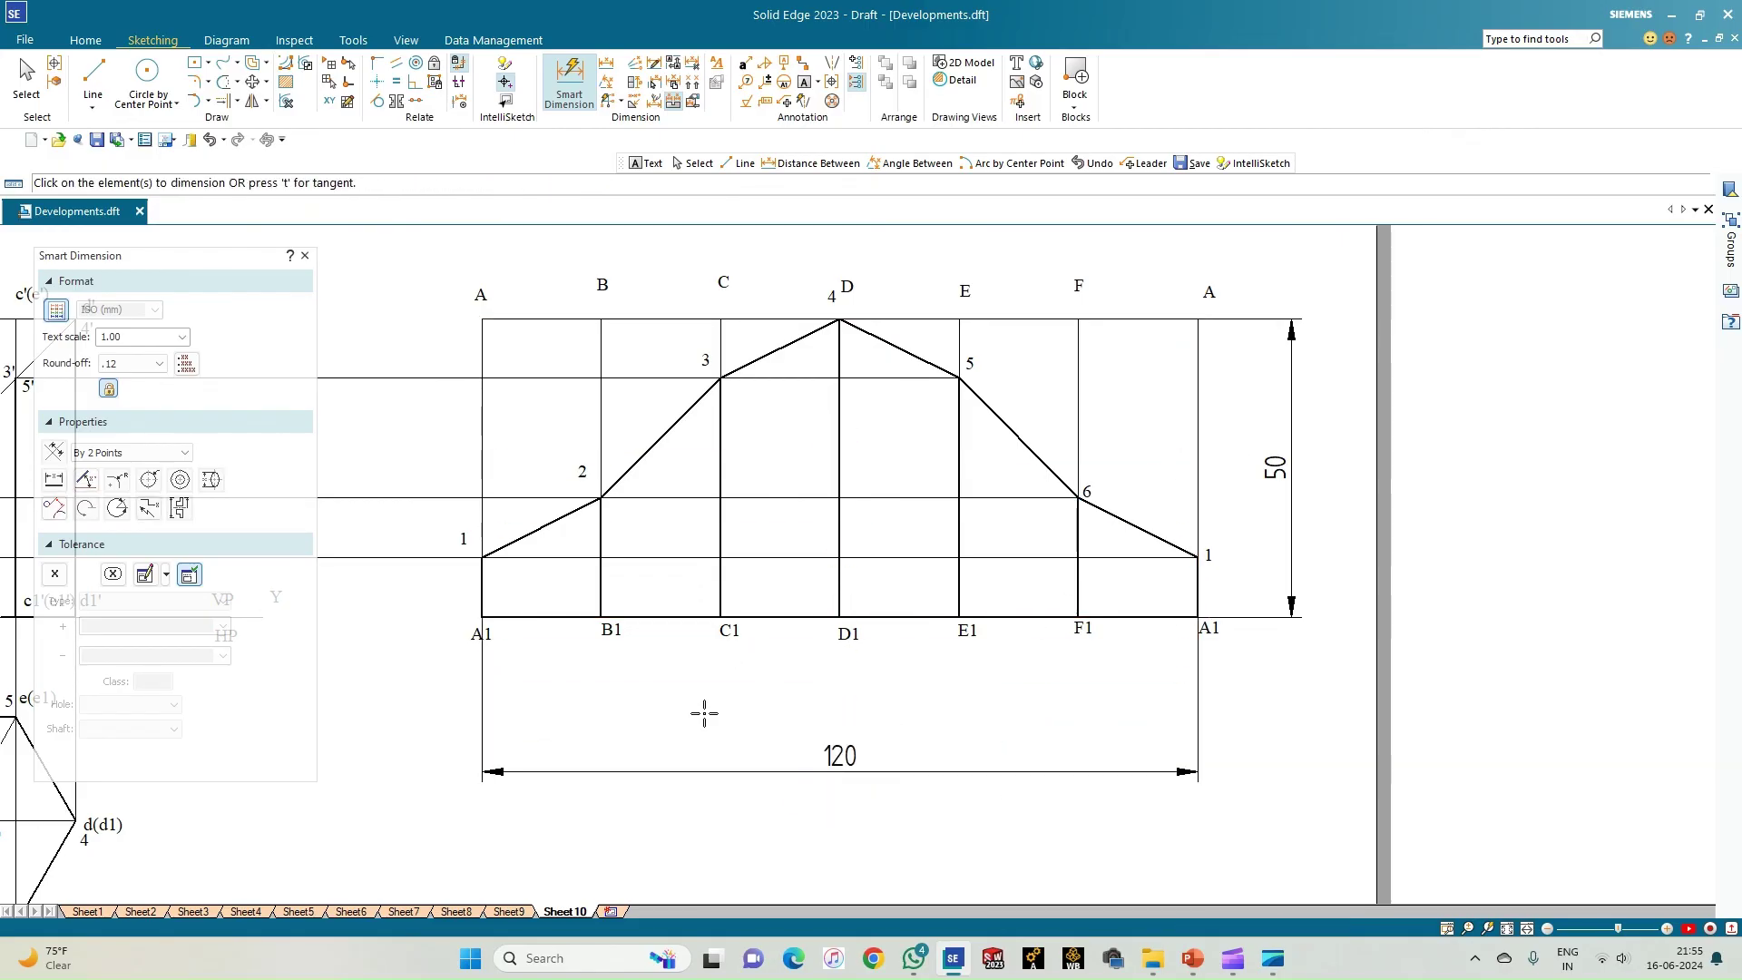
# Dimension the width of one face between lines A and B, placing it between the base and the overall length dimension
pyautogui.click(484, 437)
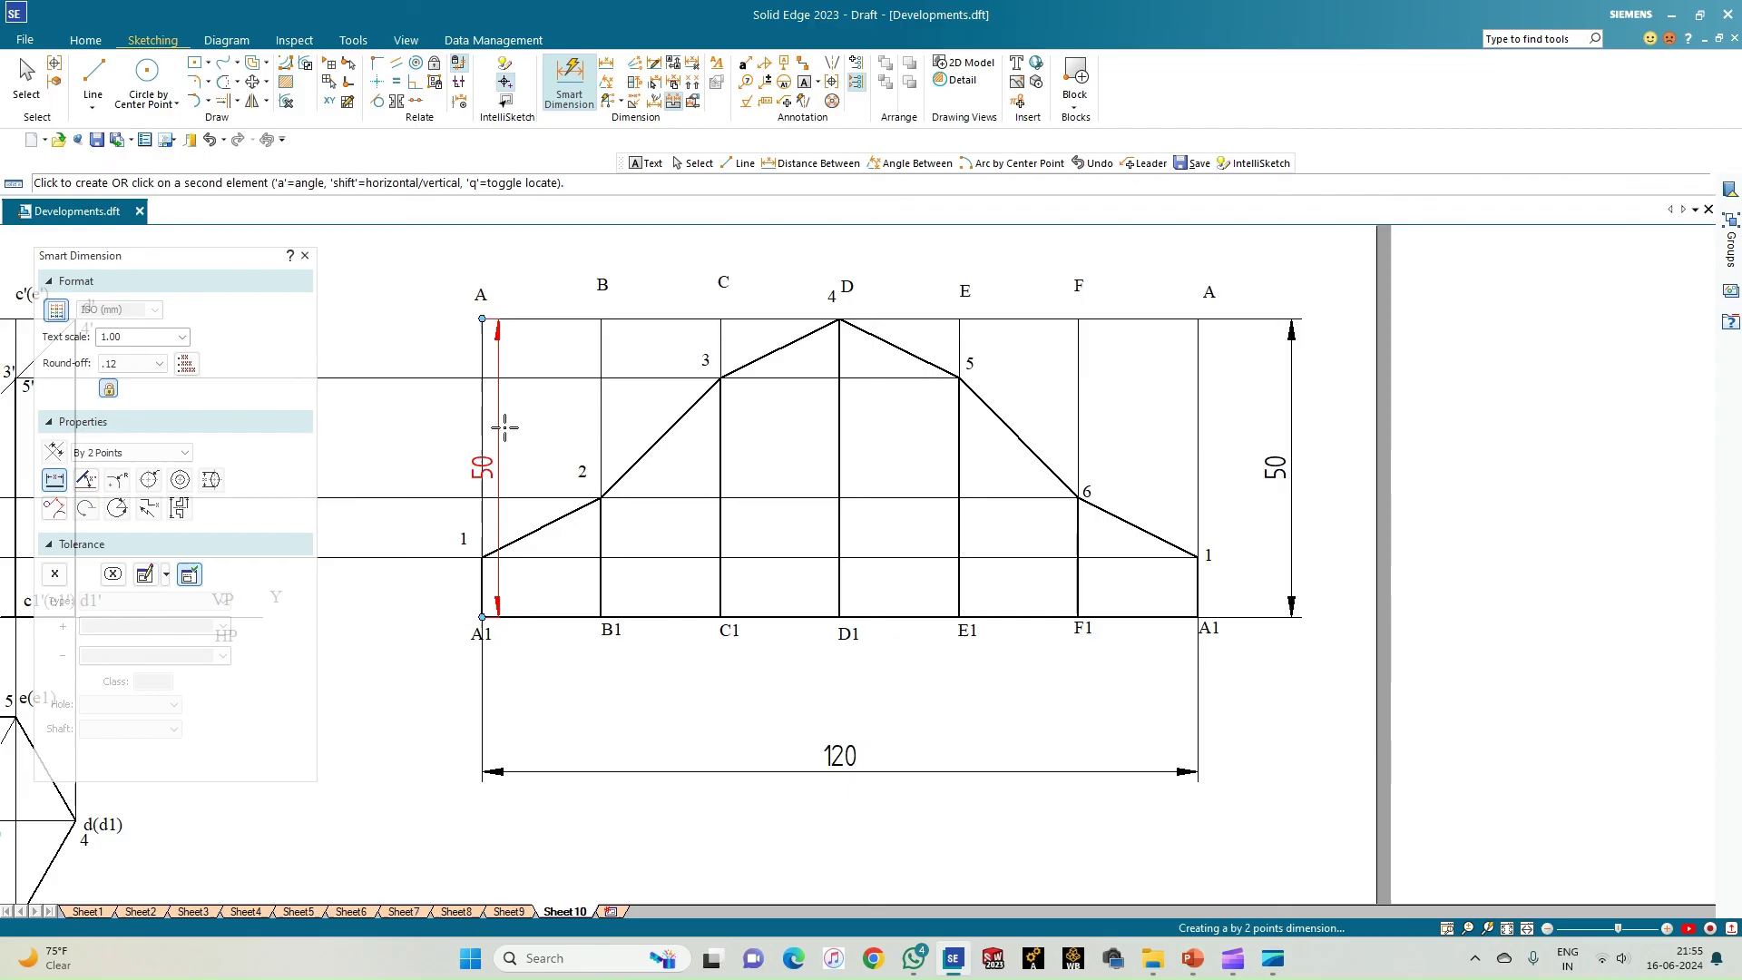
pyautogui.click(599, 436)
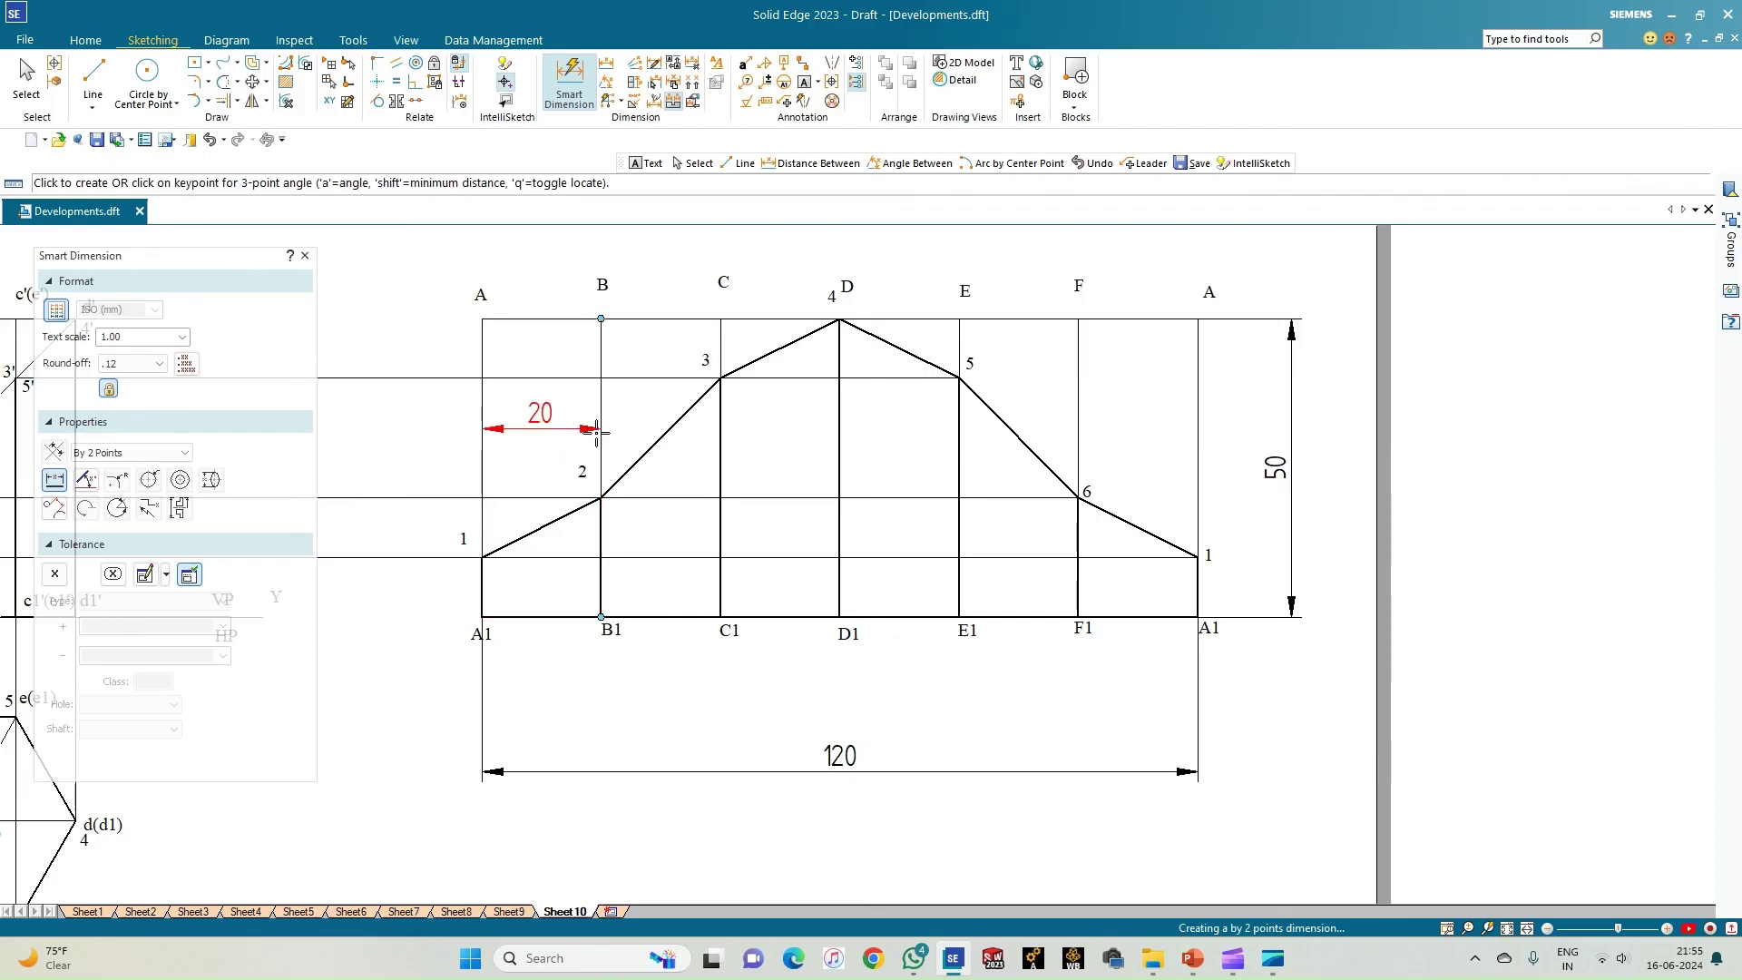
pyautogui.click(575, 702)
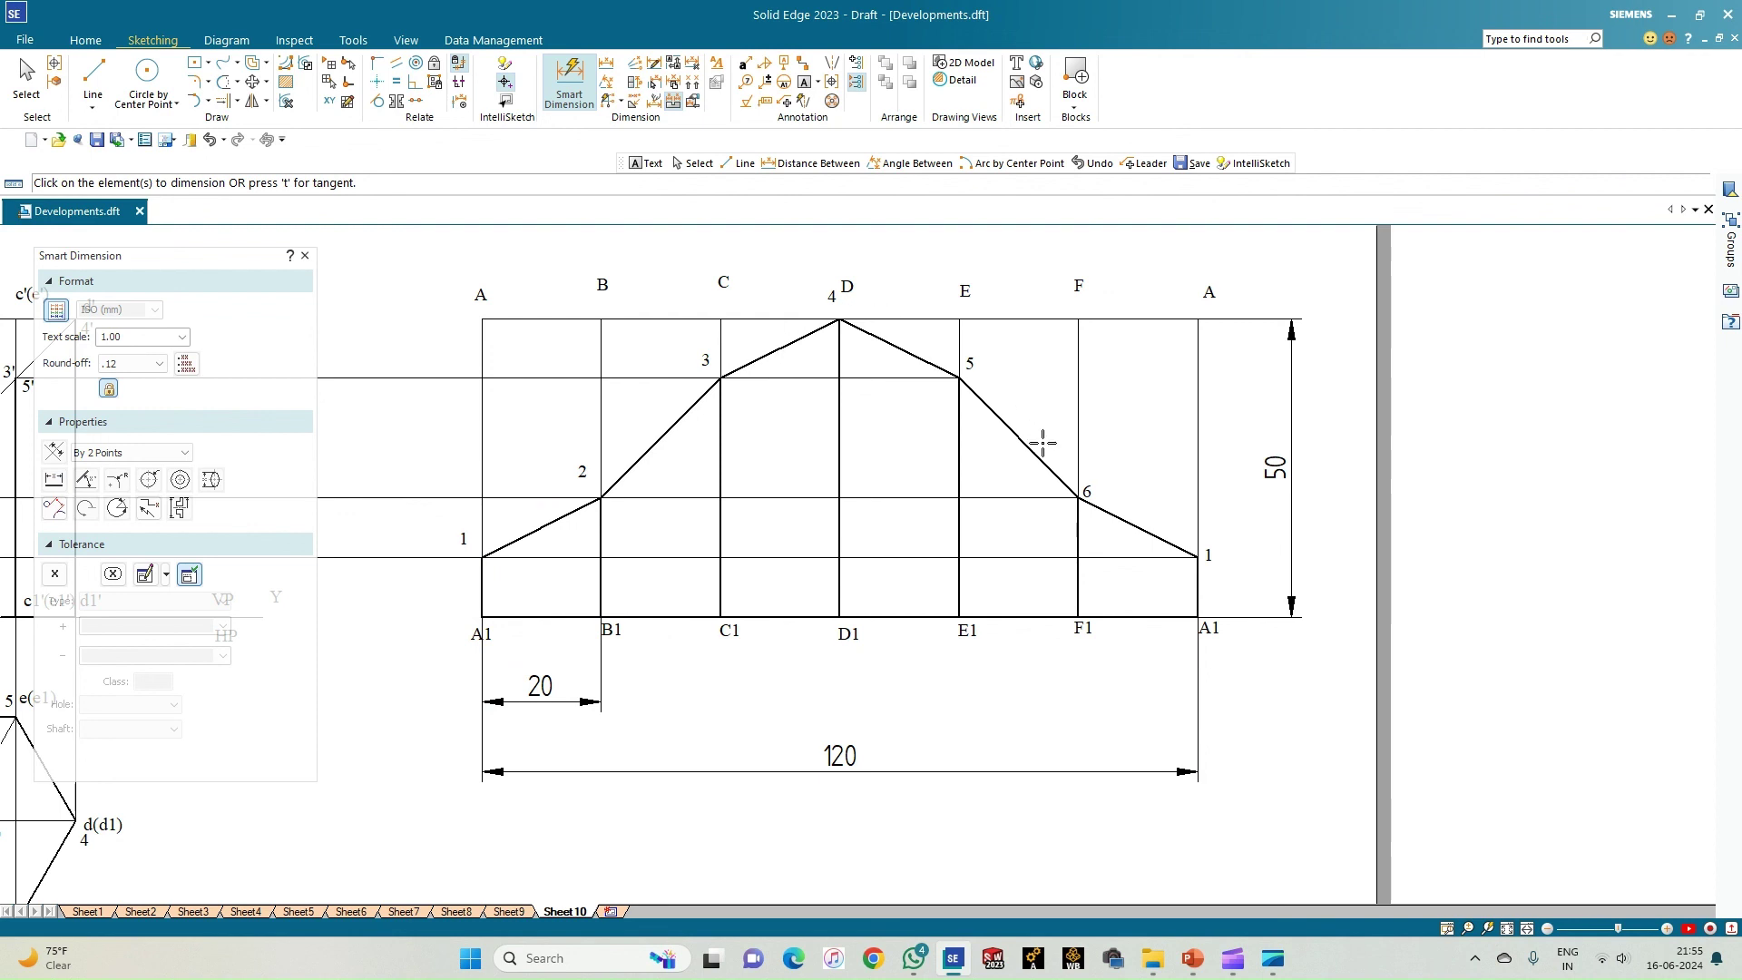
# Add the text "DEVELOPMENT" inside the outline, starting at fold line C
pyautogui.click(804, 82)
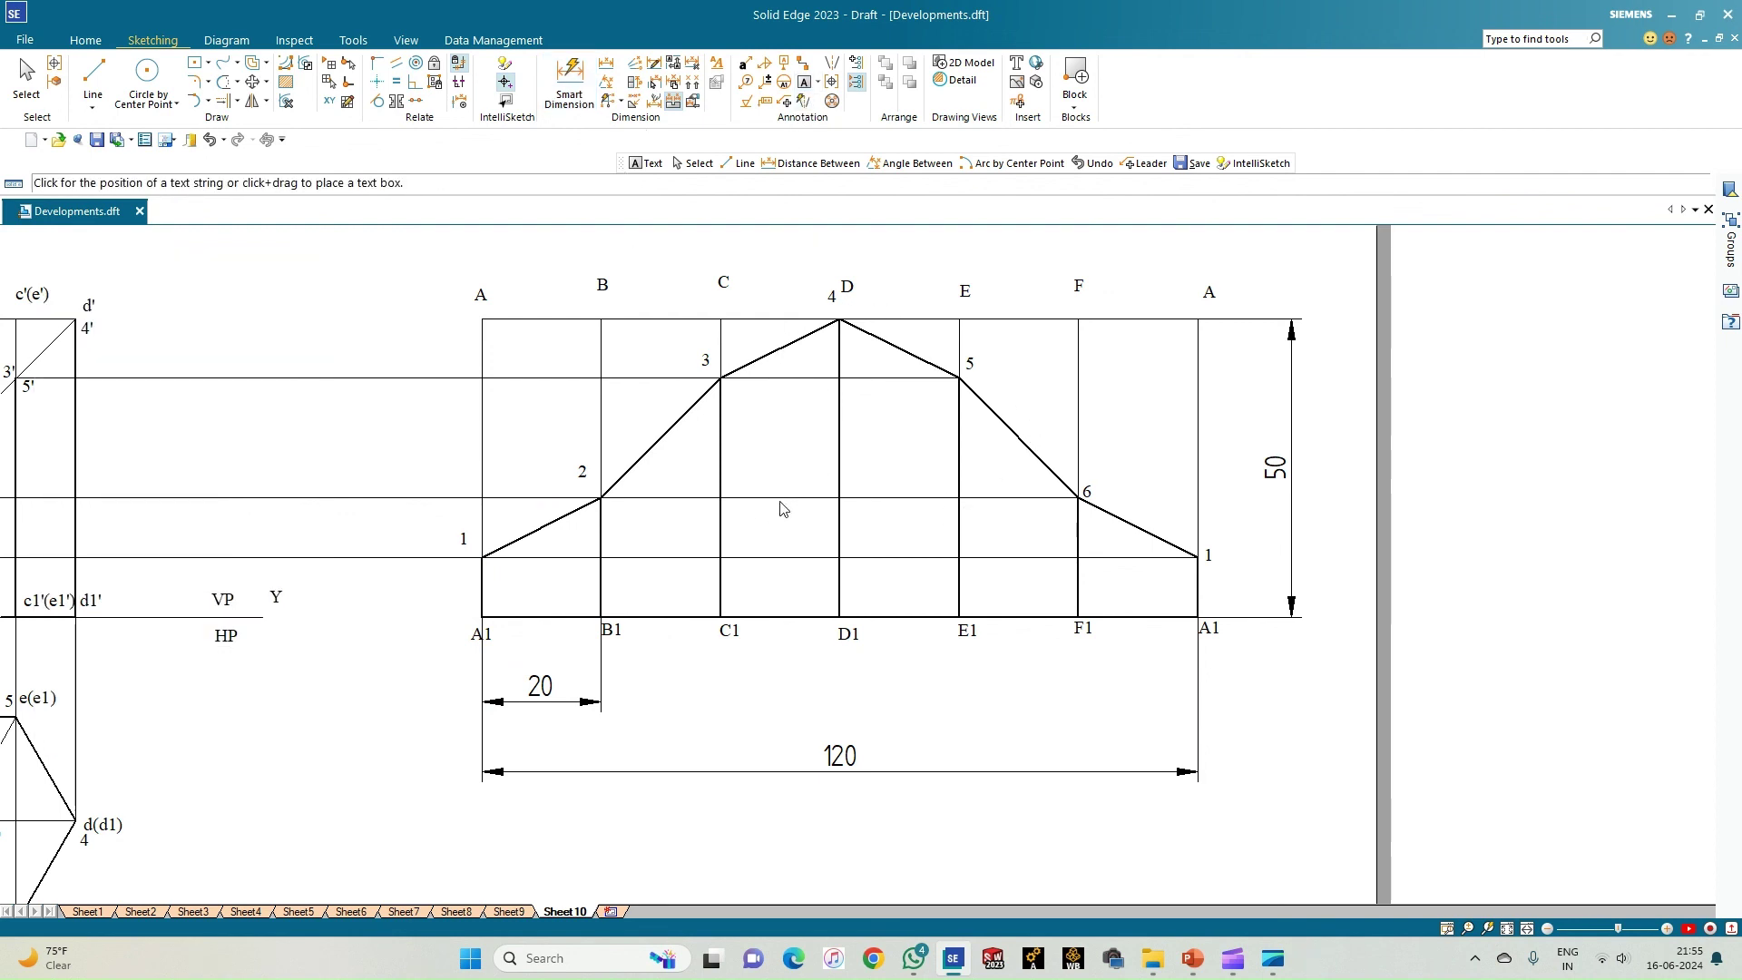
pyautogui.click(758, 525)
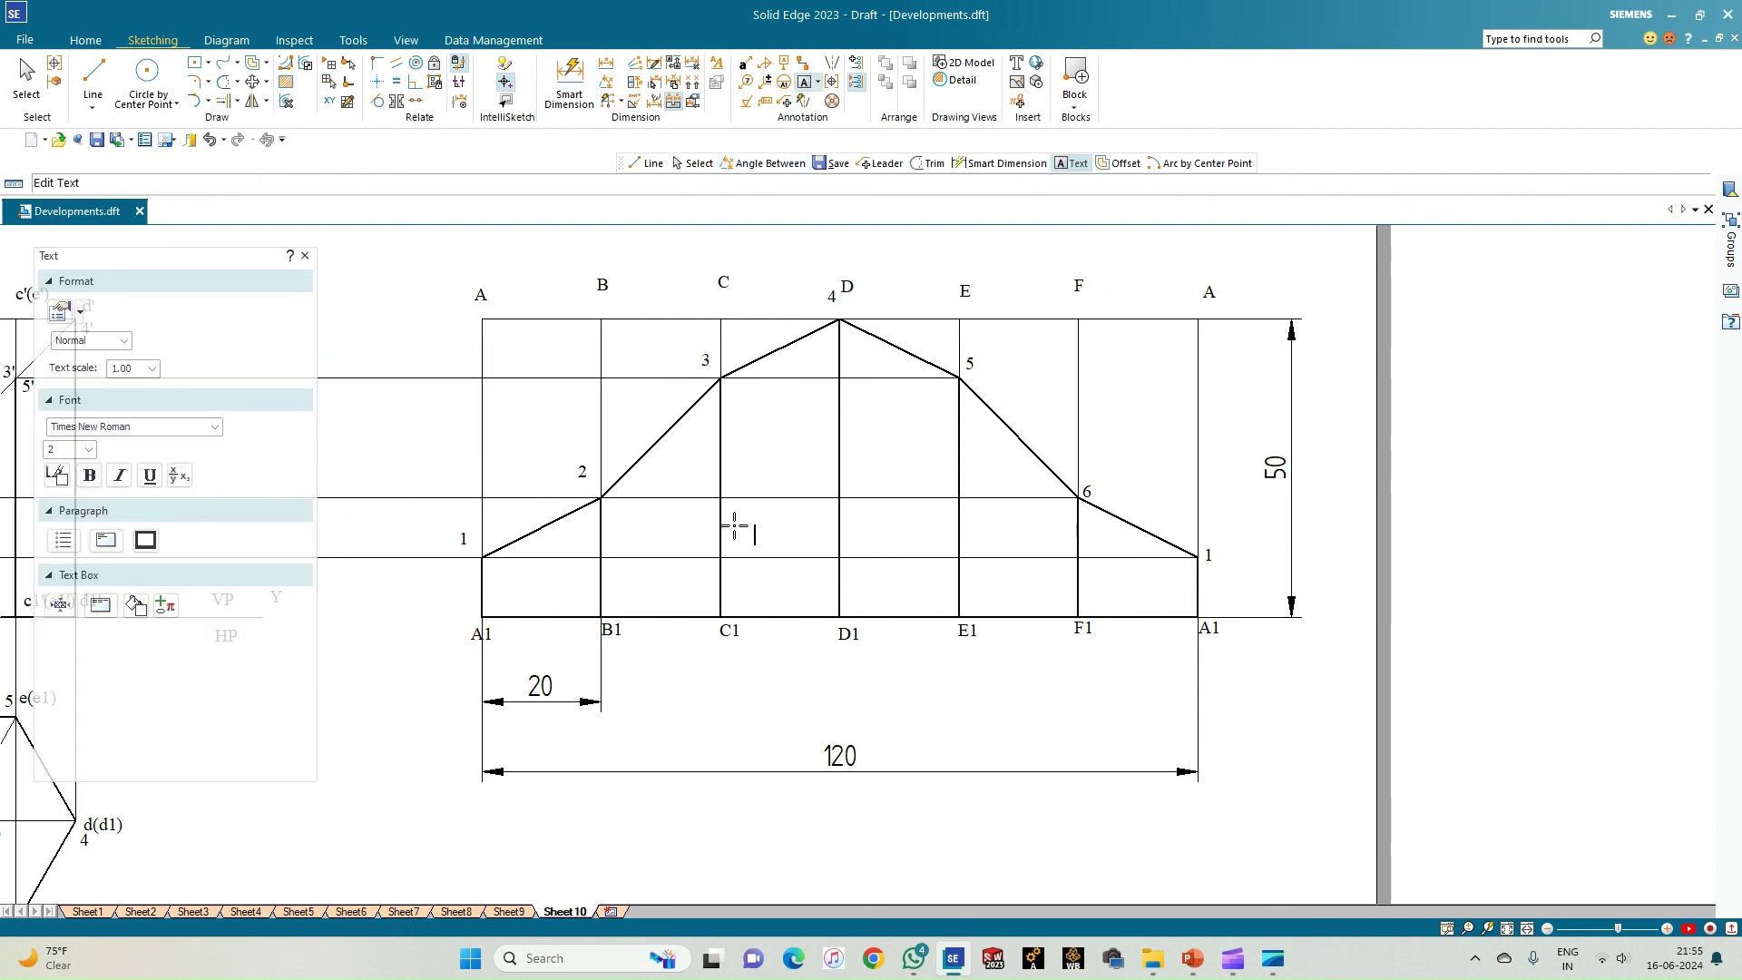
pyautogui.click(724, 465)
pyautogui.write('DEVELOPMENT')
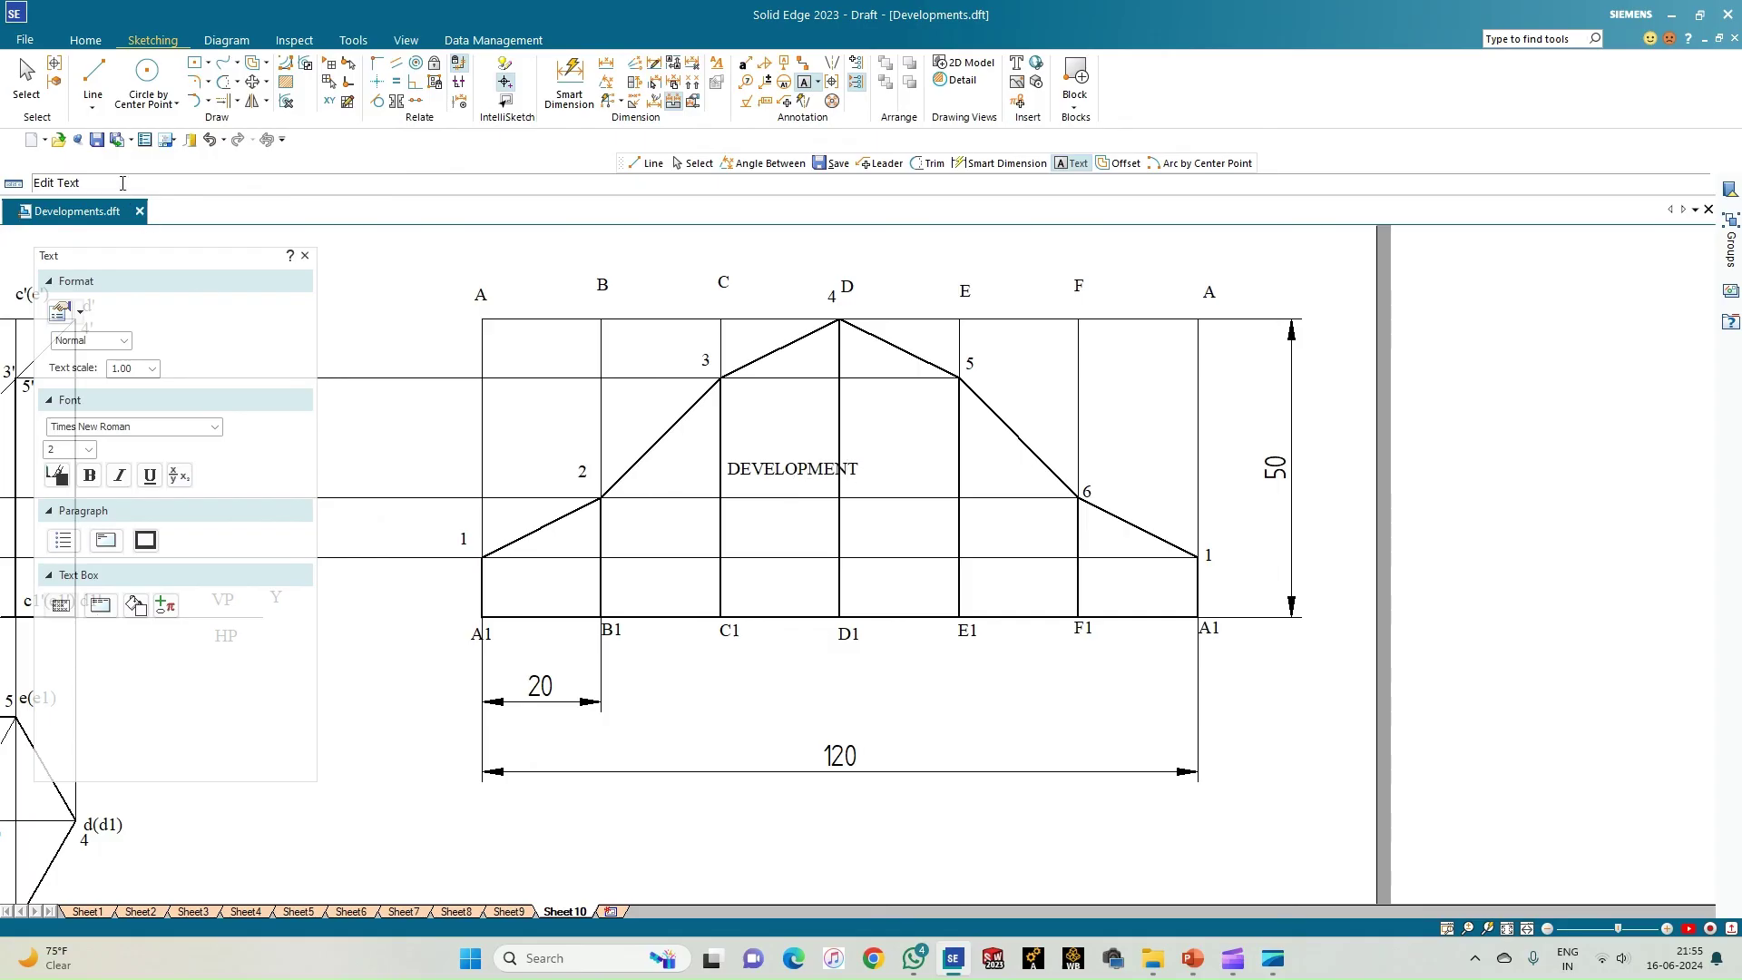
# Move the DEVELOPMENT text down between the two lowest projection lines and set its font size to 1.5
pyautogui.click(26, 80)
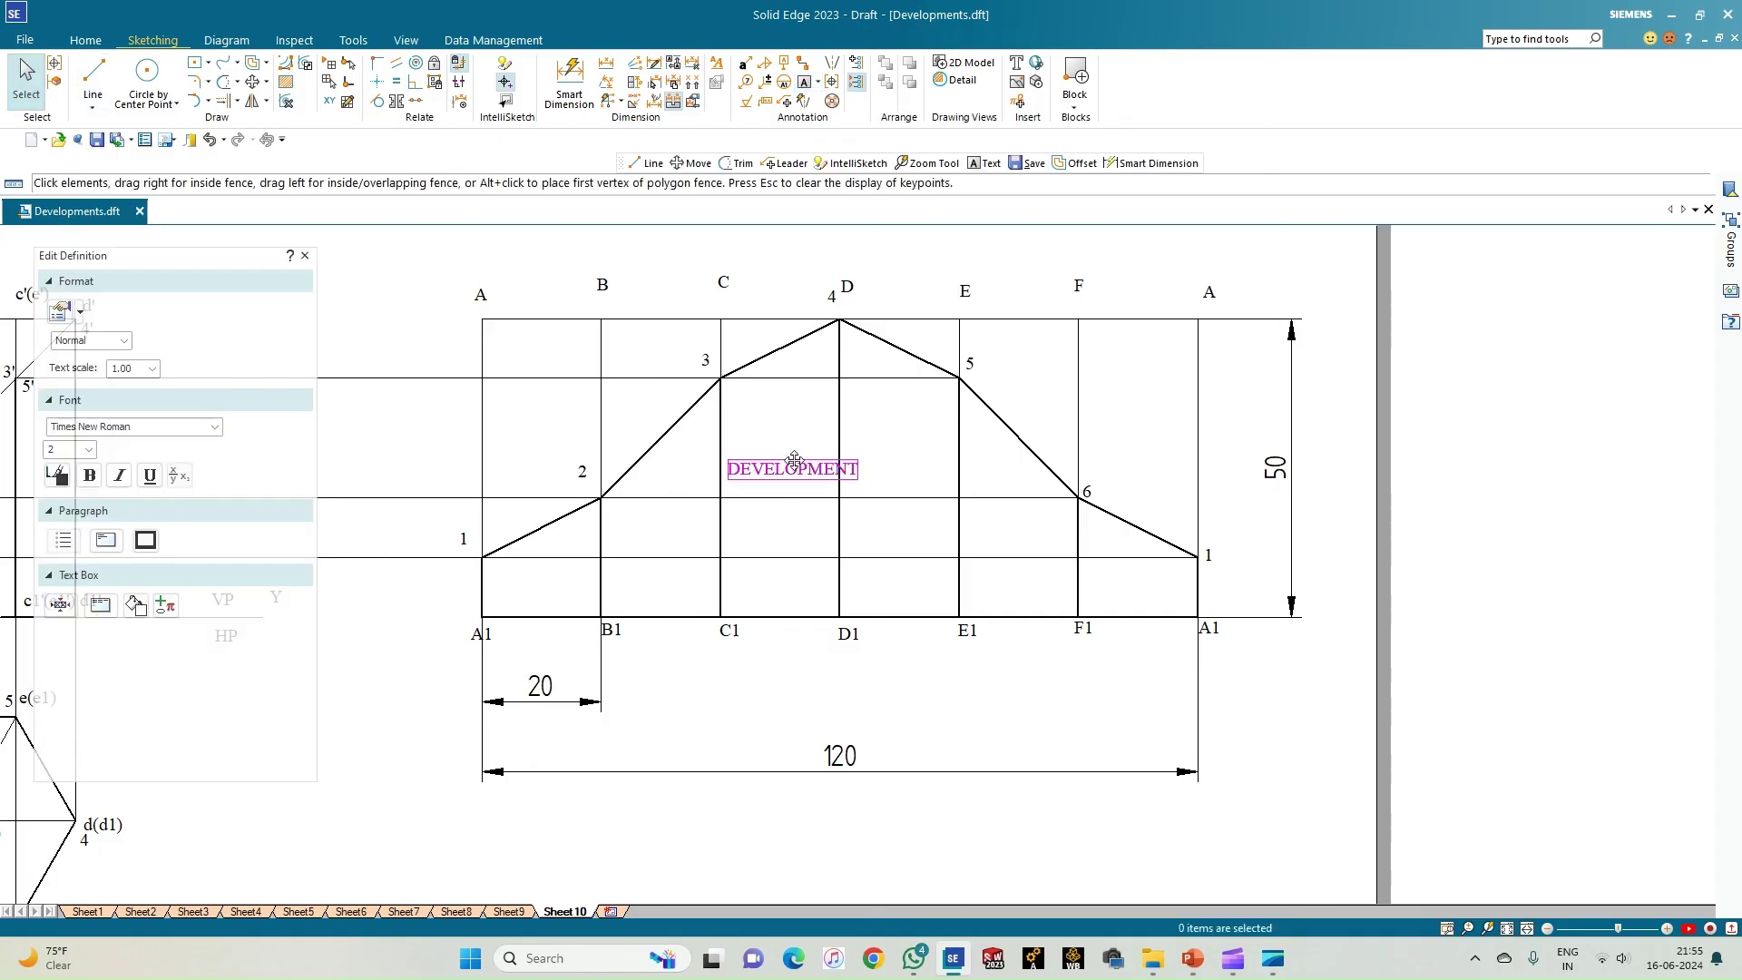
pyautogui.keyDown('ctrl'); pyautogui.moveTo(795, 461); pyautogui.dragTo(785, 530); pyautogui.keyUp('ctrl')
pyautogui.click(89, 450)
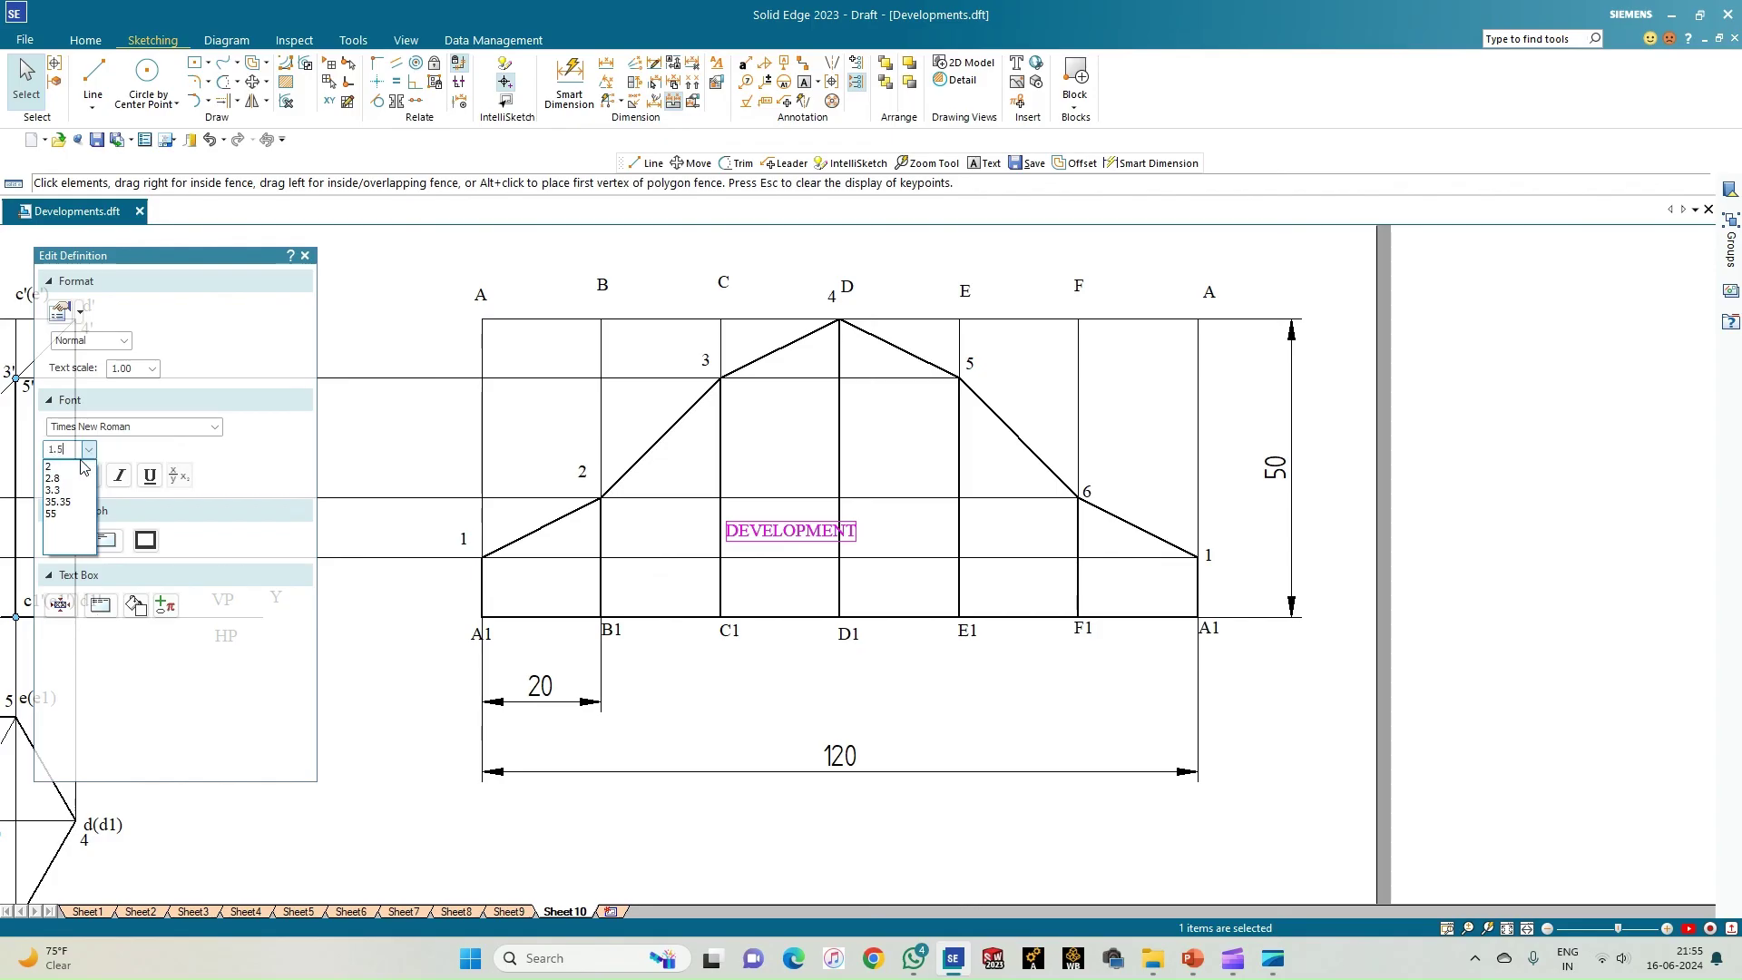
pyautogui.press('Return')
pyautogui.click(1069, 739)
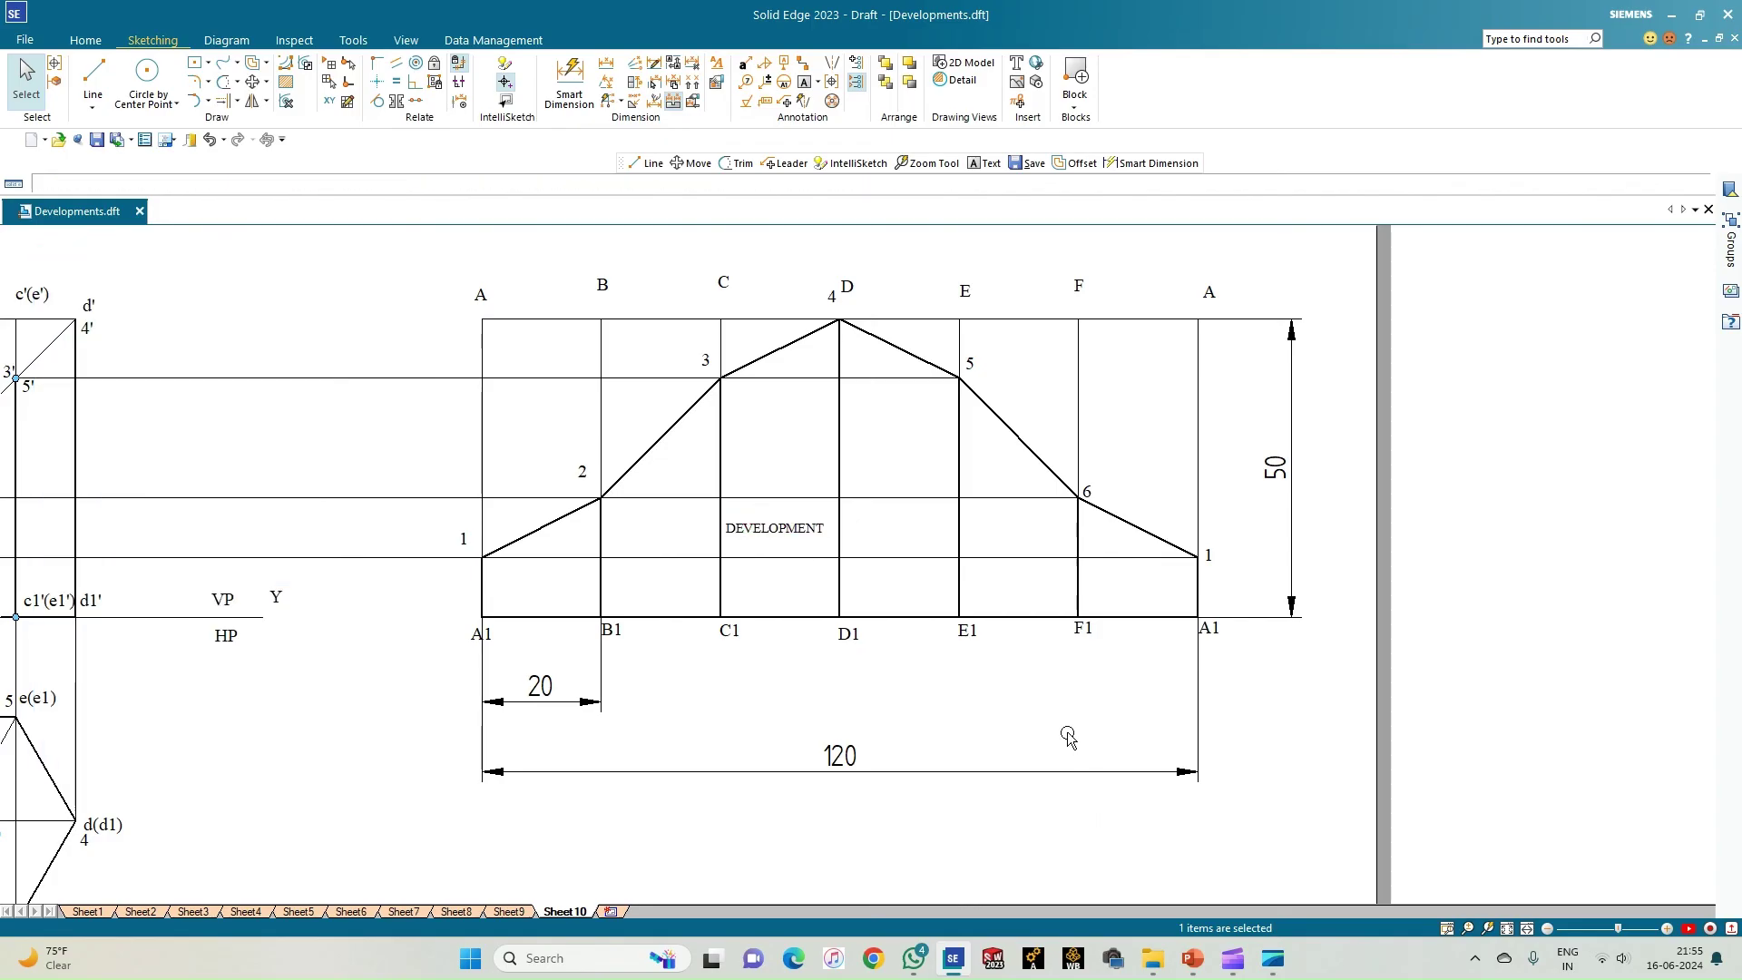
# Move the Y label down so that it lines up with the end of the XY reference line
pyautogui.click(1525, 930)
pyautogui.scroll(2, 674, 782)
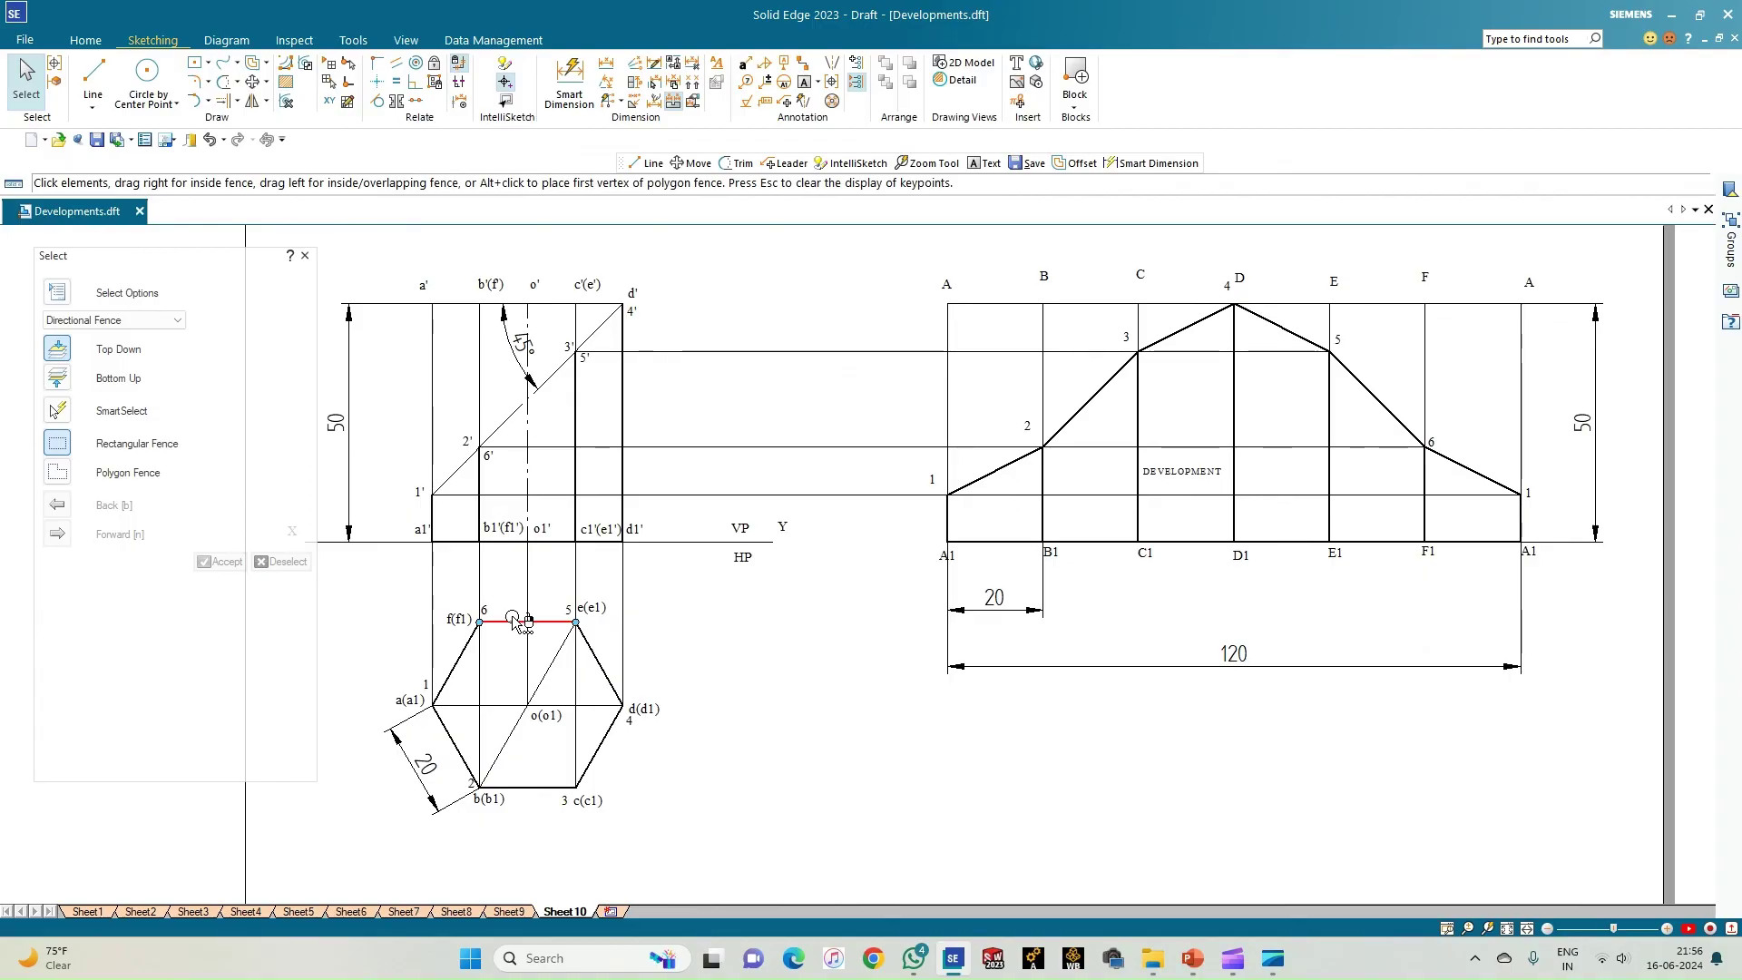
pyautogui.click(783, 526)
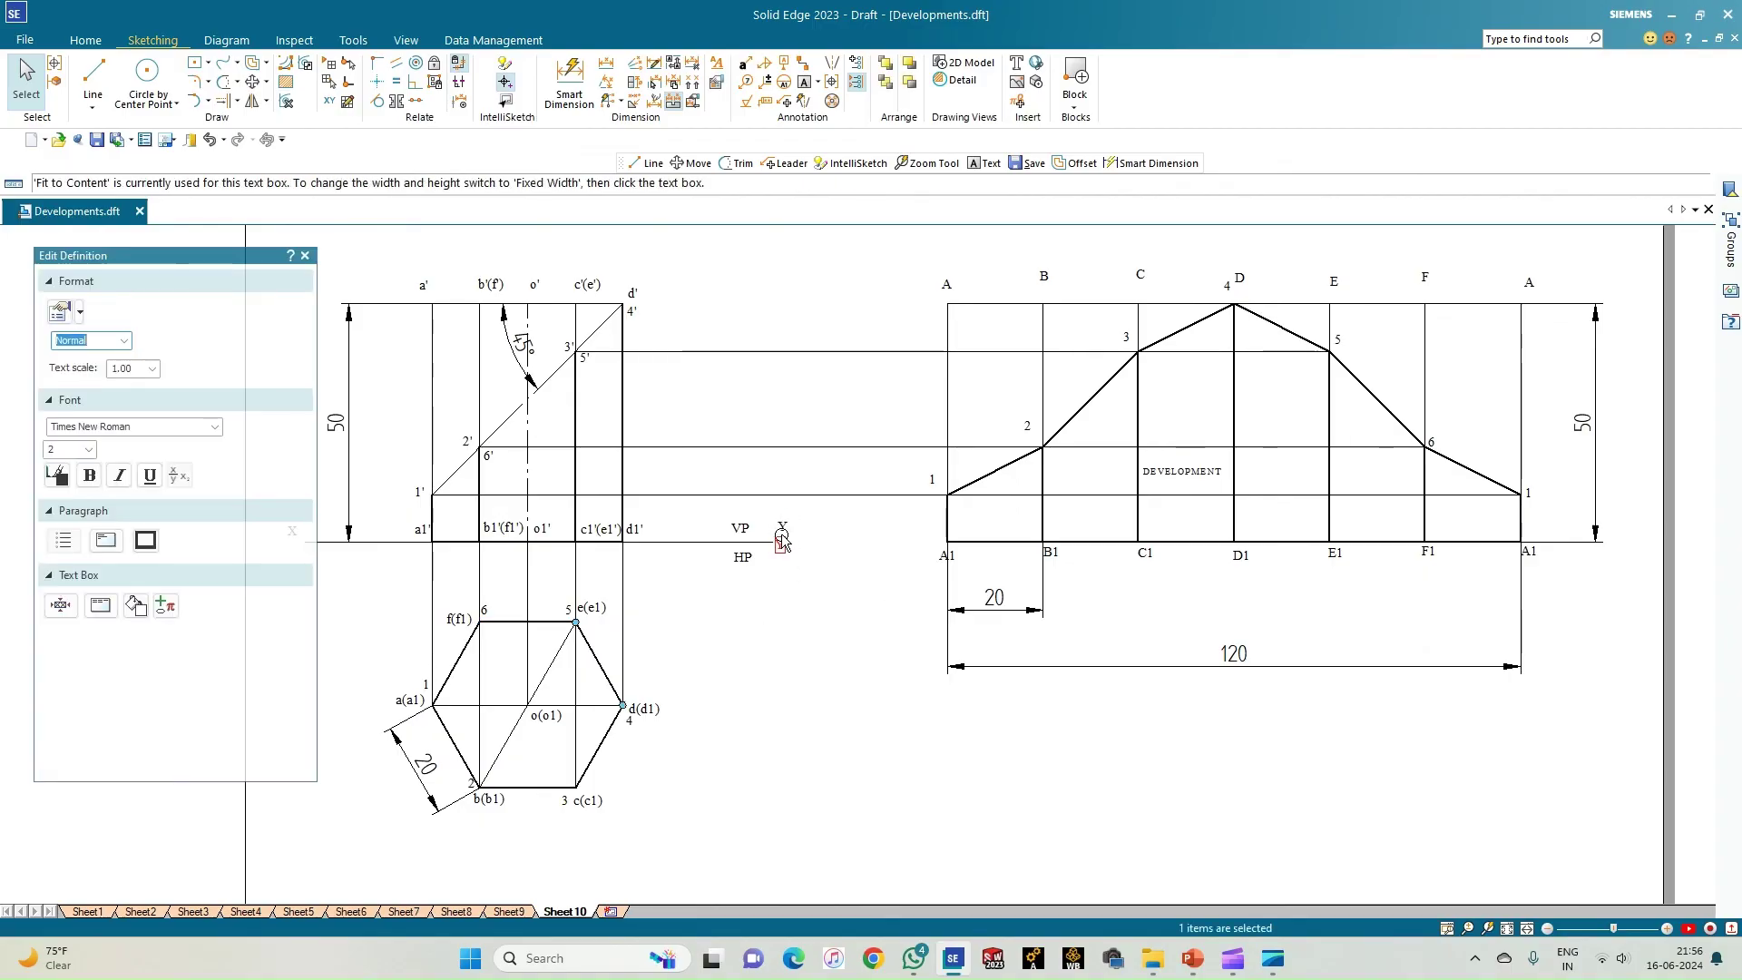
pyautogui.click(824, 618)
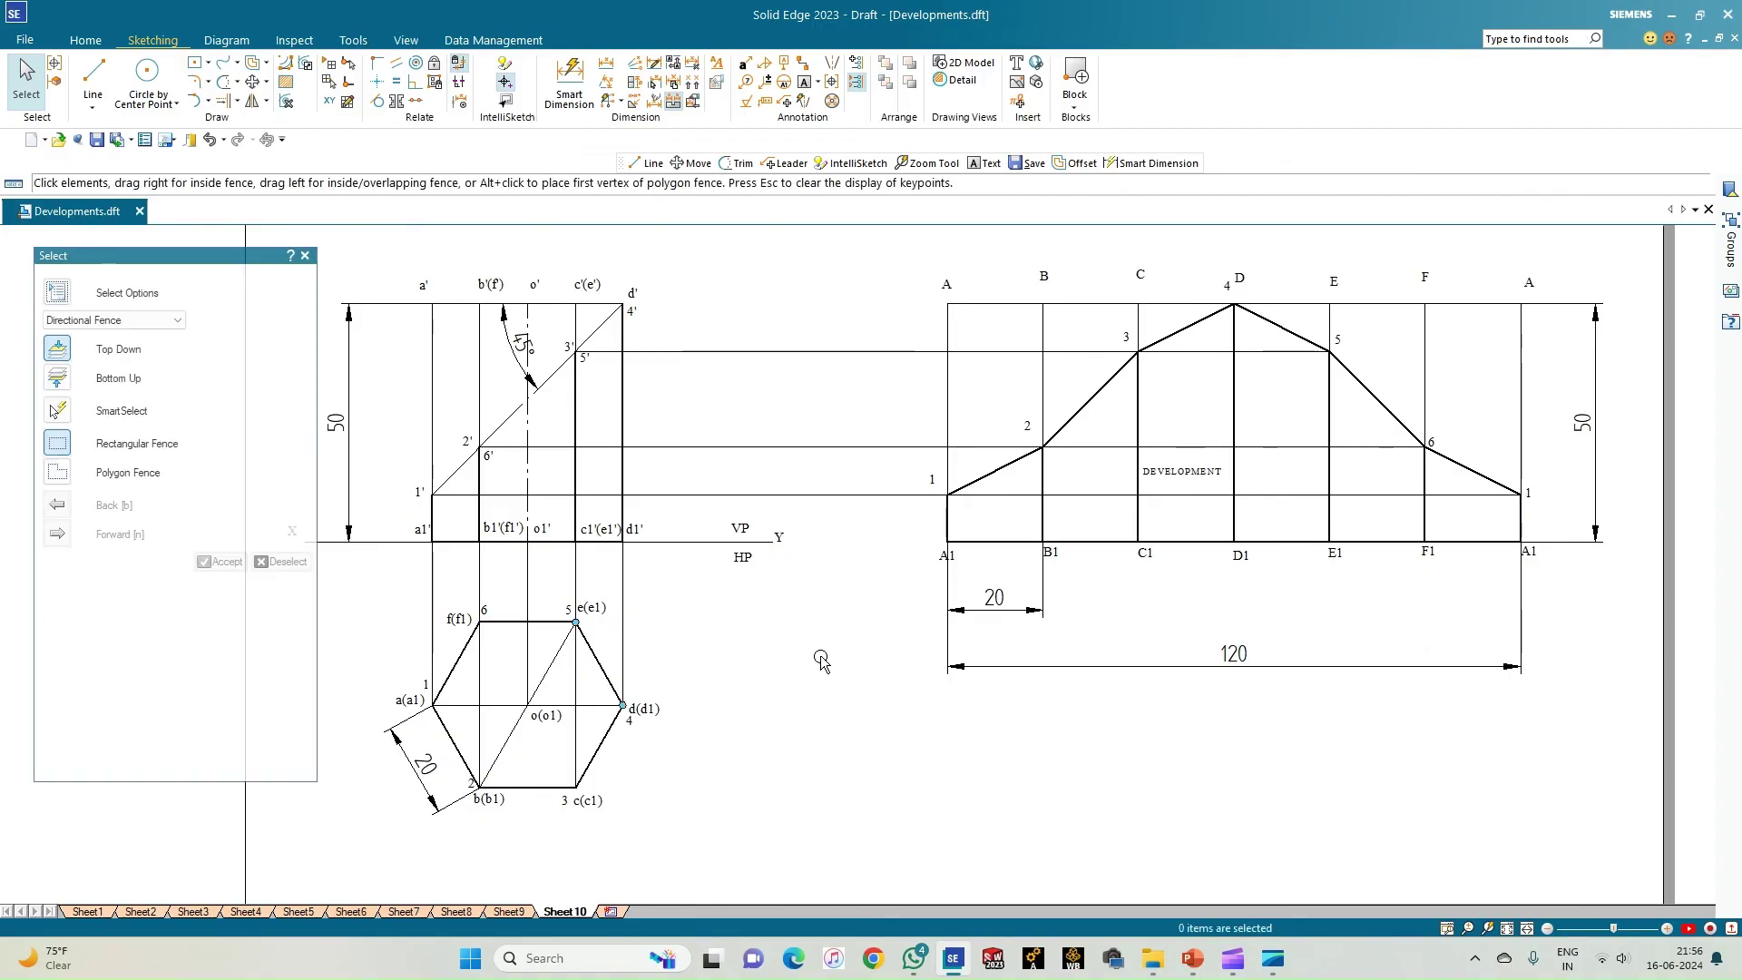
pyautogui.scroll(-1, 821, 662)
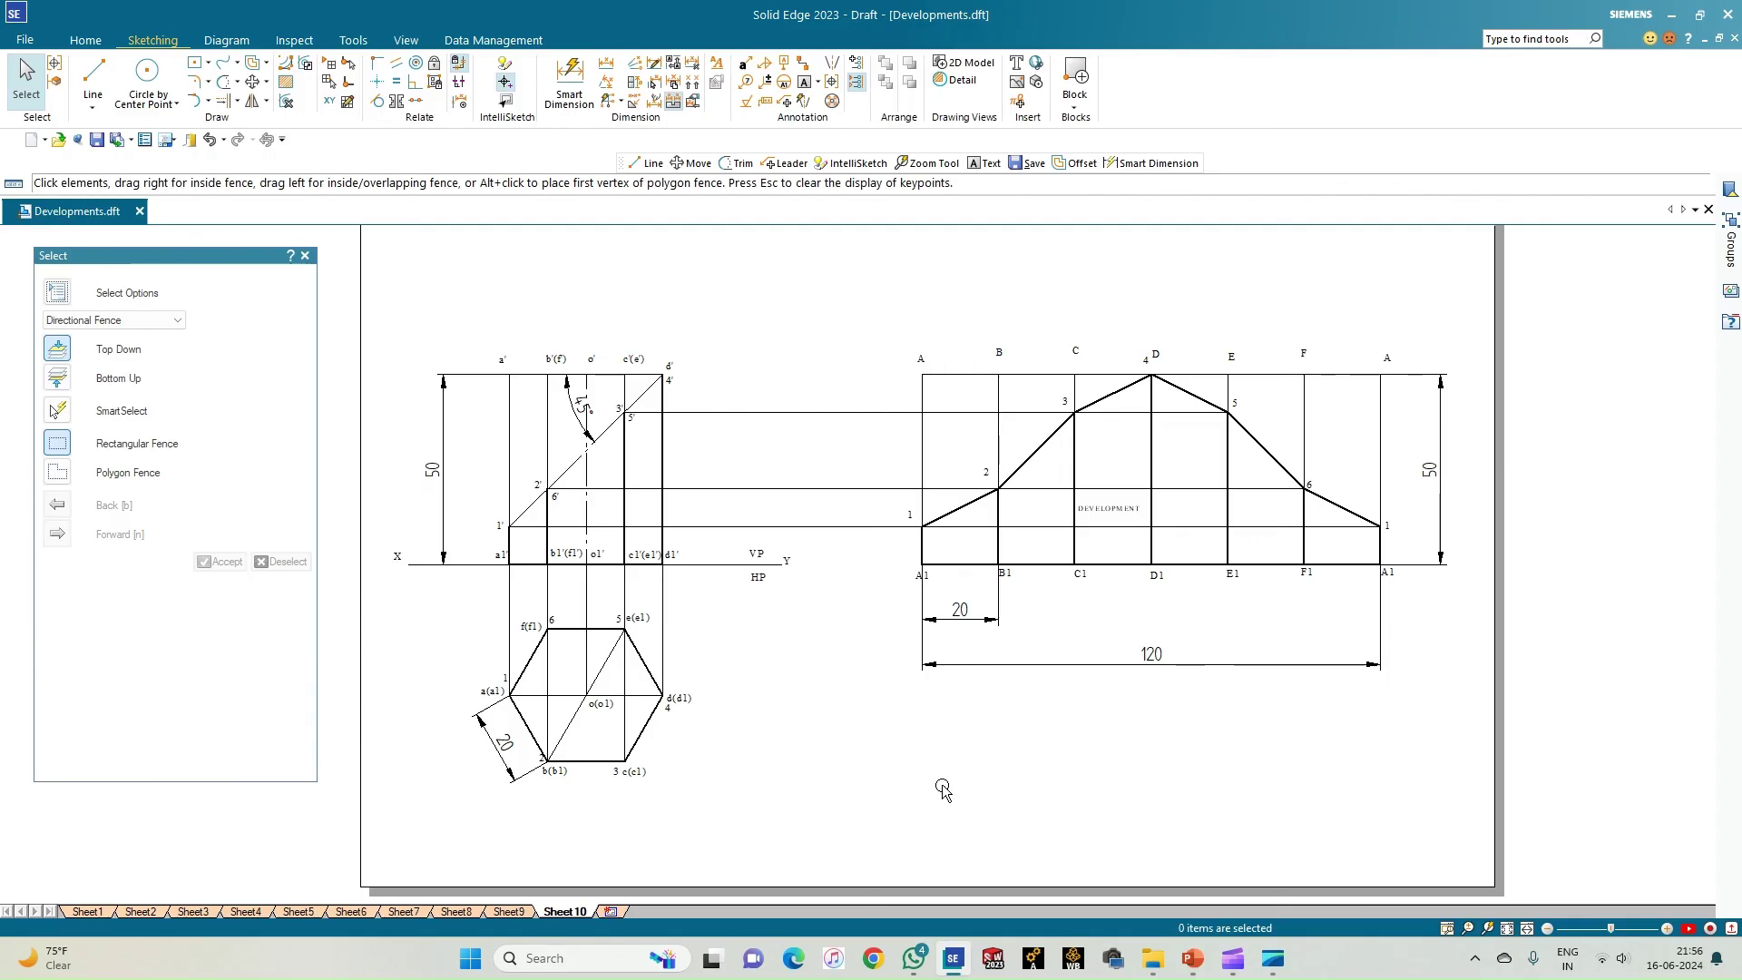